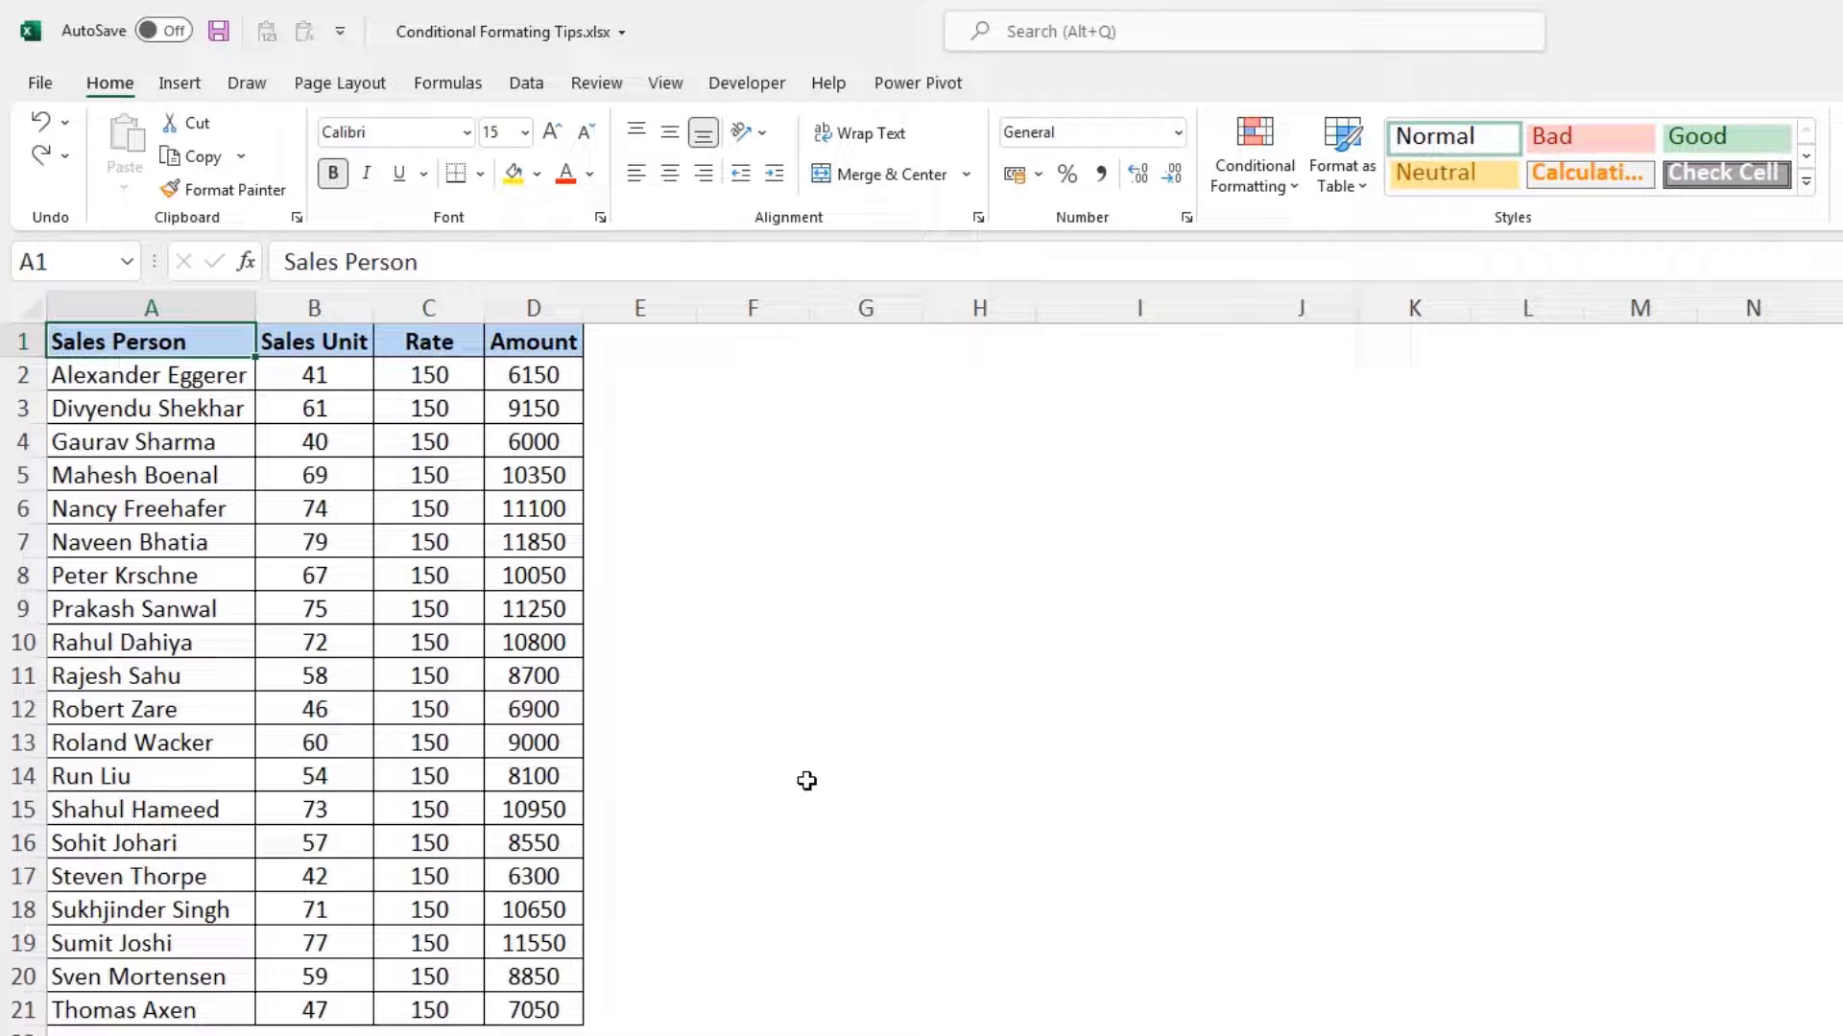
Start a Top 10 Items conditional formatting rule on the Amount values in D2:D21, ranking the top 5.
drag(567, 374, 563, 1006)
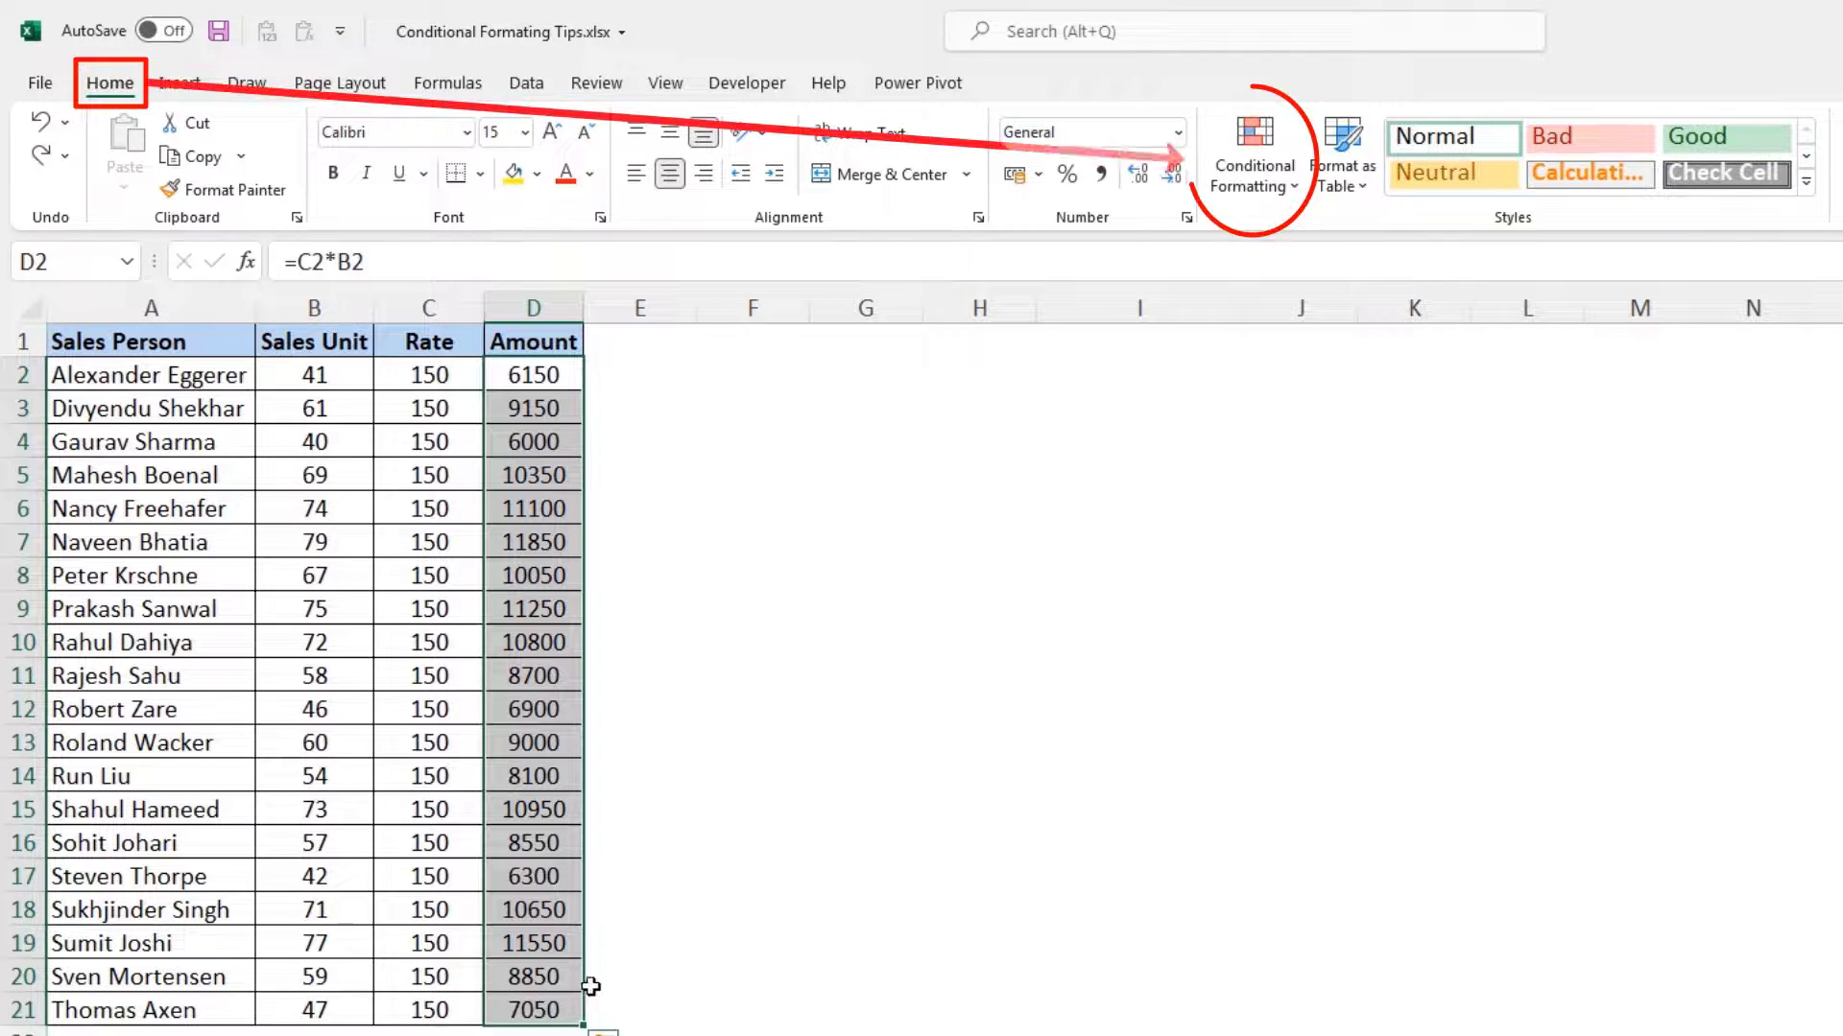
click(1285, 187)
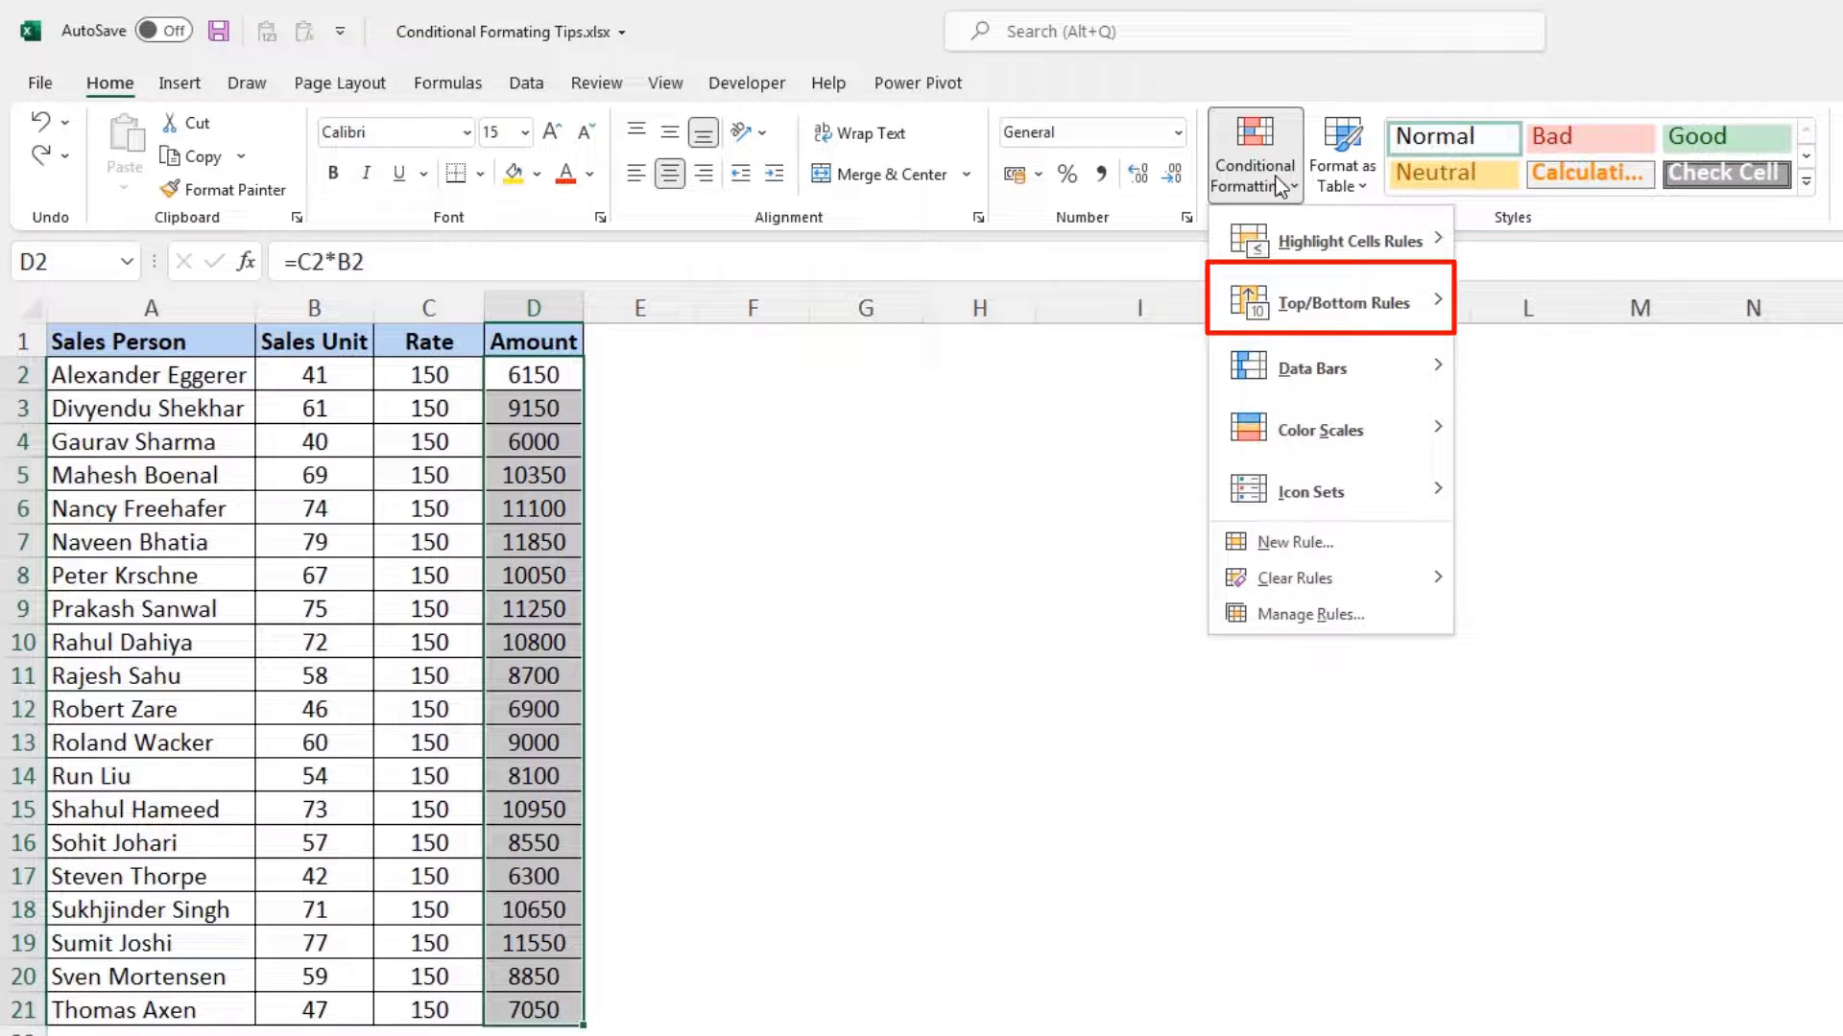
mouse_move(1272, 305)
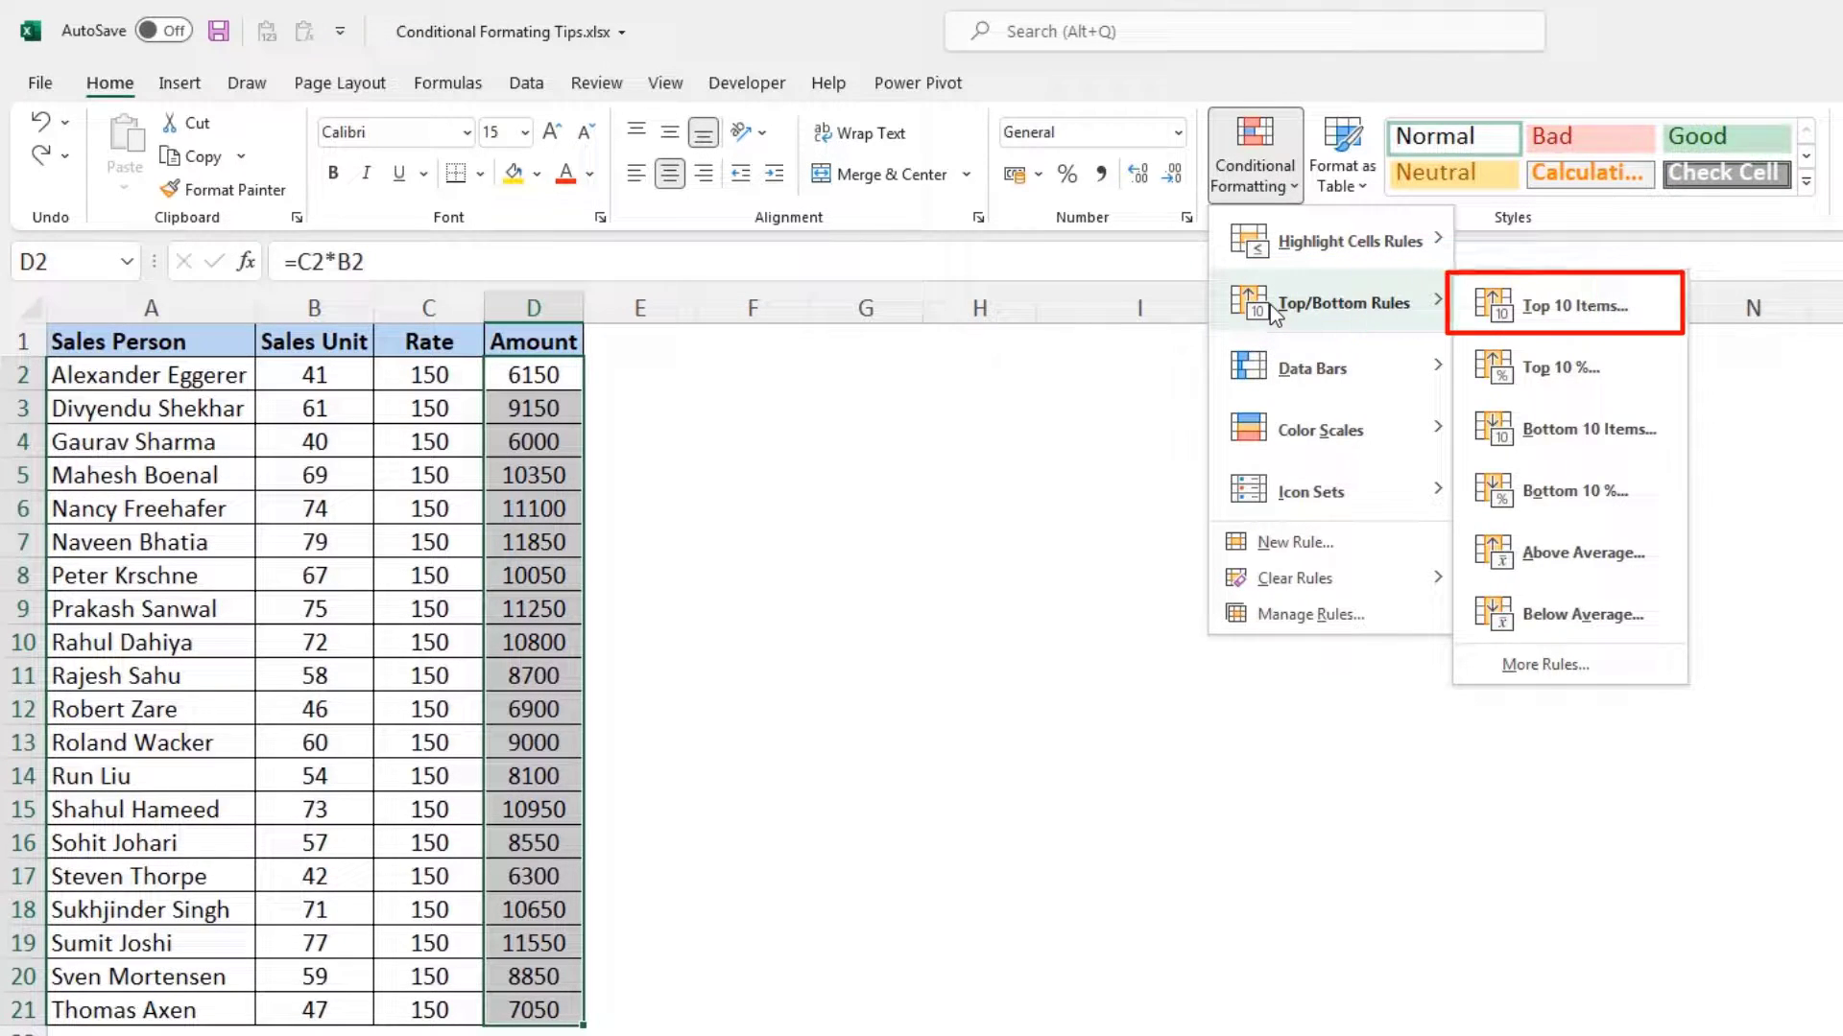
click(1574, 305)
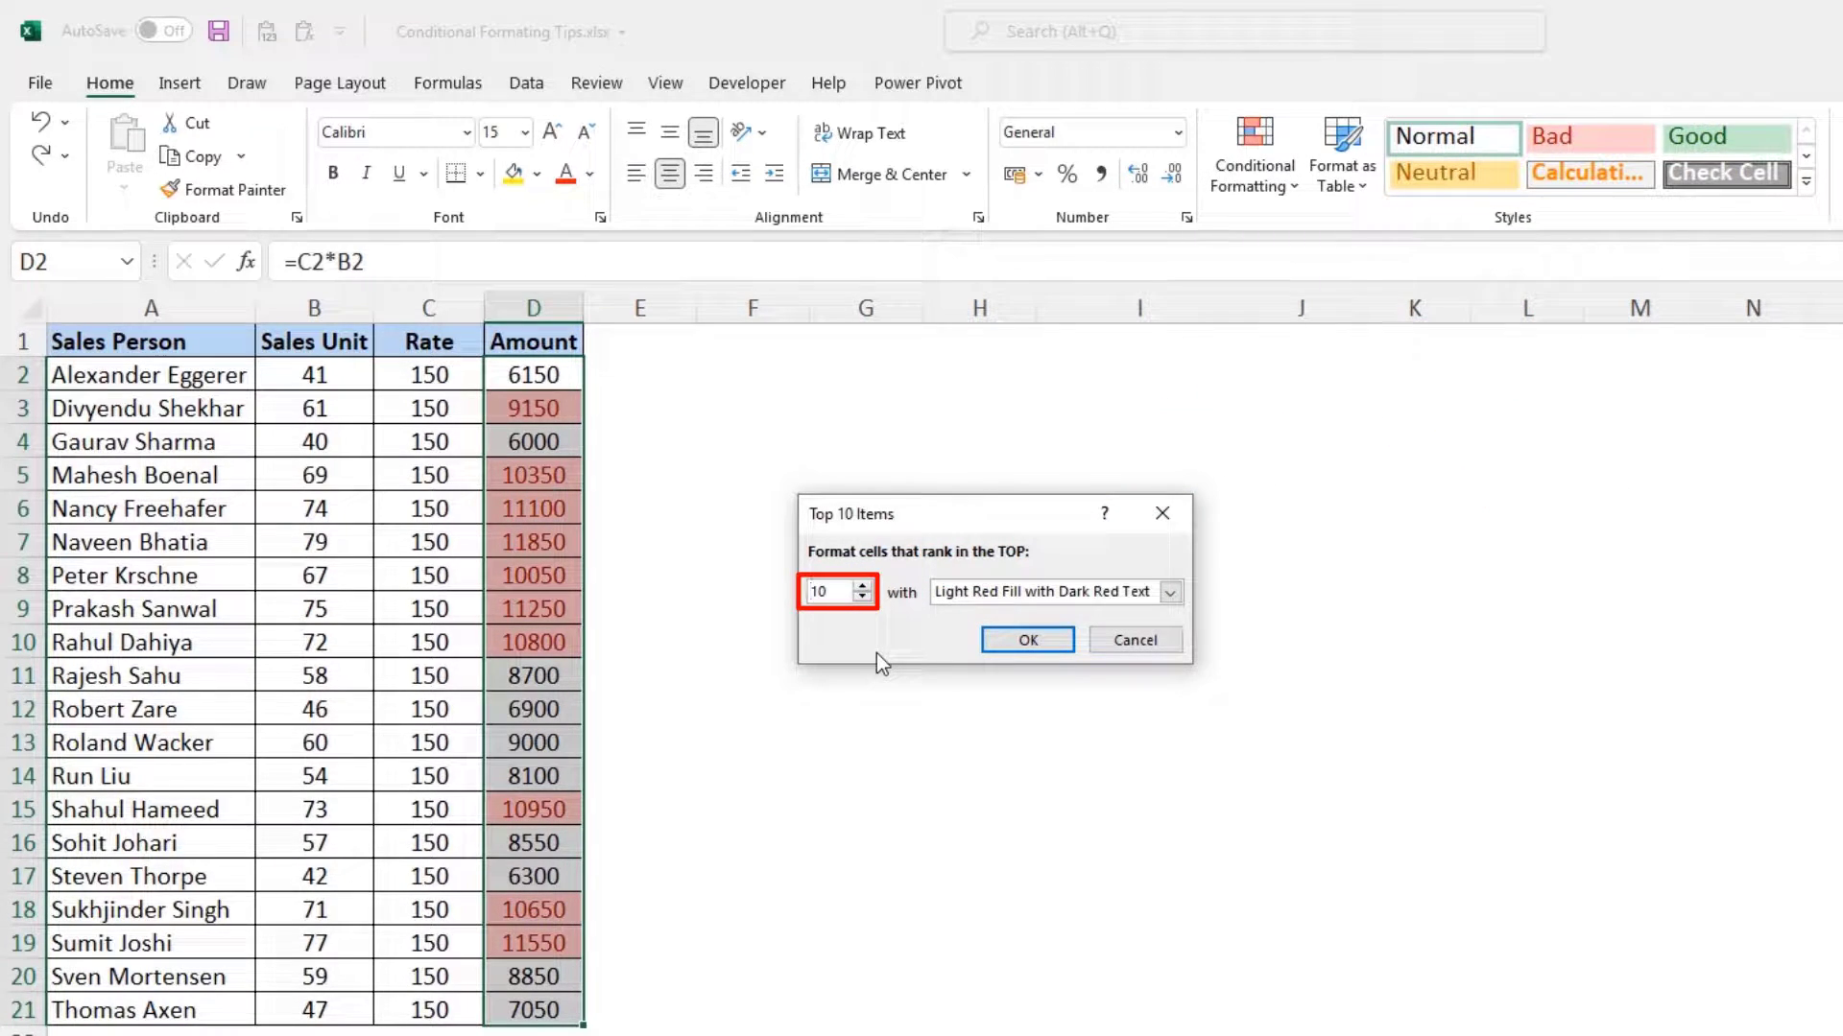
drag(836, 592, 677, 592)
text(5)
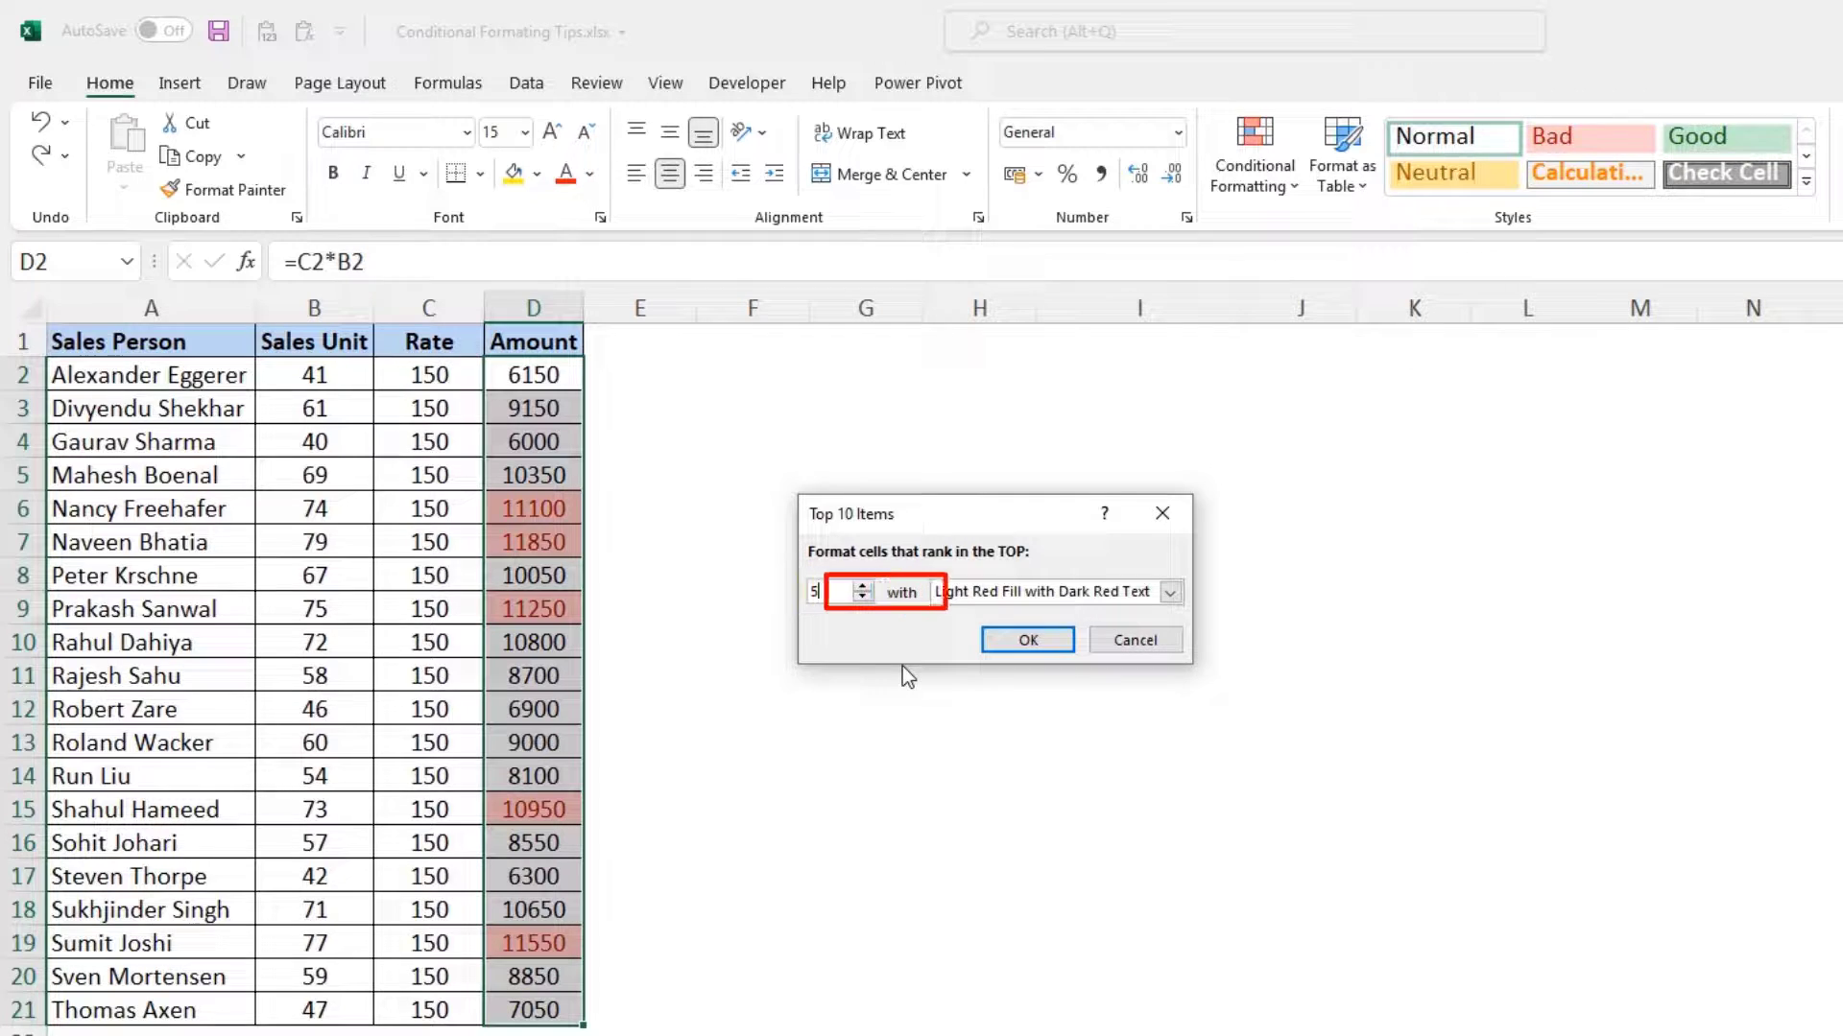
Give the top 5 rule a custom format with a solid green fill and apply it.
click(1173, 597)
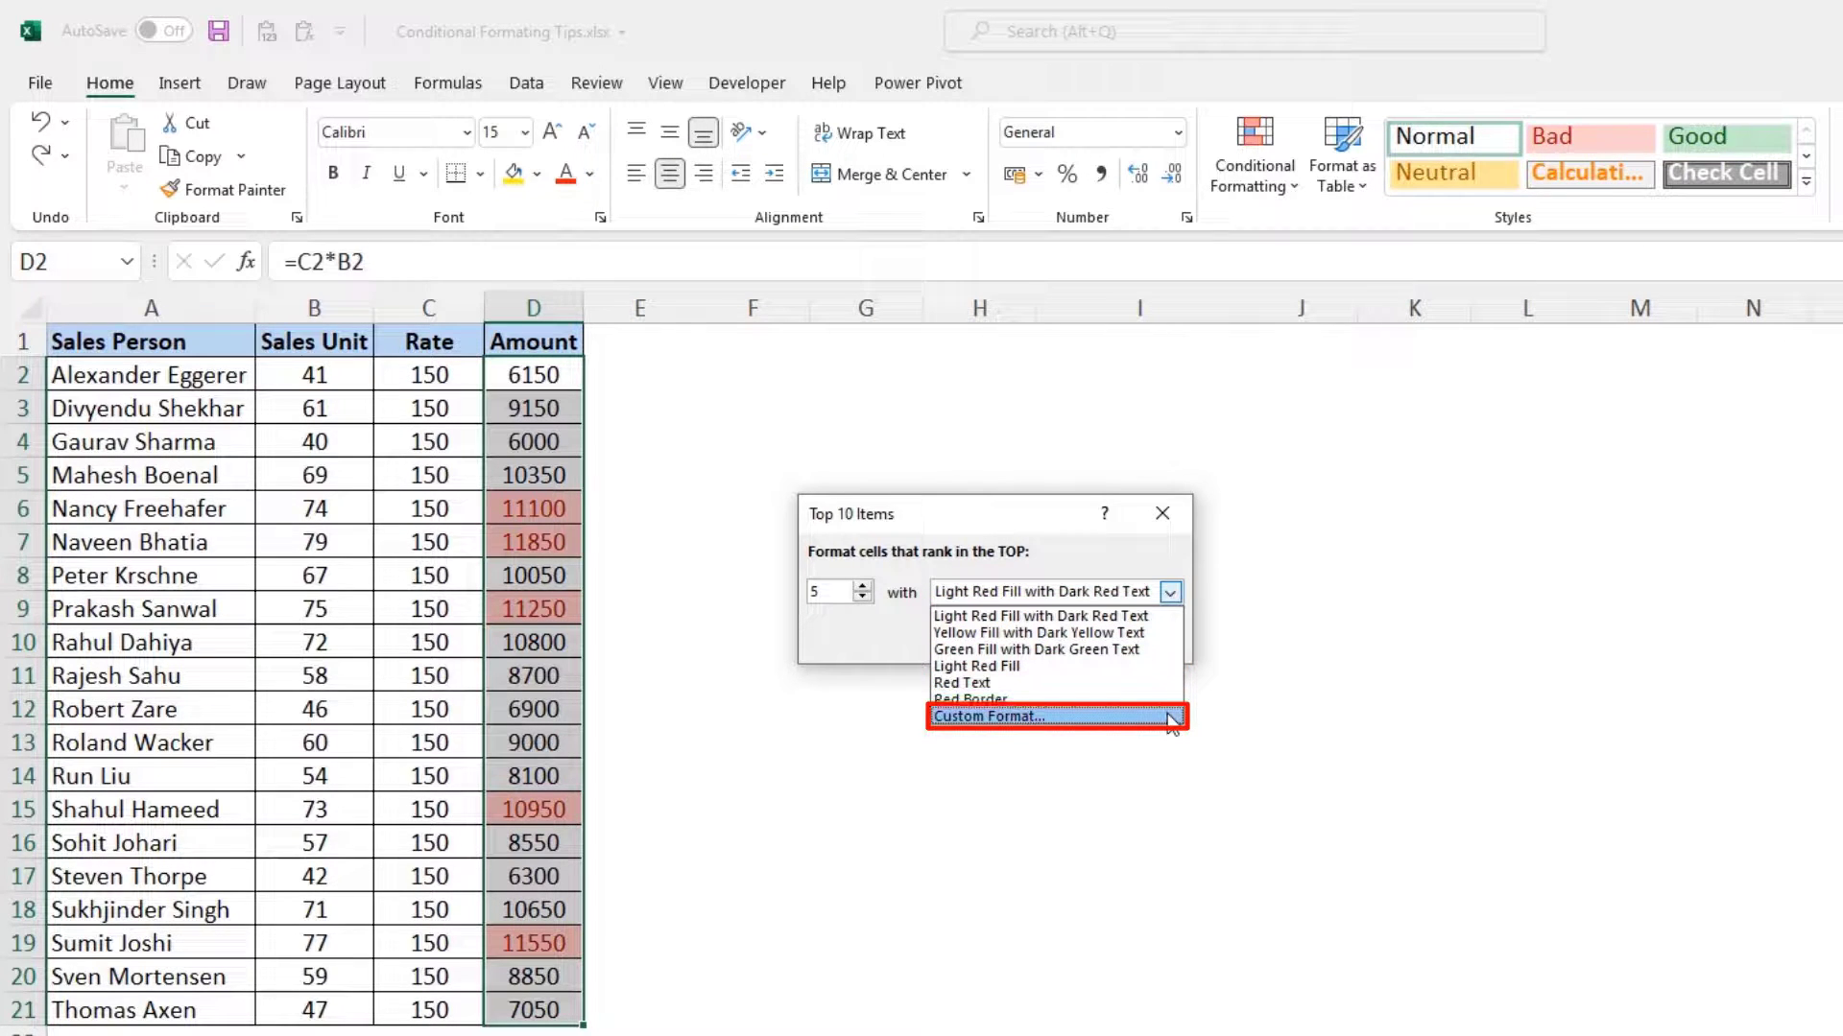
click(1169, 717)
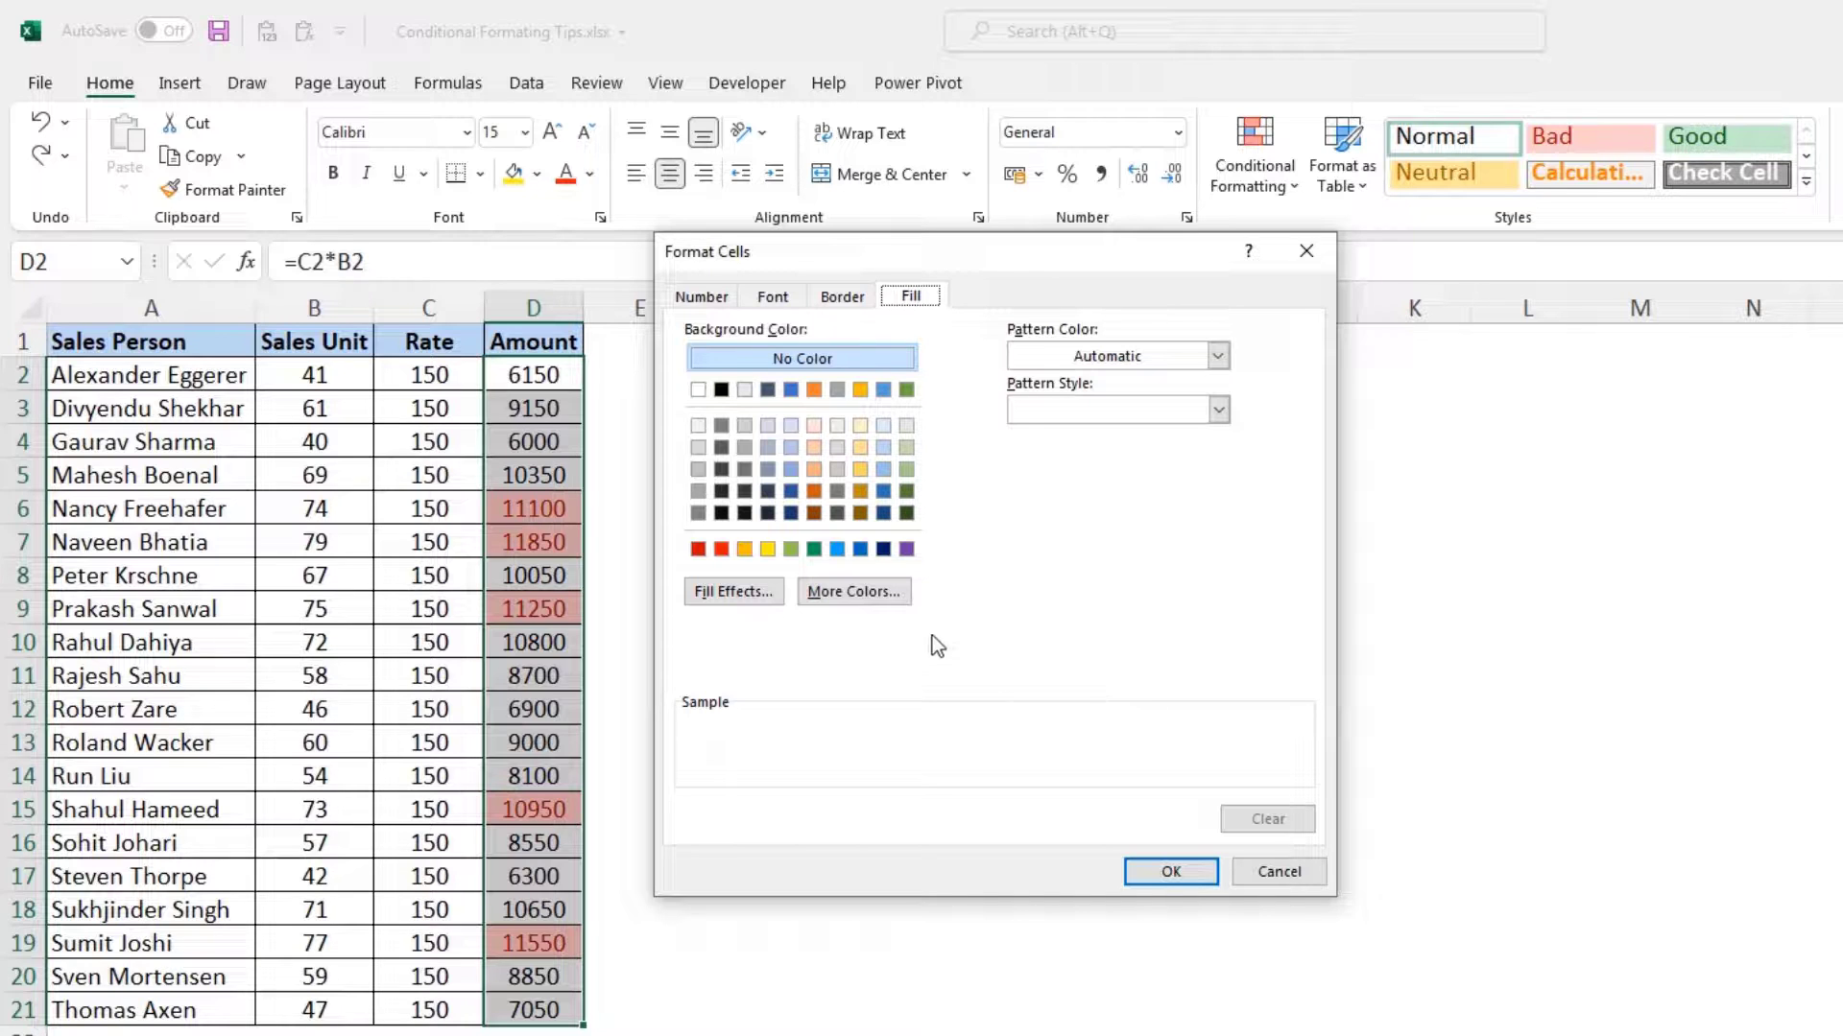
click(814, 549)
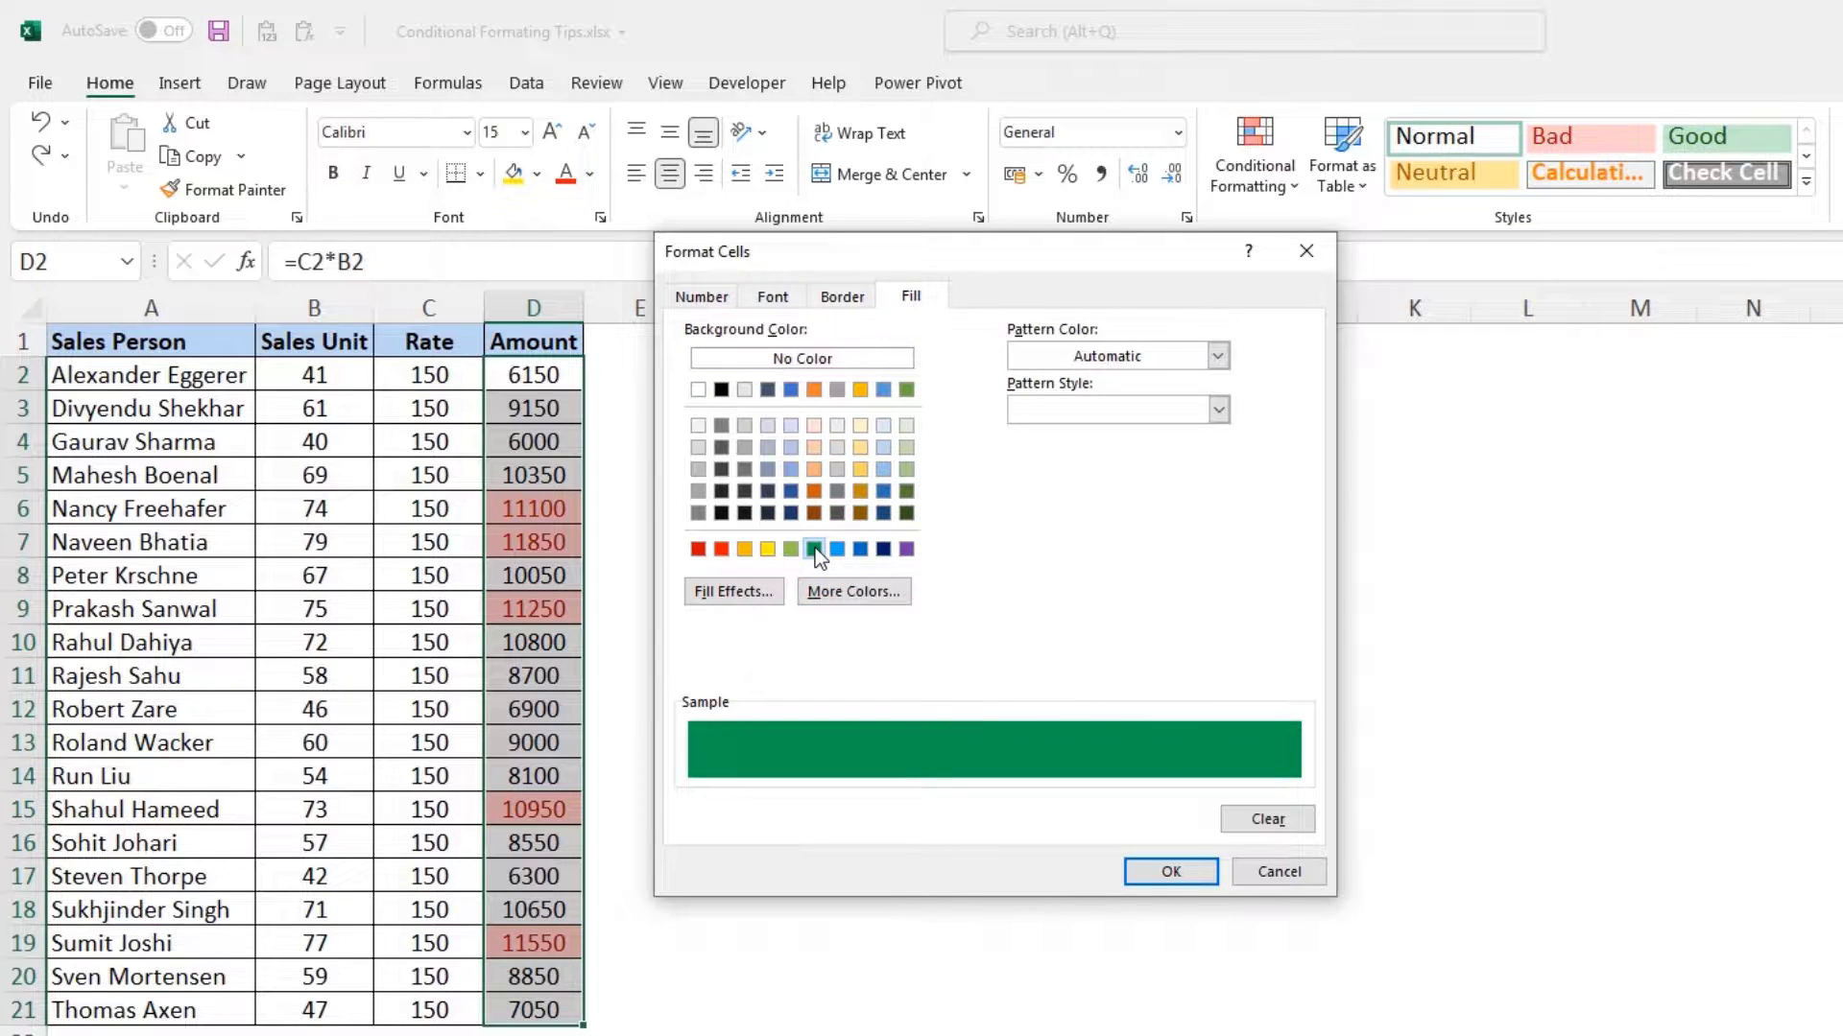
click(1171, 872)
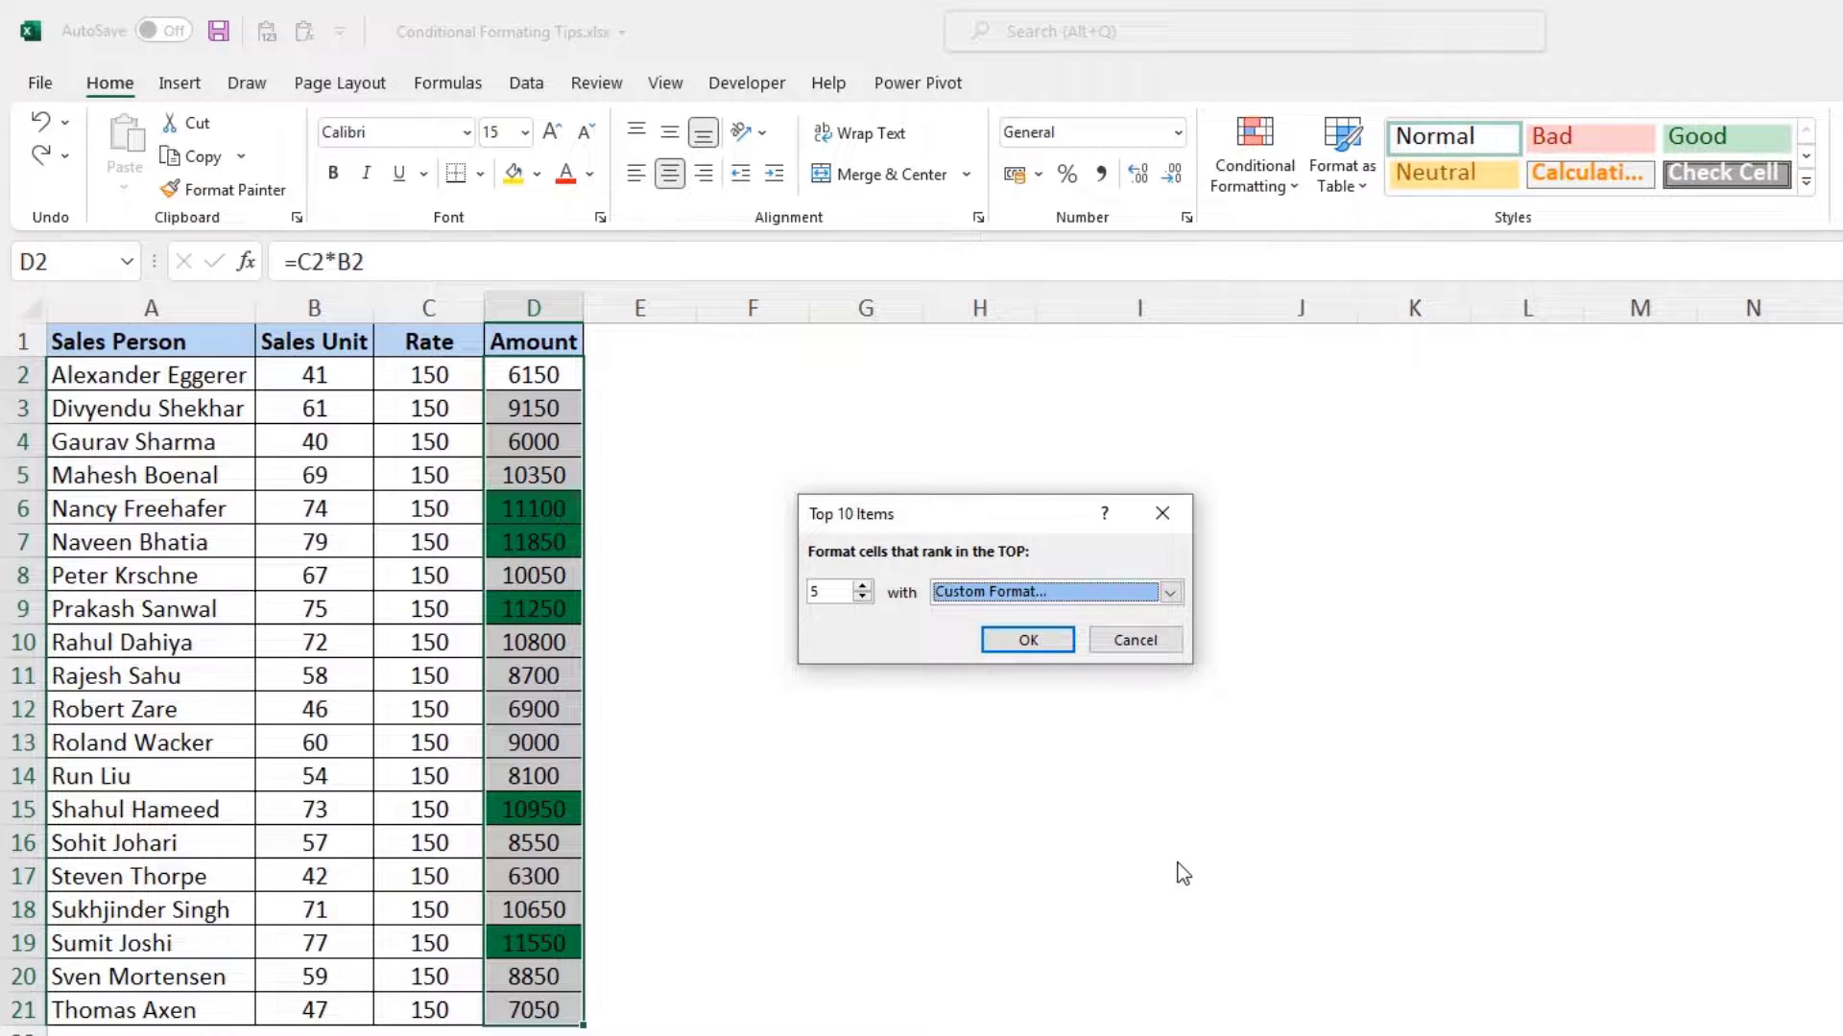
click(1028, 645)
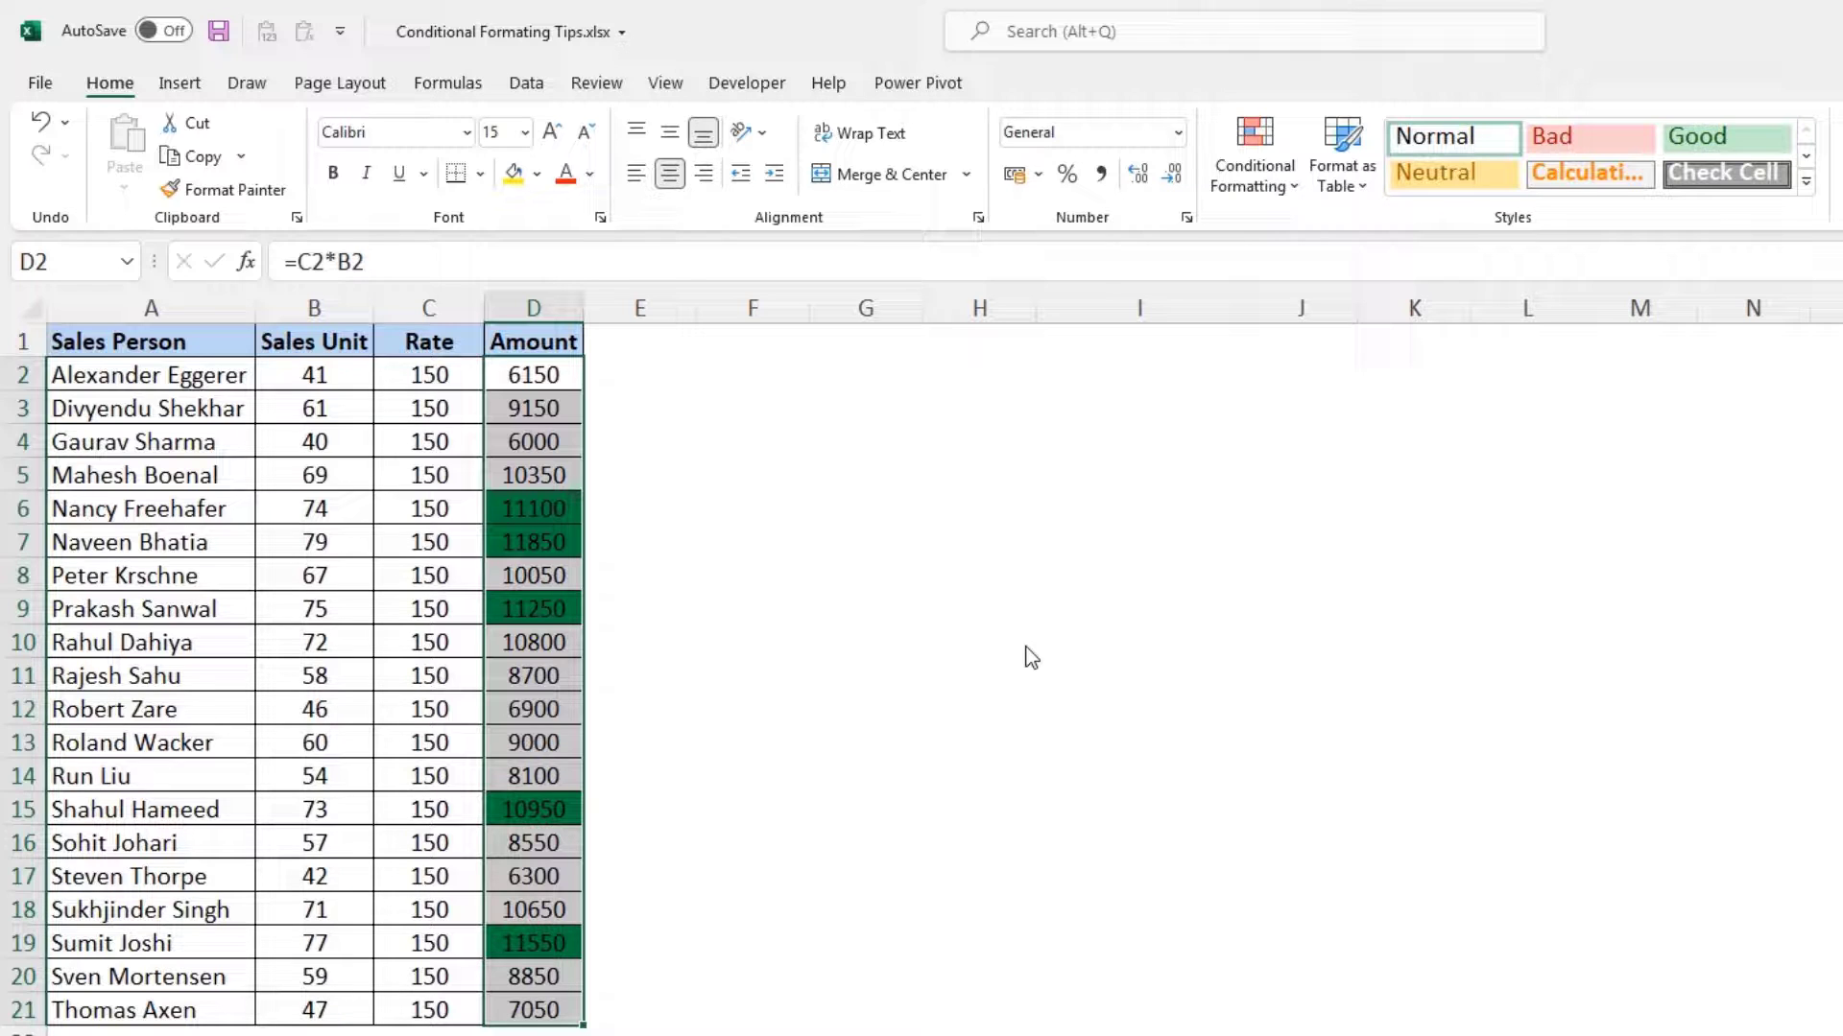
Add a Bottom 10 Items rule to D2:D21 for the bottom 5 values with Light Red Fill with Dark Red Text.
click(1247, 188)
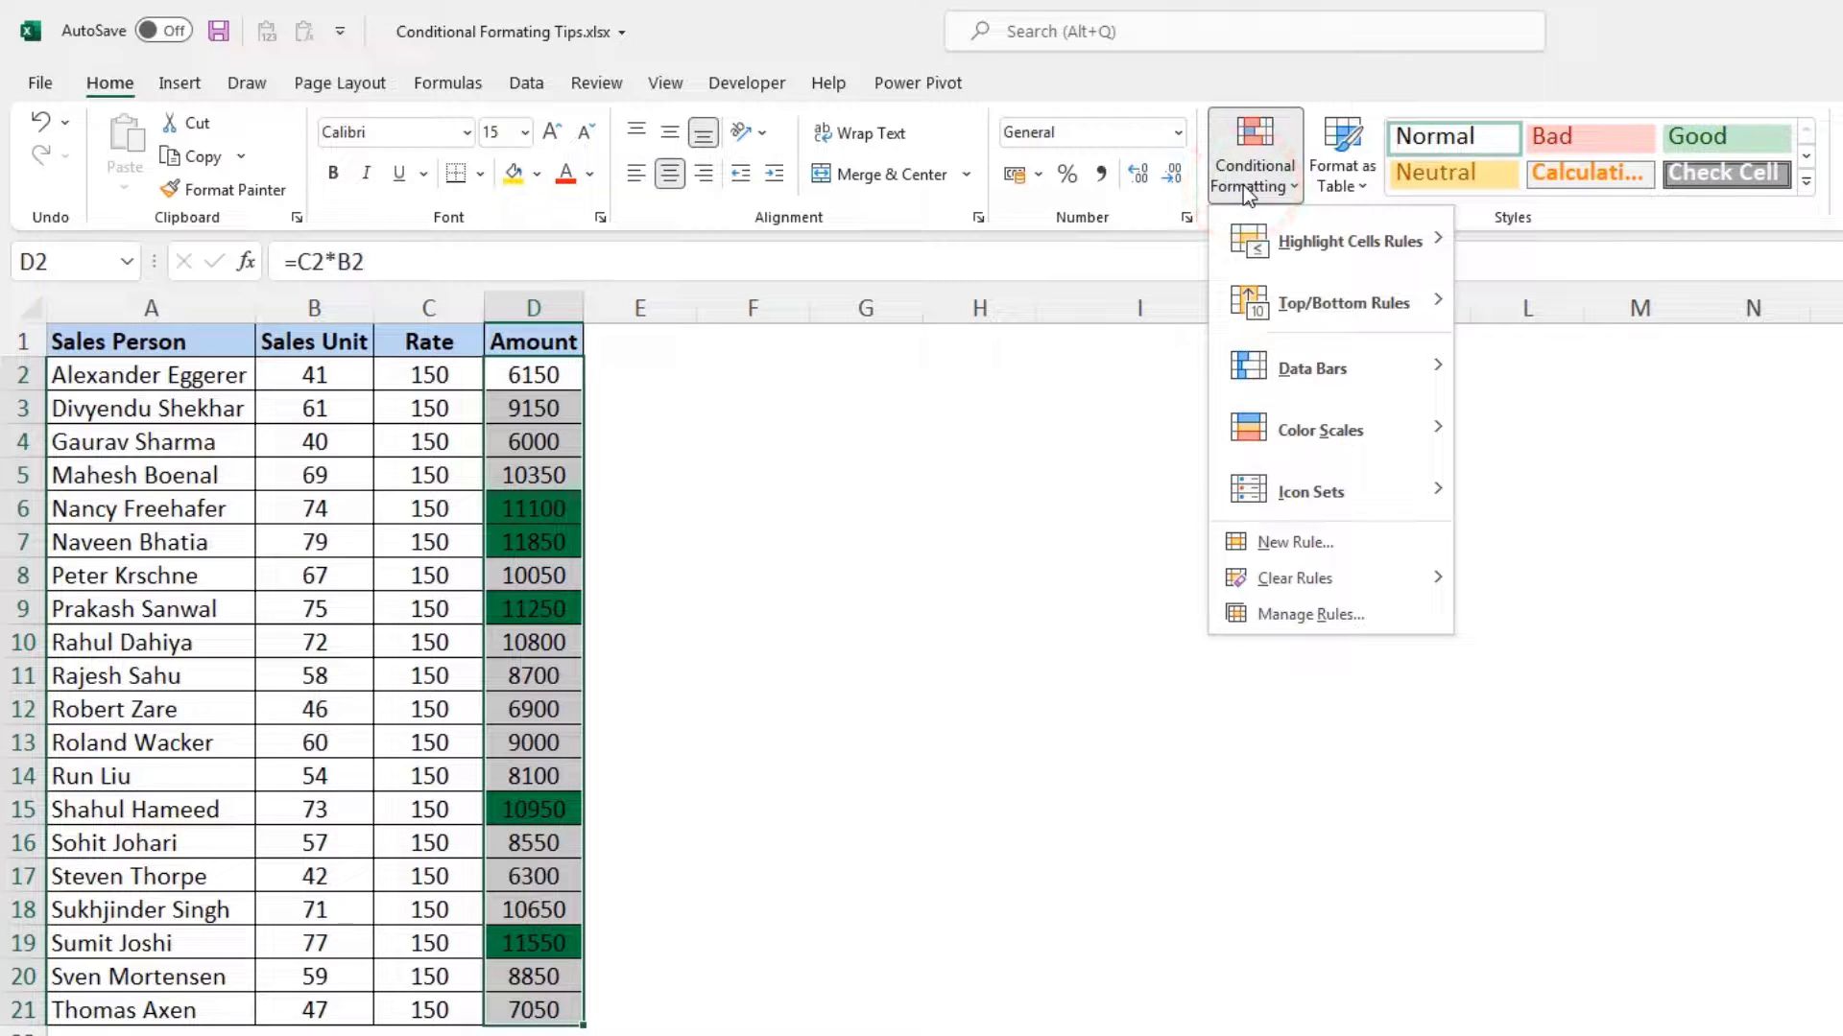
mouse_move(1241, 324)
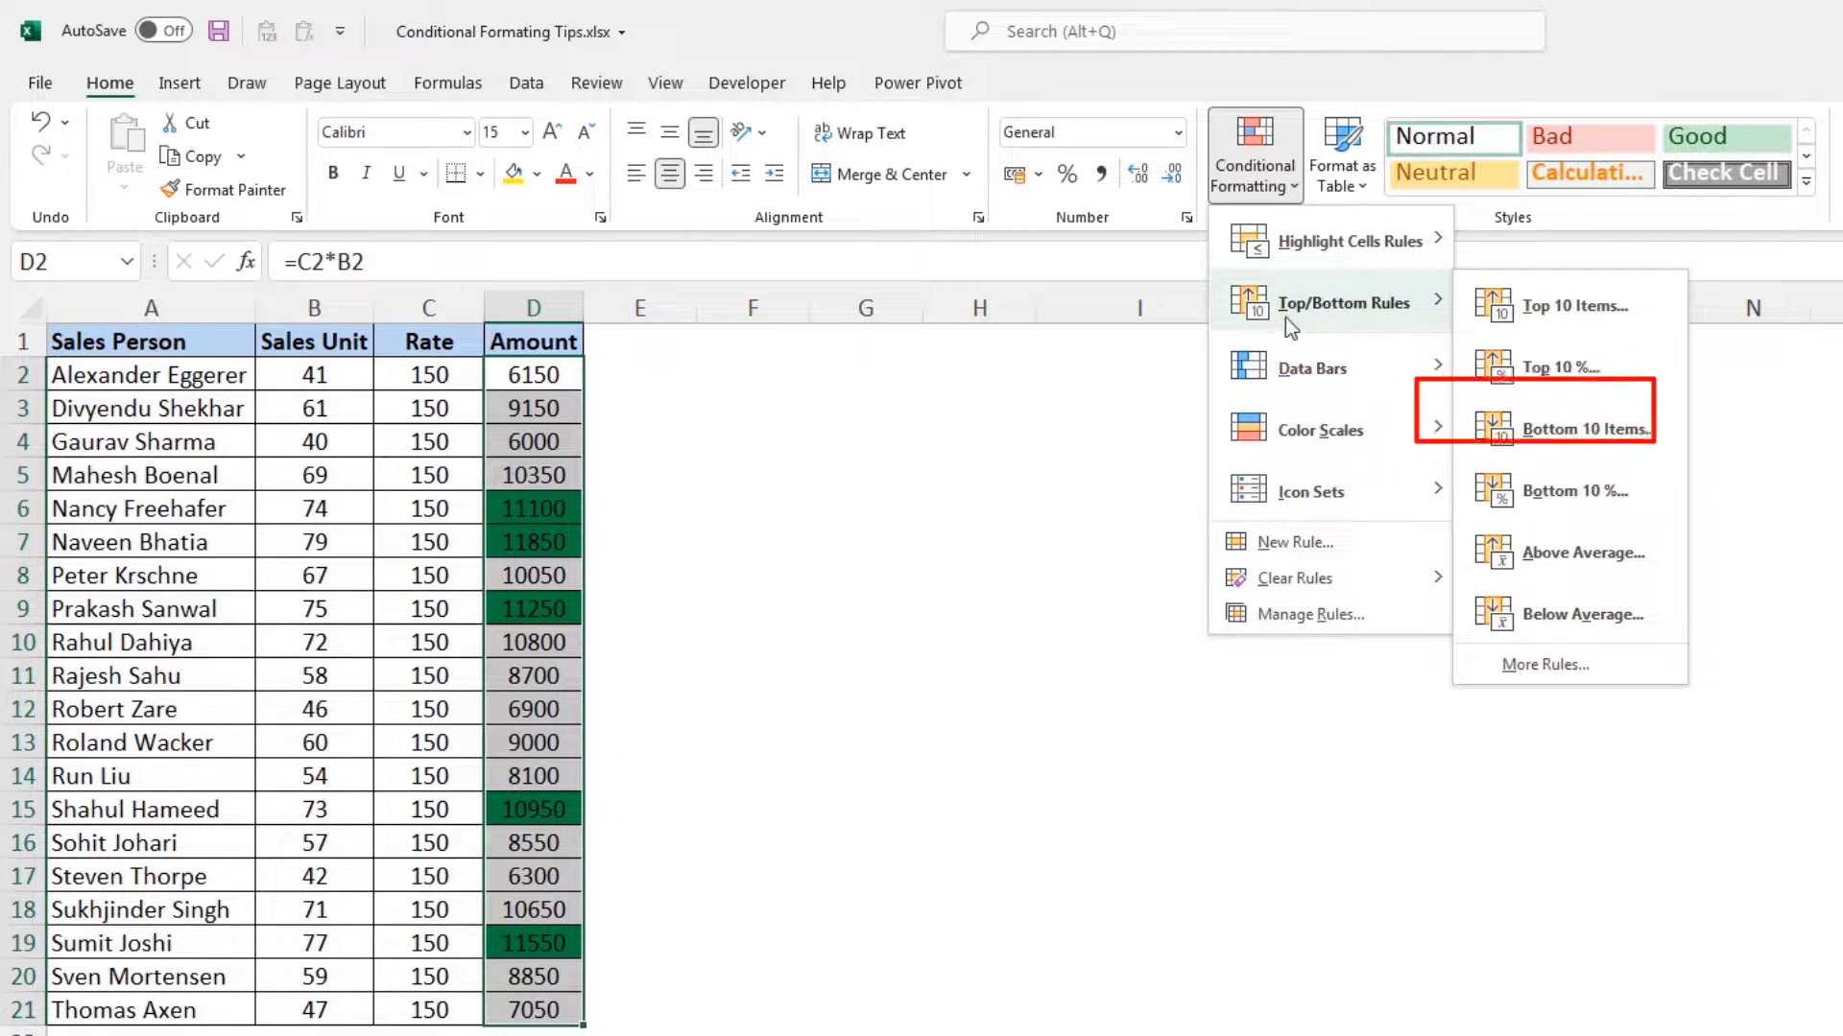
click(1622, 446)
text(5)
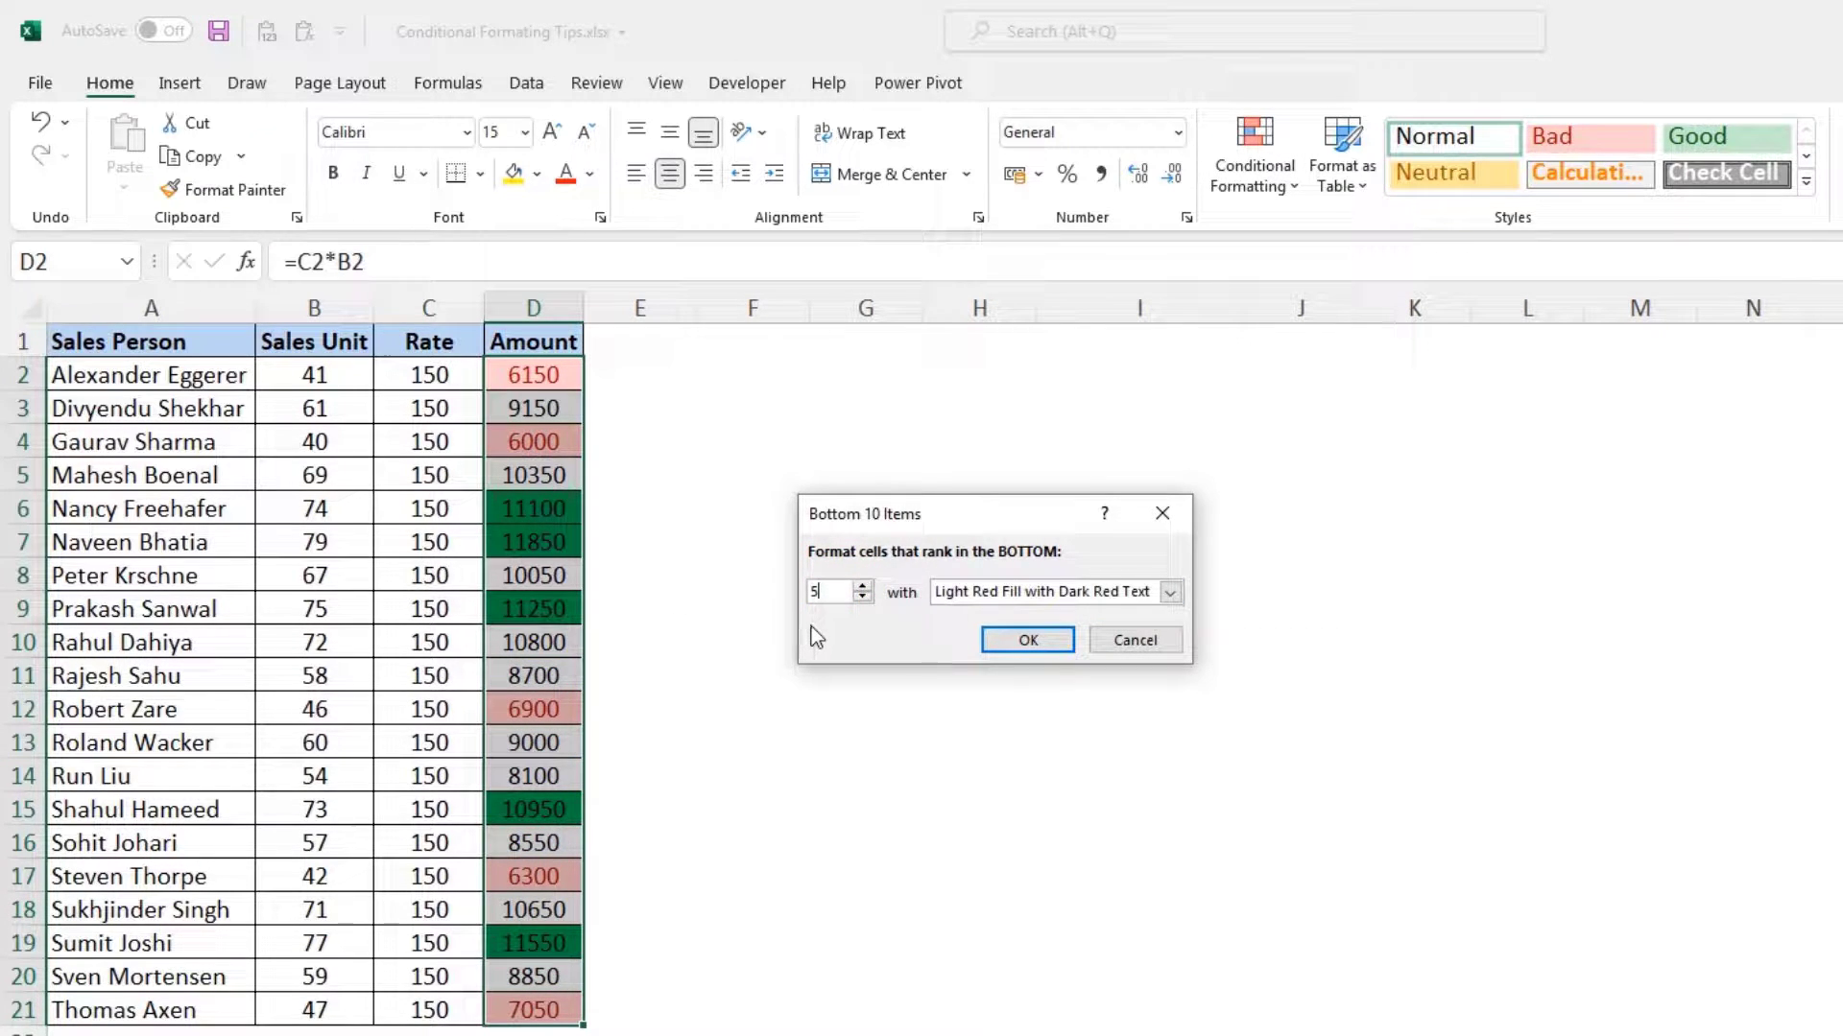
click(1167, 593)
click(1167, 593)
click(1027, 640)
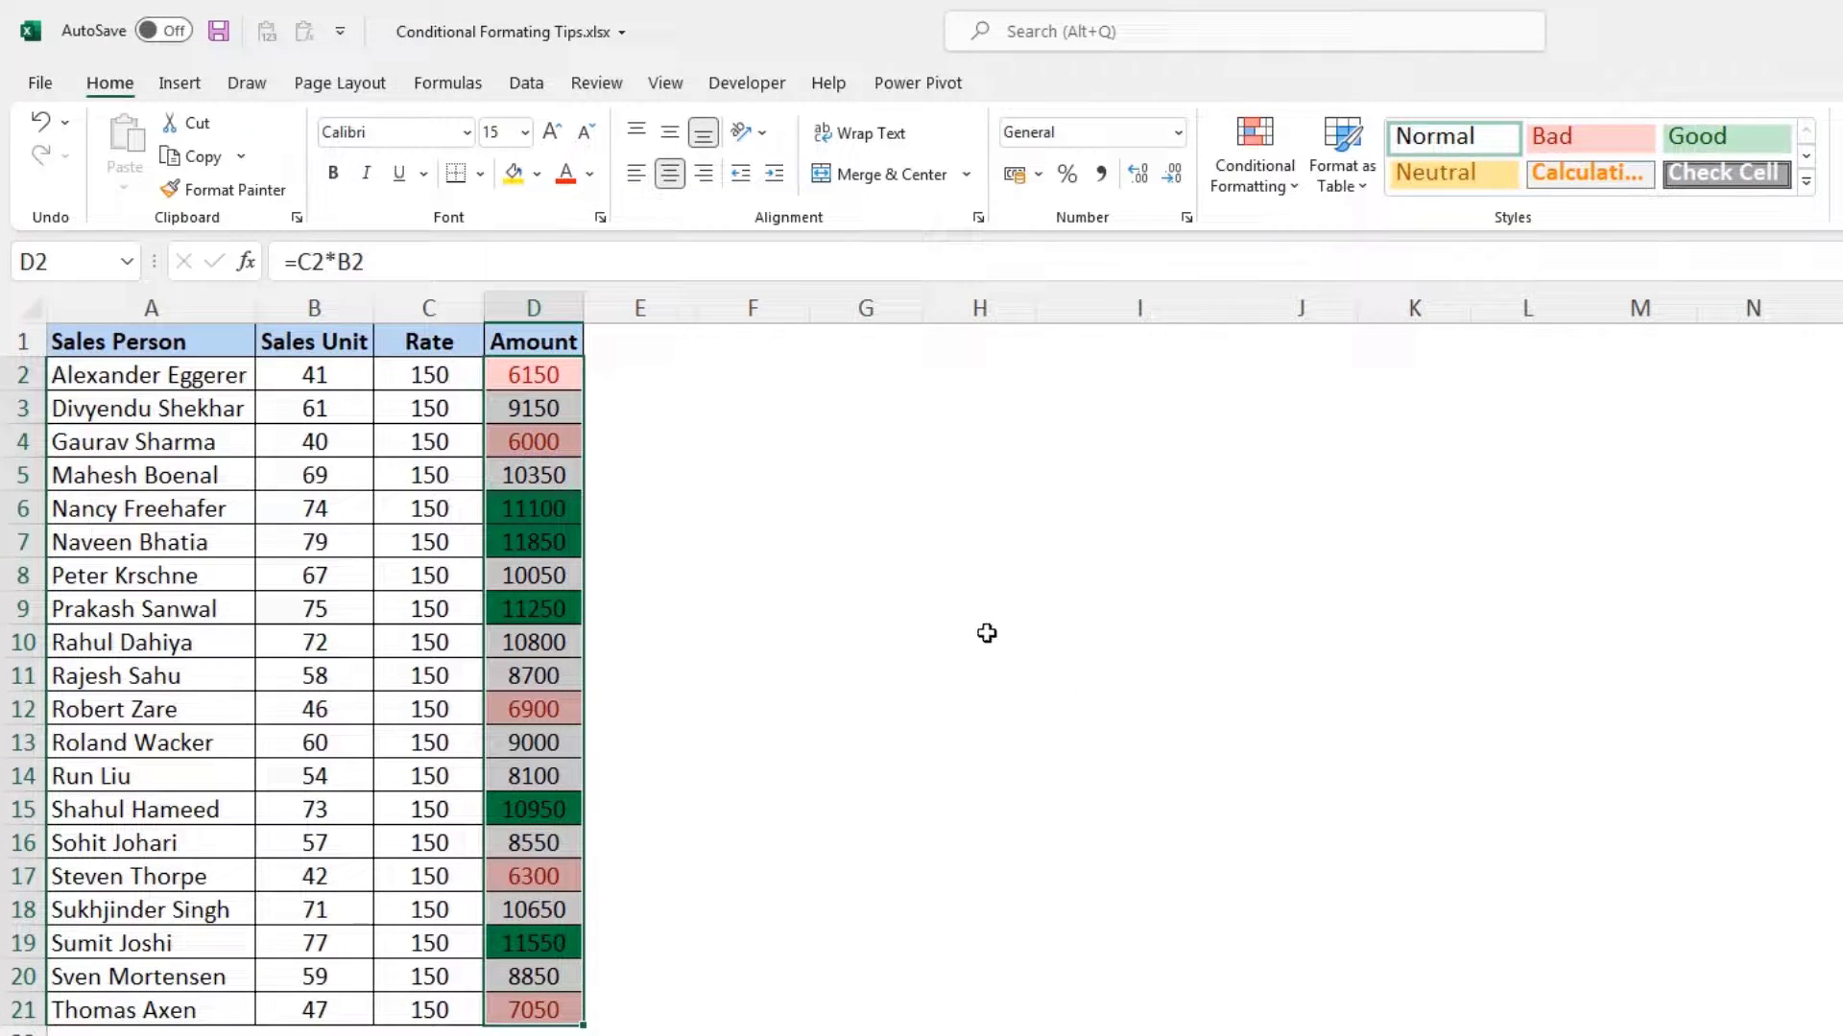
click(223, 341)
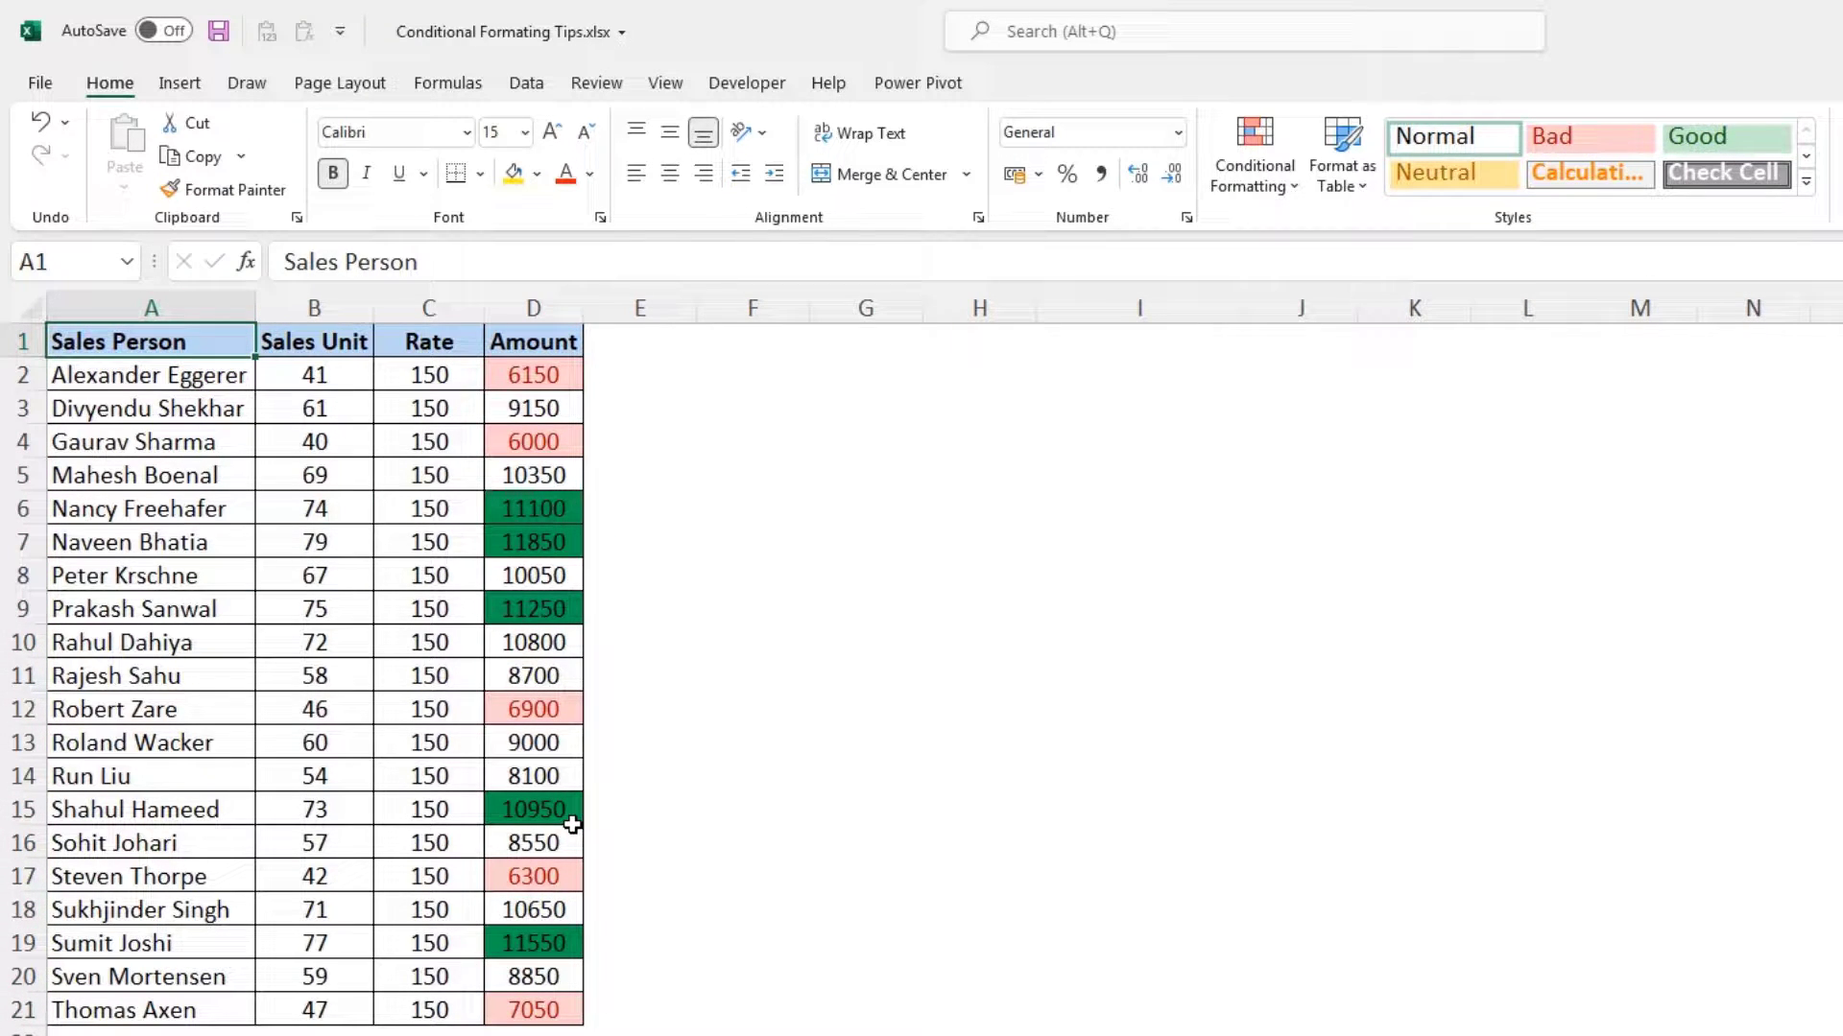
Set the Sales Unit in B13 to 100 and in B15 to 10.
click(326, 751)
text(100)
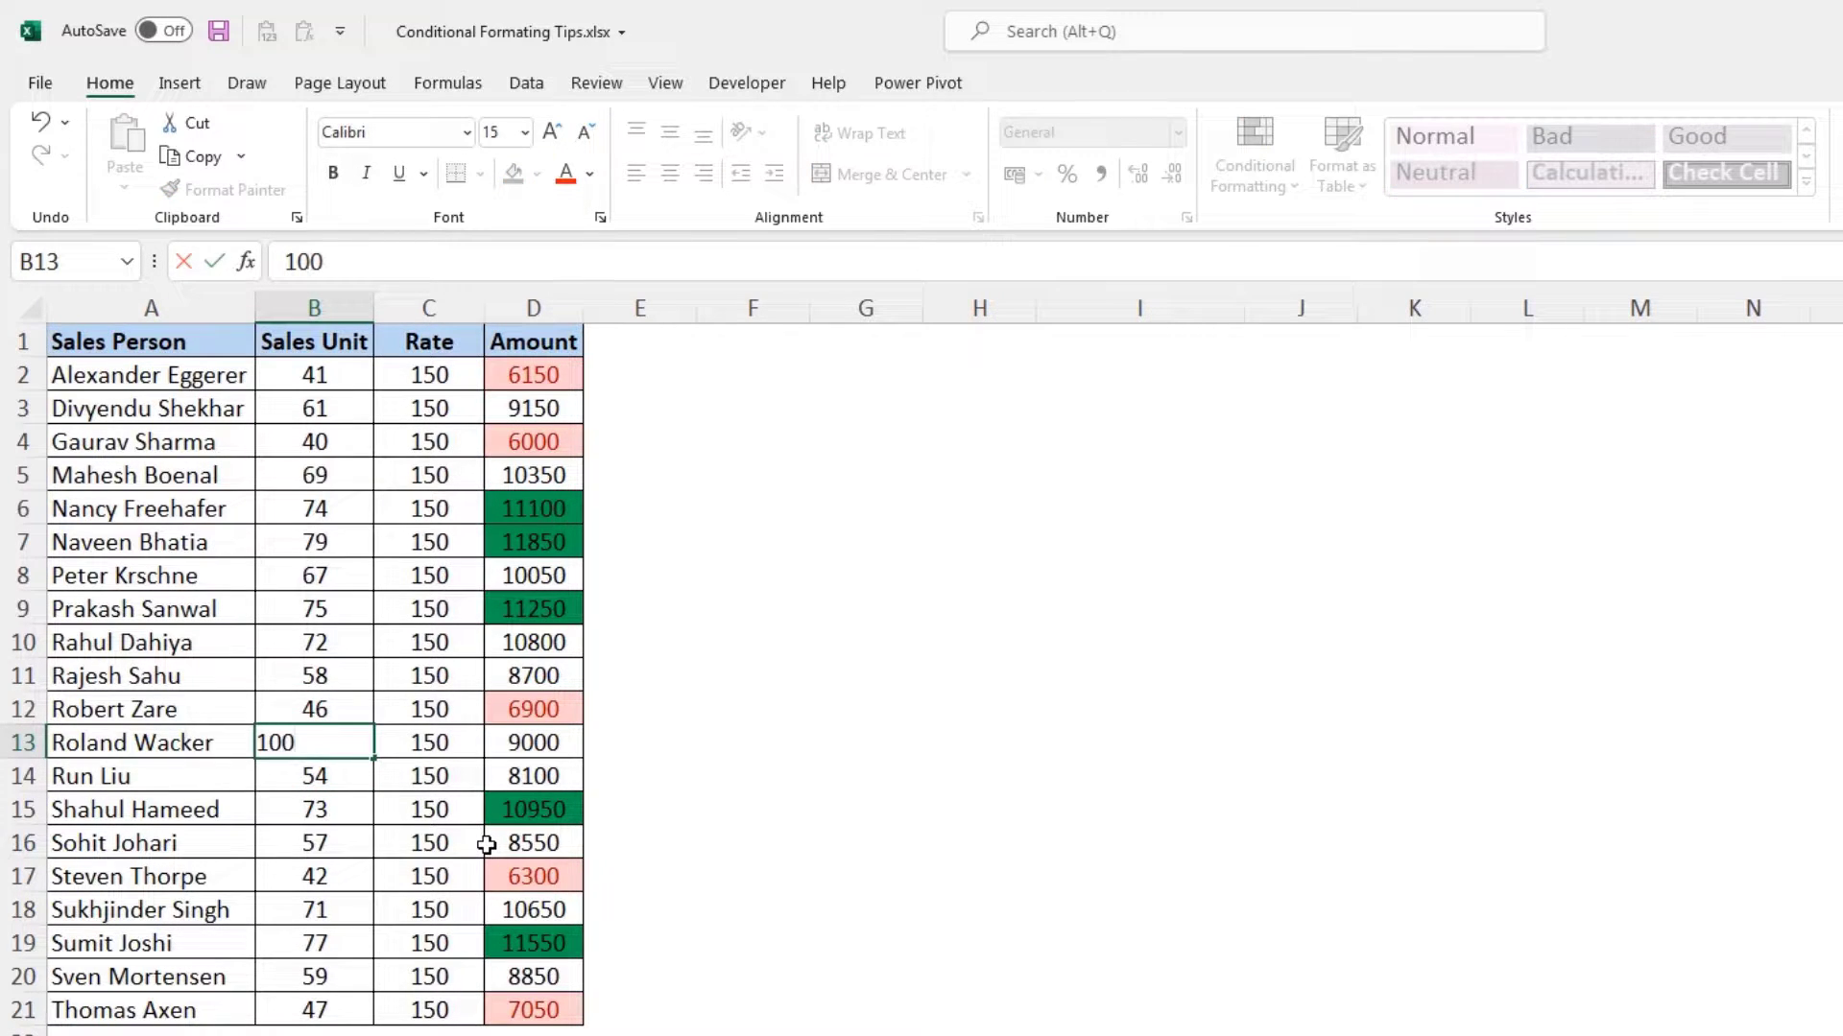
key(Return)
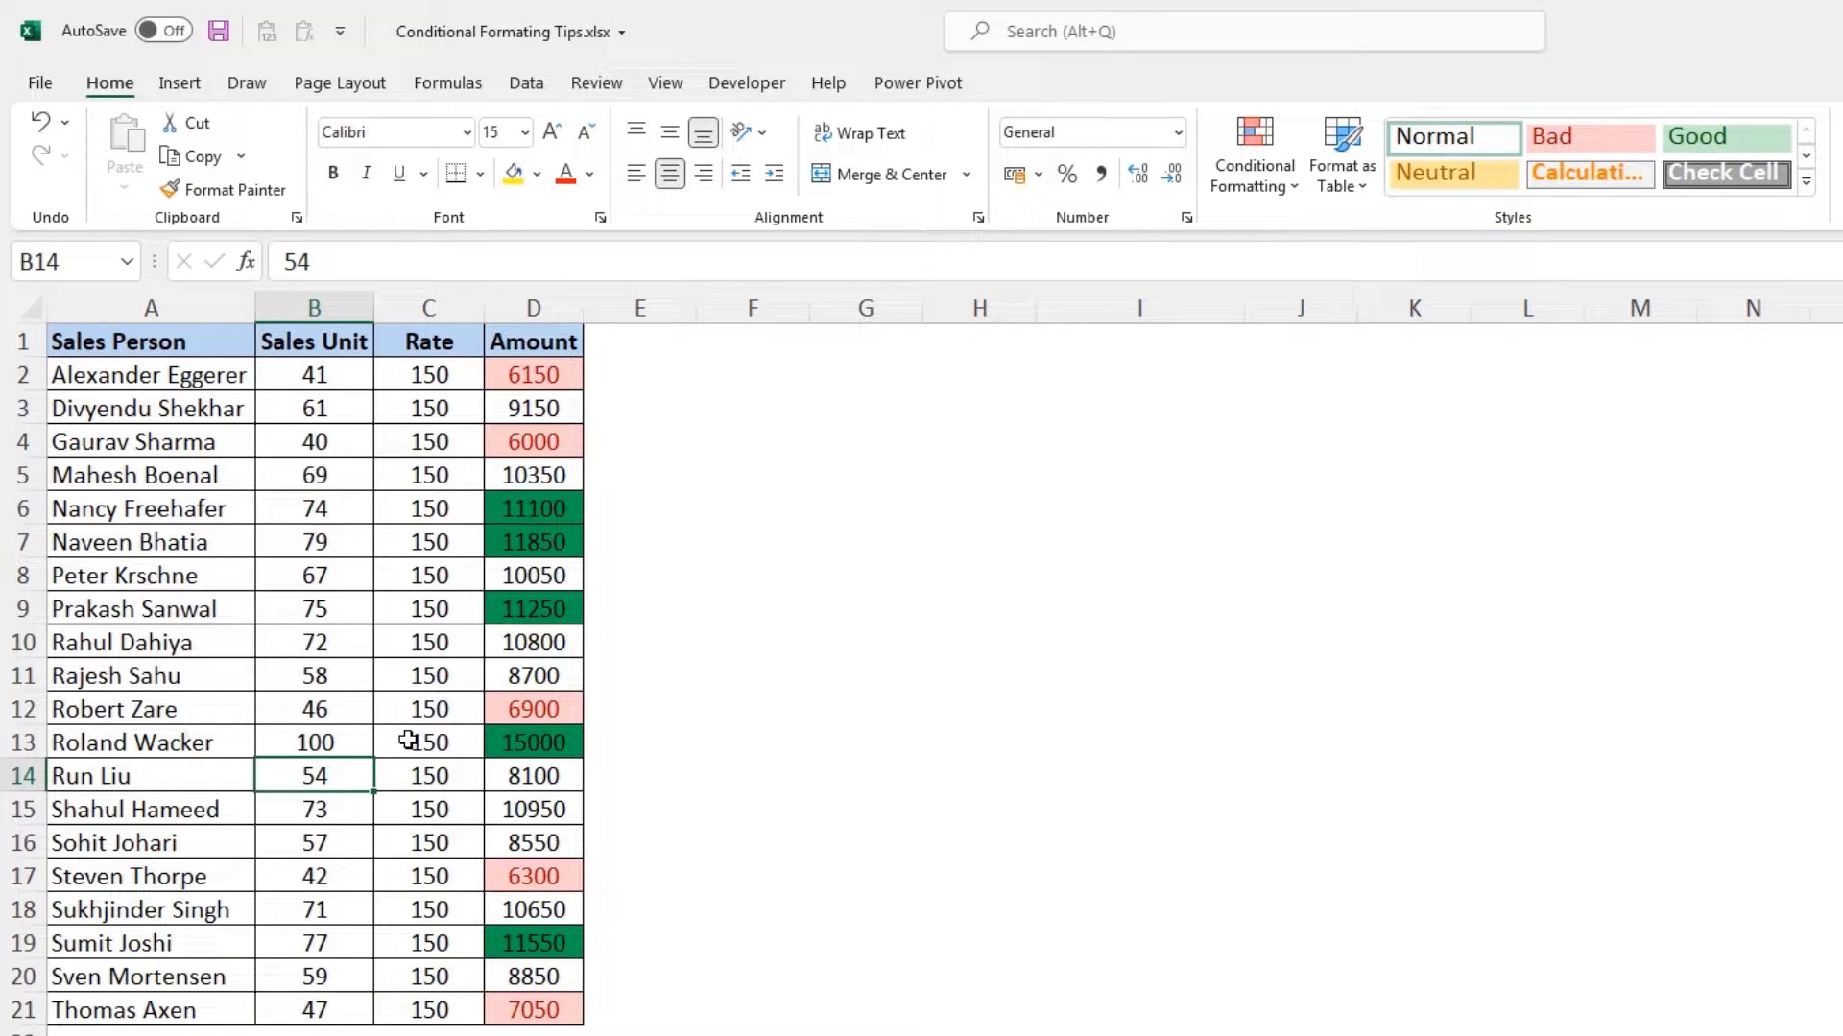
click(343, 811)
text(10)
key(Return)
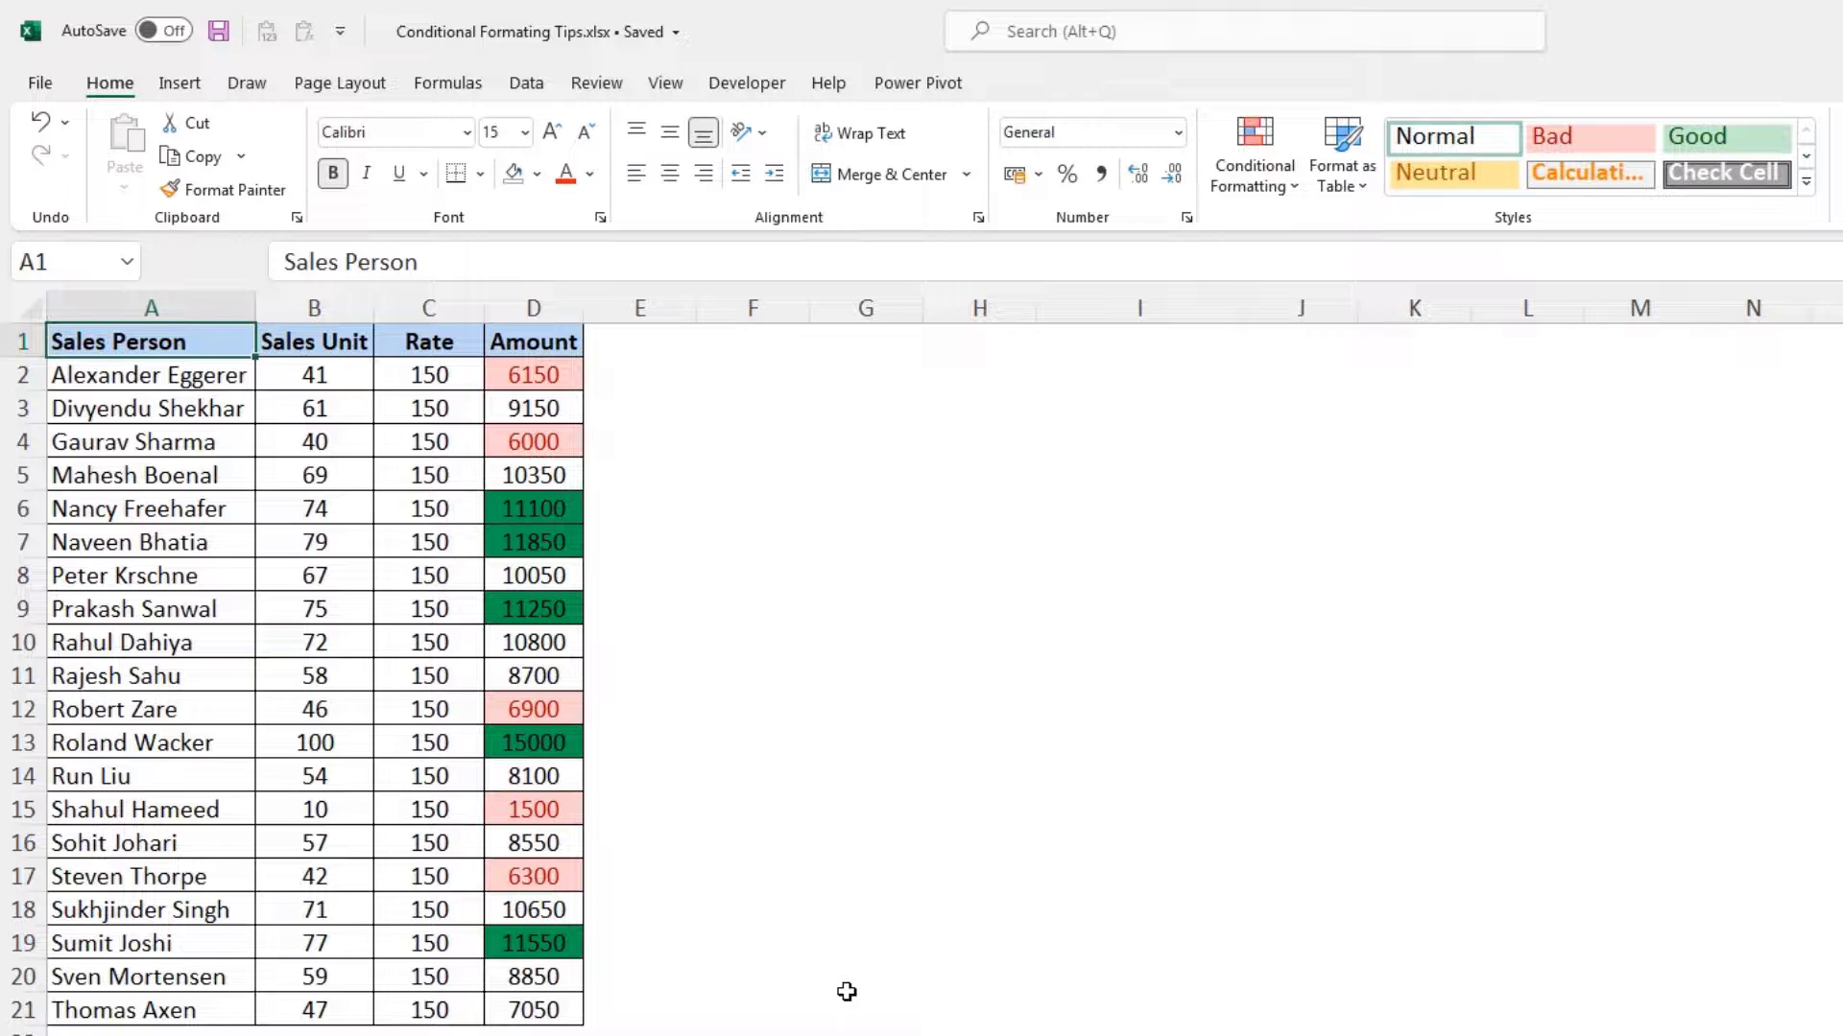
Create a formula-based conditional formatting rule for A2:D21 with the formula =$B2>=70.
drag(227, 376, 563, 1008)
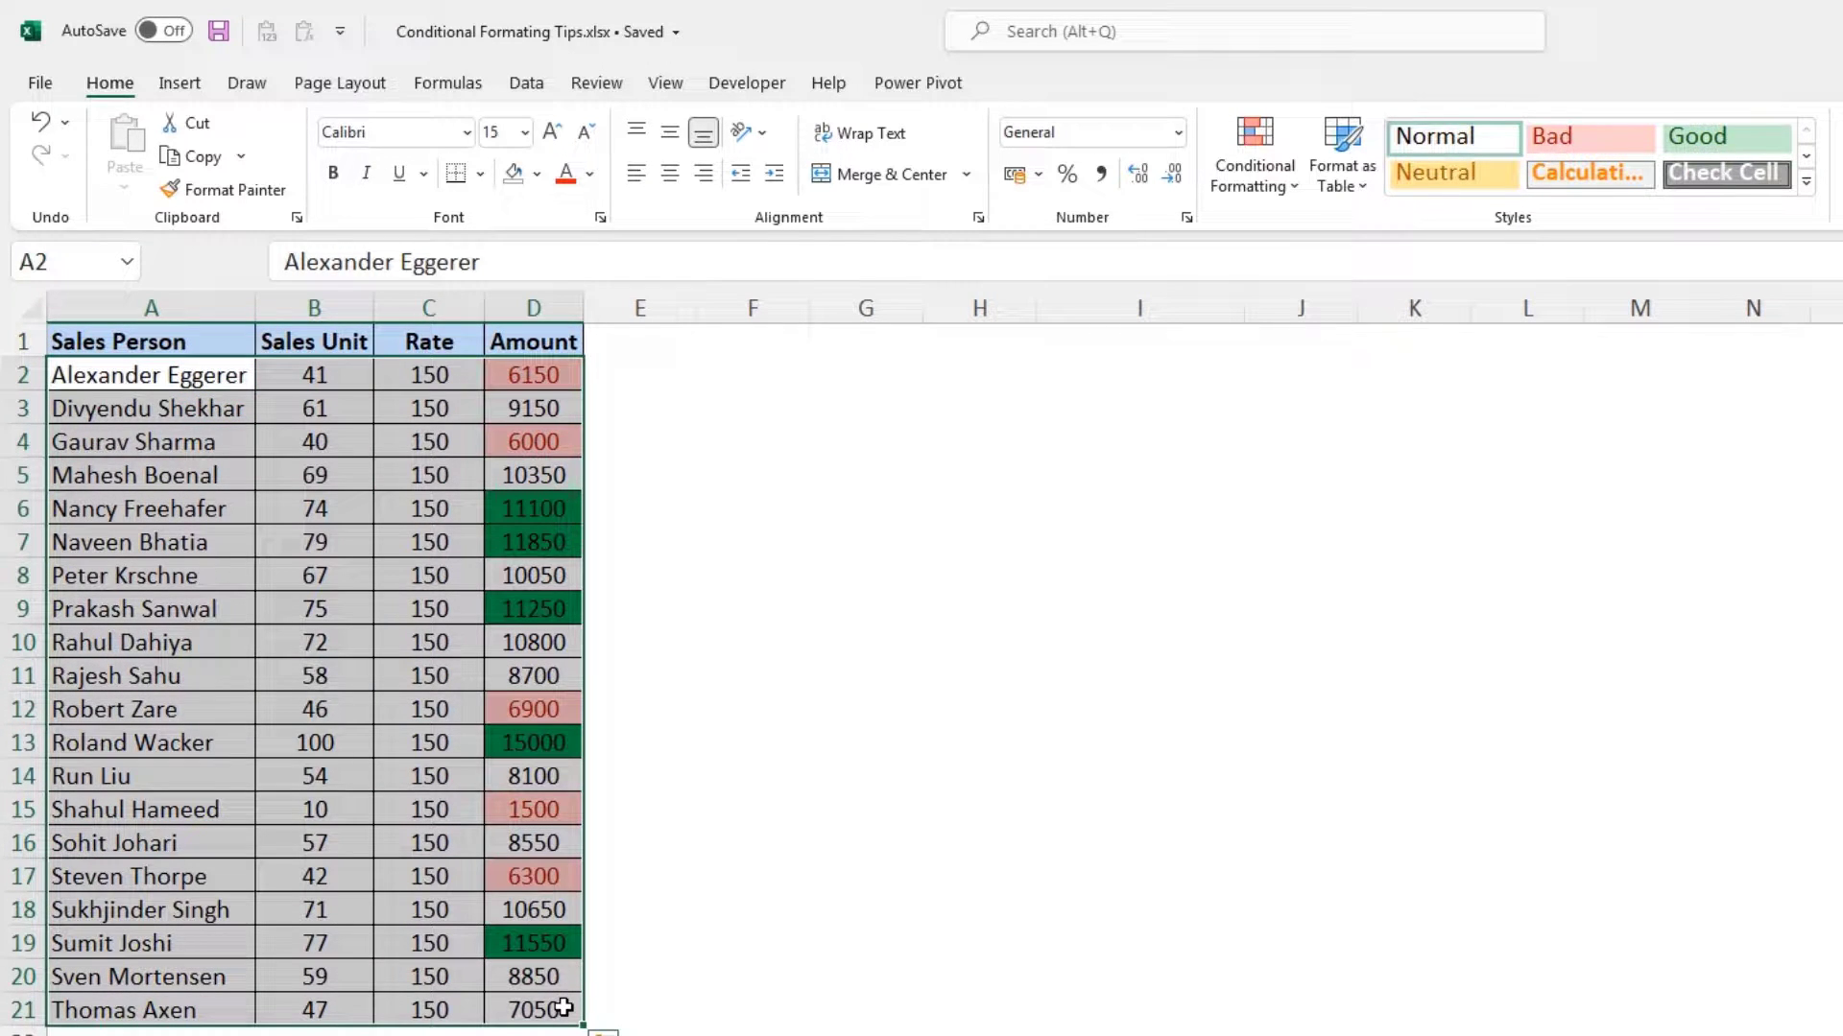
click(1265, 171)
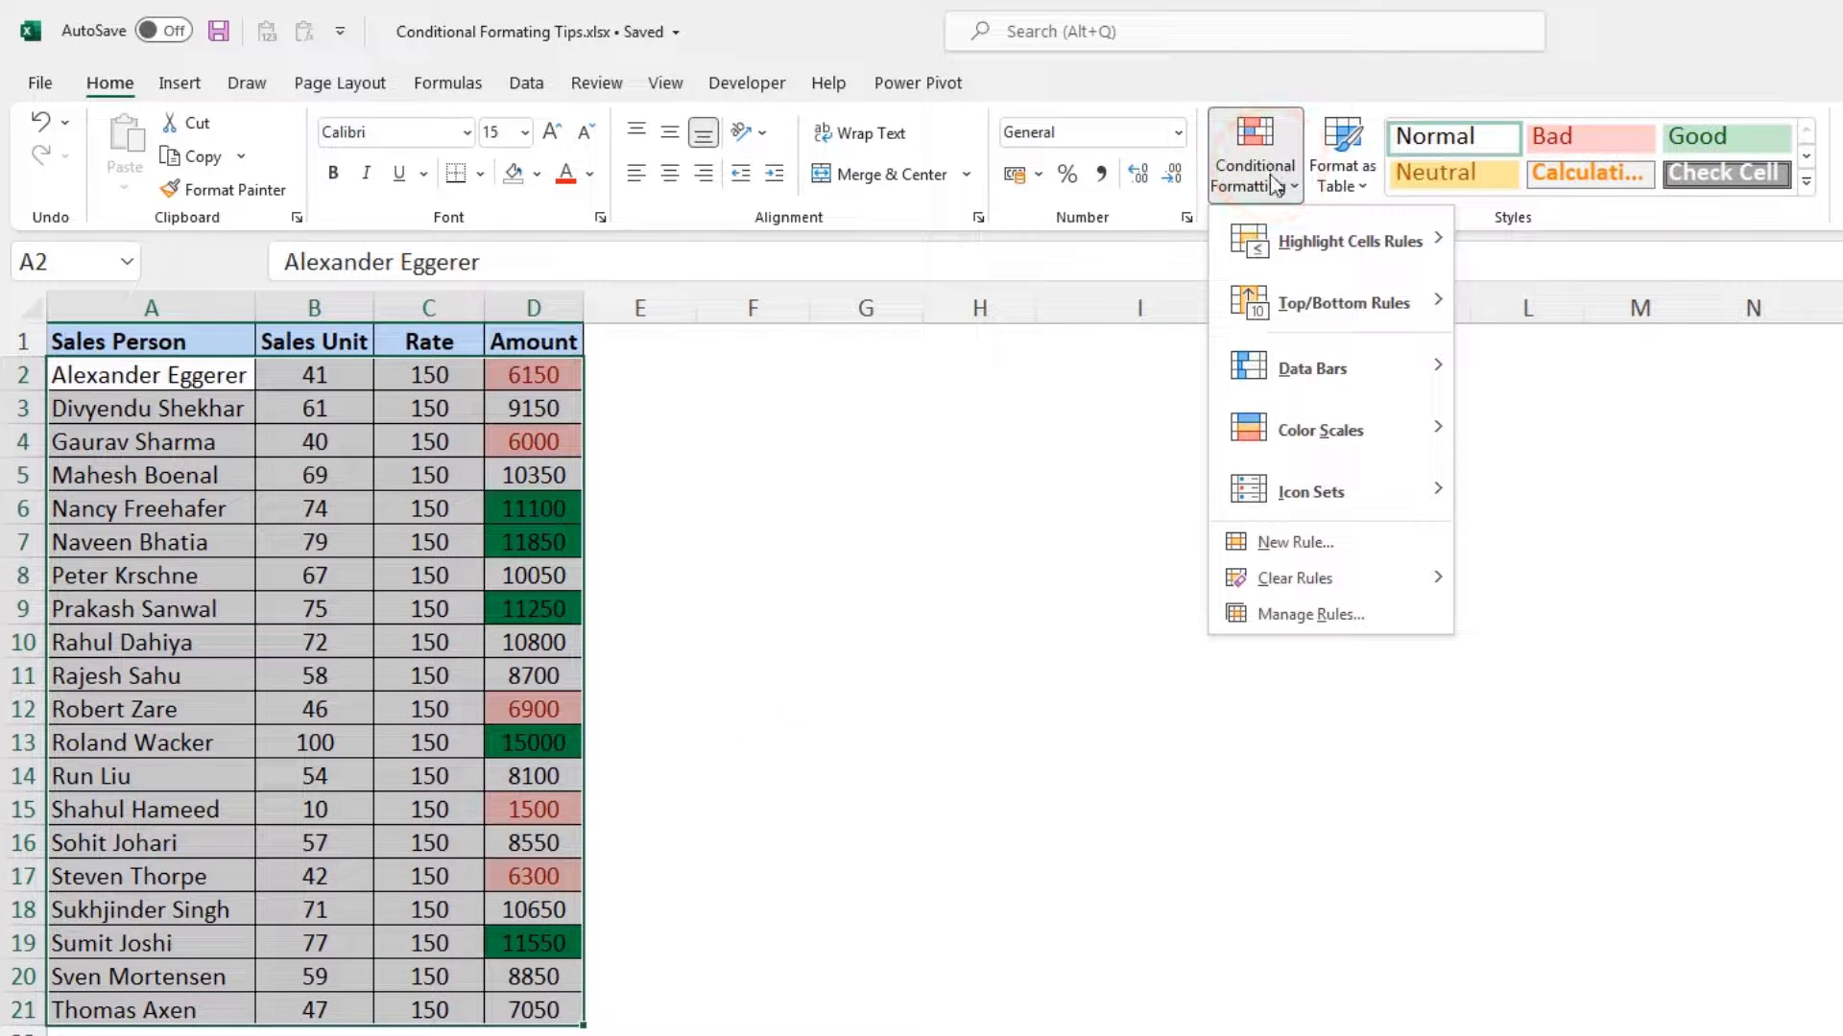
click(1282, 551)
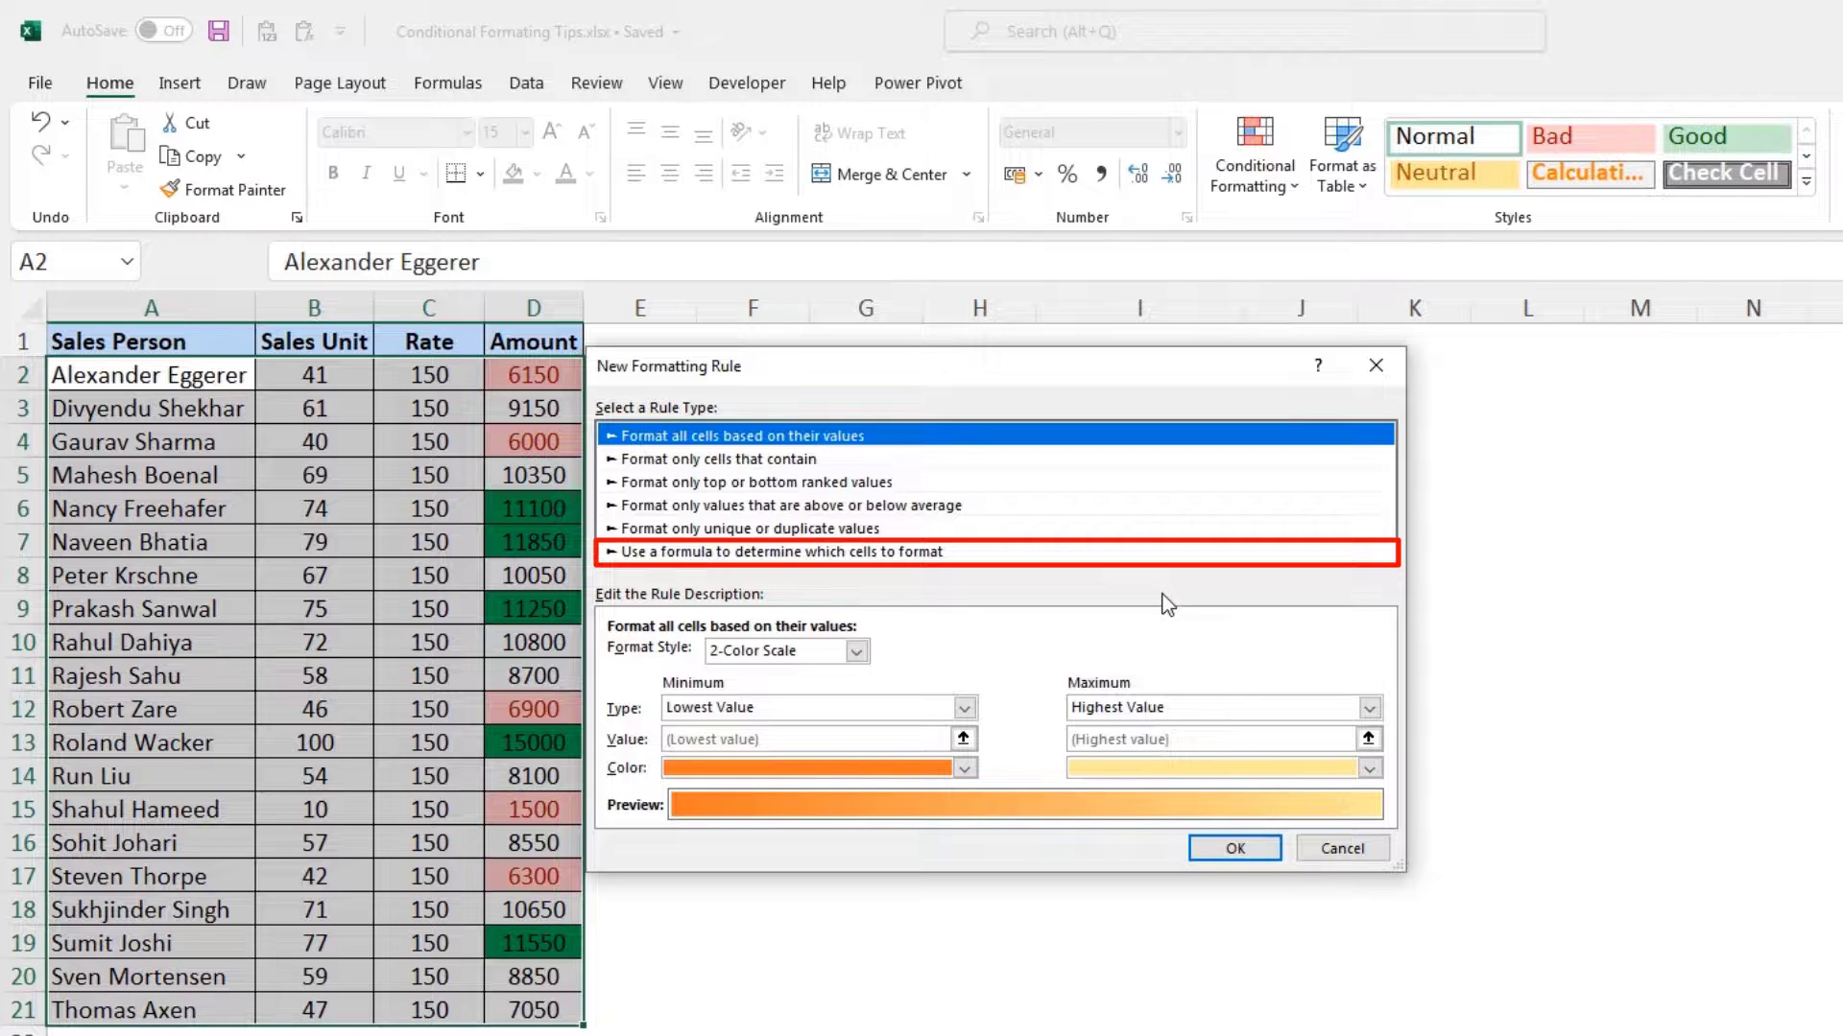
click(1065, 554)
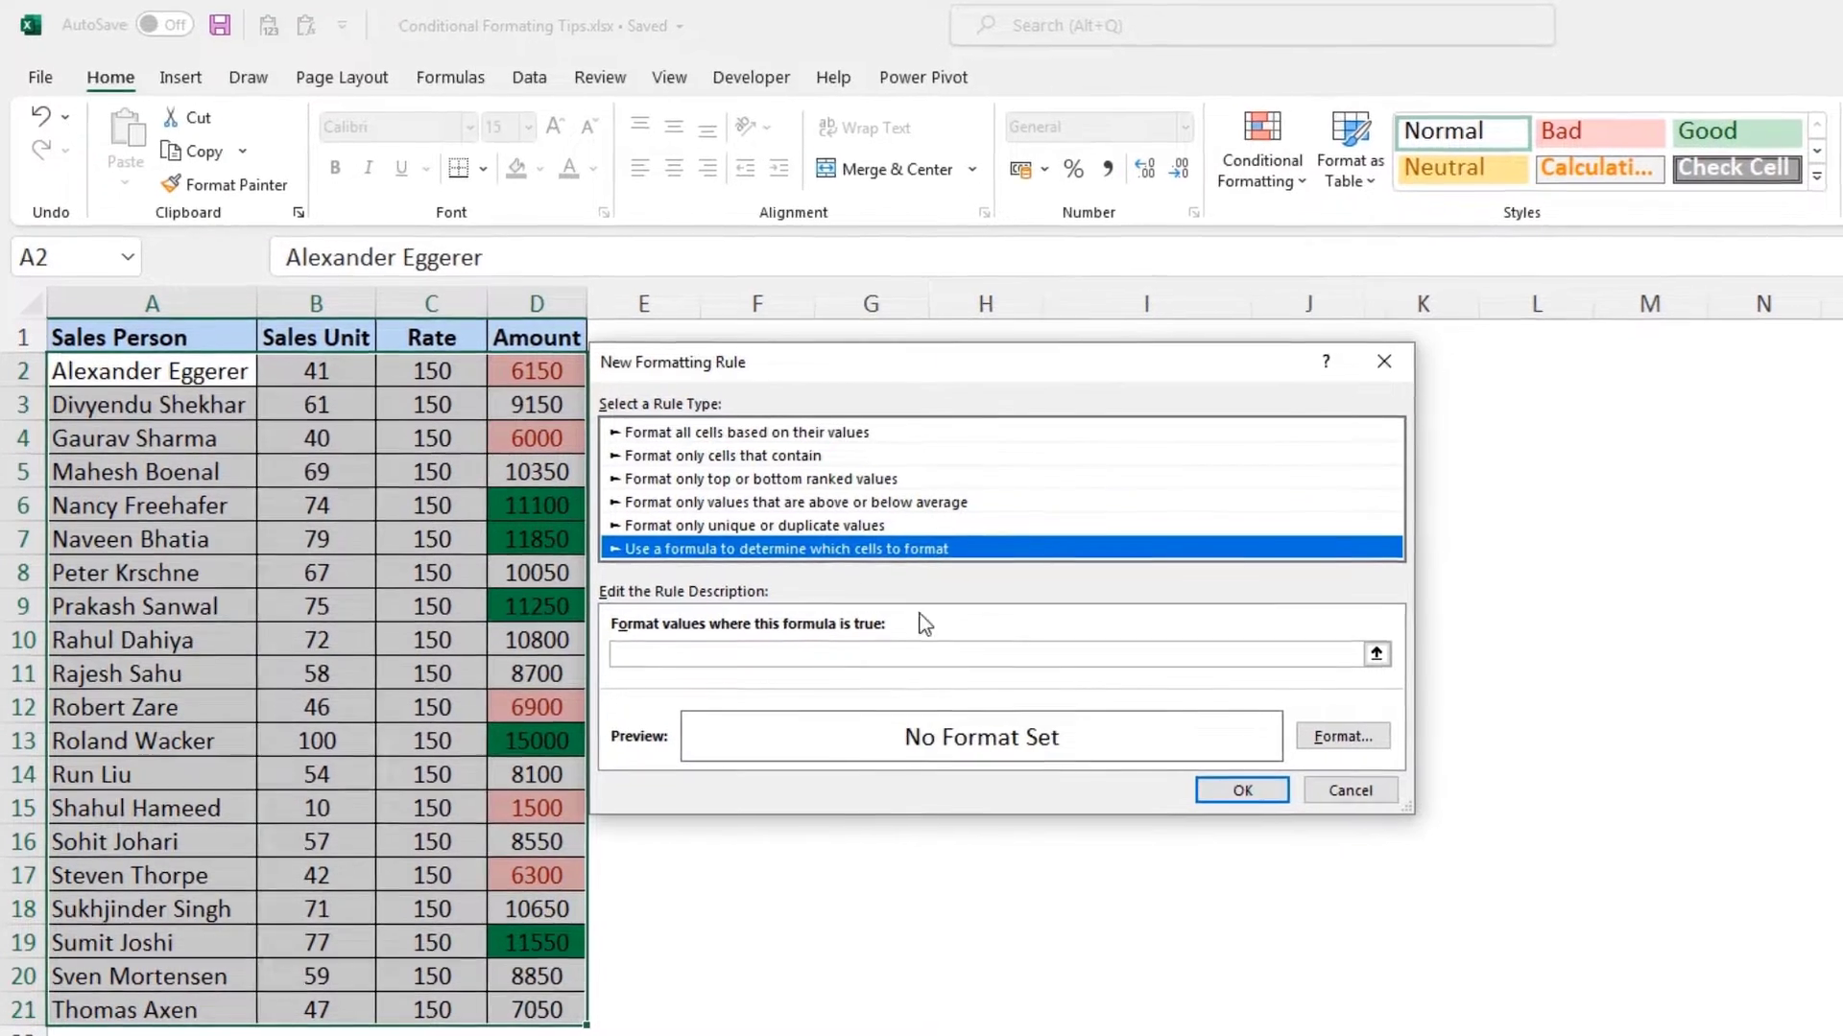
click(849, 656)
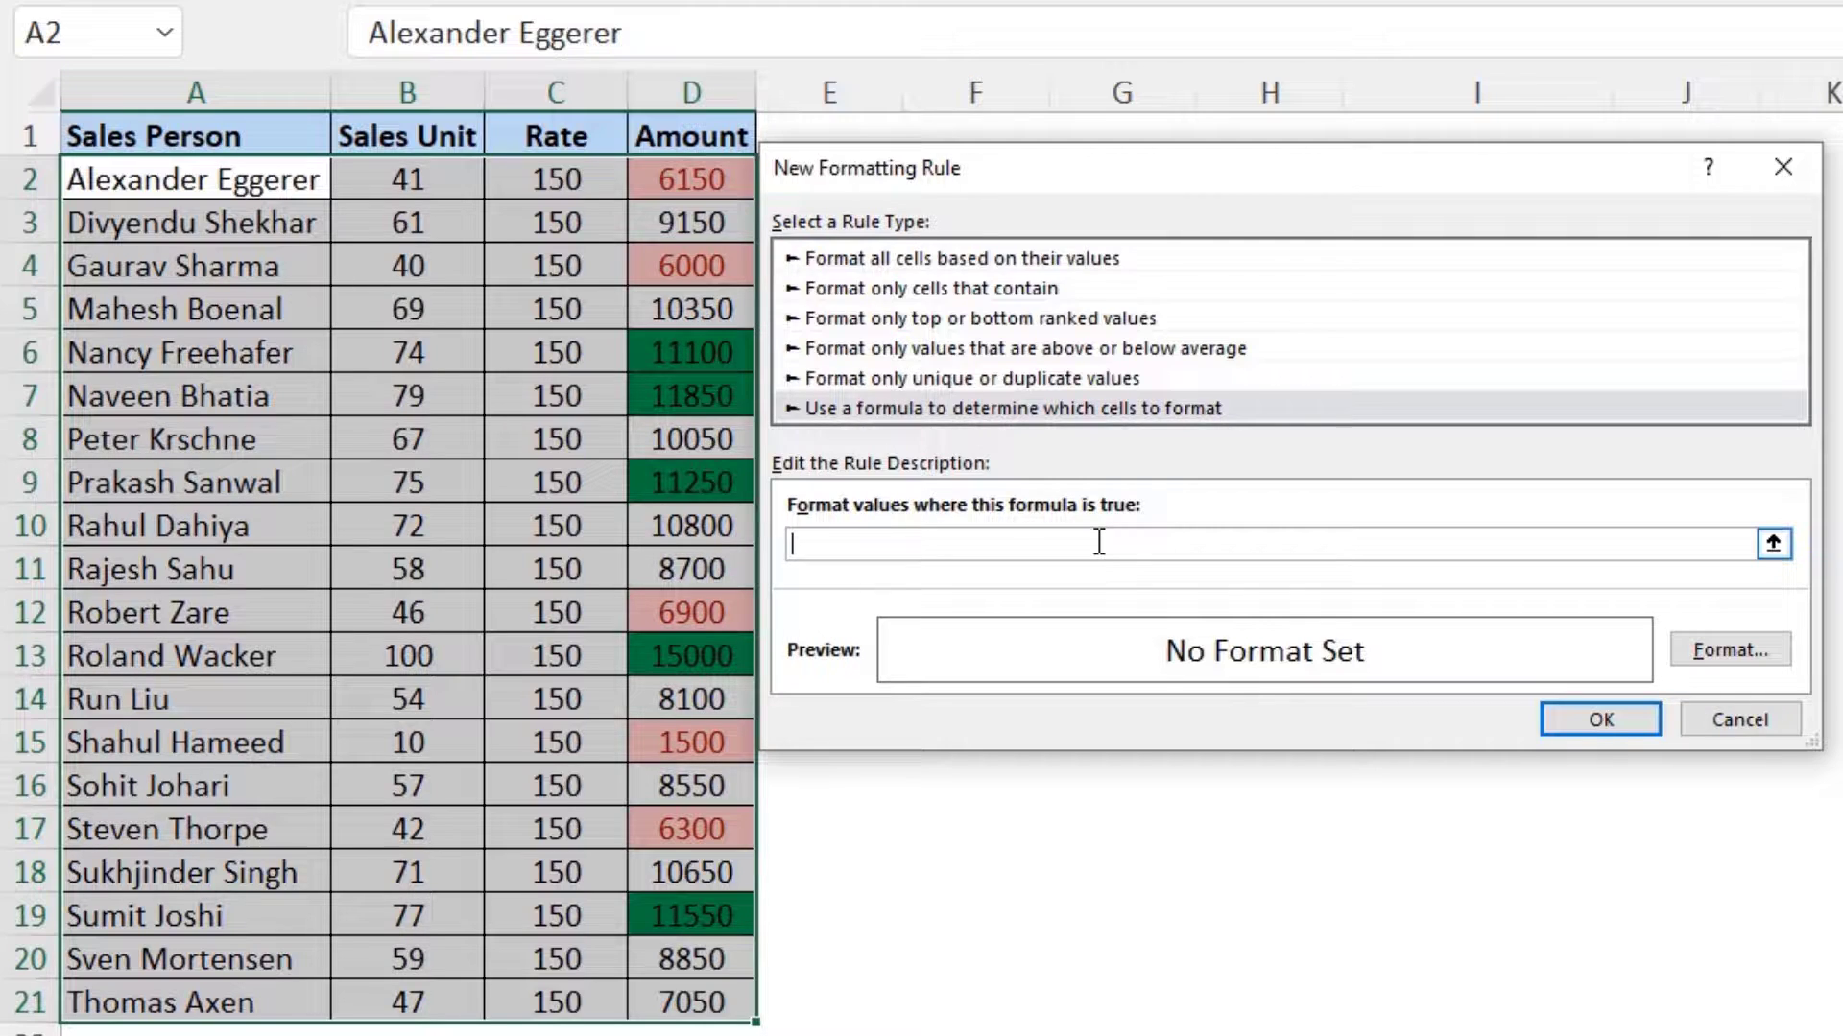
text(=$B2>=70)
Format the formula rule with a two-color horizontal gradient fill using green as Color 2, and apply the rule.
click(1717, 651)
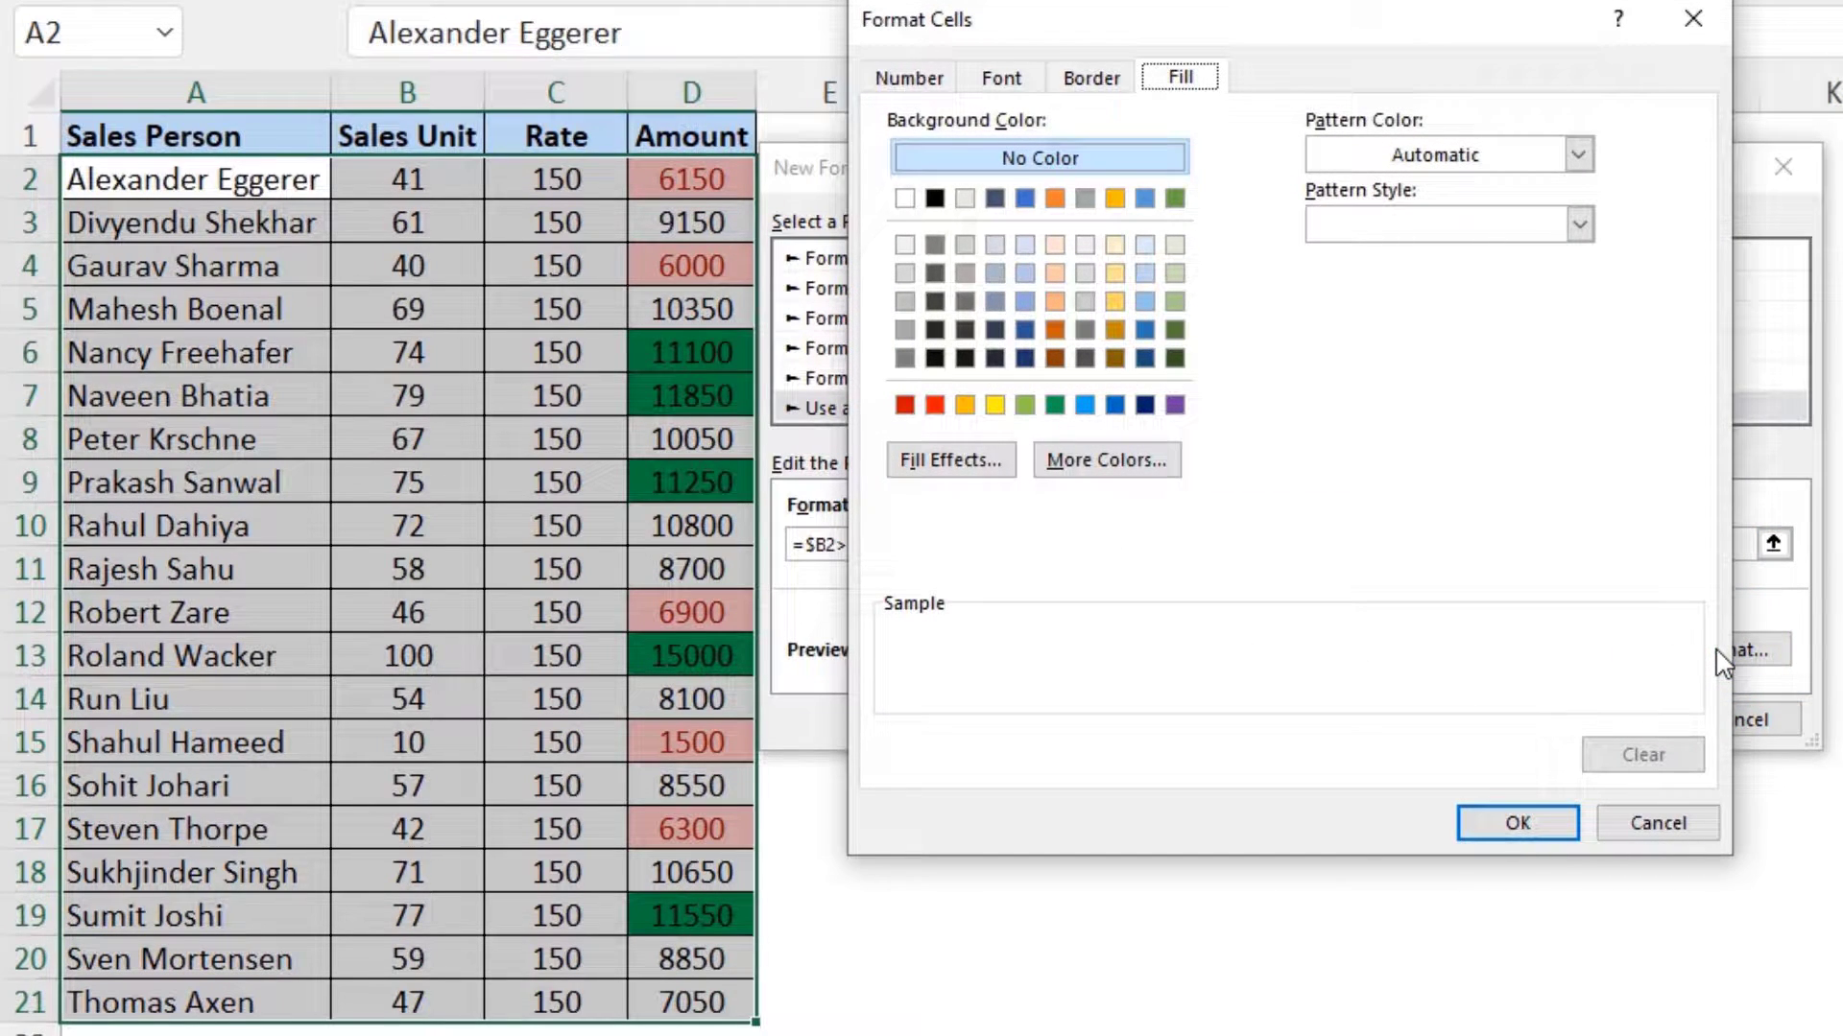
click(853, 51)
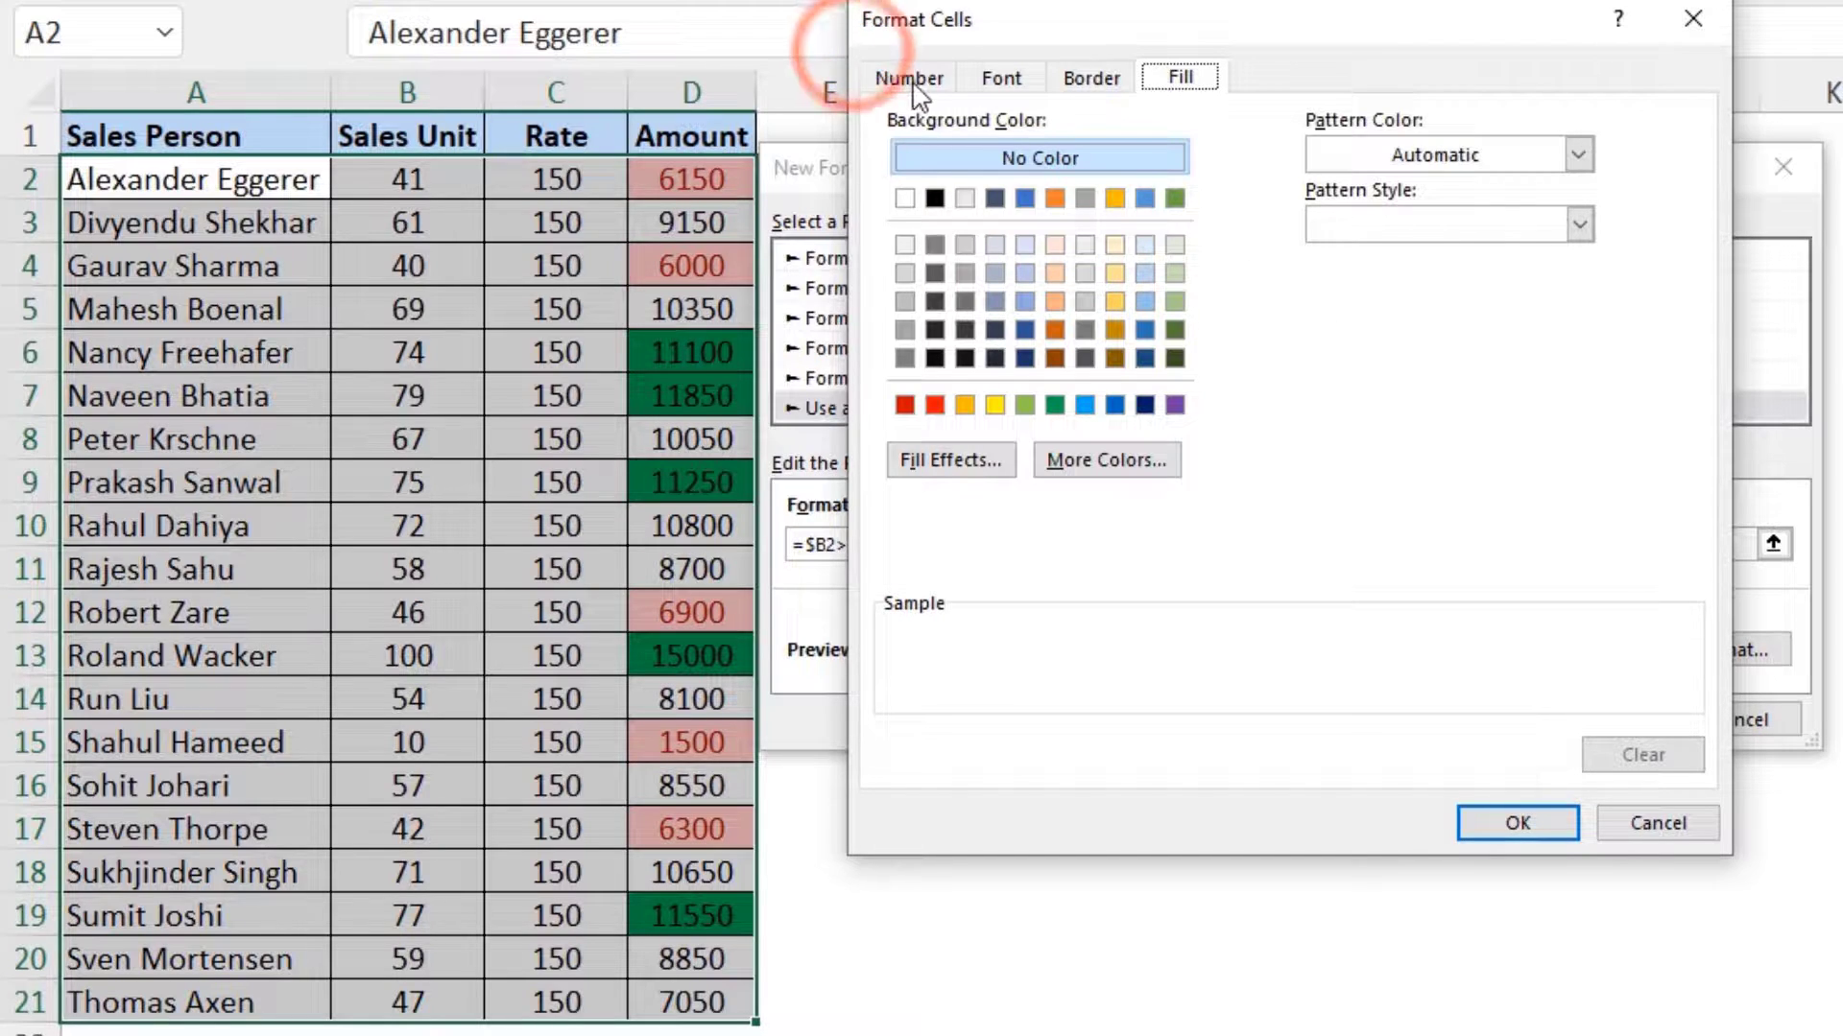
click(910, 80)
click(998, 78)
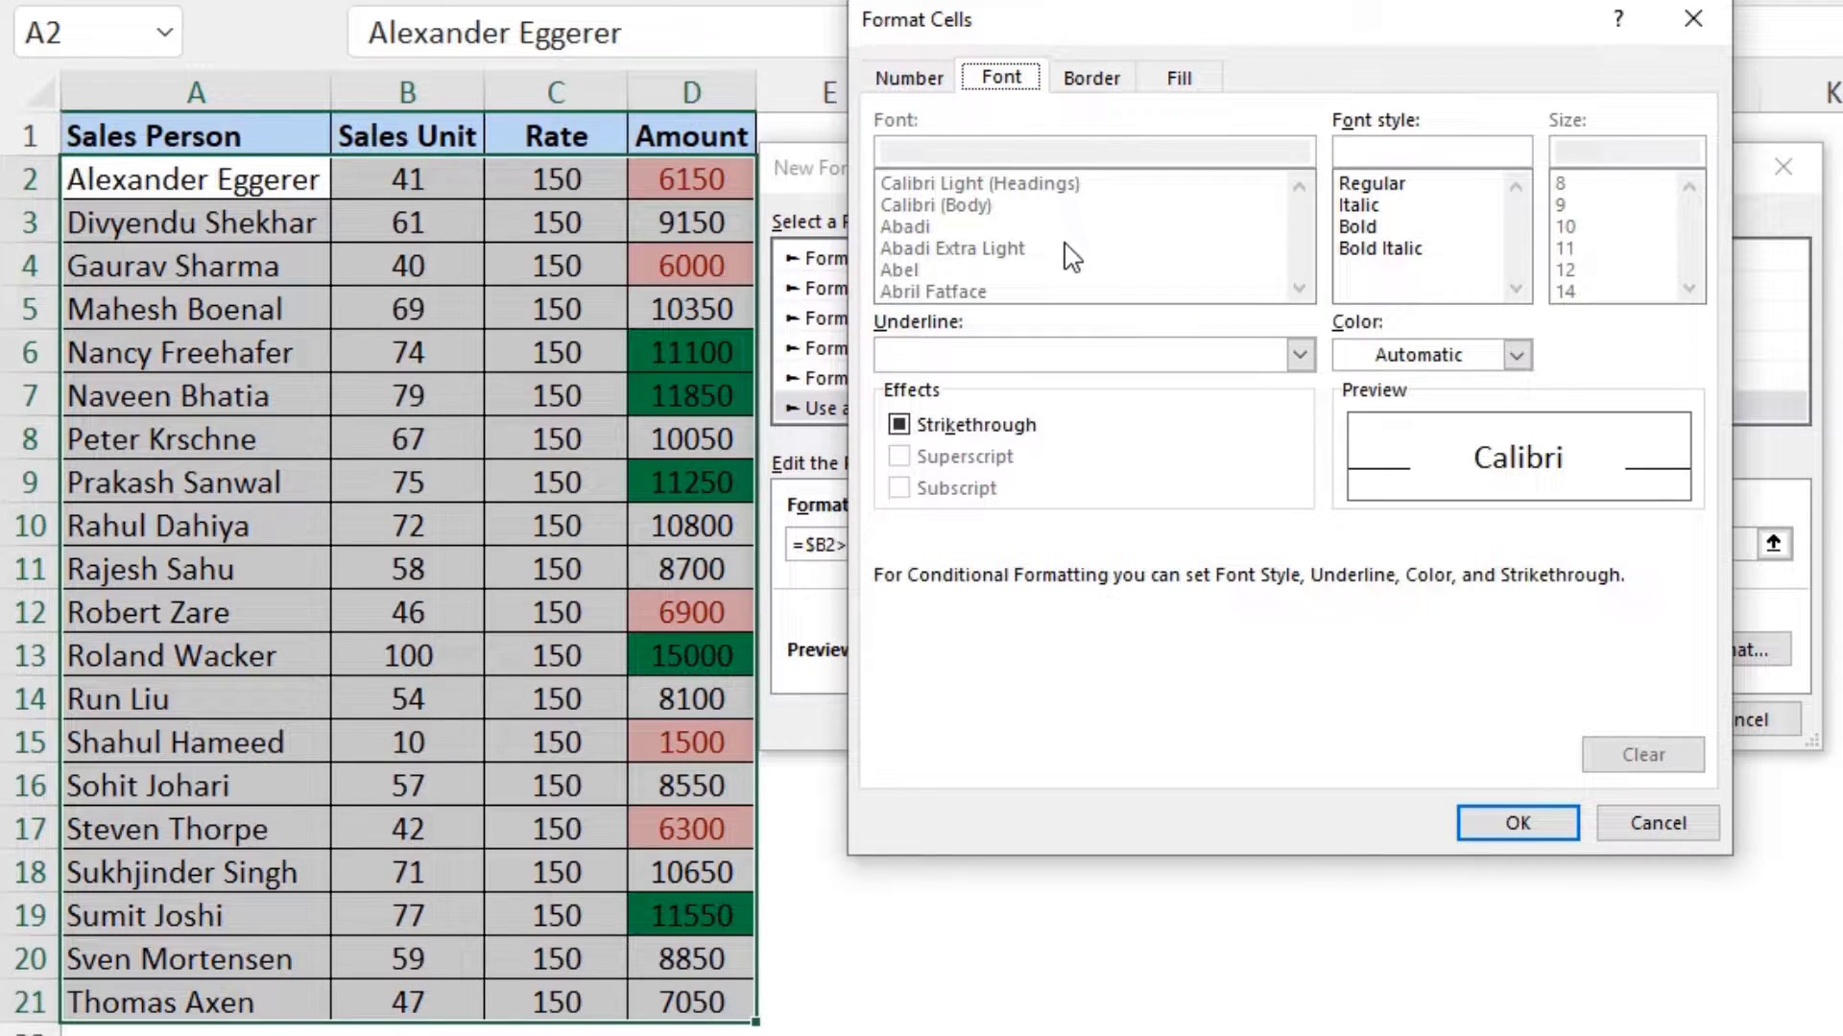
click(1091, 78)
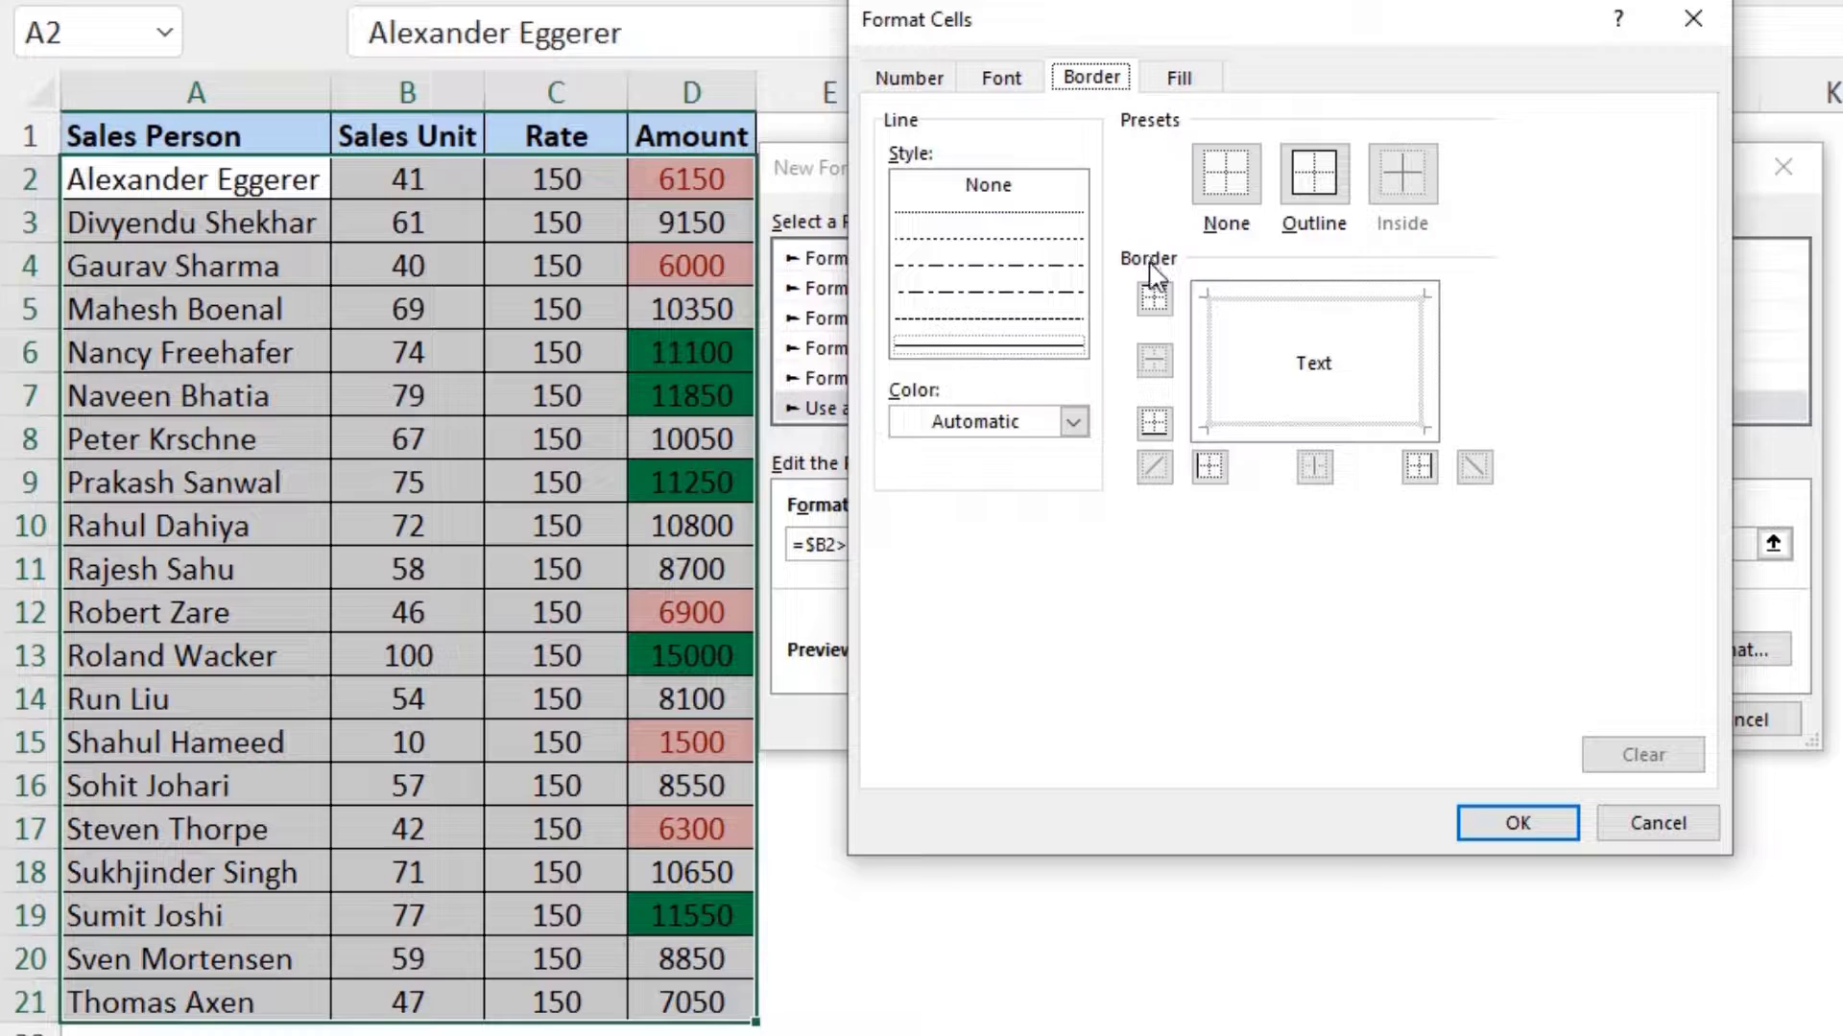
click(1171, 76)
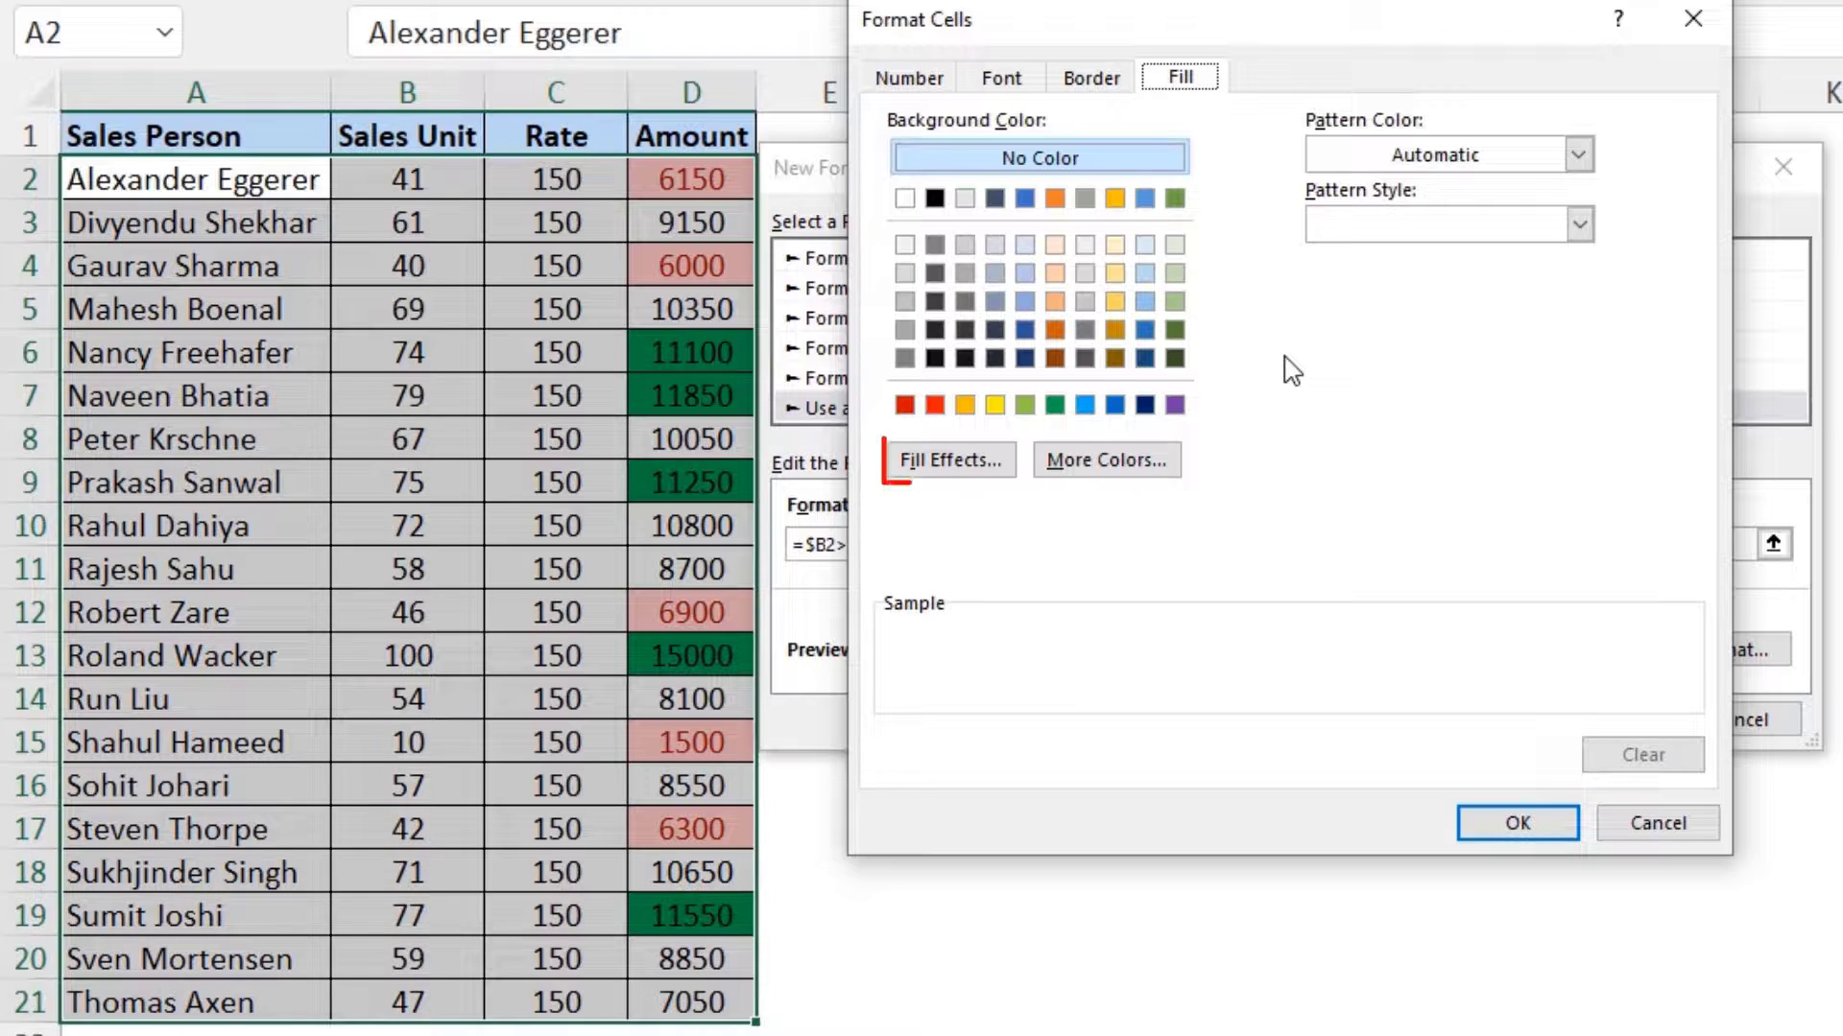
click(994, 467)
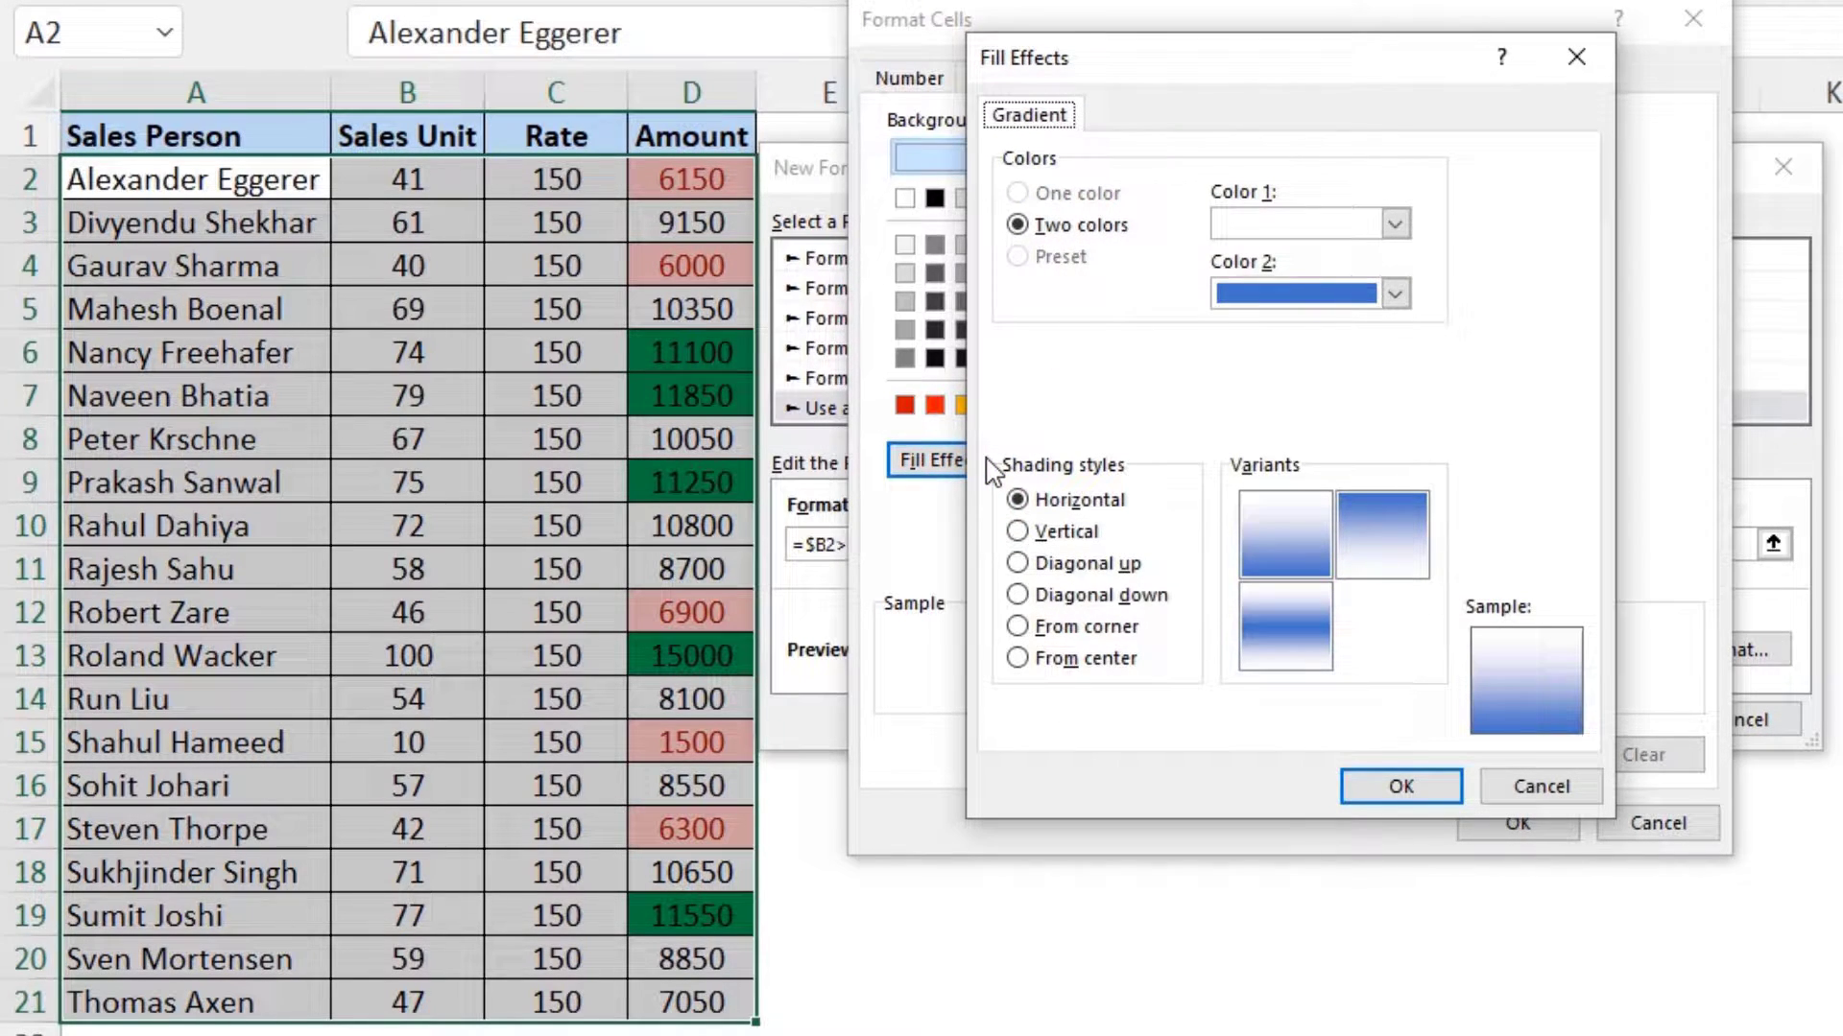
click(1394, 293)
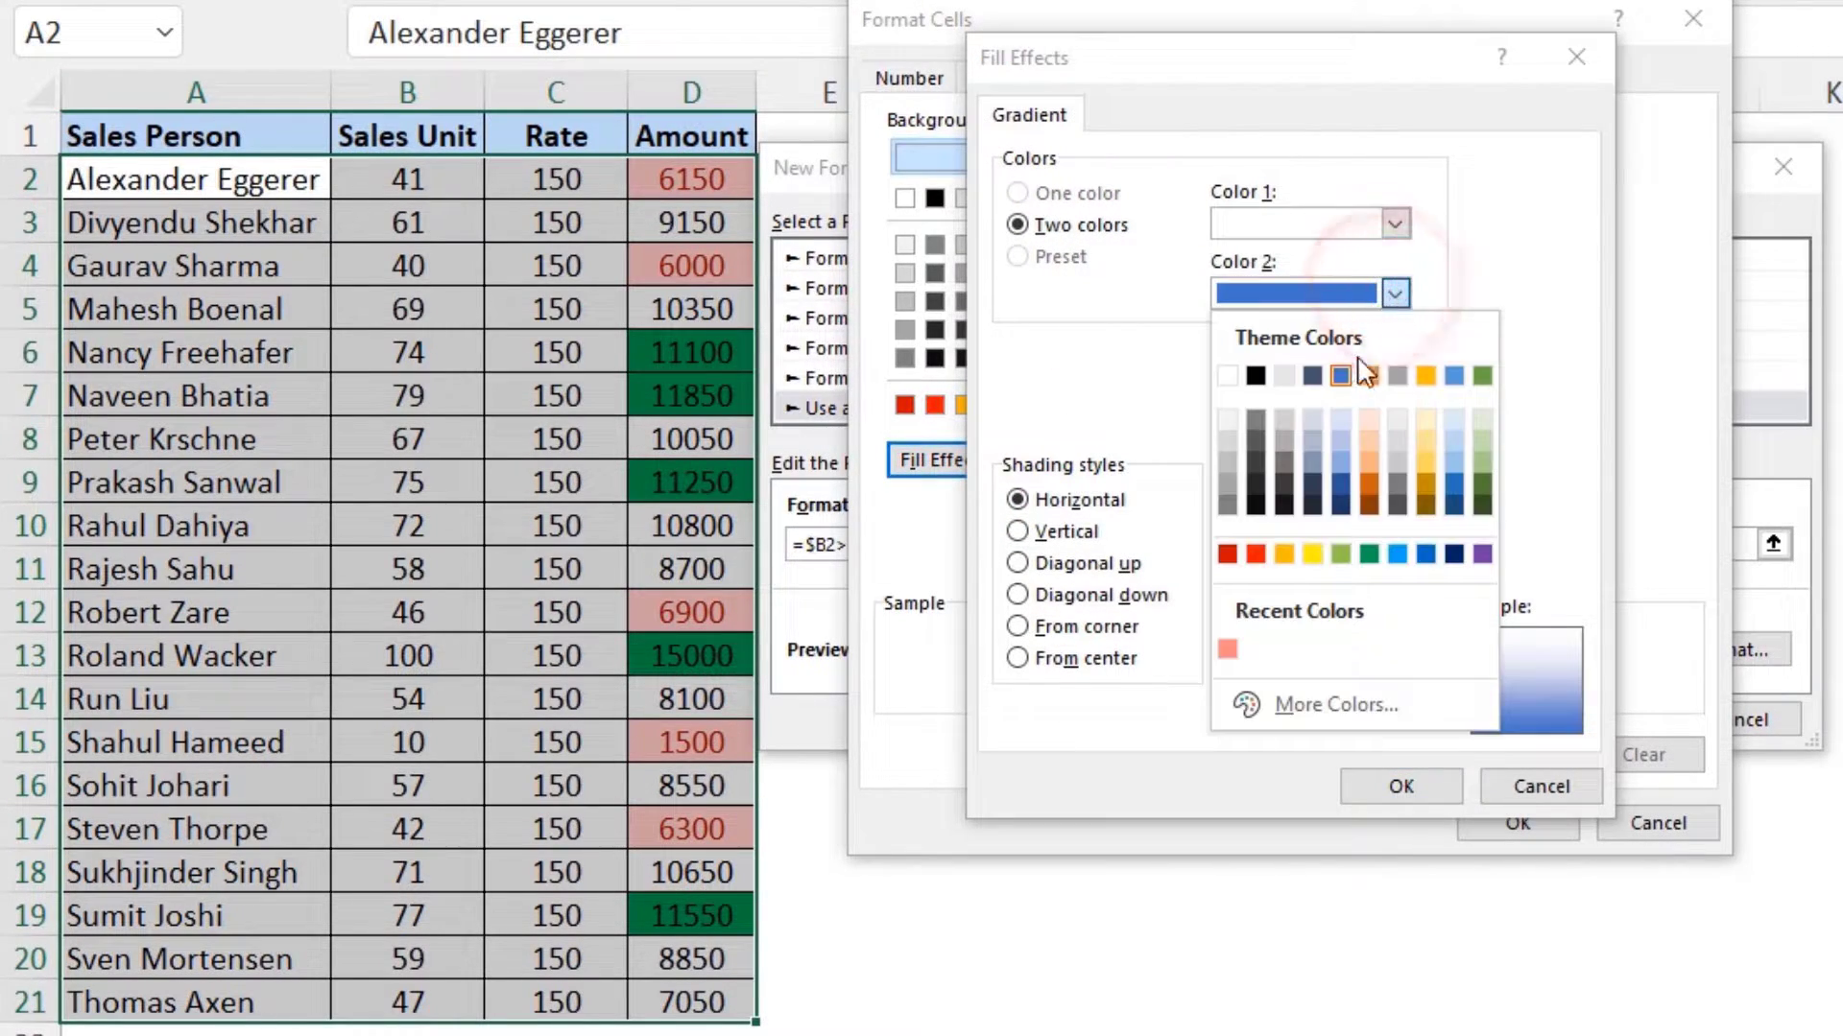
click(1369, 554)
click(1401, 786)
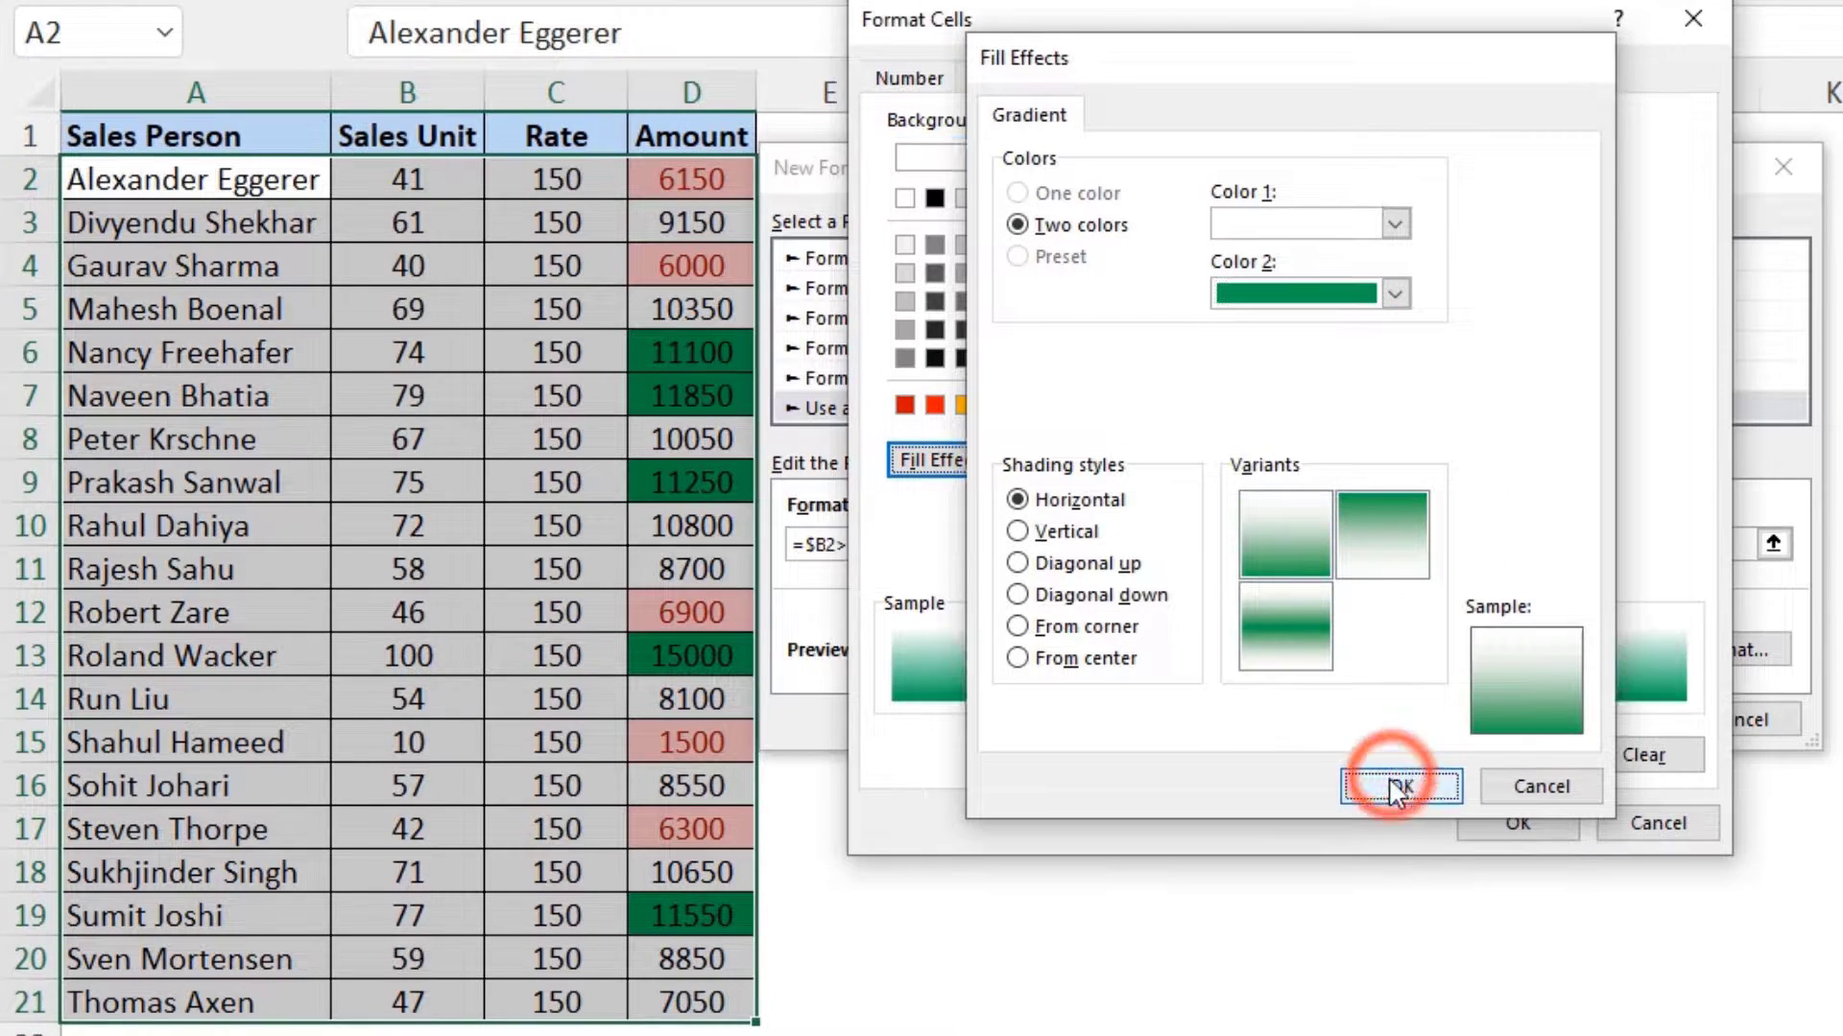
click(1526, 827)
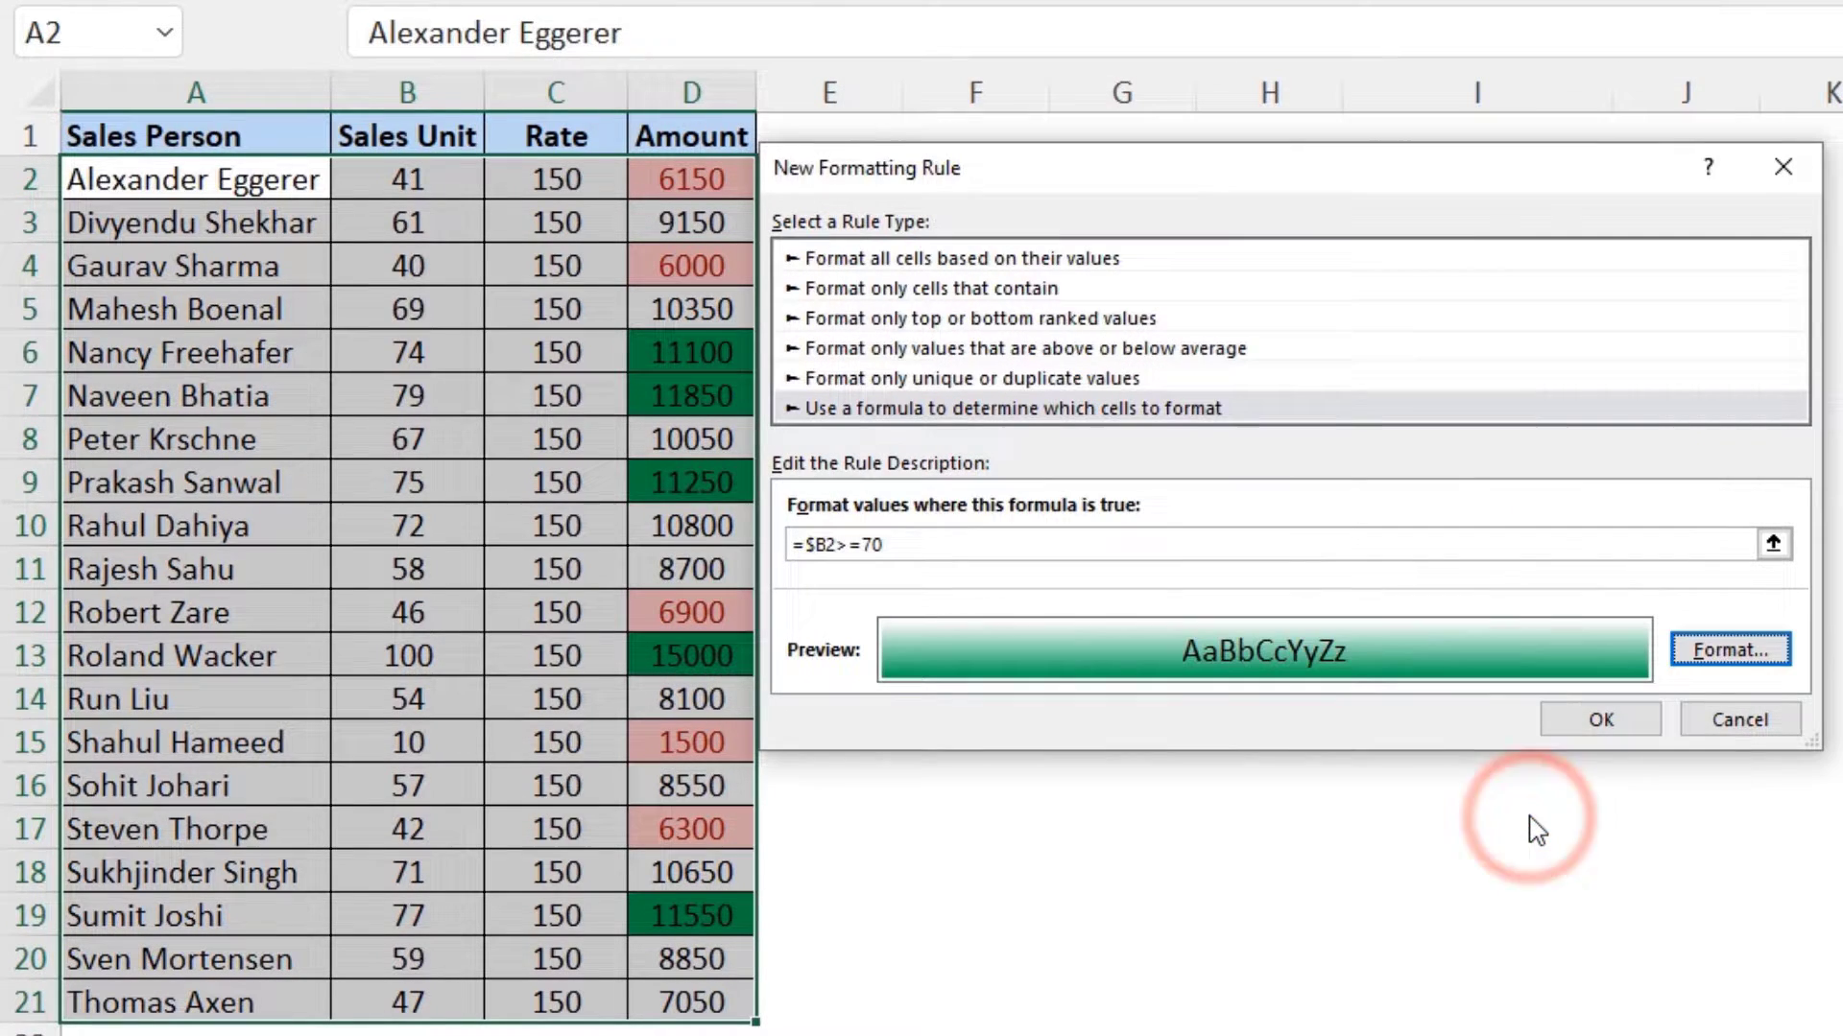
click(1599, 734)
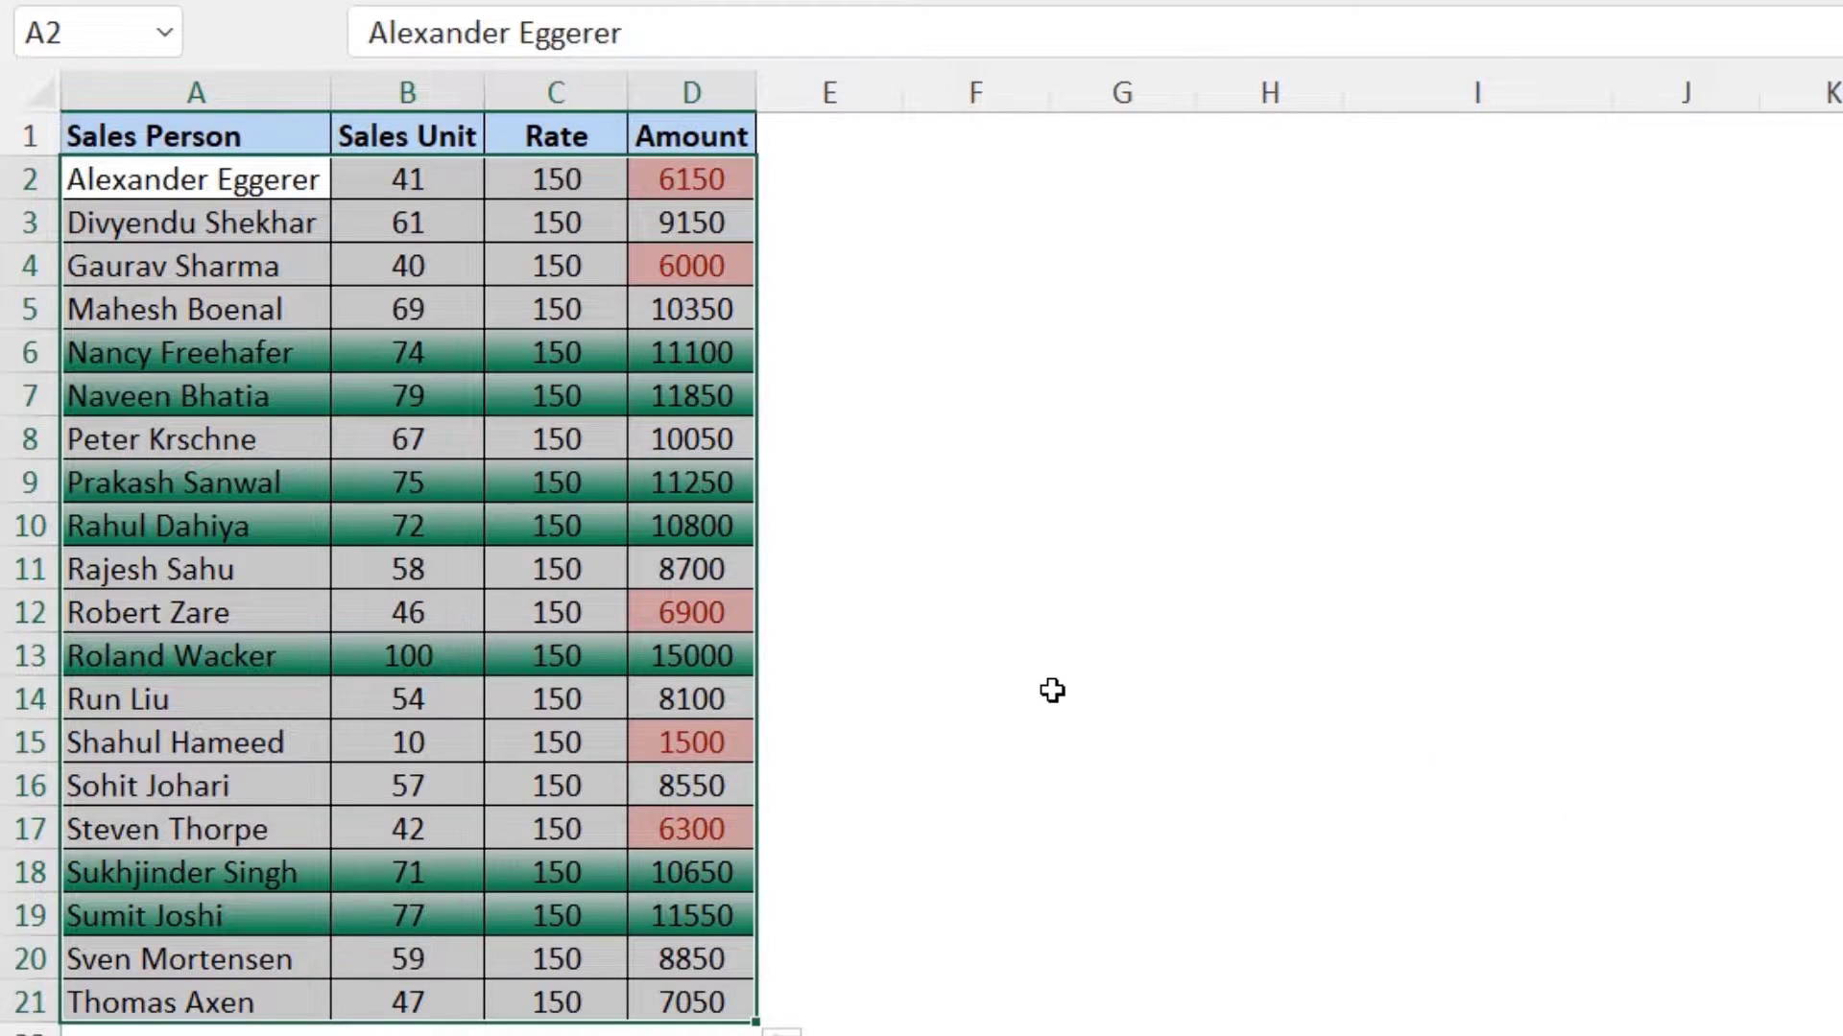
click(259, 178)
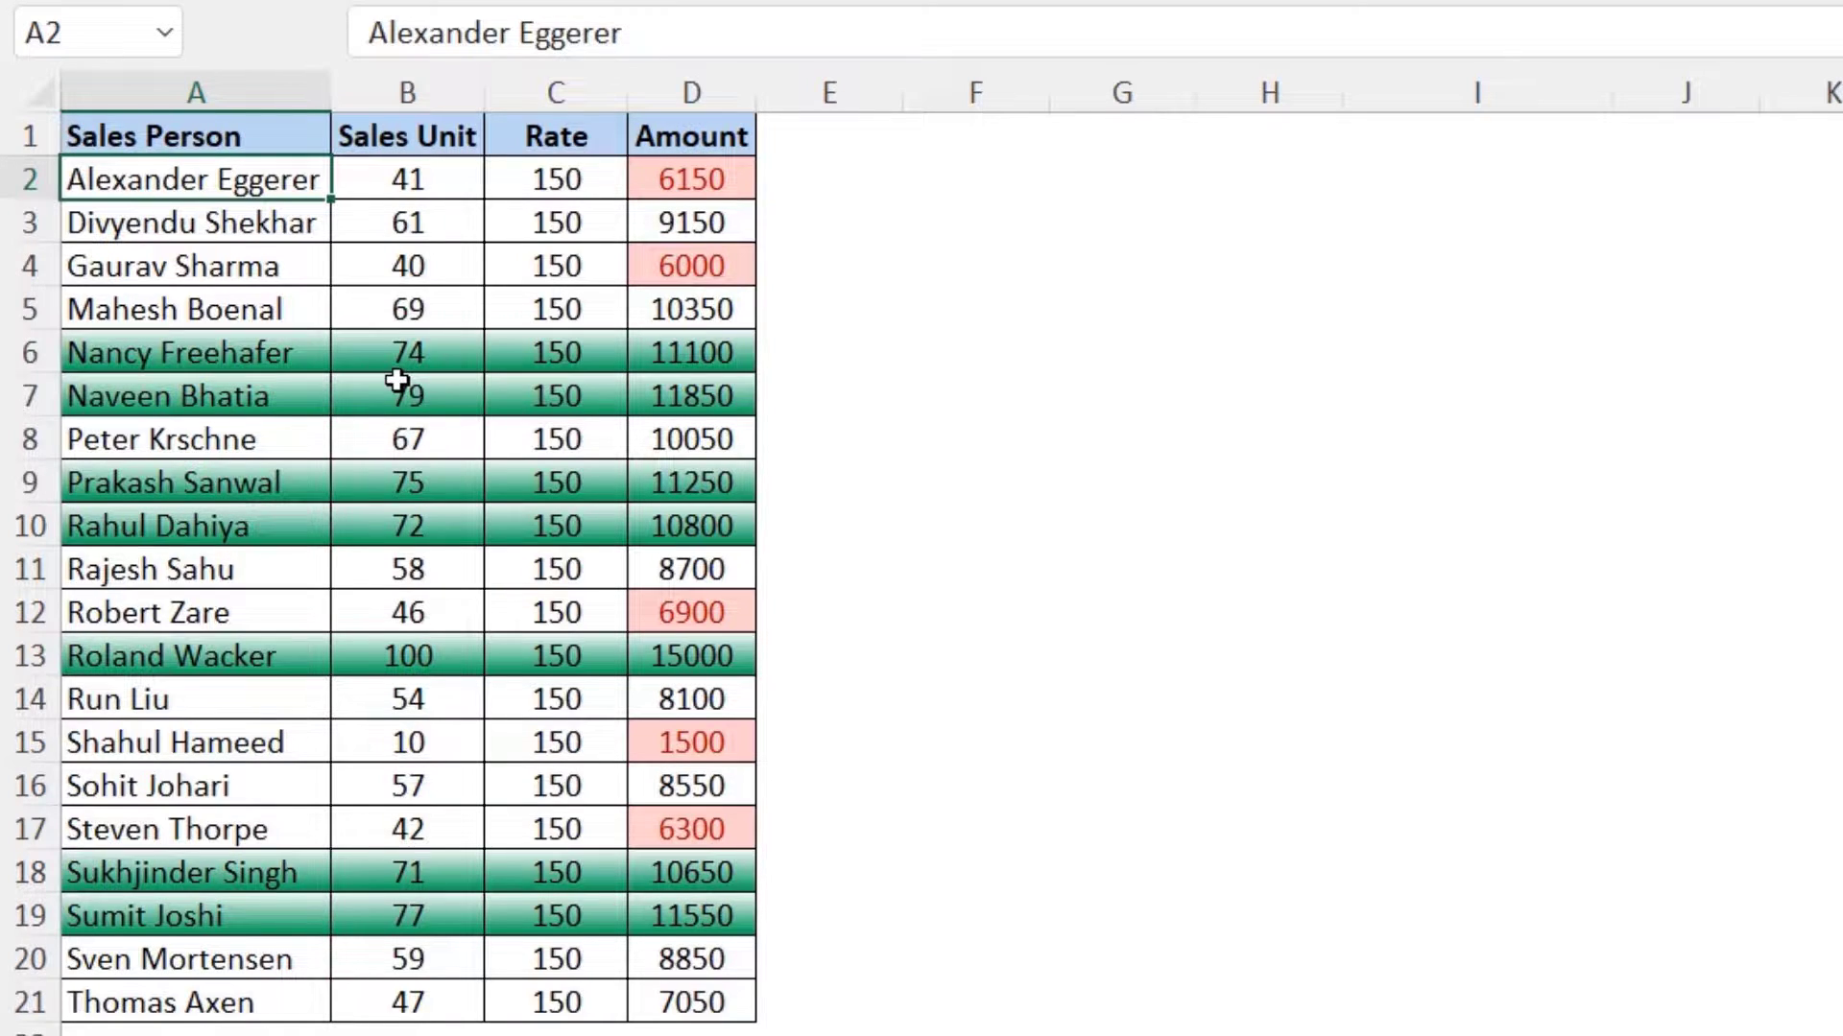
Set the Sales Unit in B4 to 90.
click(403, 271)
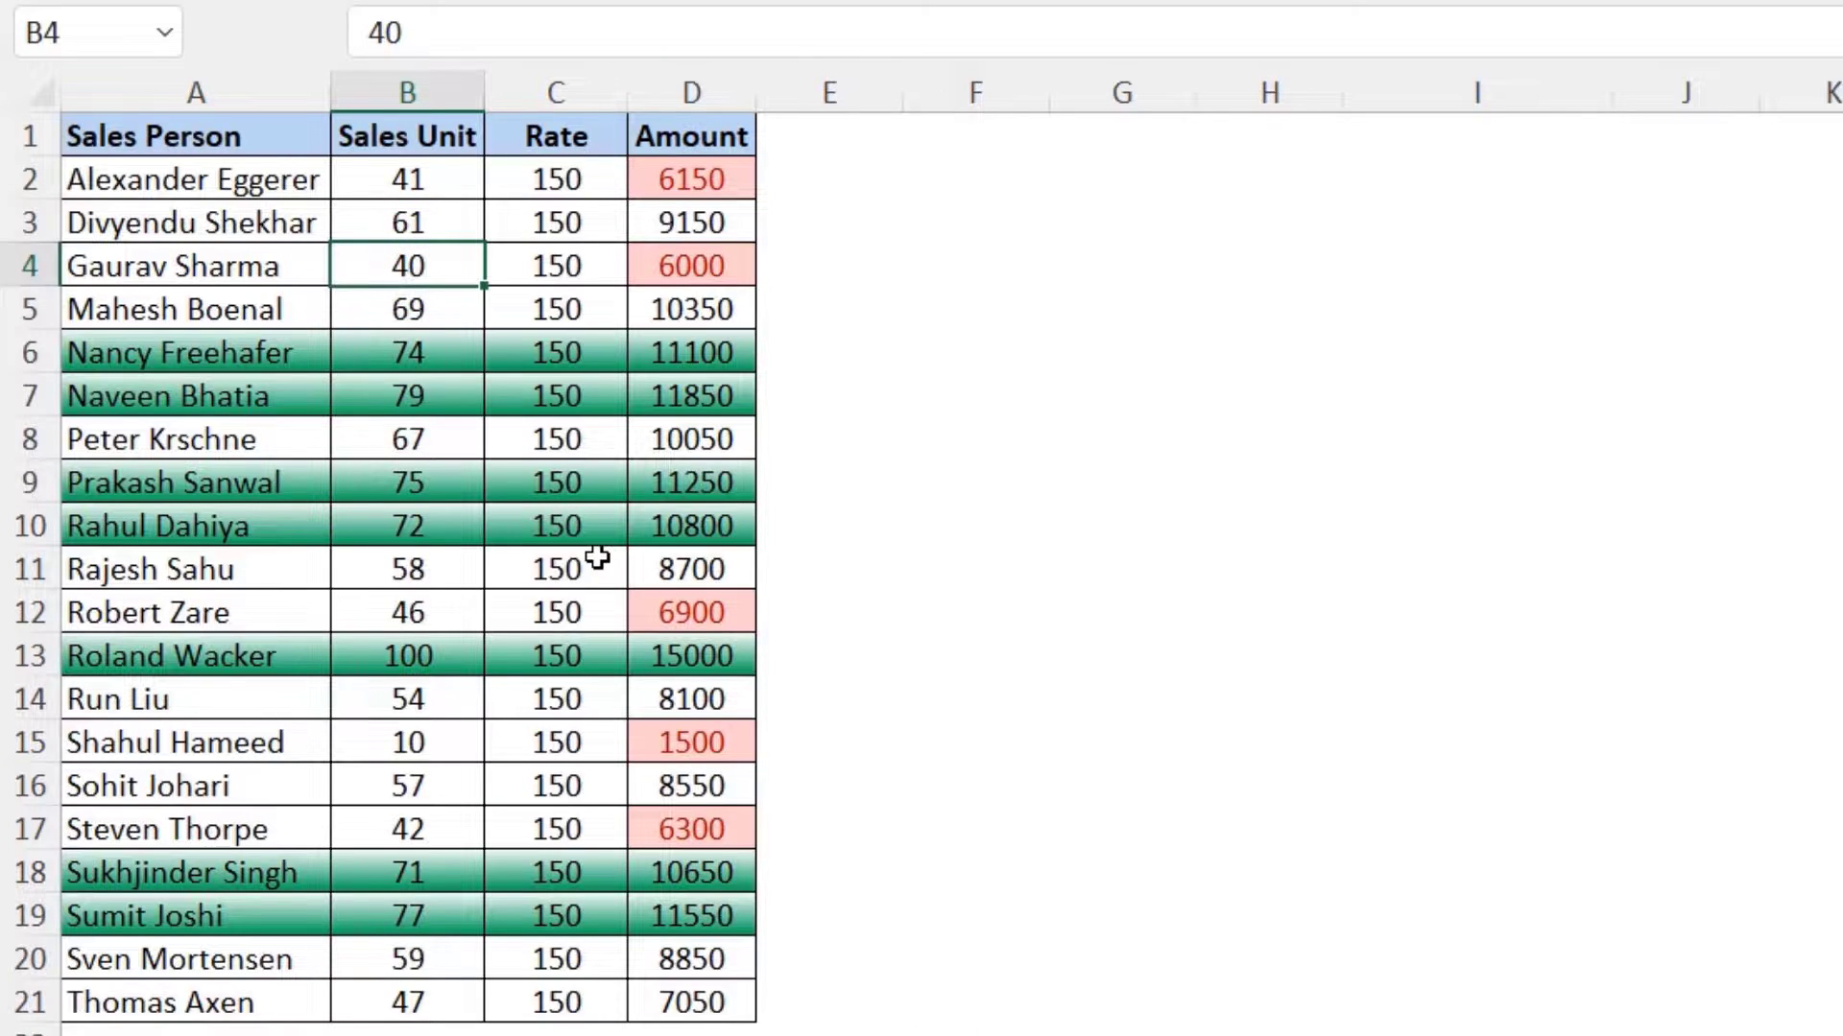
text(90)
key(Return)
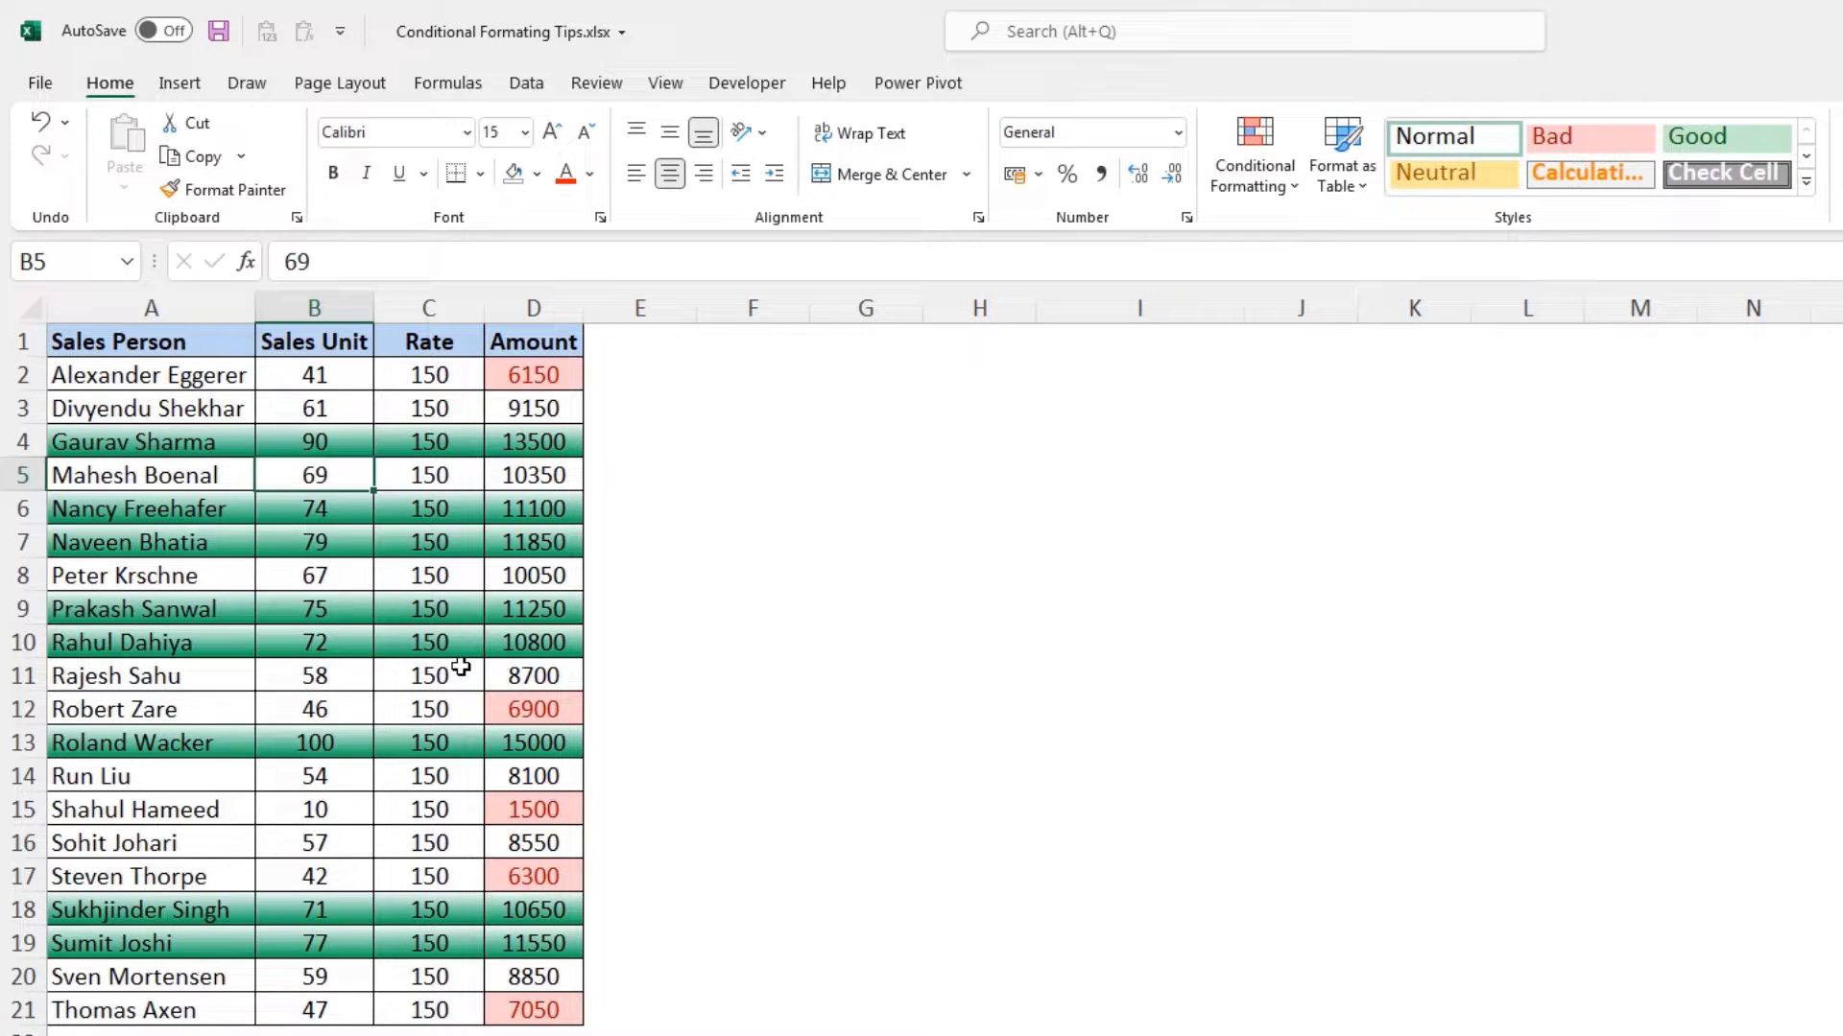
Enter 70 in F1 as the sales unit threshold.
click(754, 347)
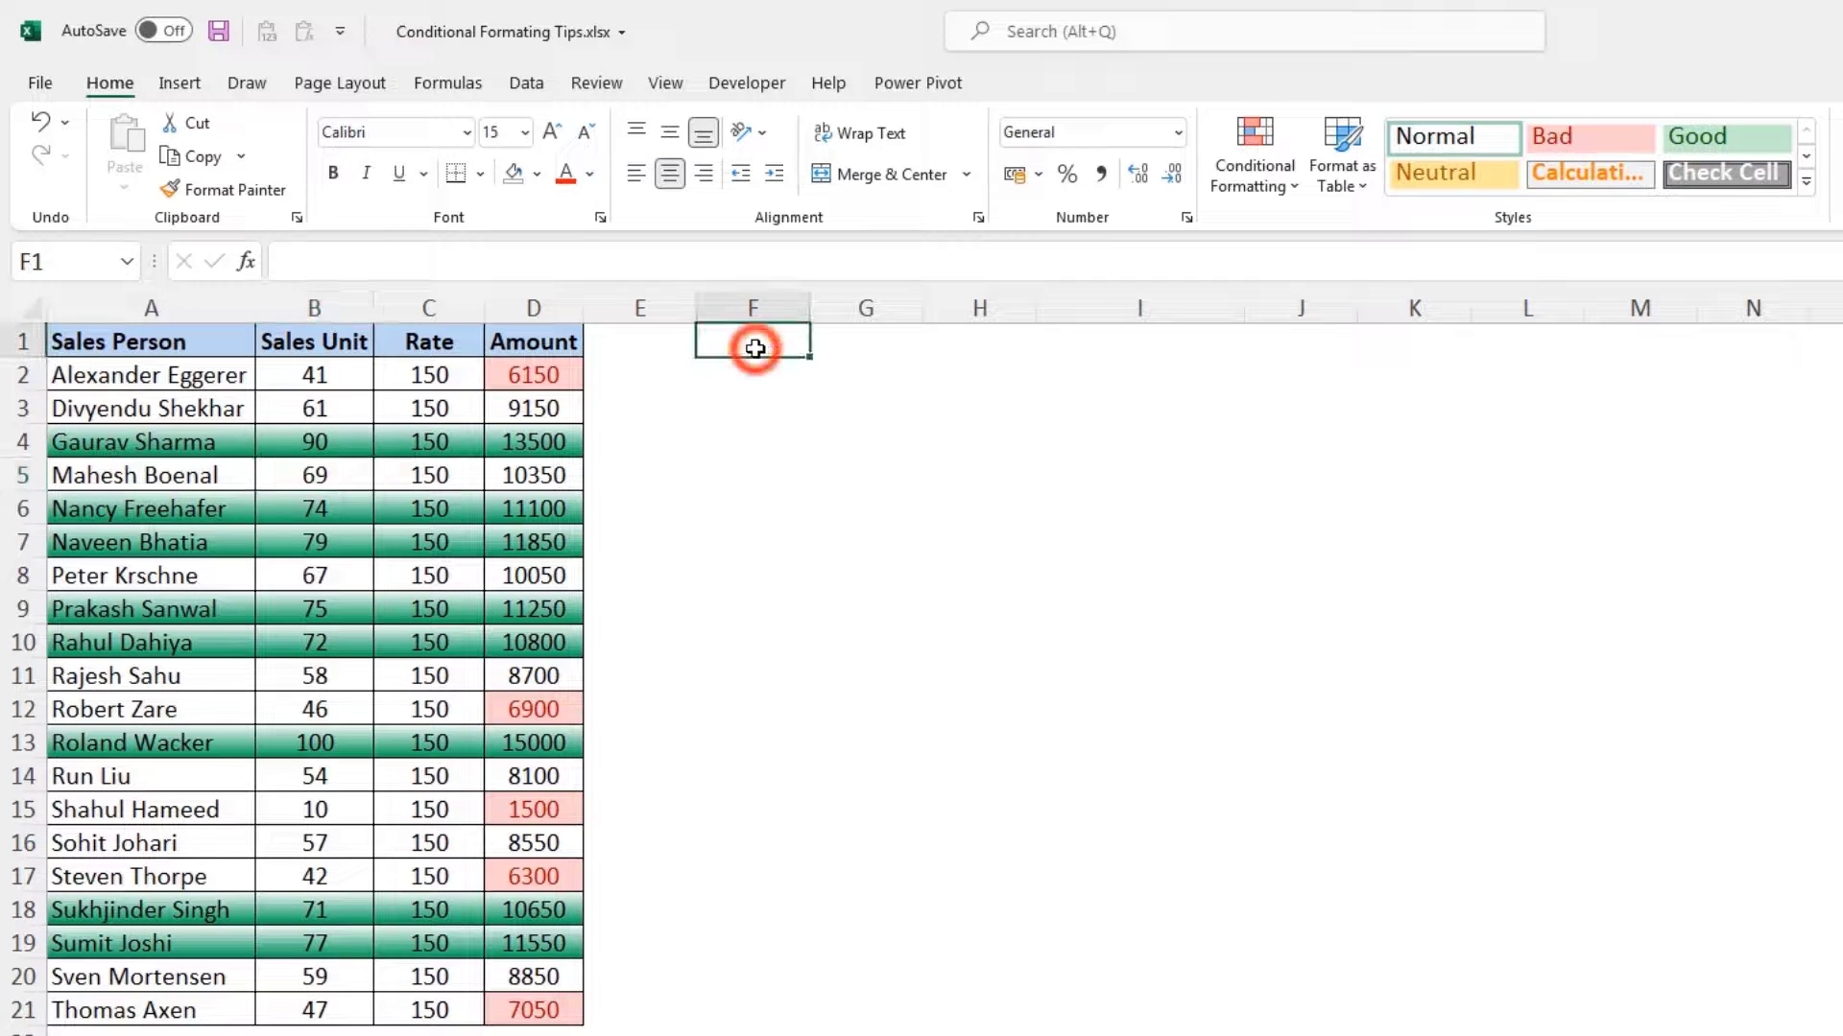
text(70)
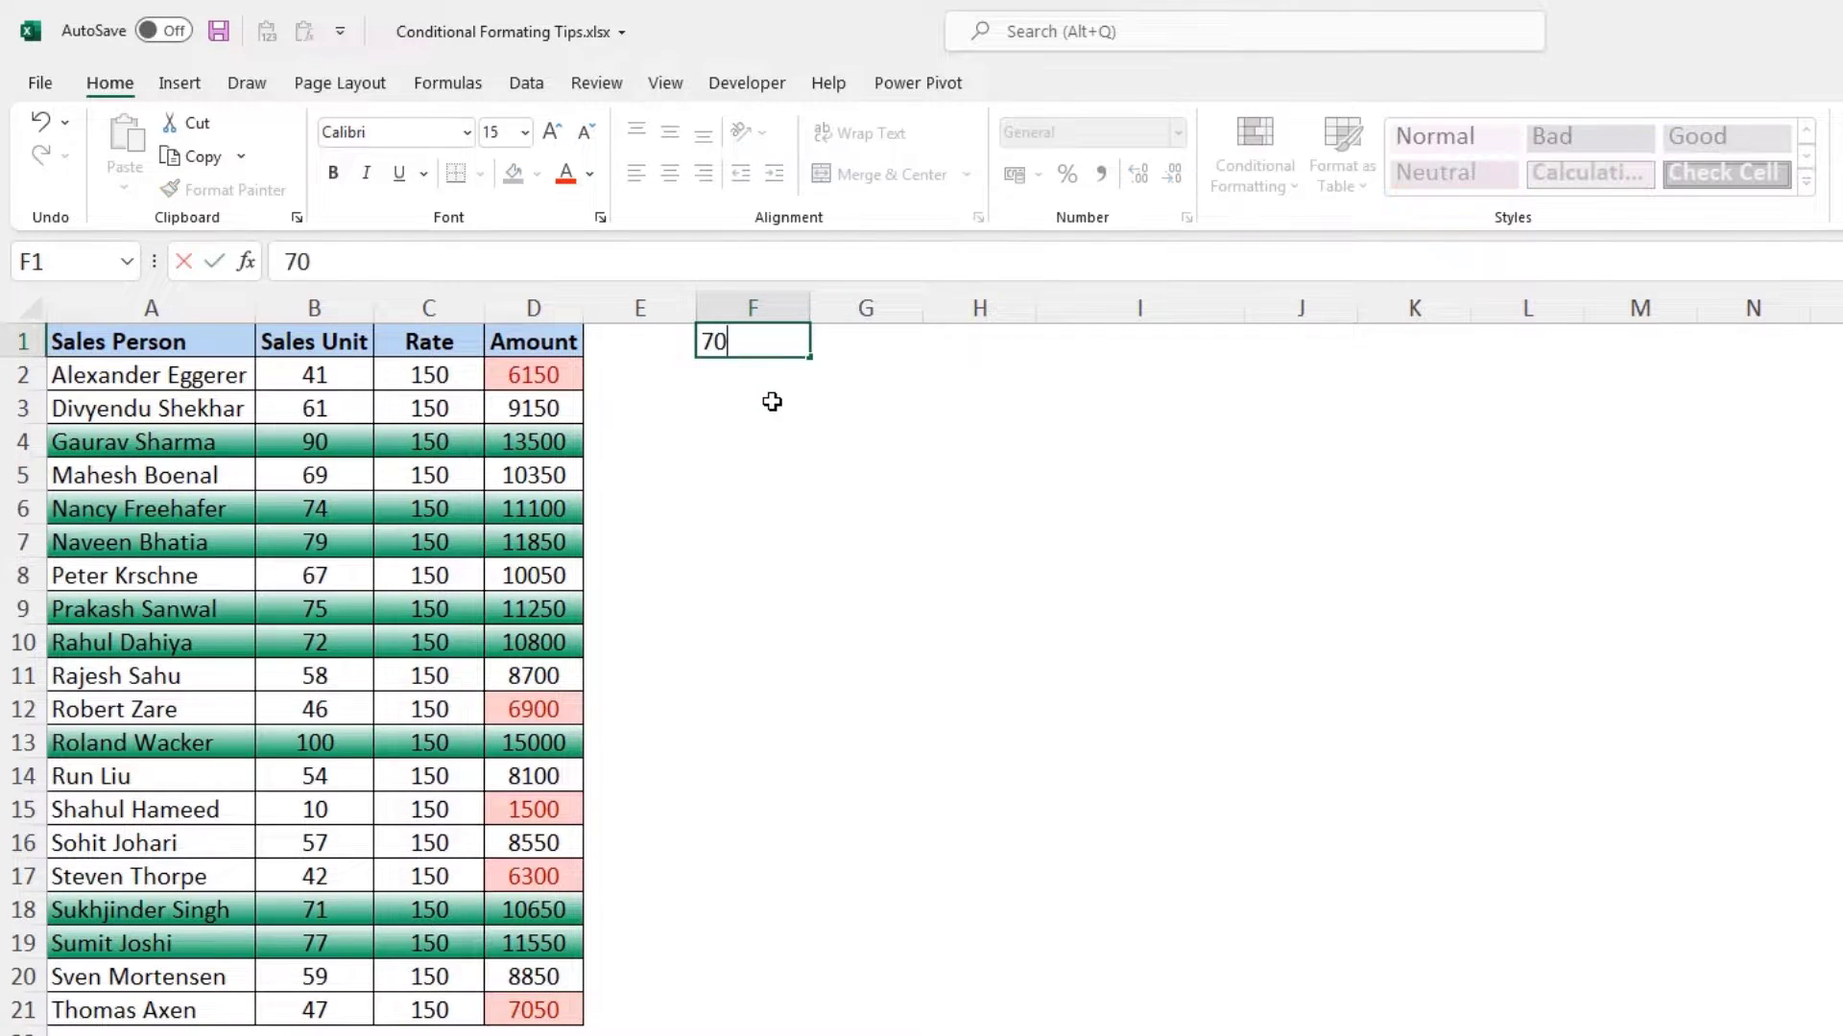
key(Return)
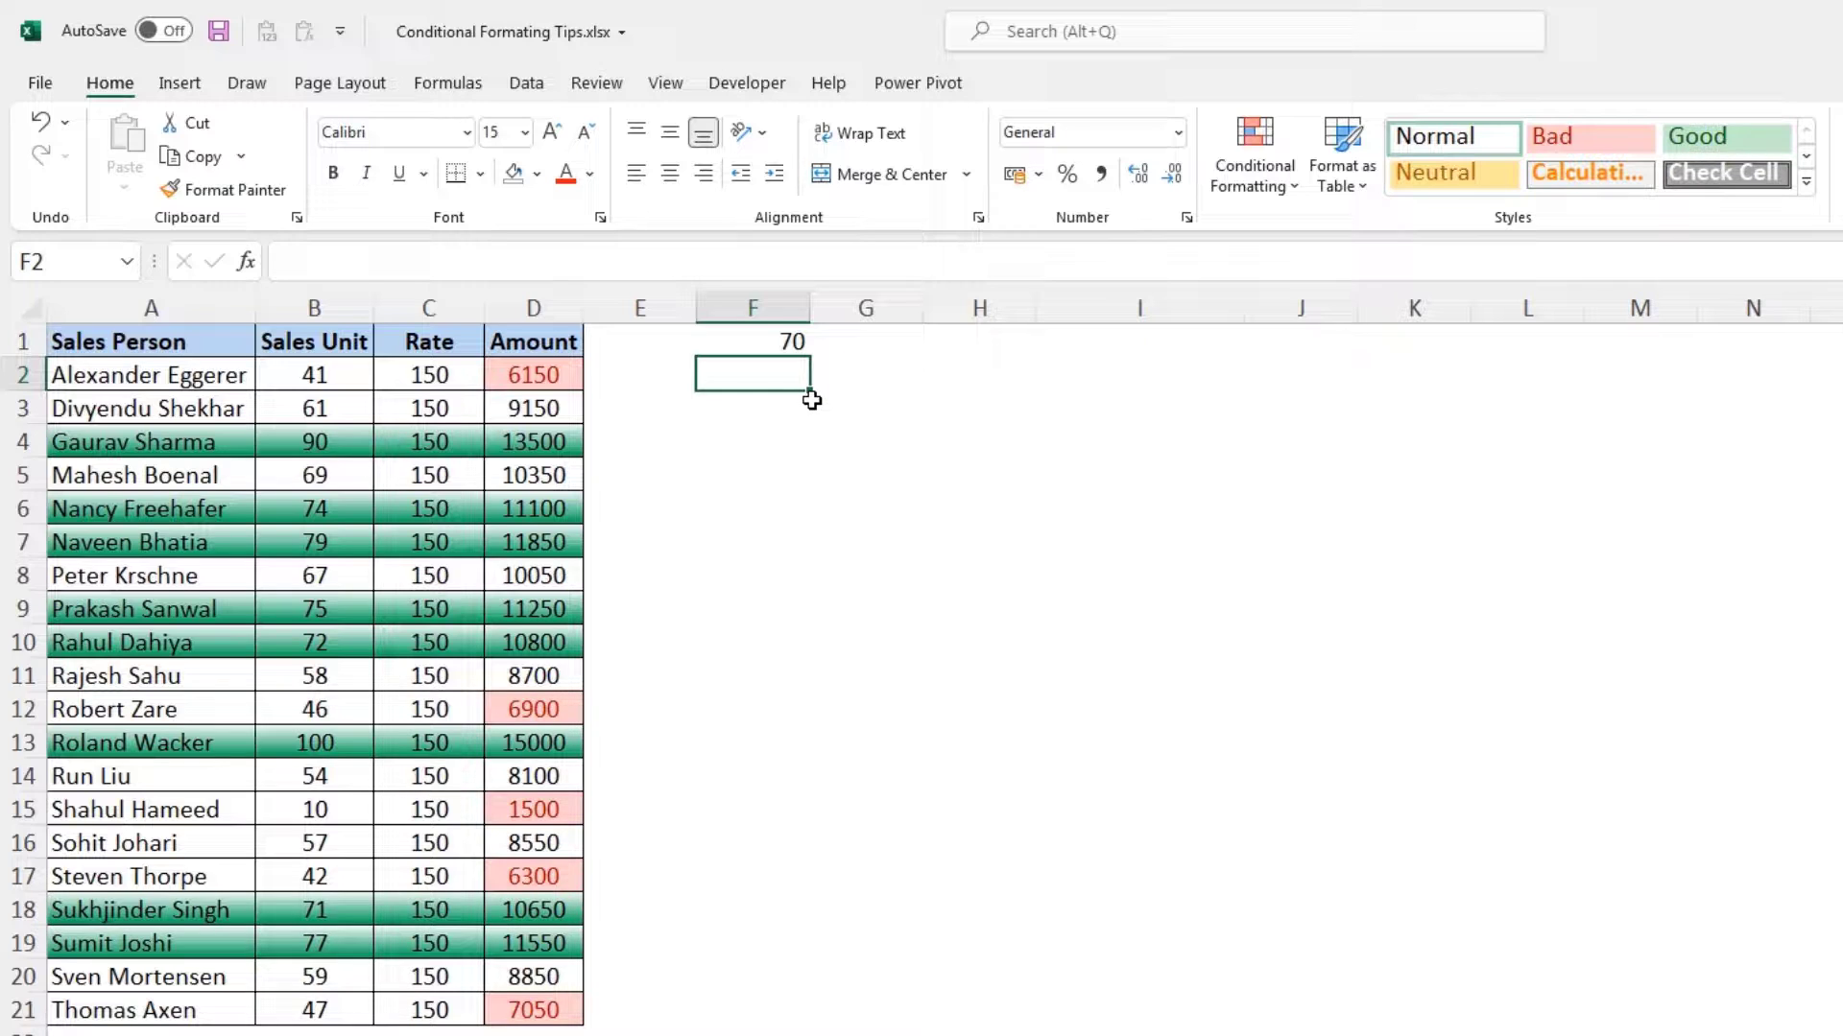
Edit the formula rule for A2:D21 so it uses the threshold cell, with the formula =$B2>=$F$1, and apply it.
drag(239, 374, 543, 1009)
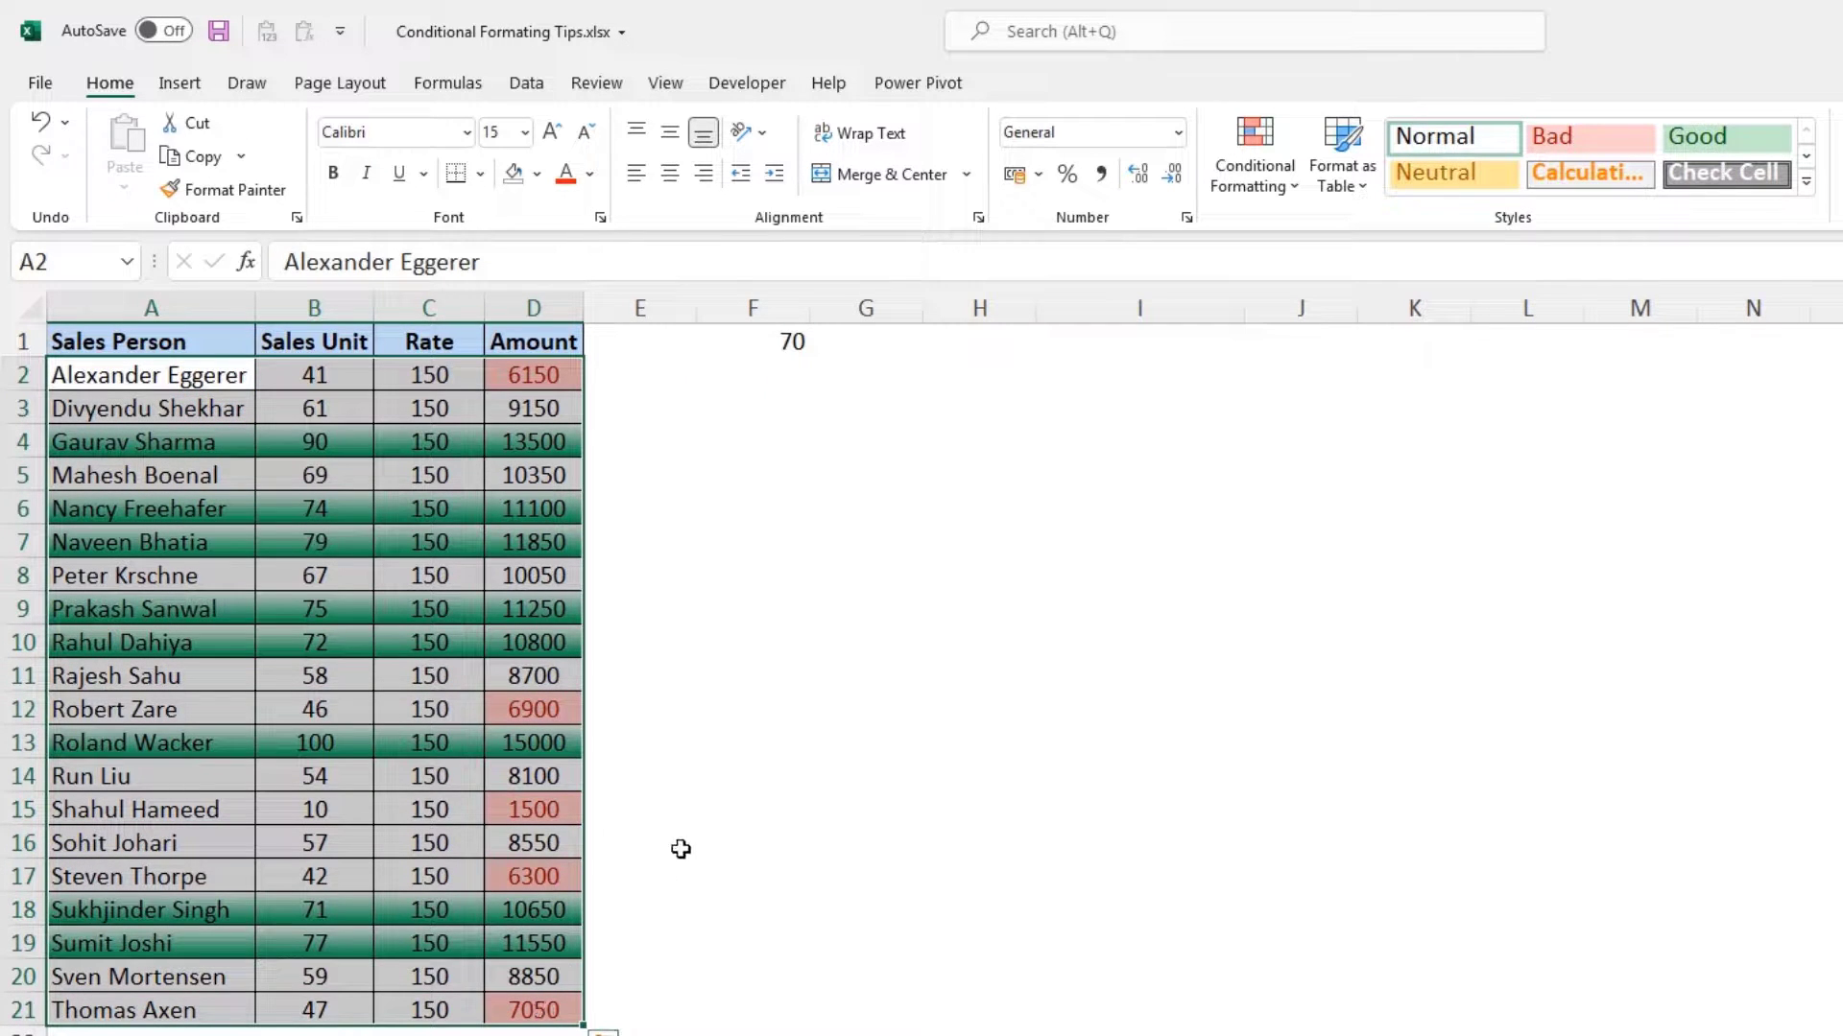
click(1256, 178)
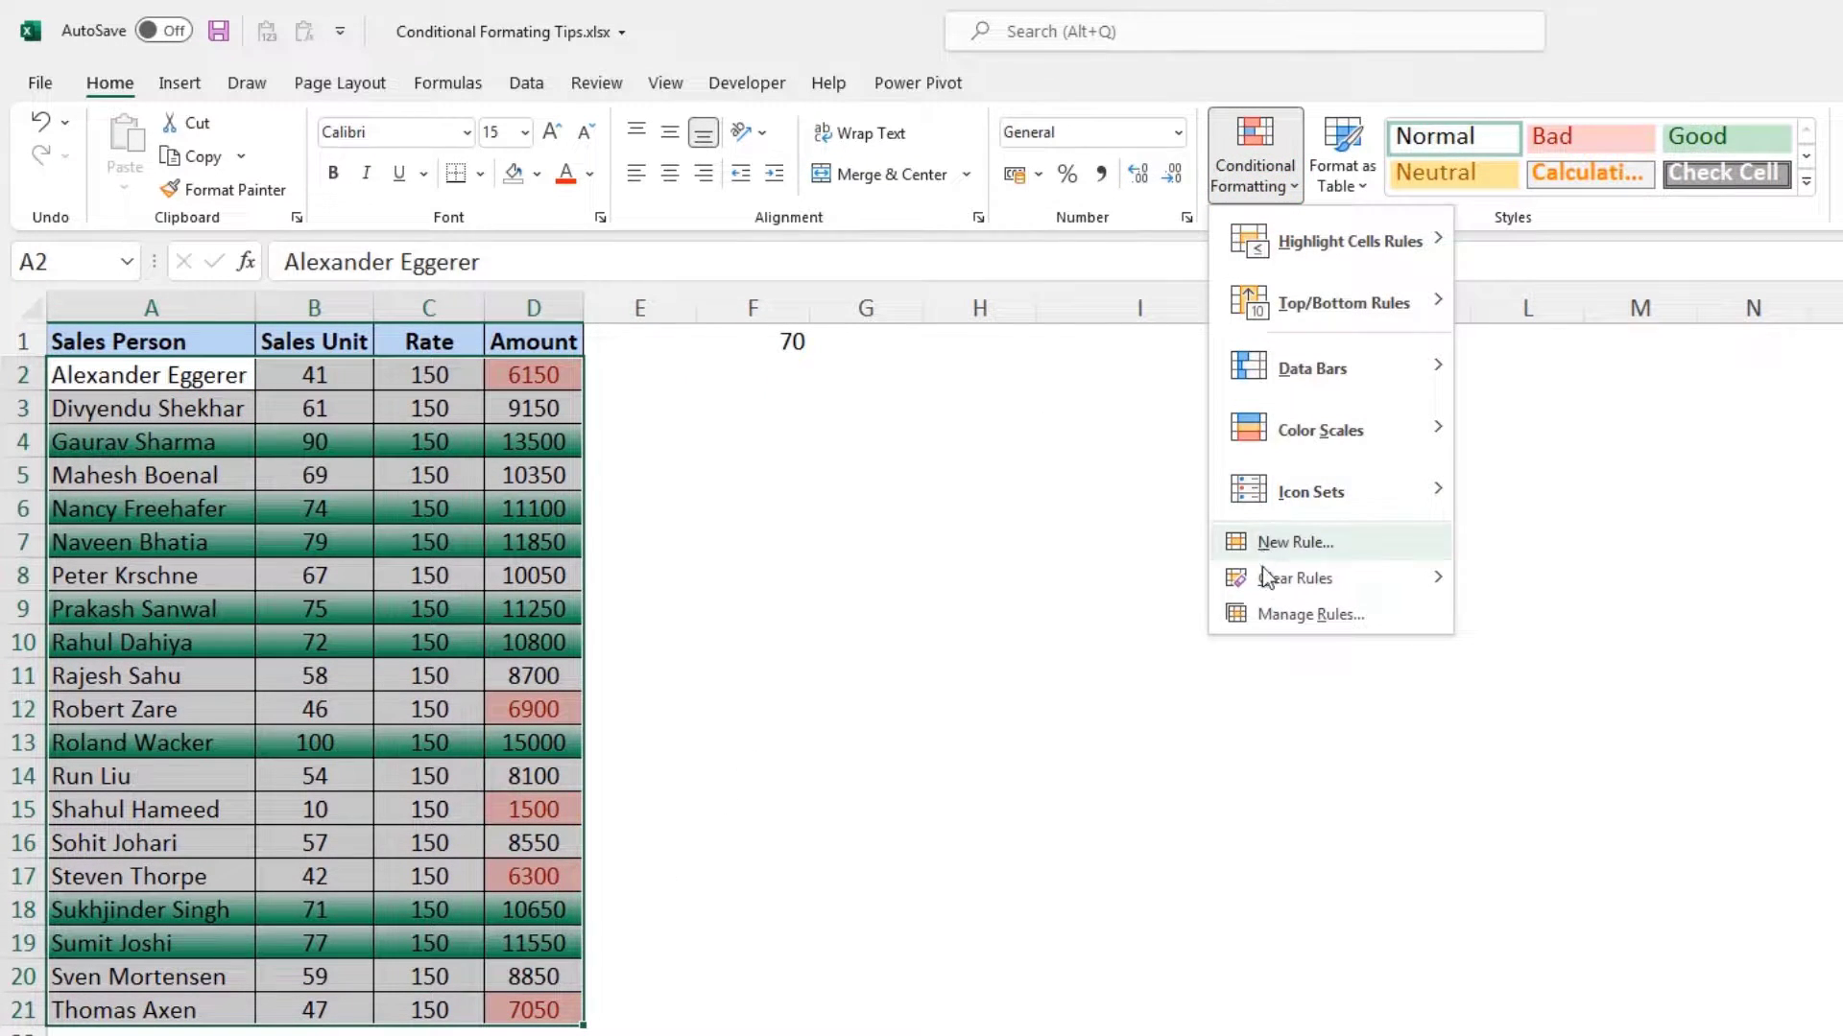
click(1310, 614)
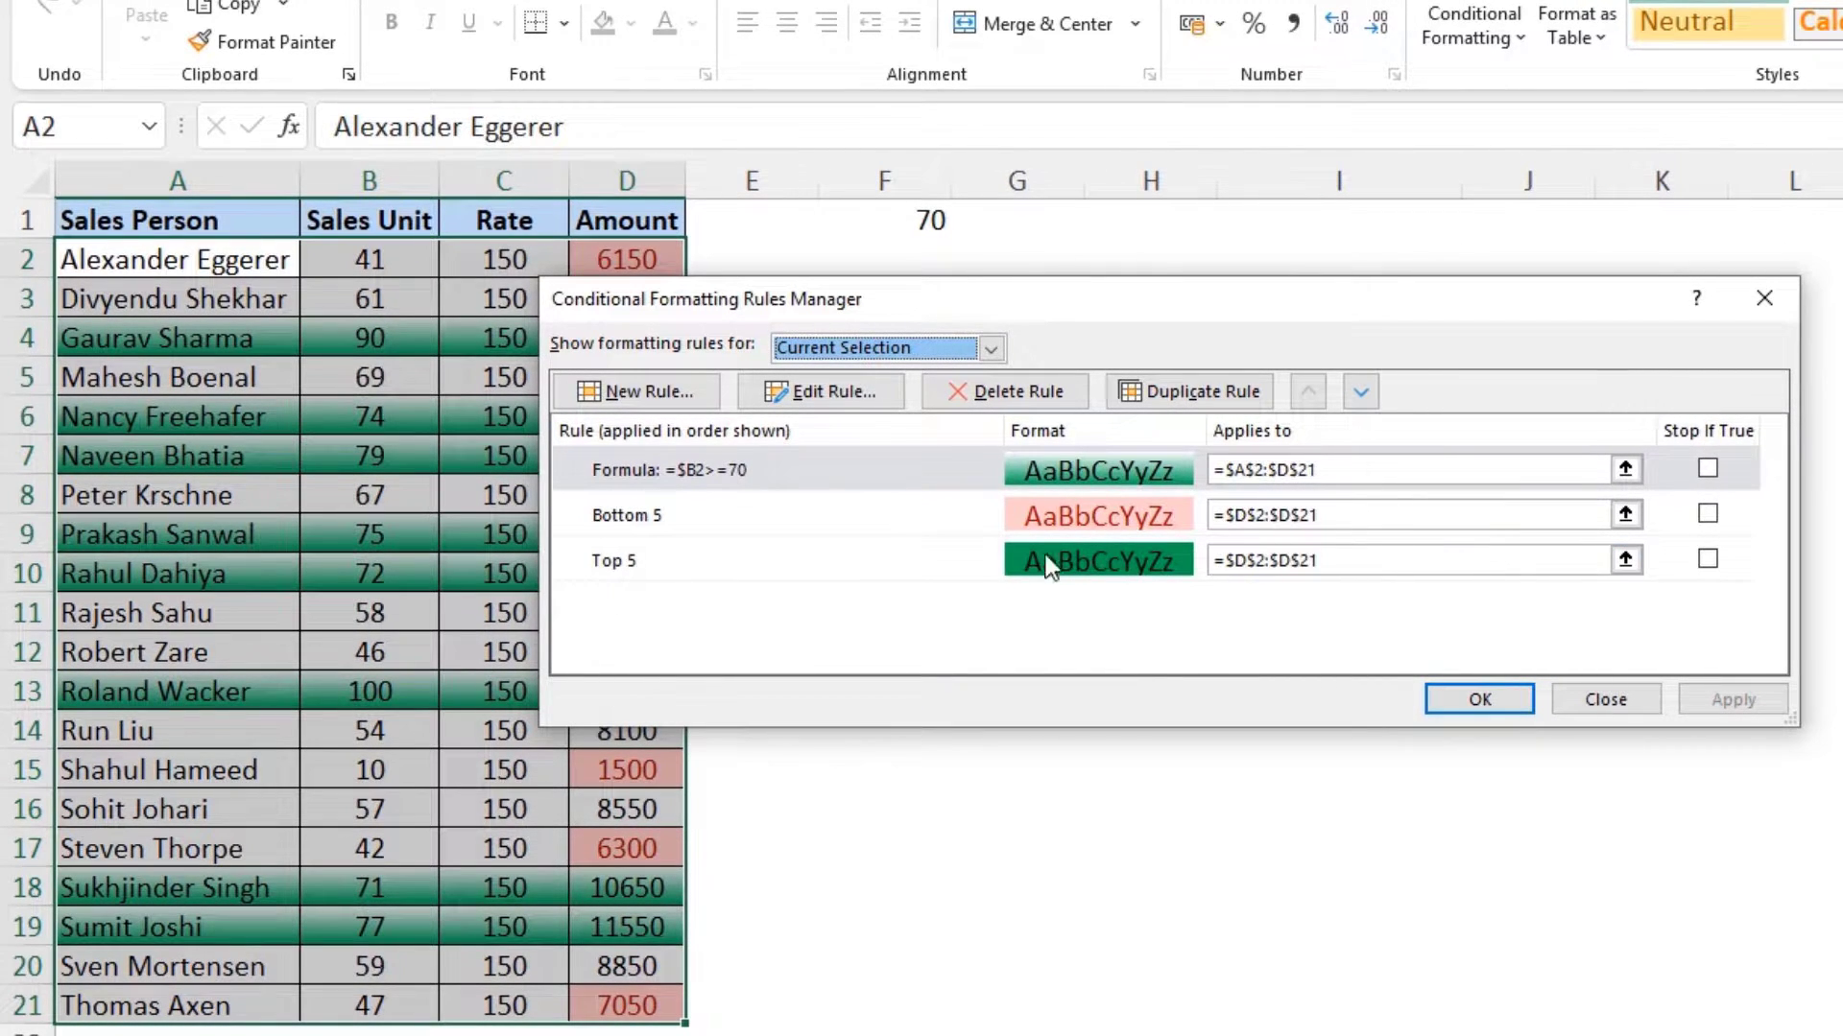
click(758, 470)
click(809, 395)
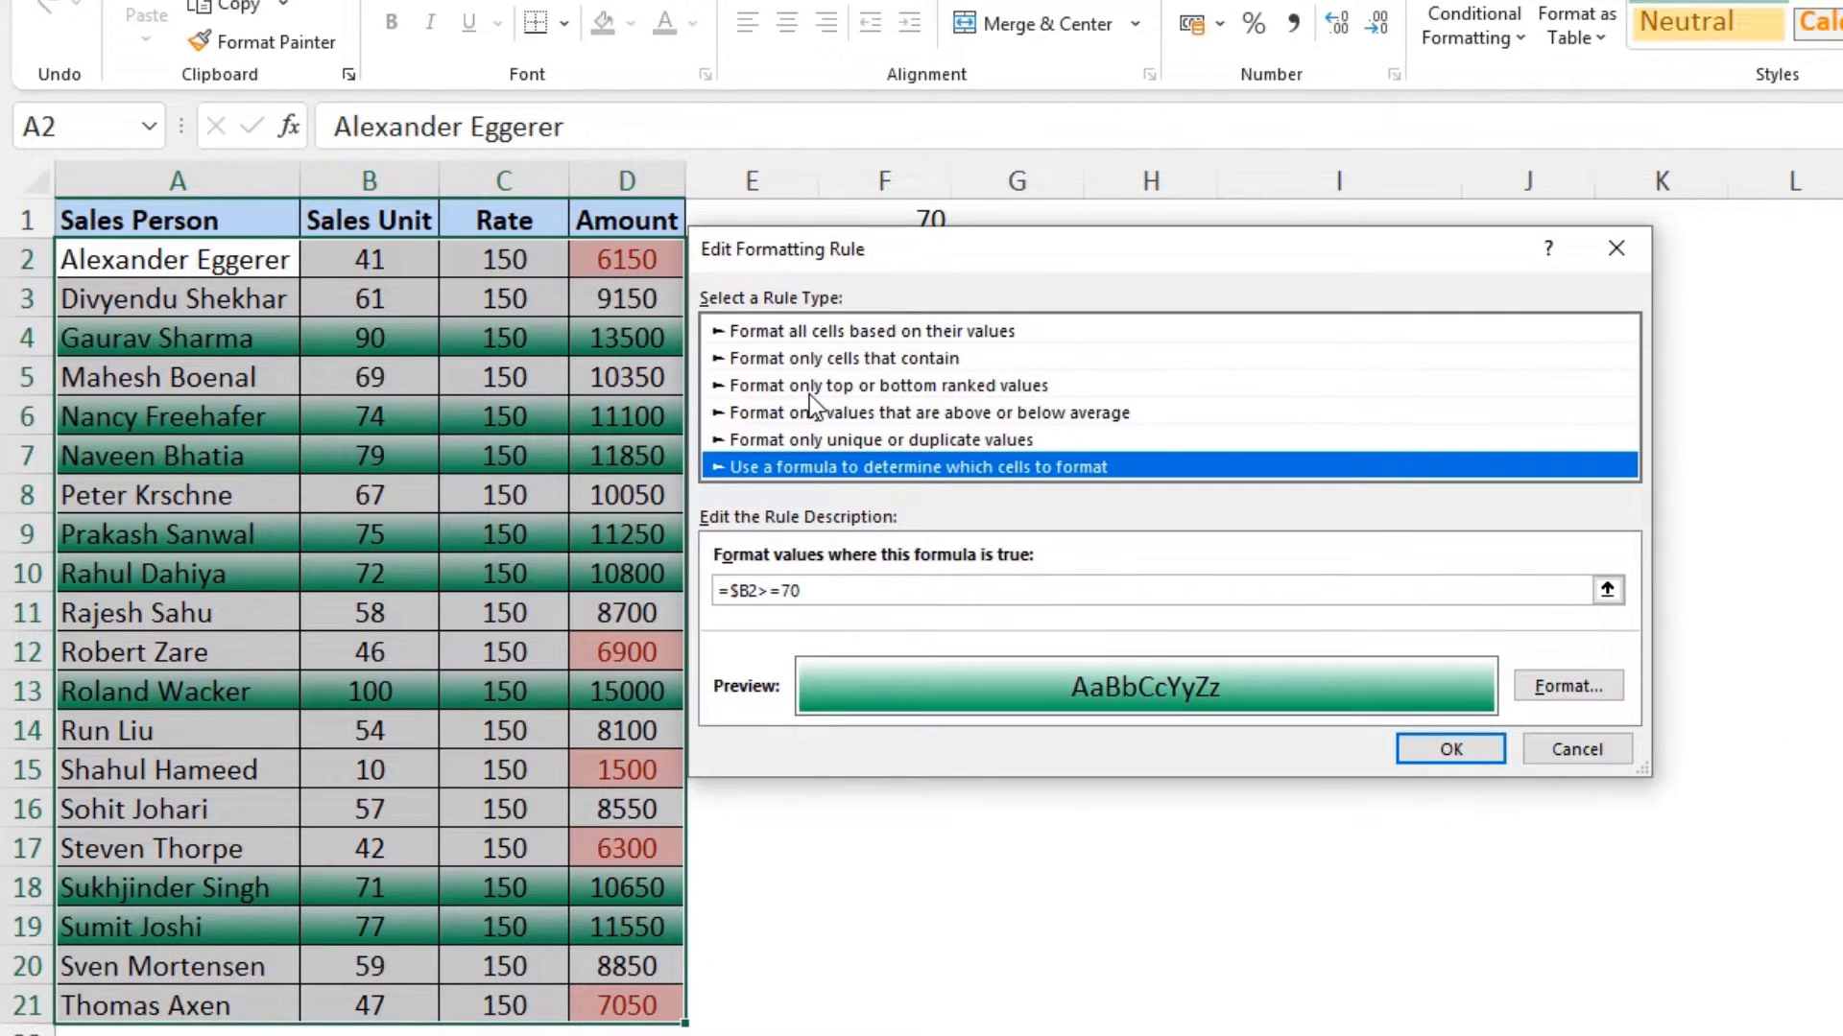
click(836, 583)
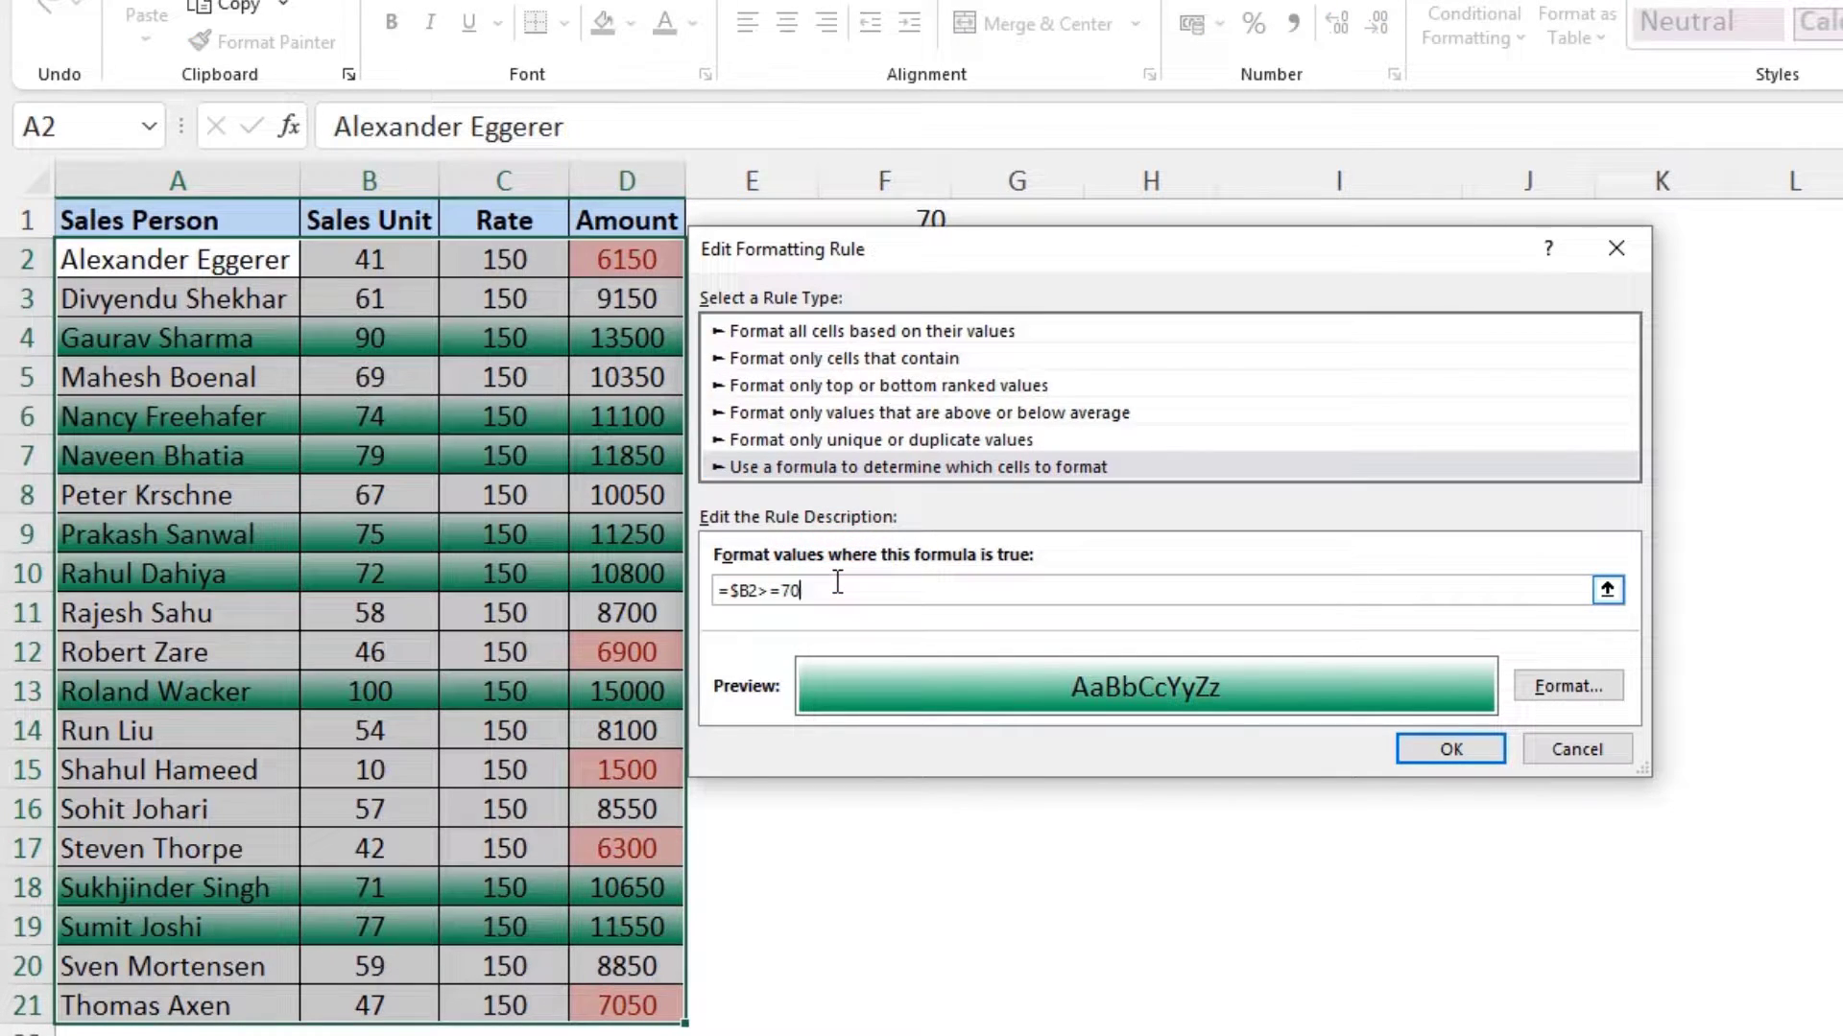
key(BackSpace)
key(BackSpace)
click(875, 214)
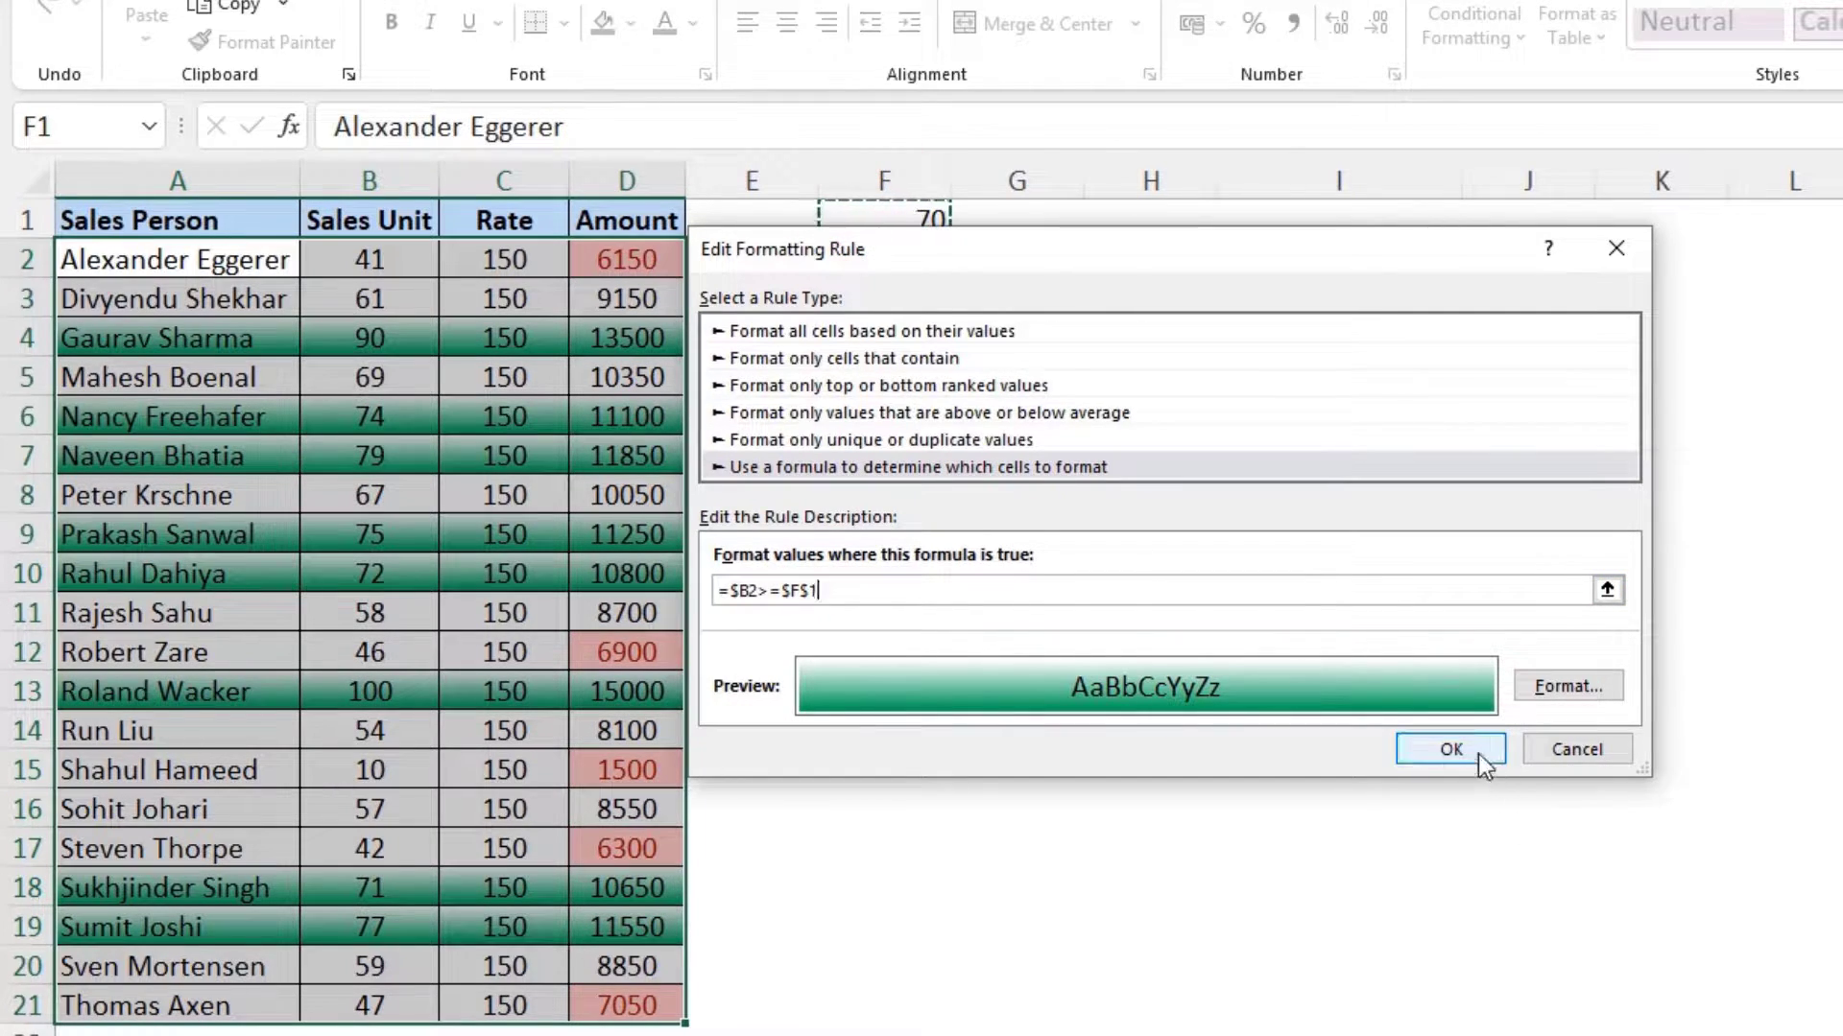
click(1478, 753)
click(1708, 699)
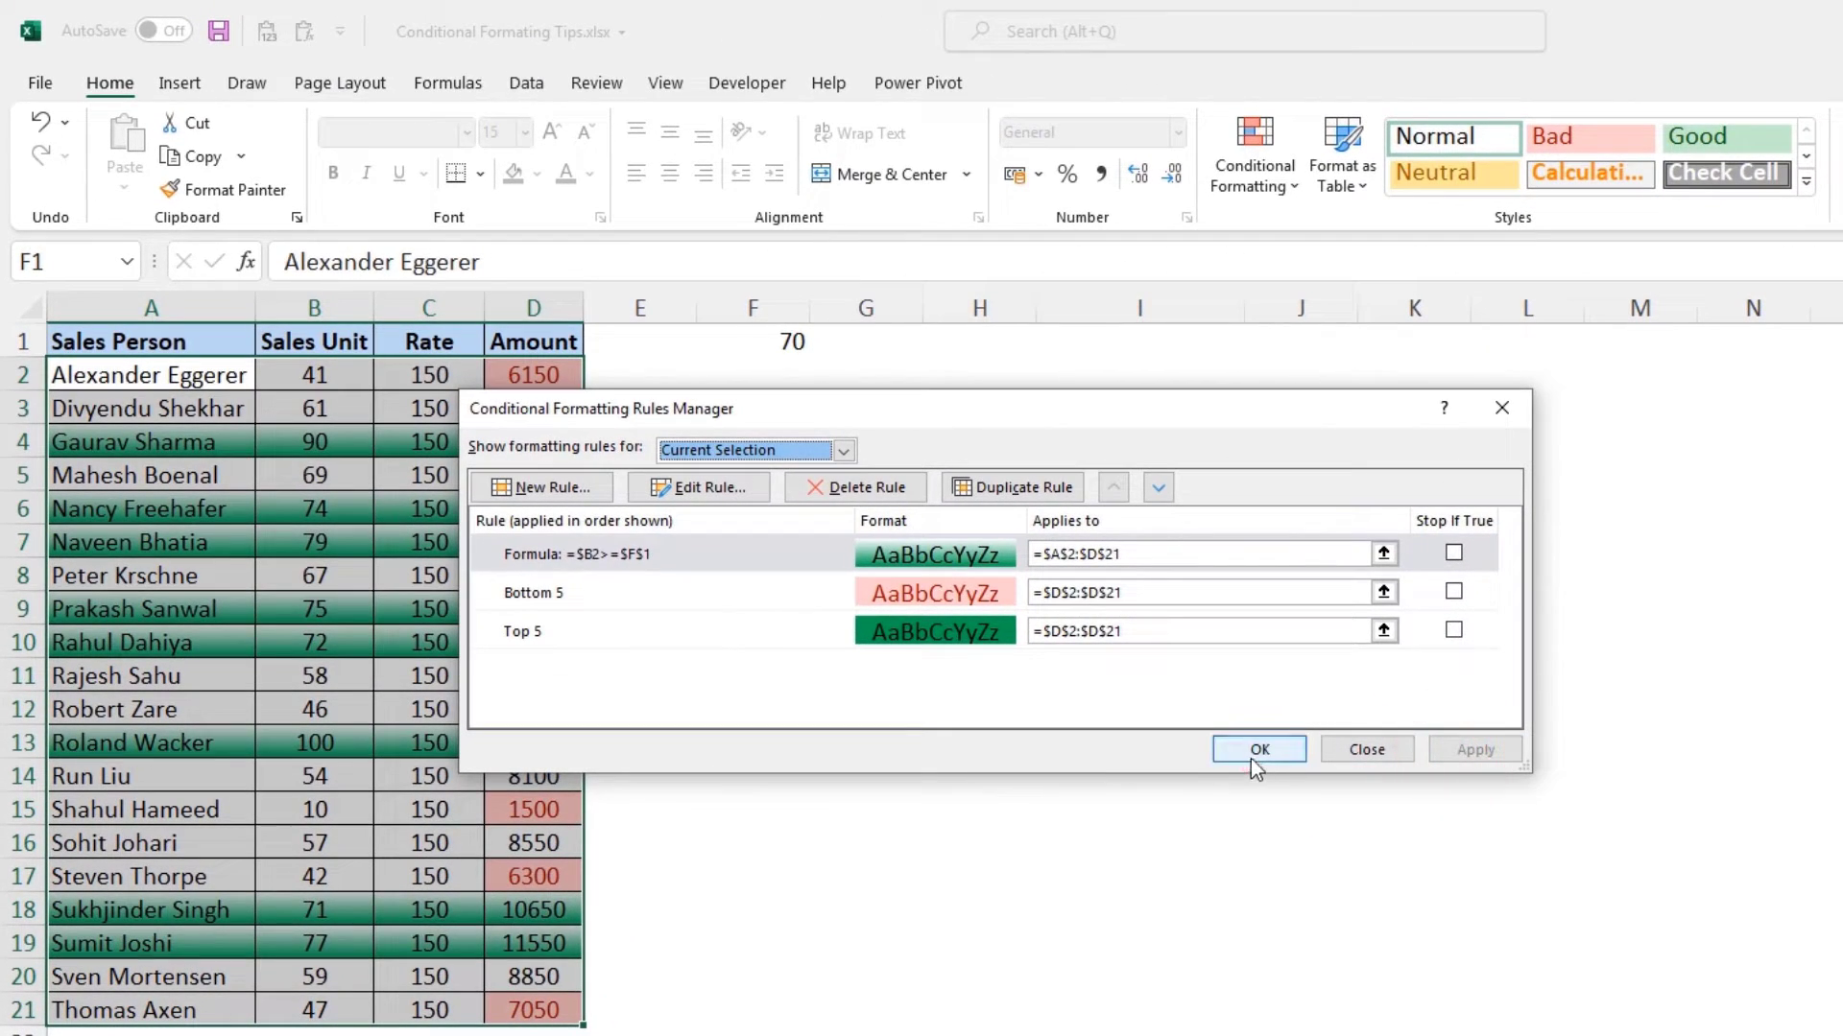
click(1258, 750)
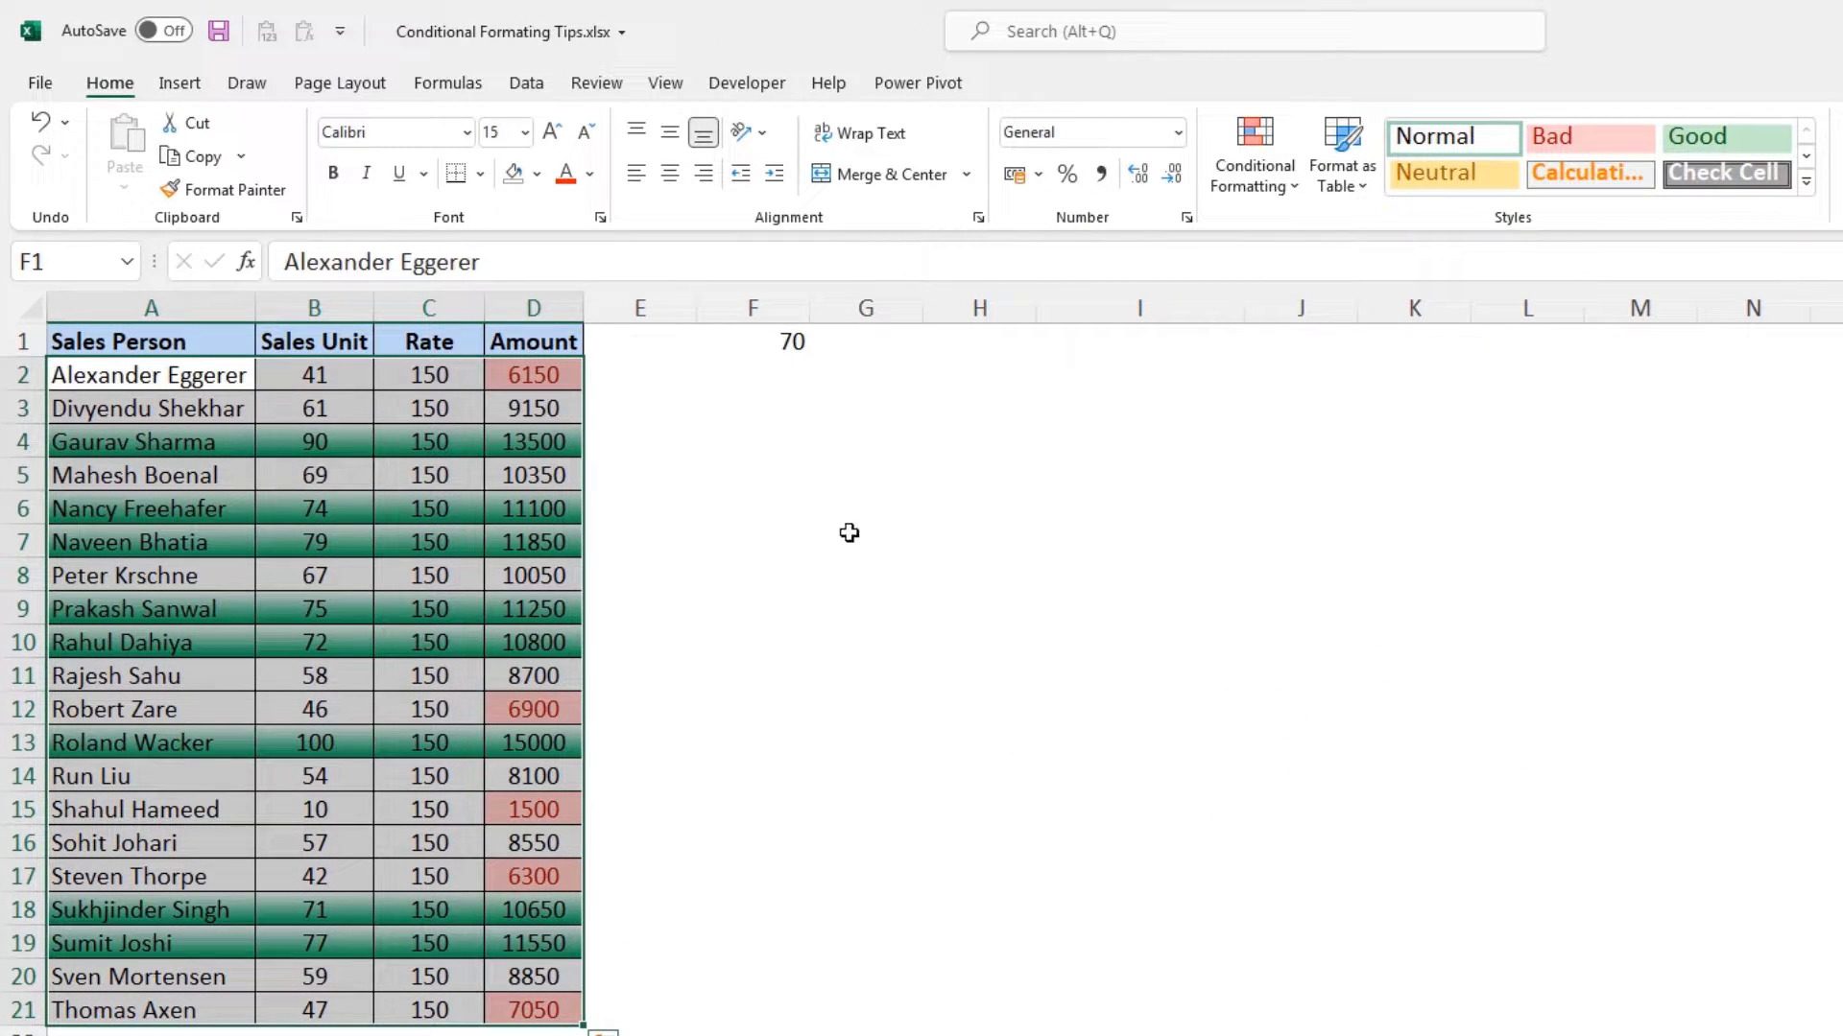
Test the dynamic highlighting by entering 10 and 20 in turn as the threshold in F1.
click(761, 341)
text(10)
key(Return)
key(Up)
text(20)
key(Return)
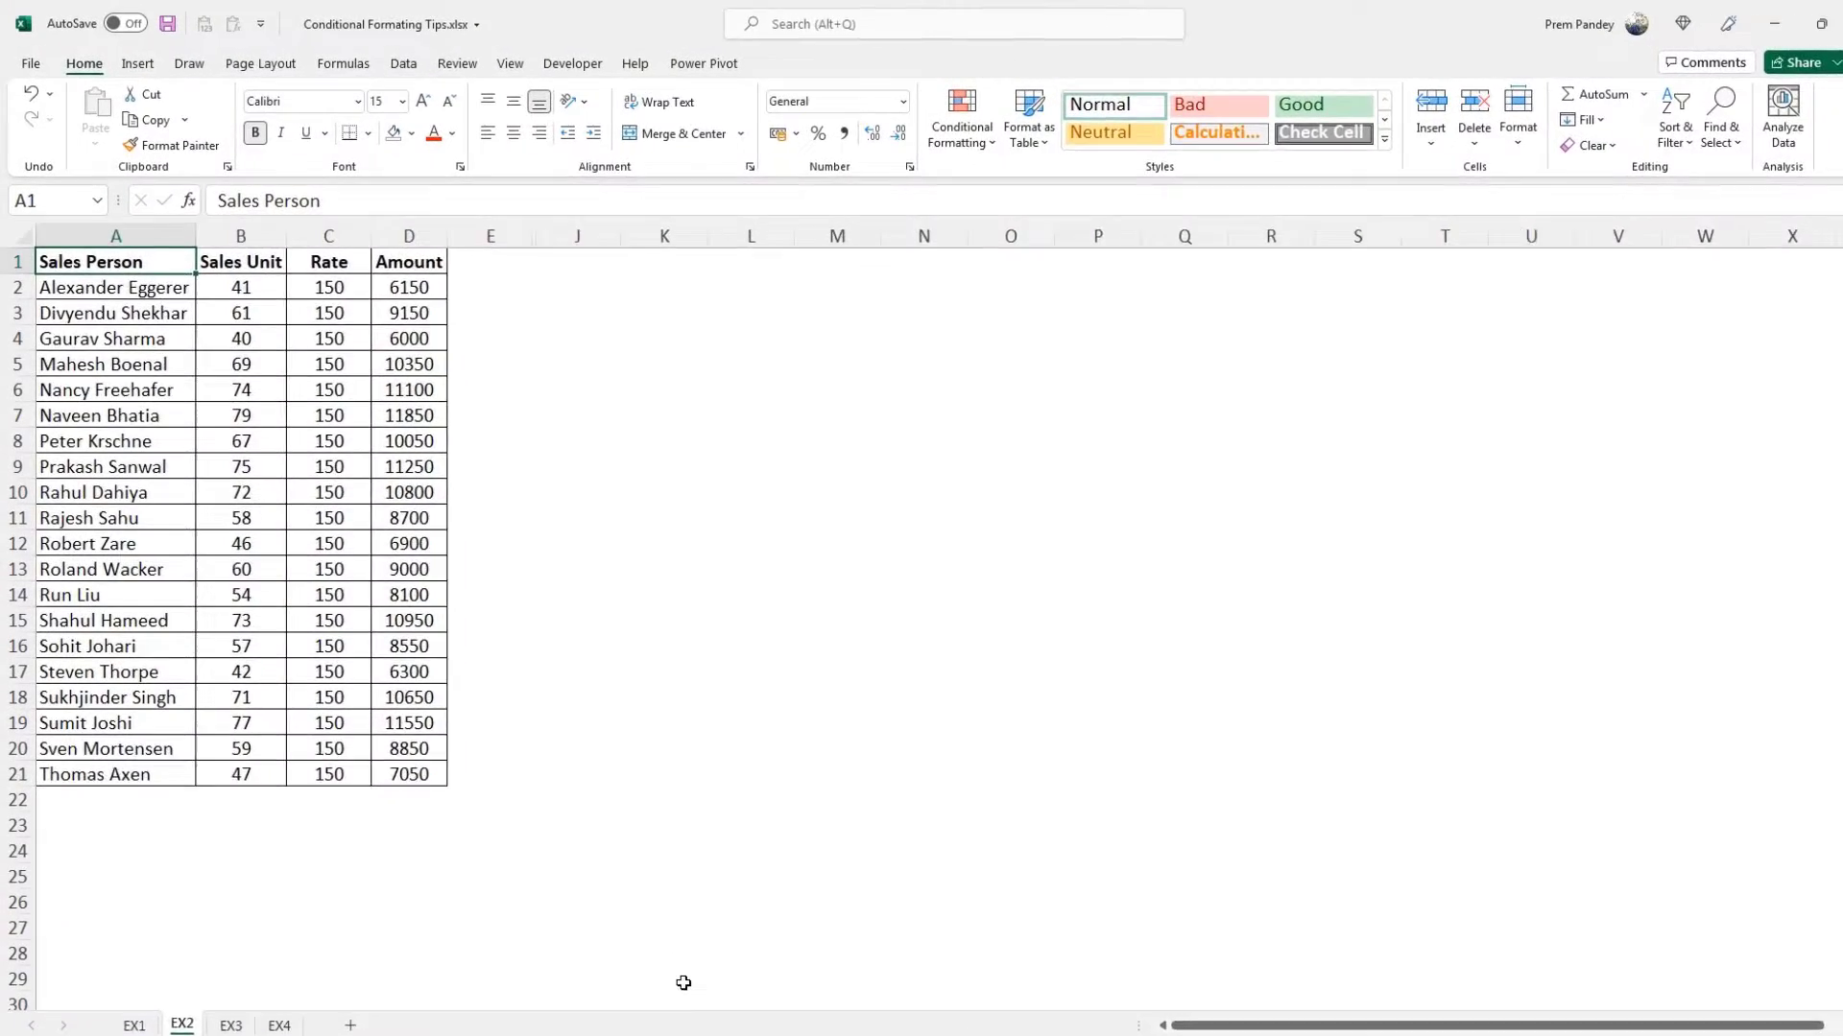
Convert the plain sales data in A1:D21 on sheet EX2 into a table with headers and enable banded rows.
key(ctrl+t)
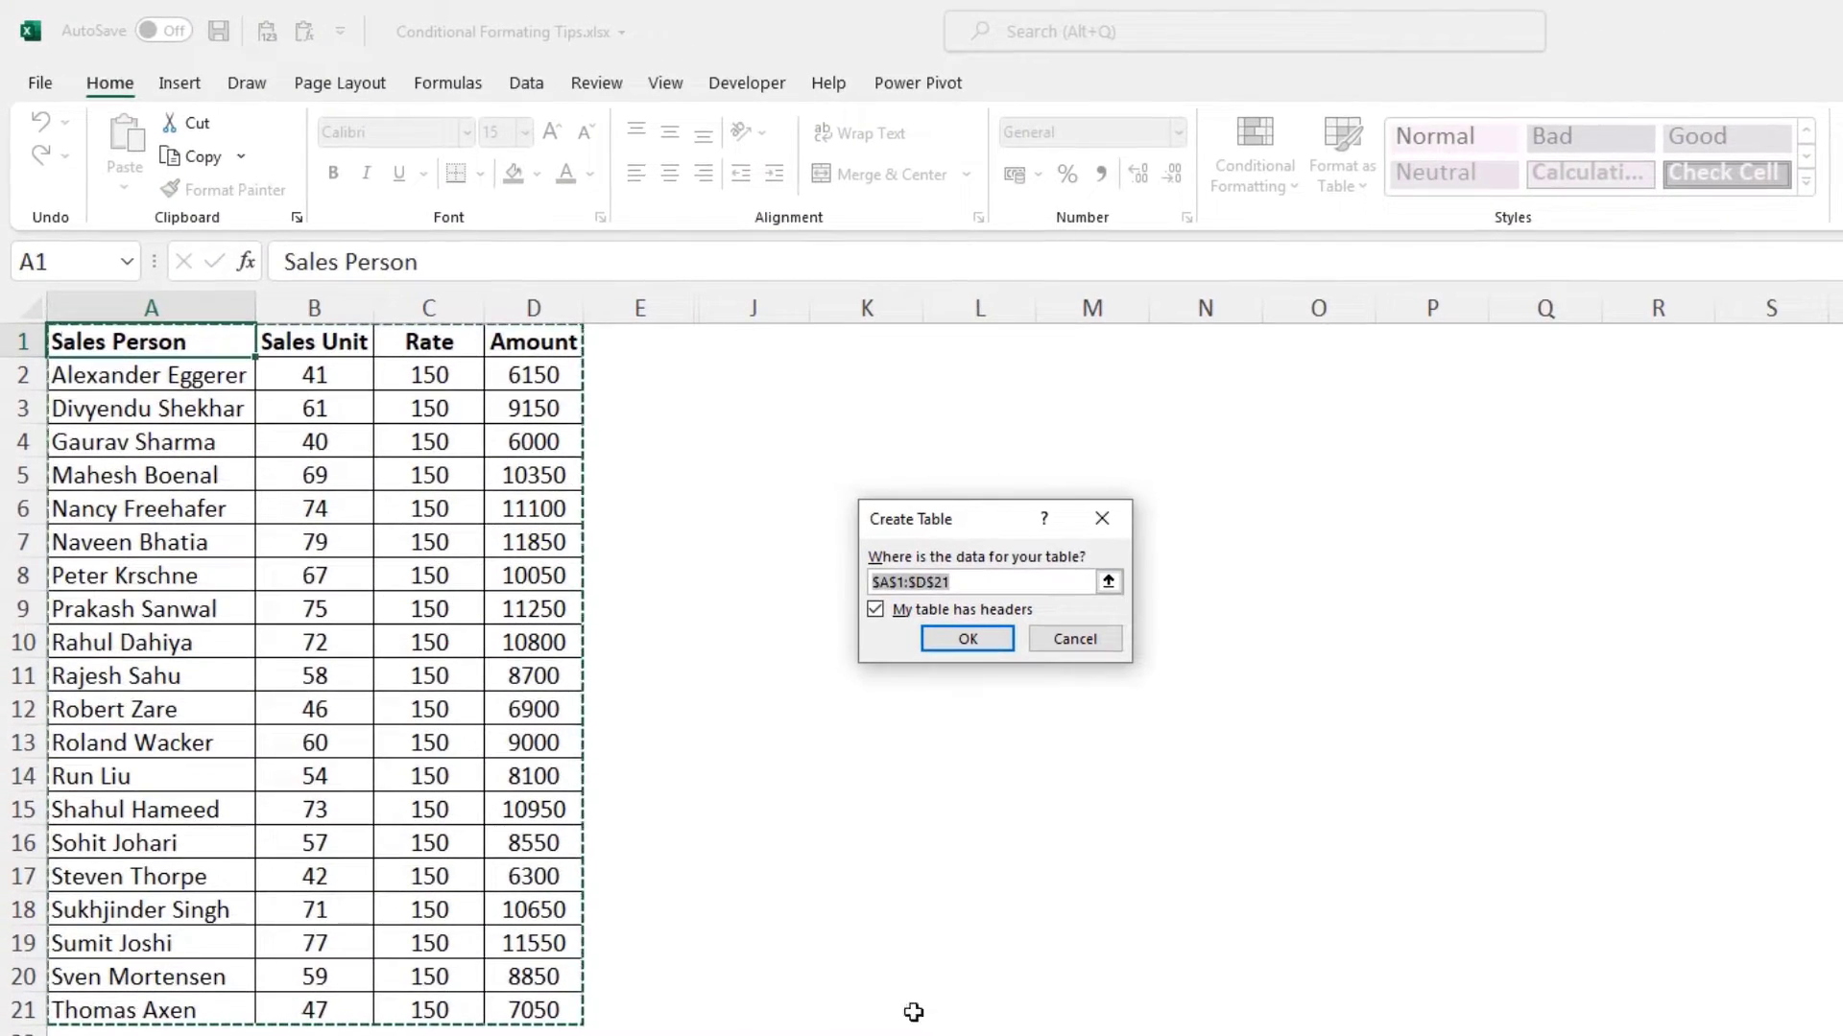
click(972, 639)
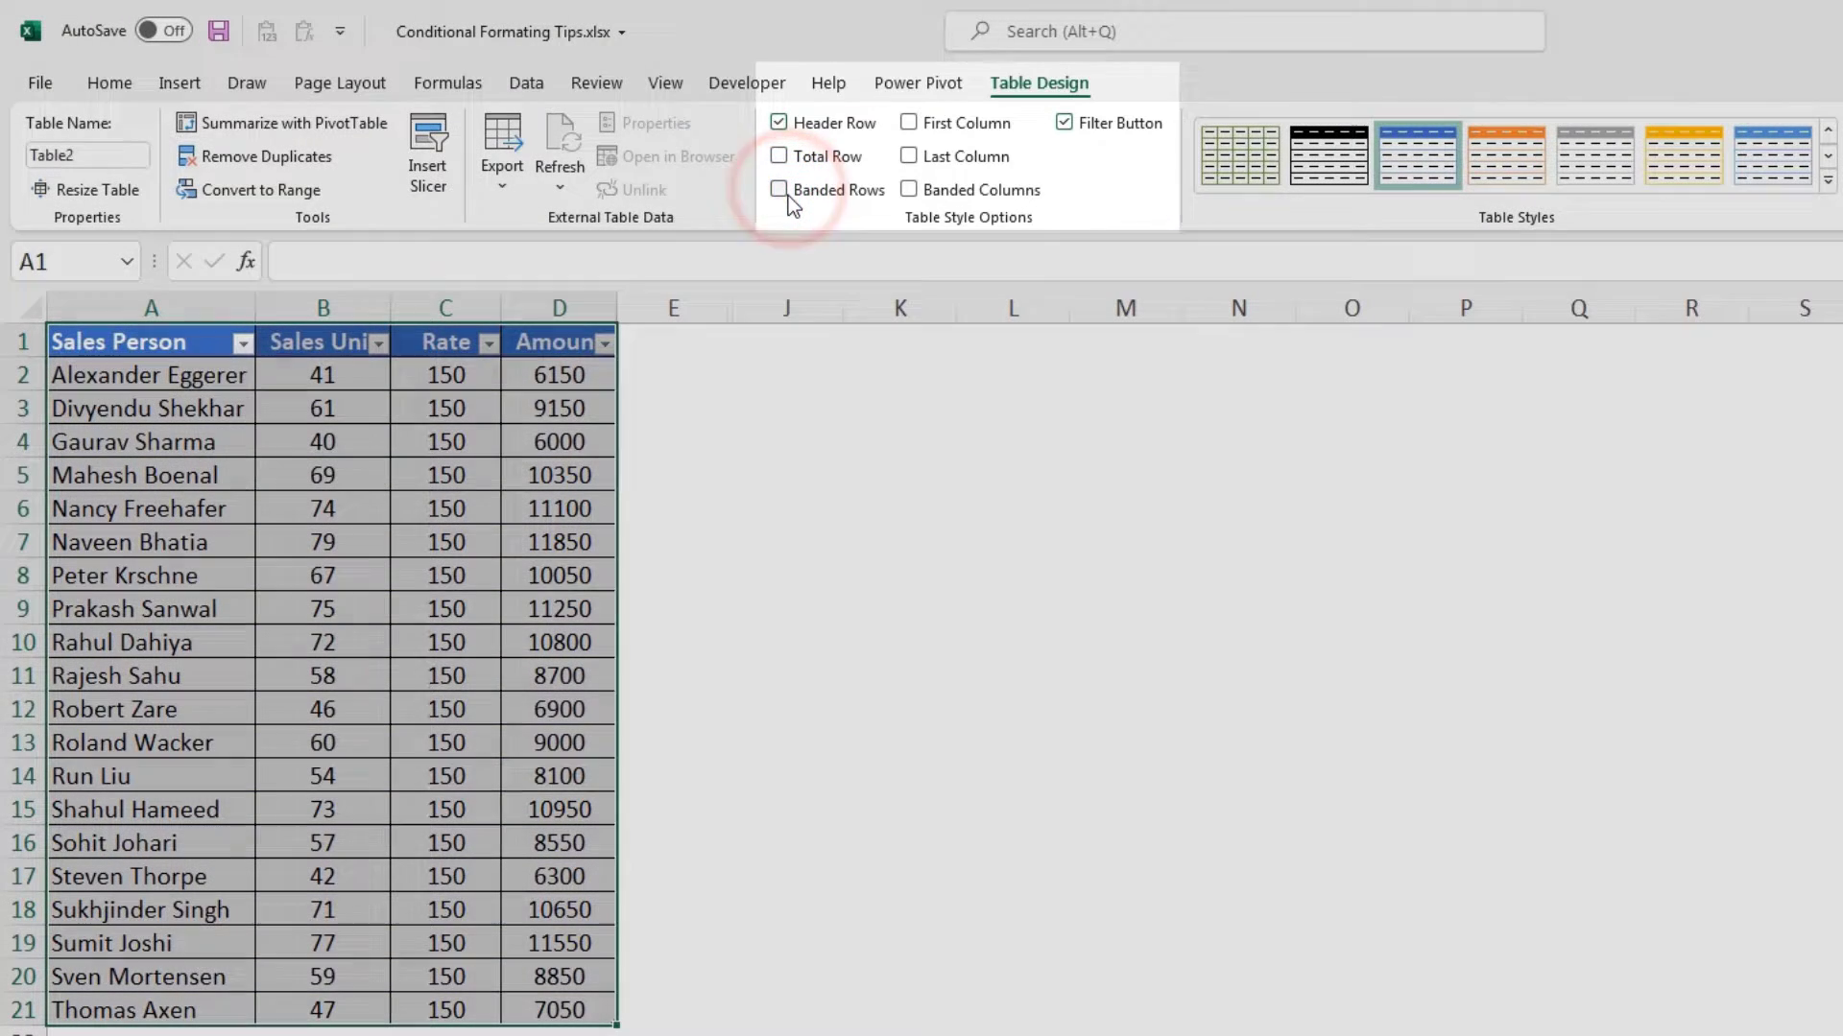
click(786, 193)
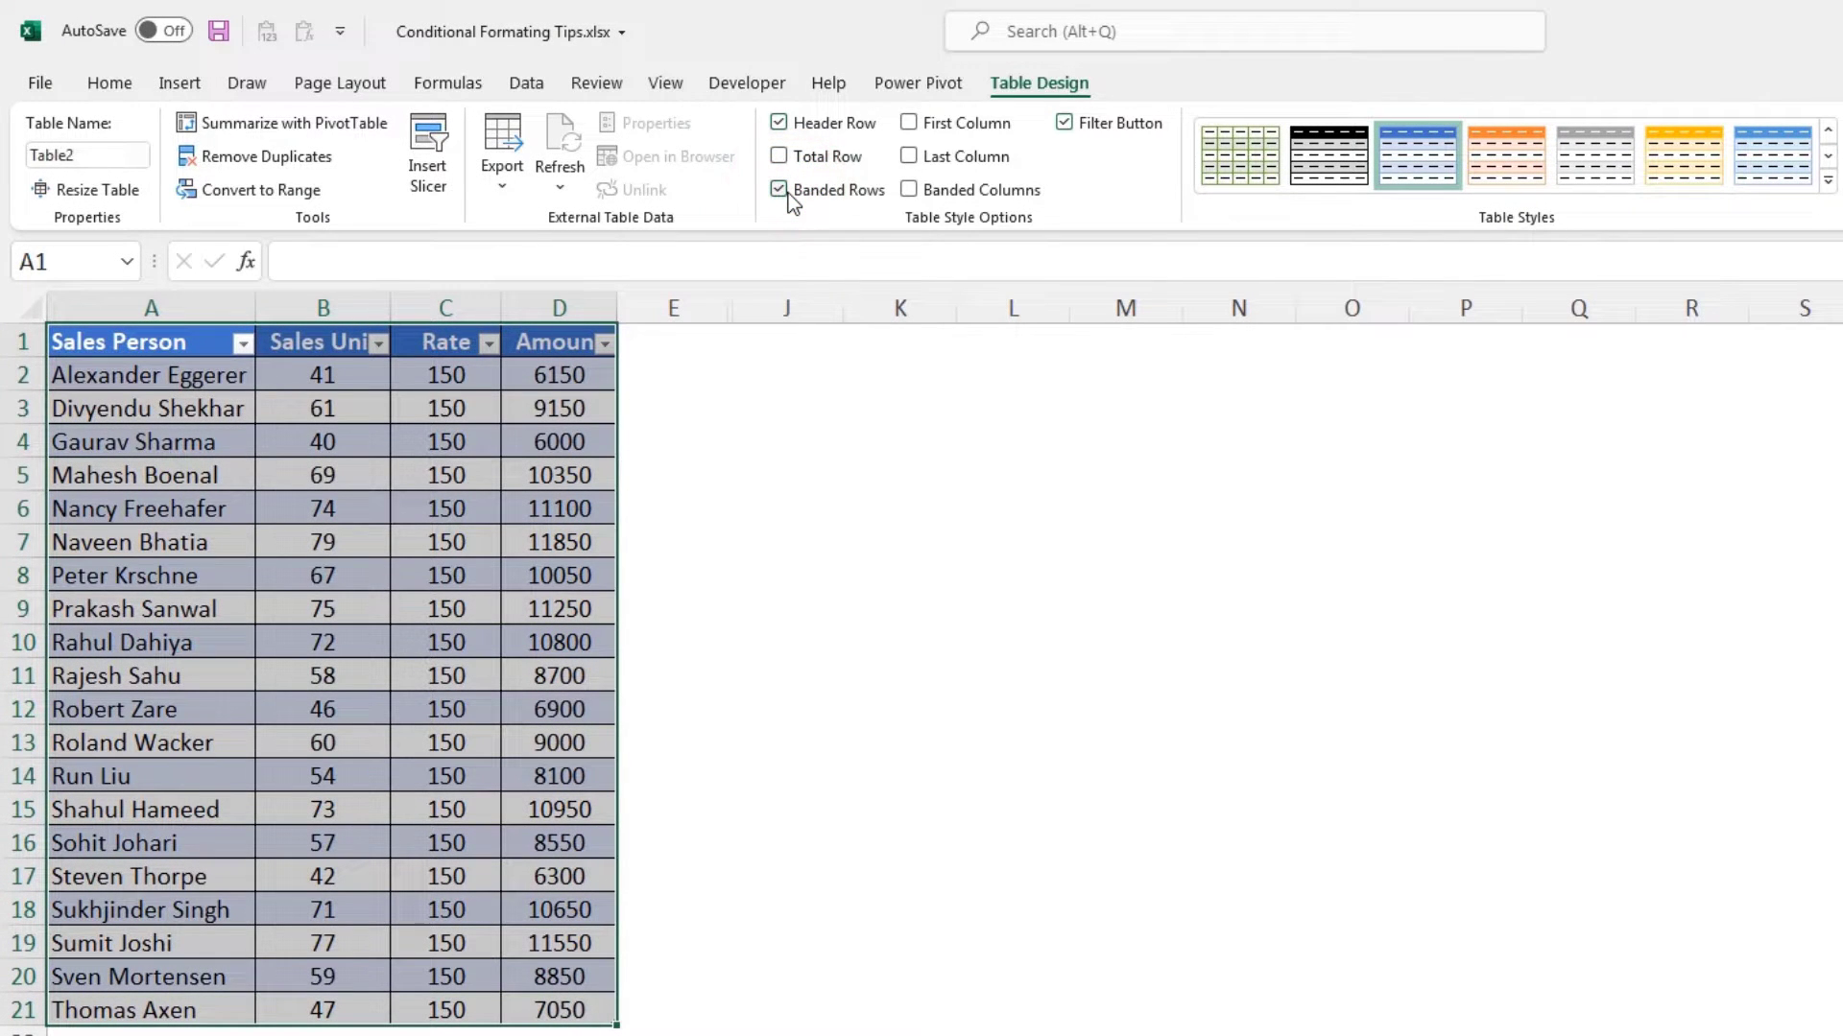
click(159, 341)
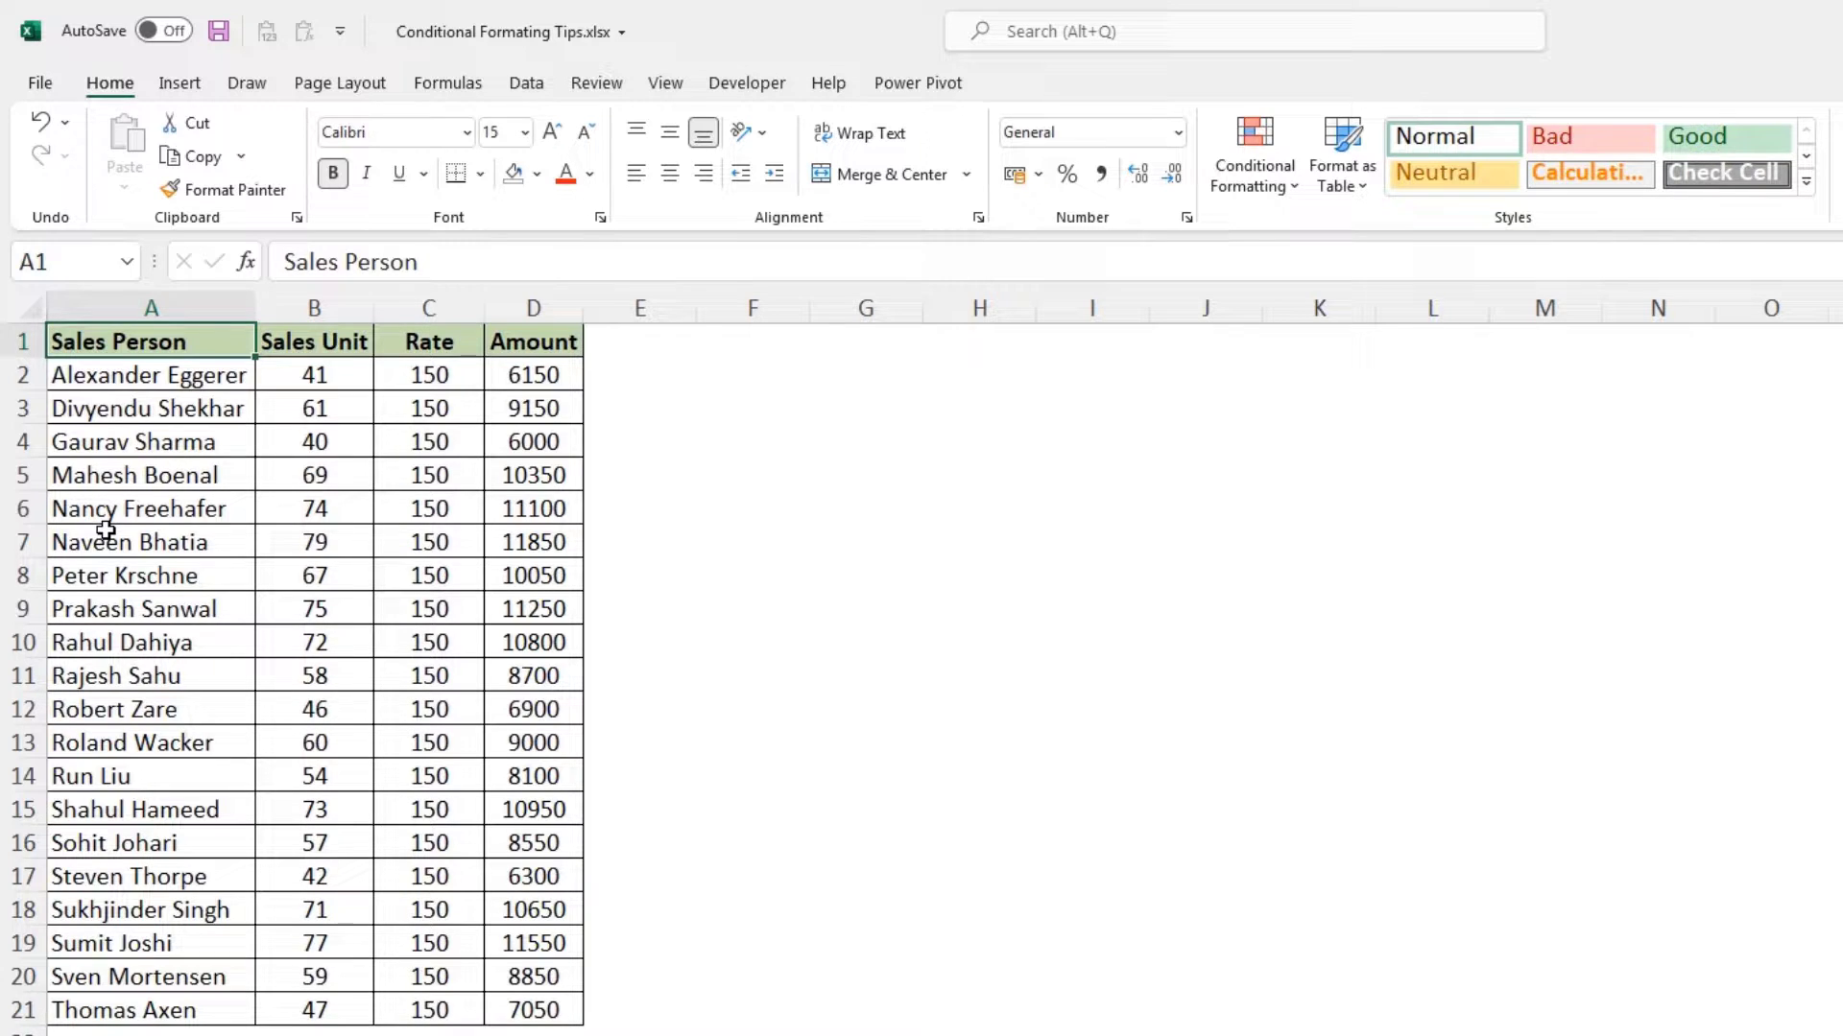
Enter =ISEVEN(ROW()) in E2 and fill the formula down to E21.
click(608, 373)
text(=is)
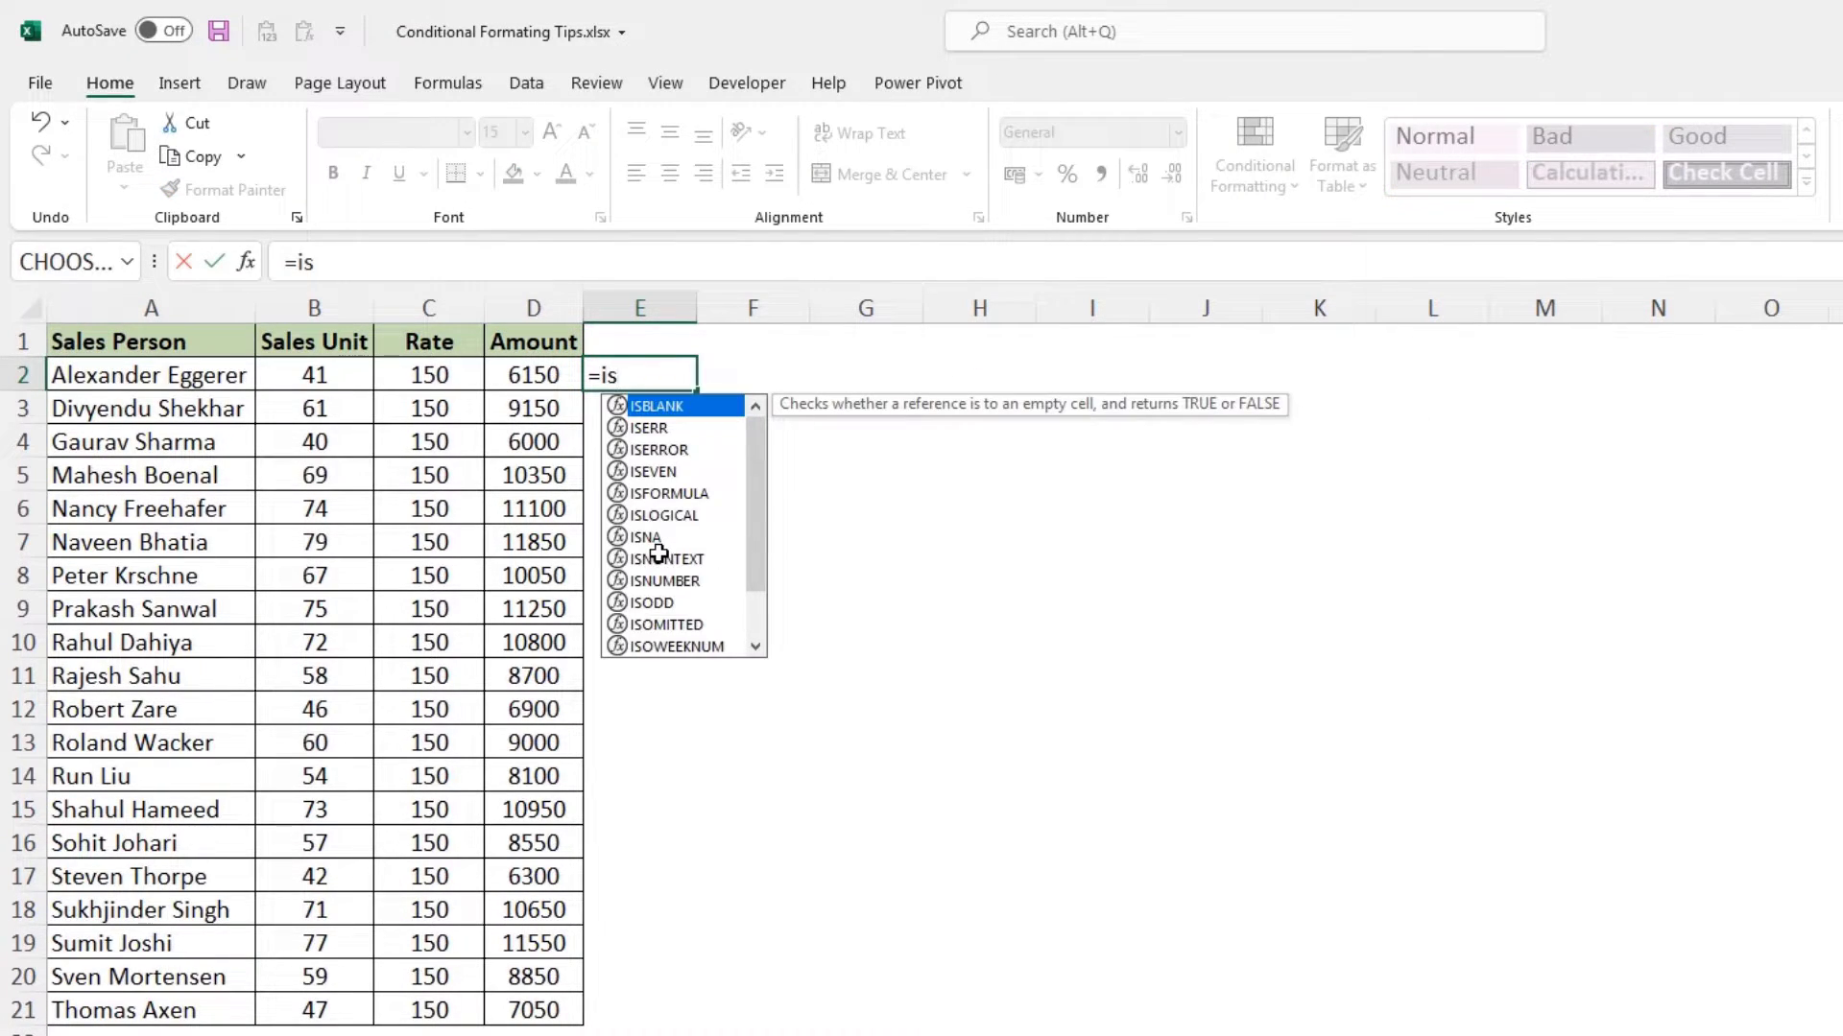
text(even()
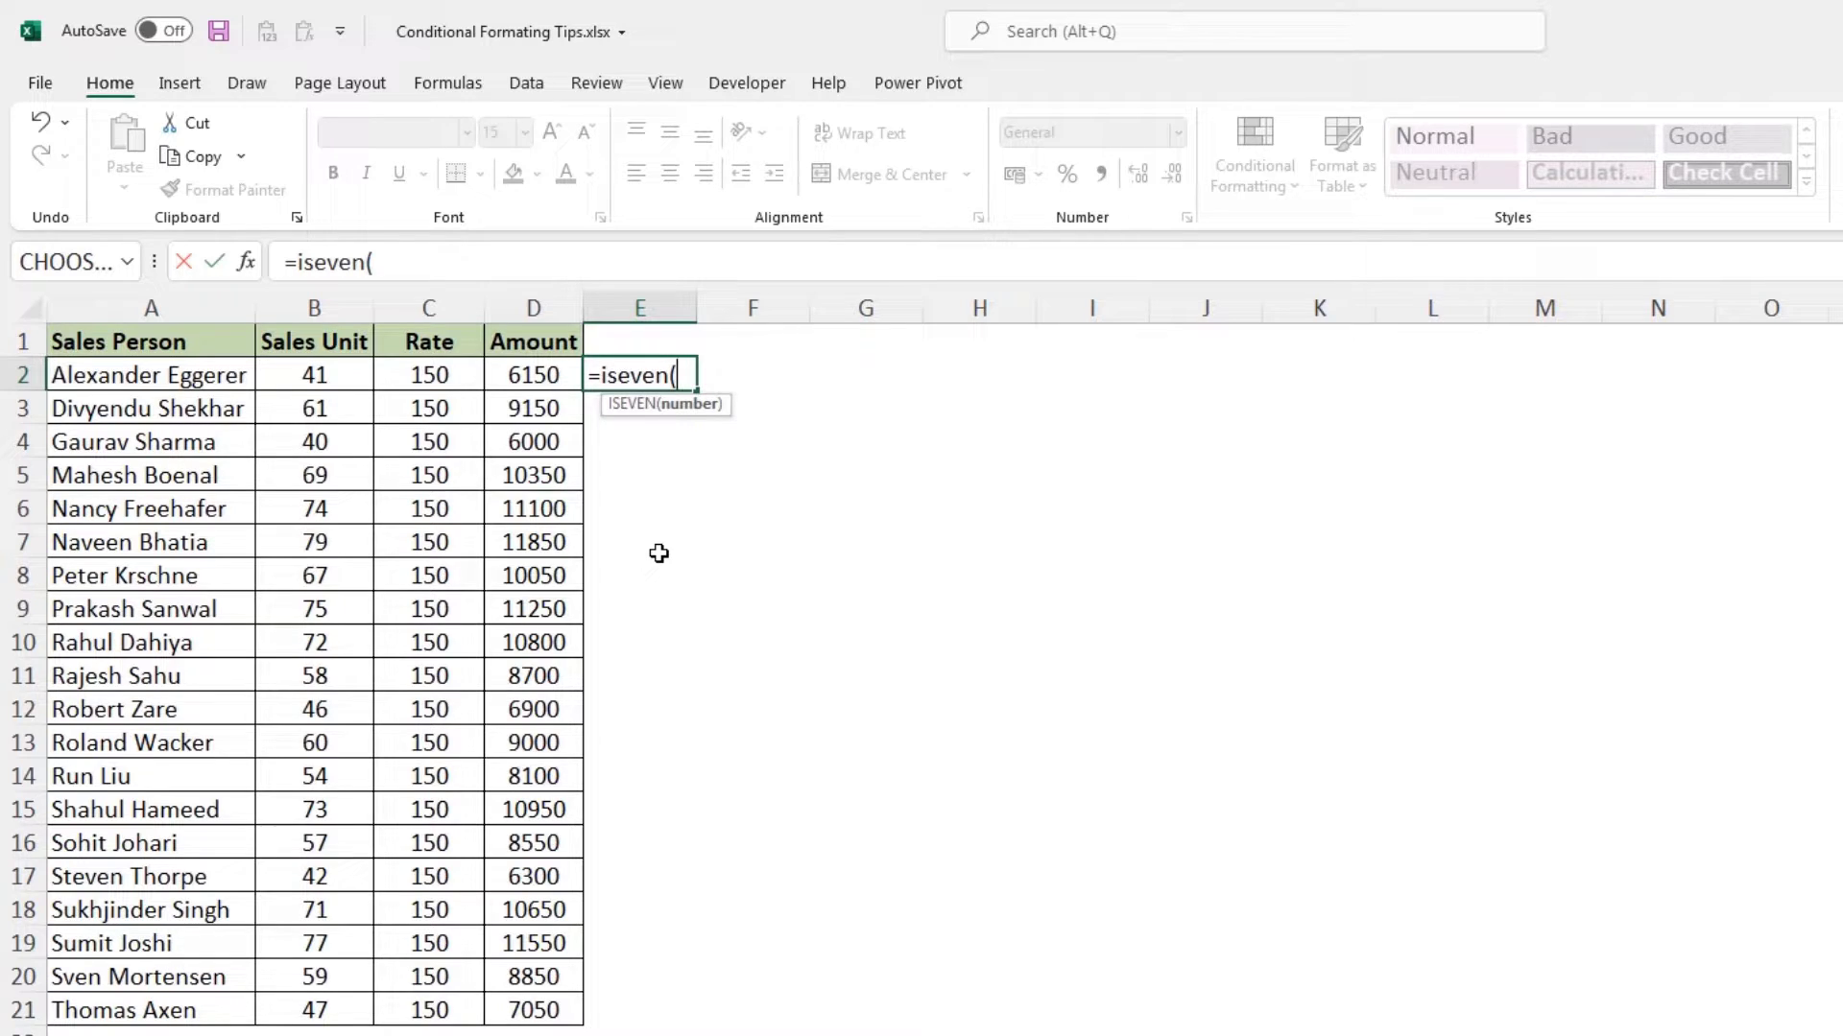
text(row()))
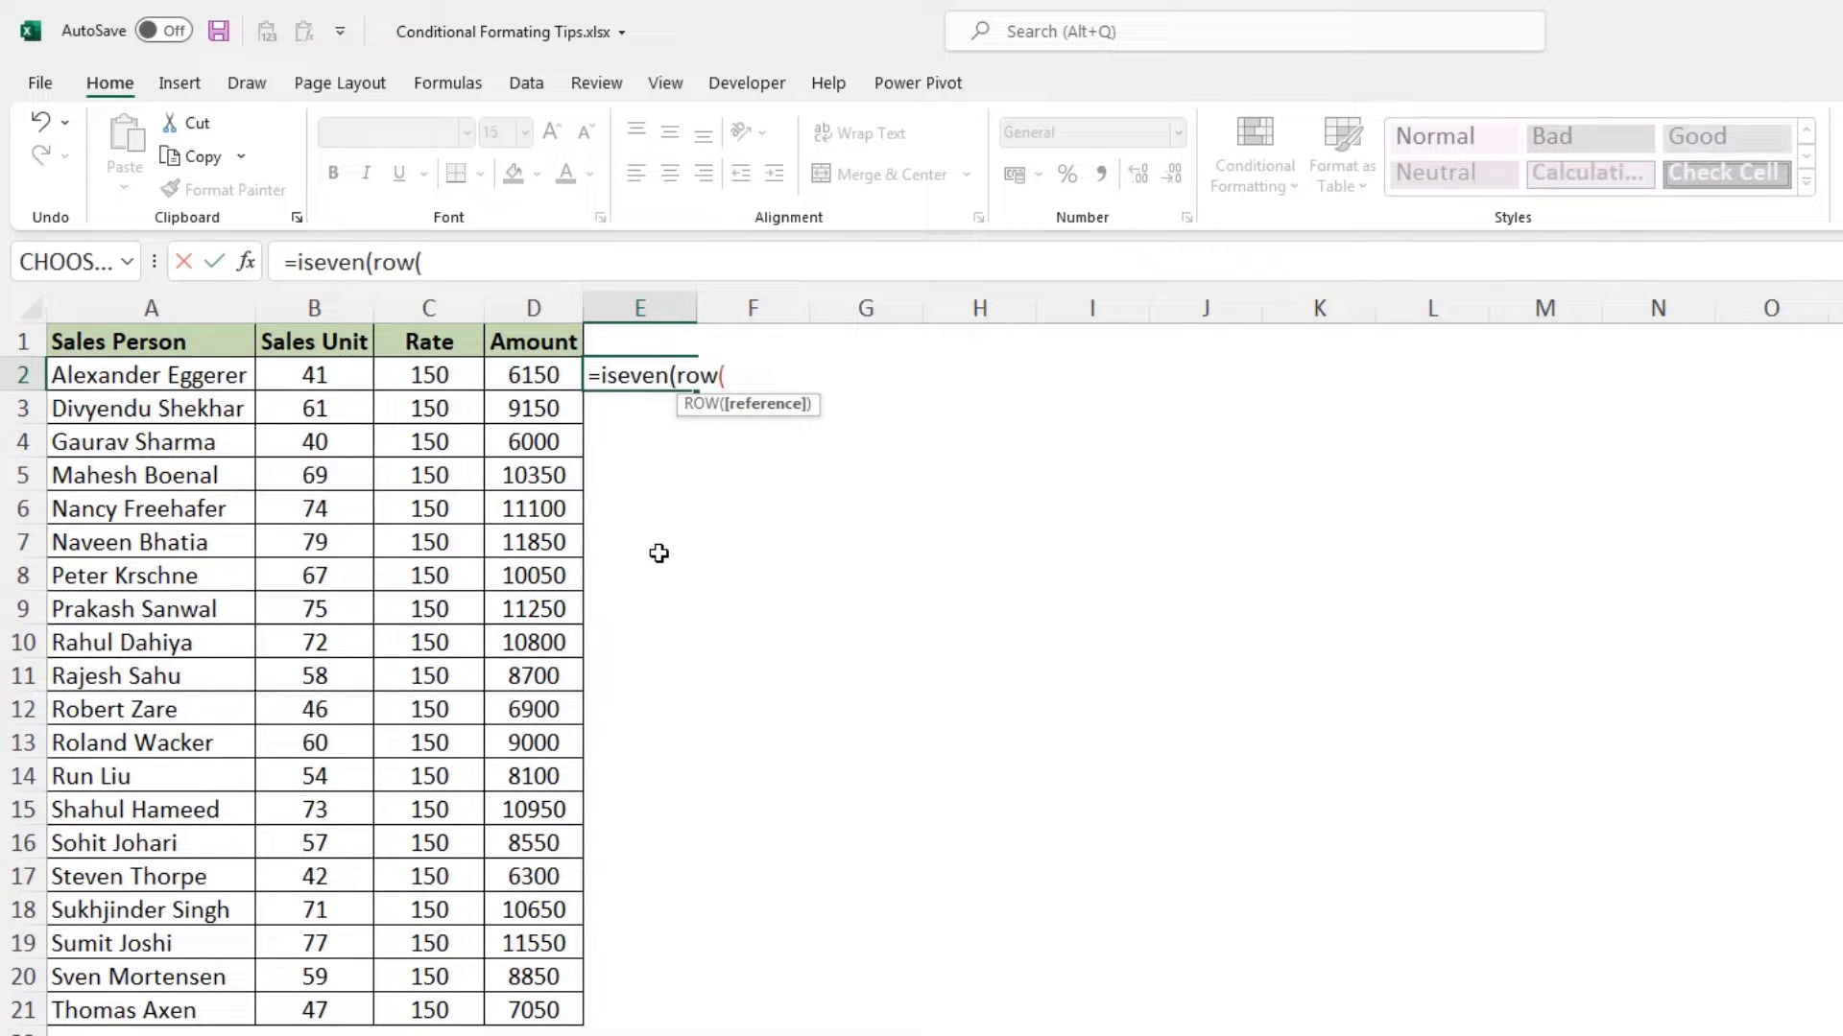
key(Return)
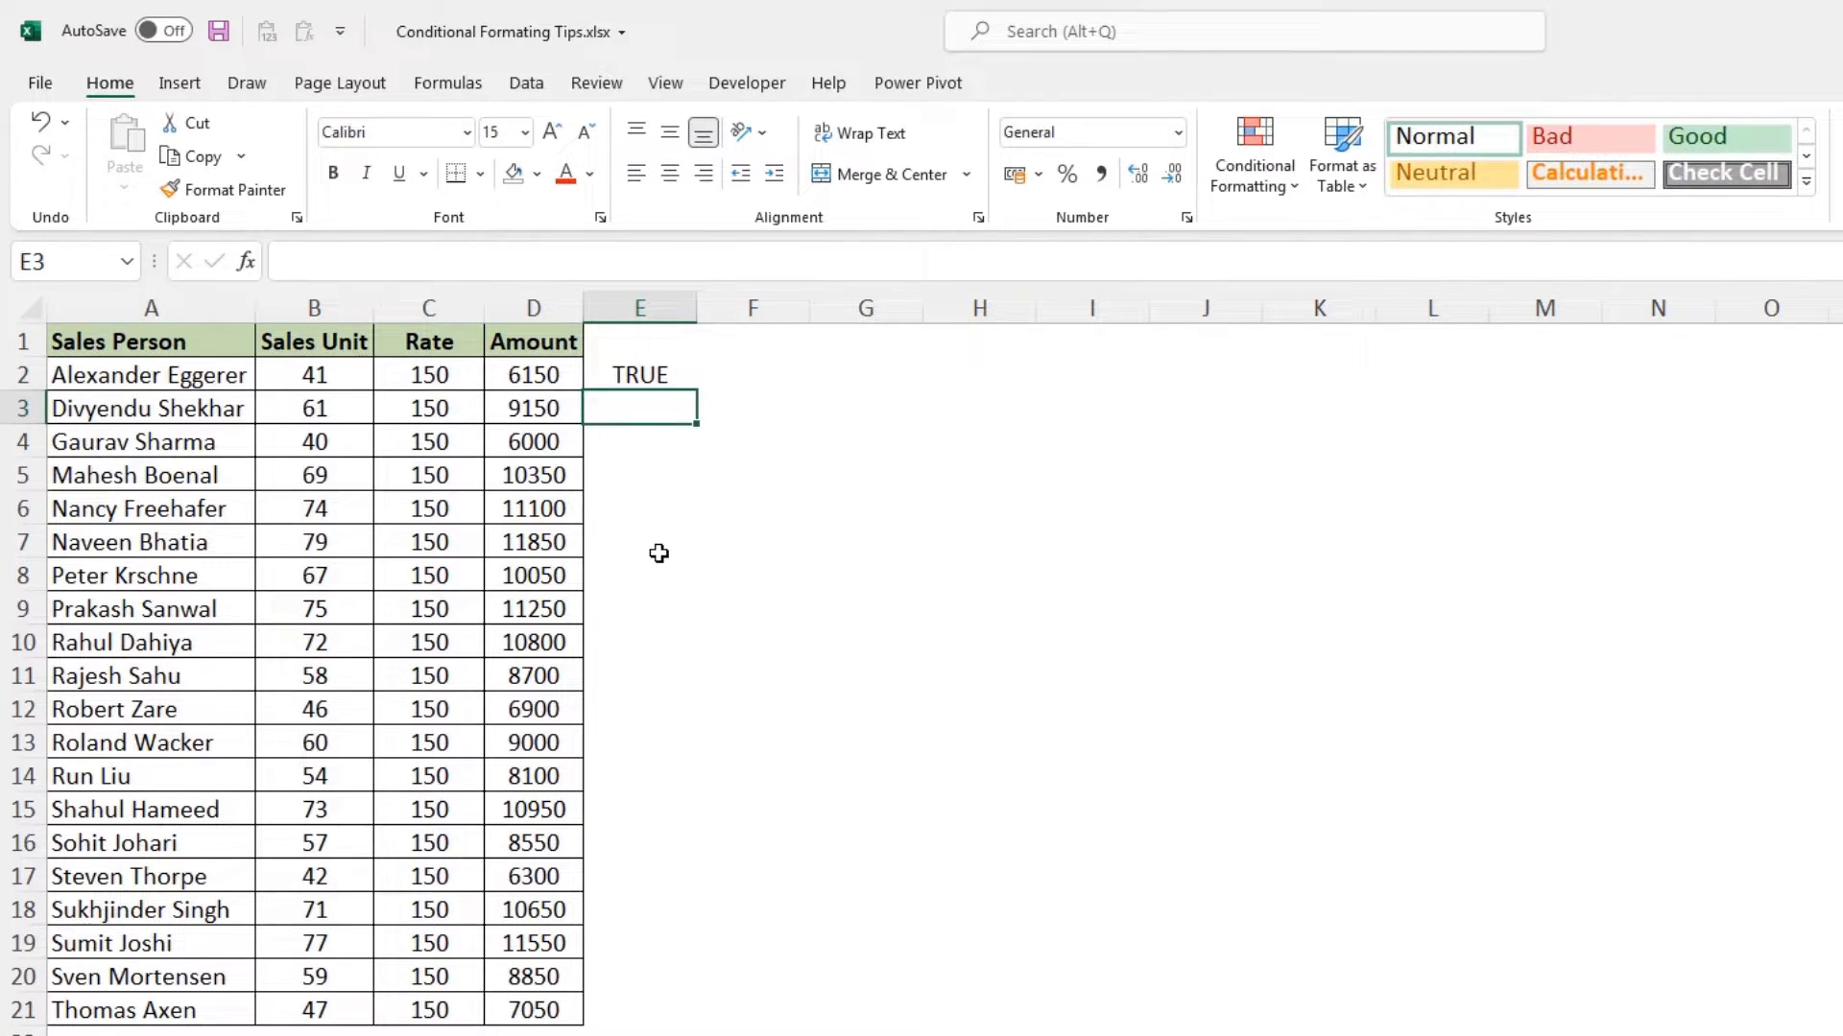
click(661, 377)
double_click(697, 391)
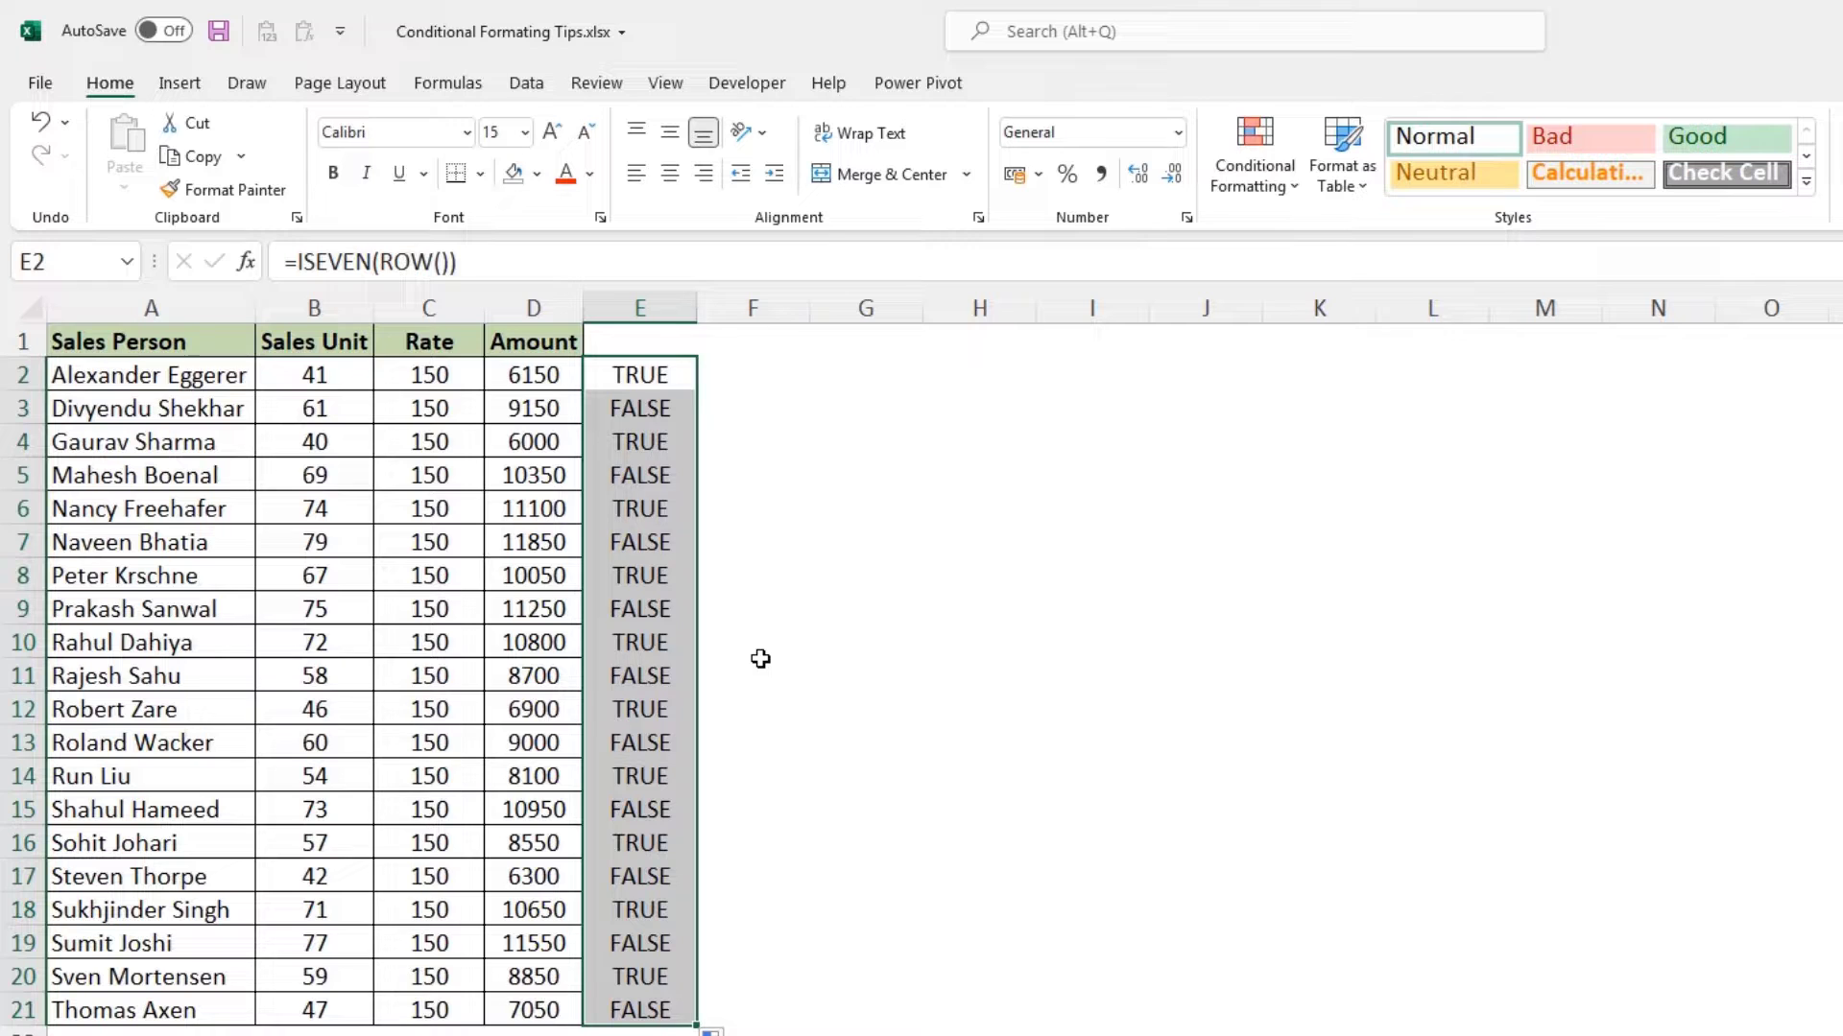
Create a formula-based conditional formatting rule for A2:D21 with the formula =iseven(row()).
drag(234, 374, 564, 1008)
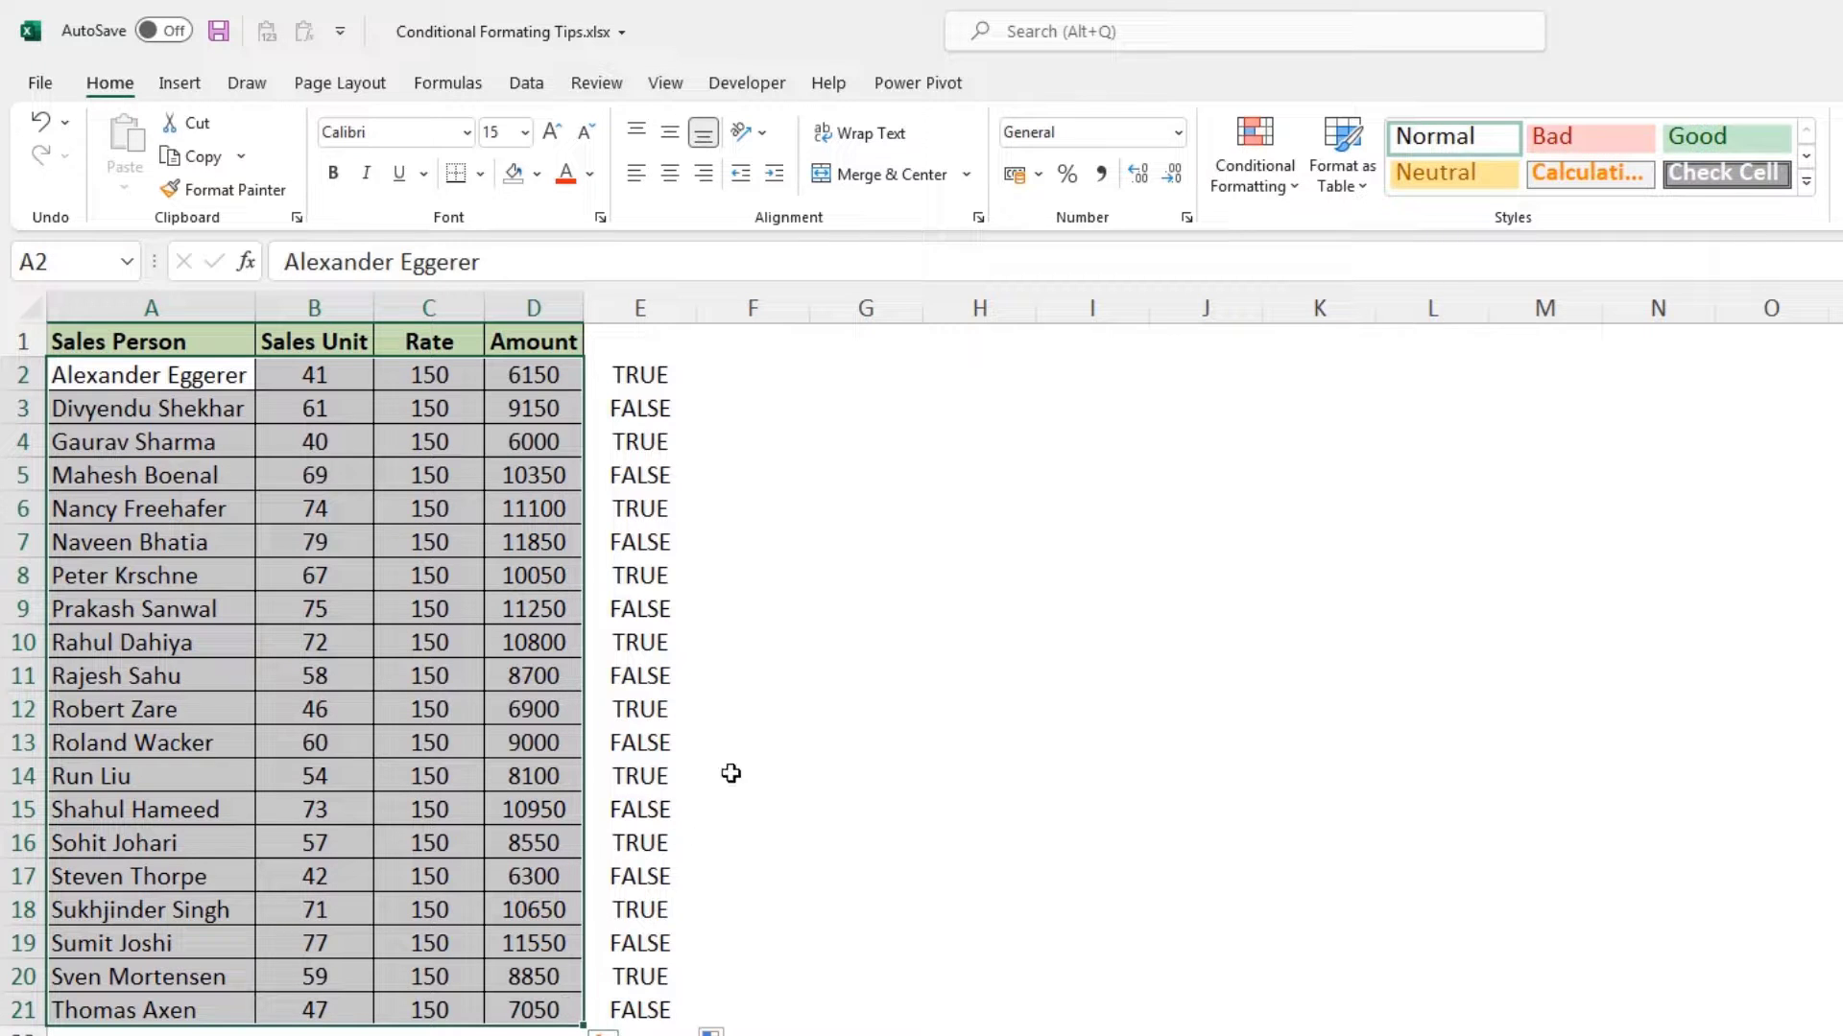
click(1255, 172)
click(1257, 539)
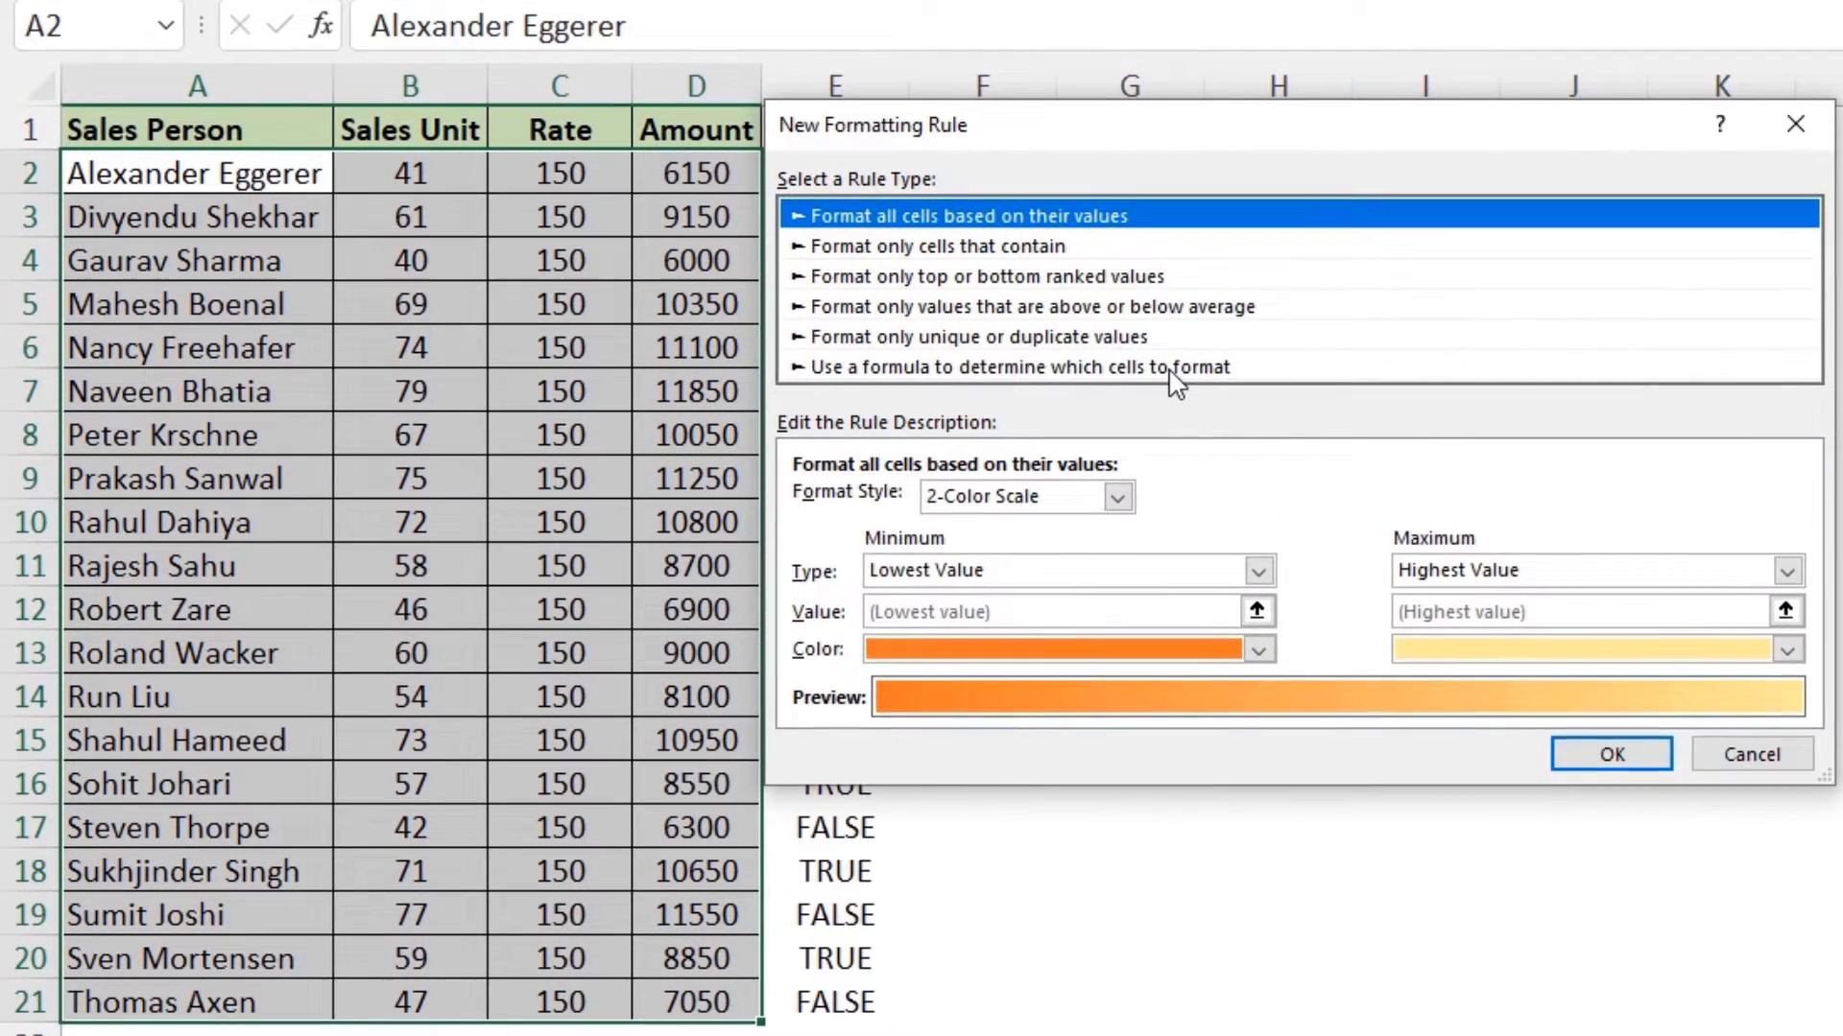
click(896, 524)
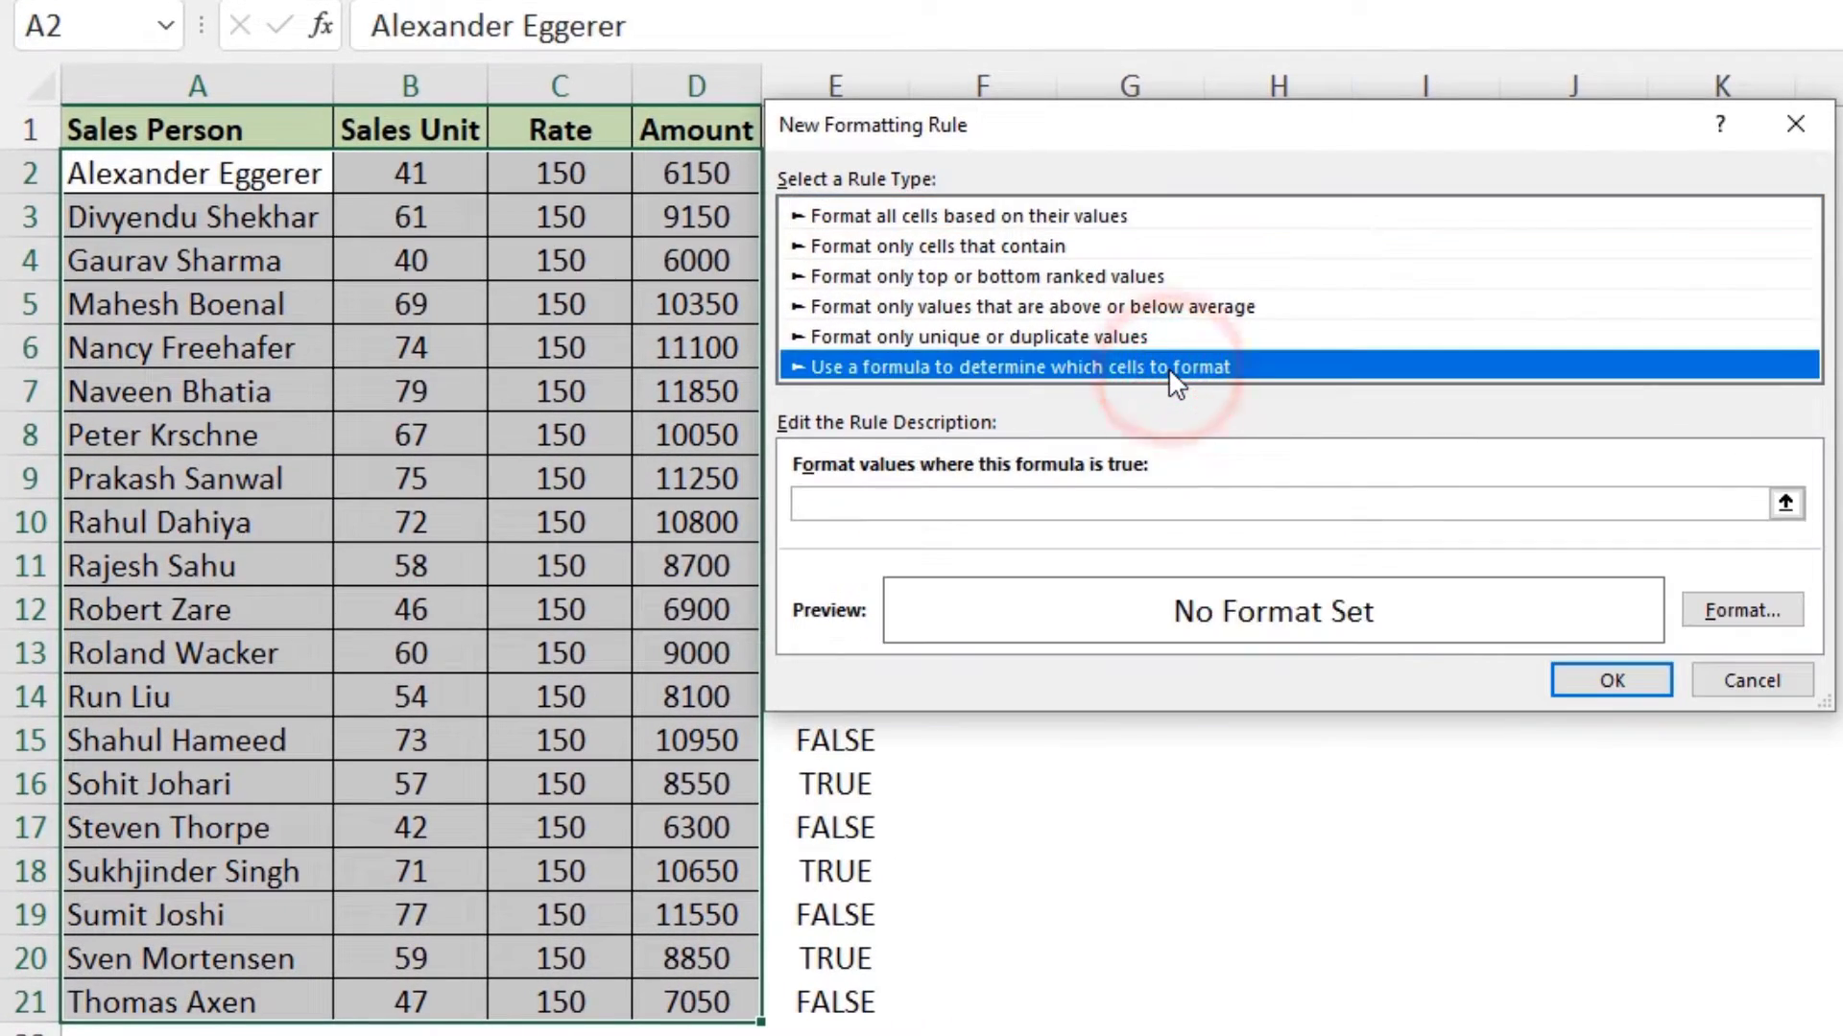
click(964, 506)
text(=i)
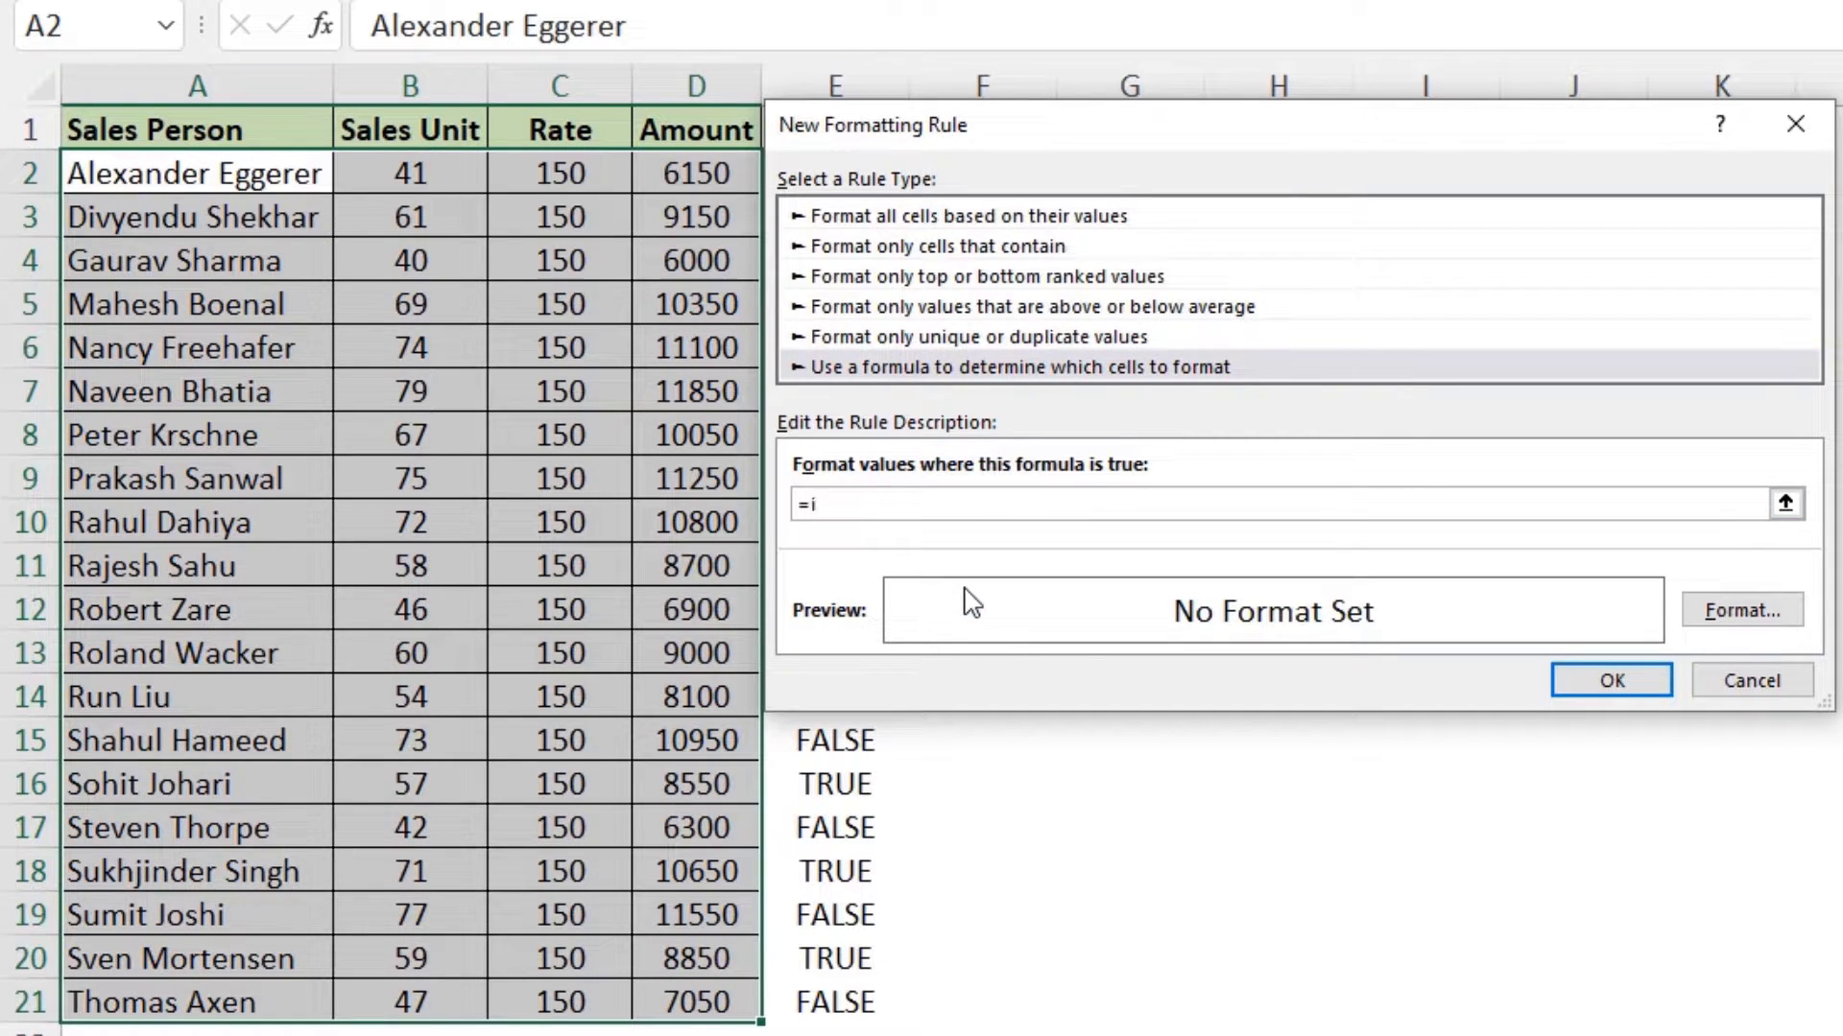
text(seven(row()))
Format the even-row rule with a light blue-gray fill, apply it, and return to cell A1.
click(1762, 614)
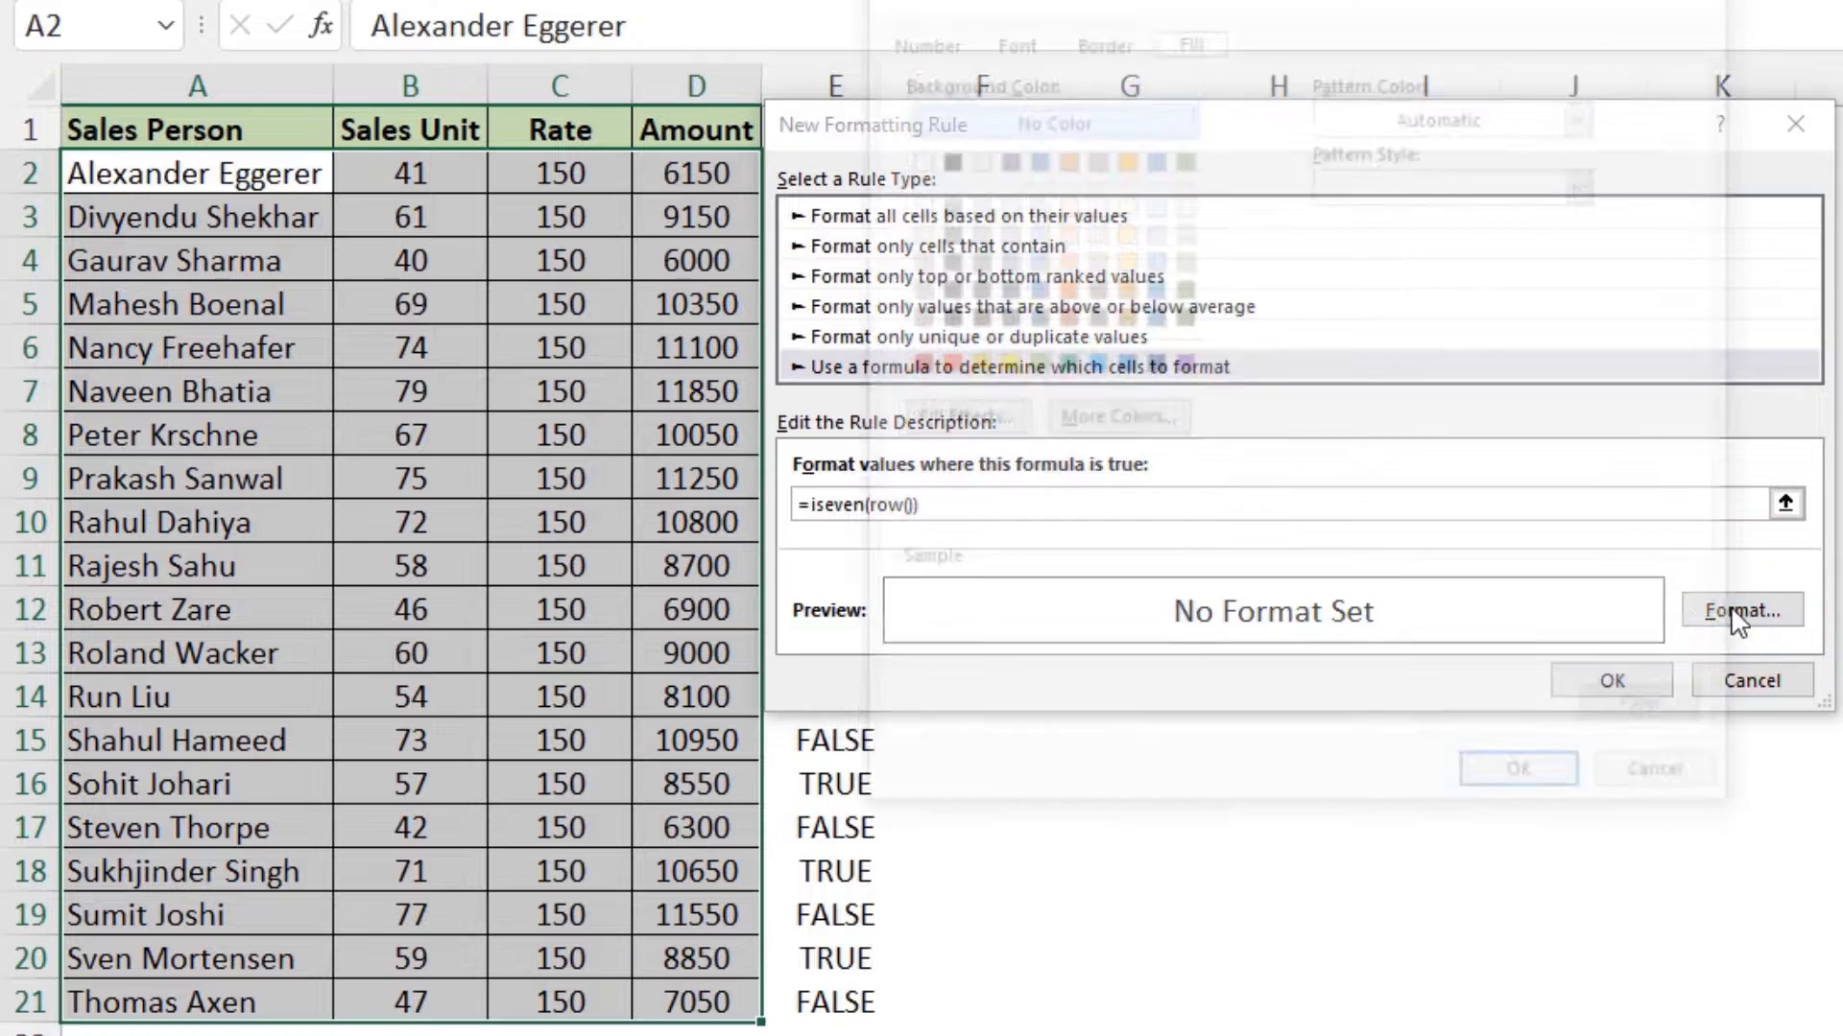
click(1004, 231)
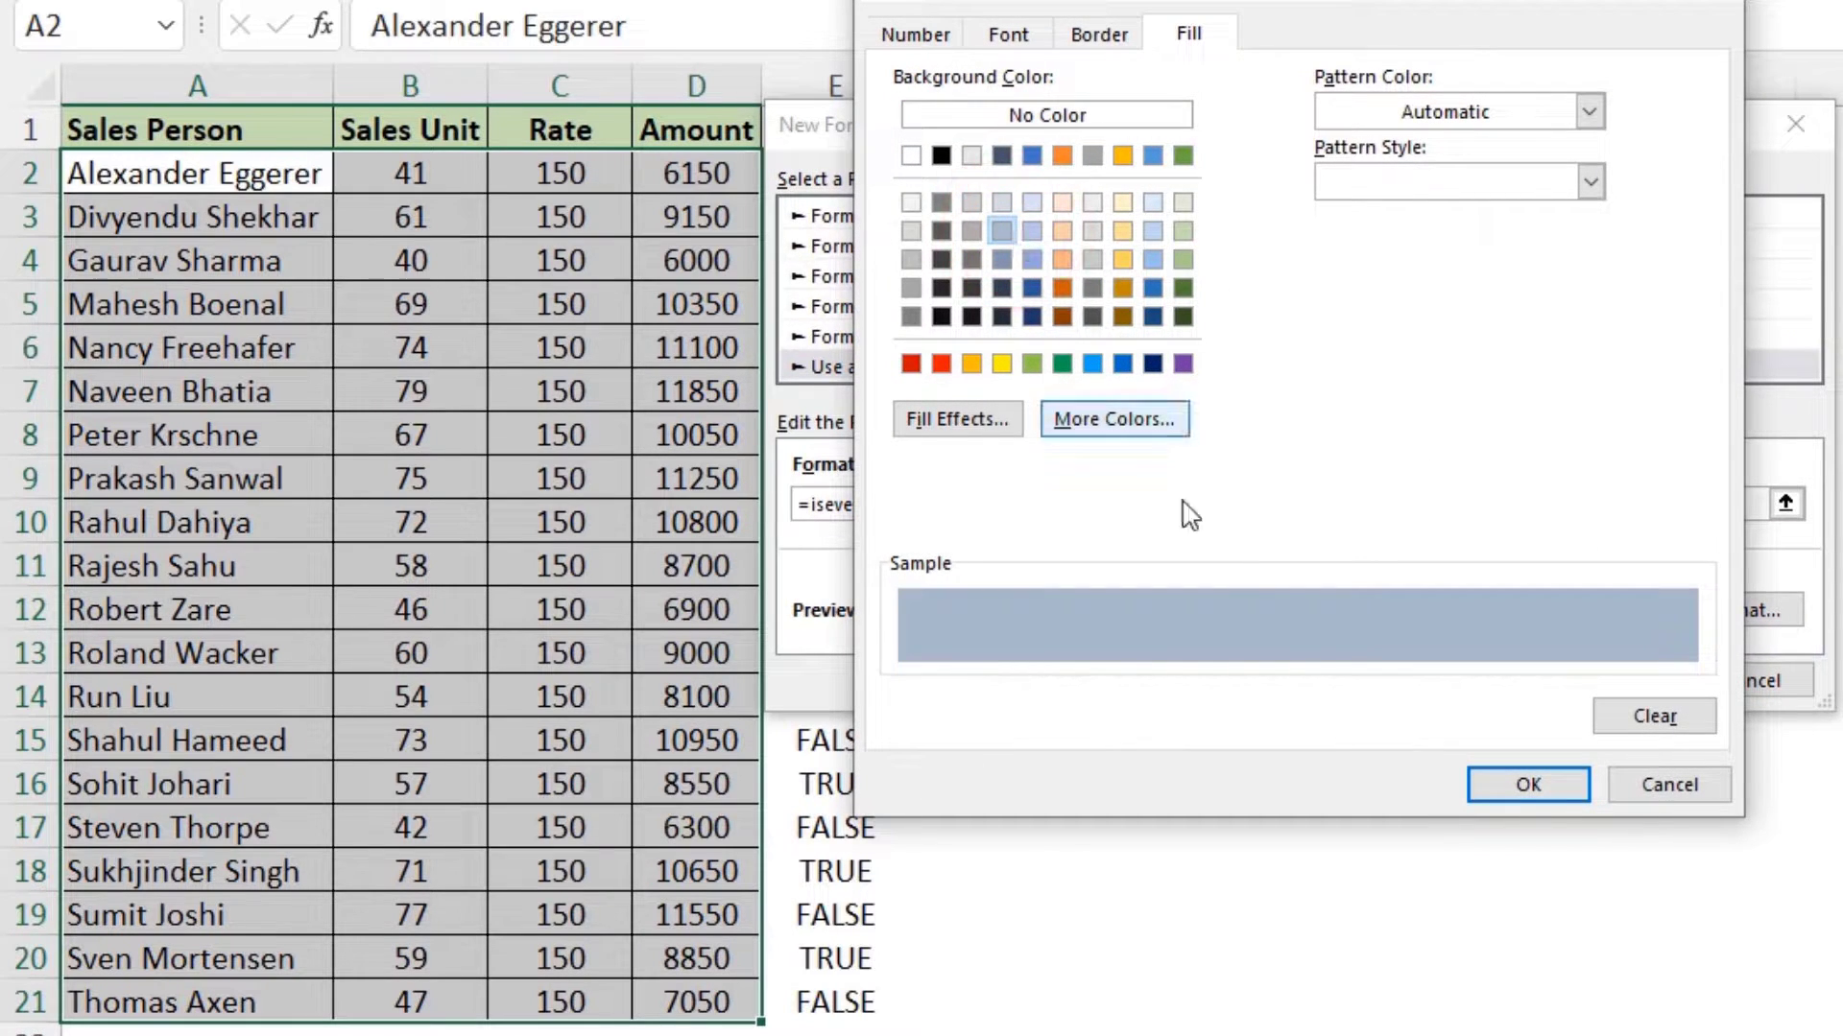
click(1495, 783)
click(1584, 679)
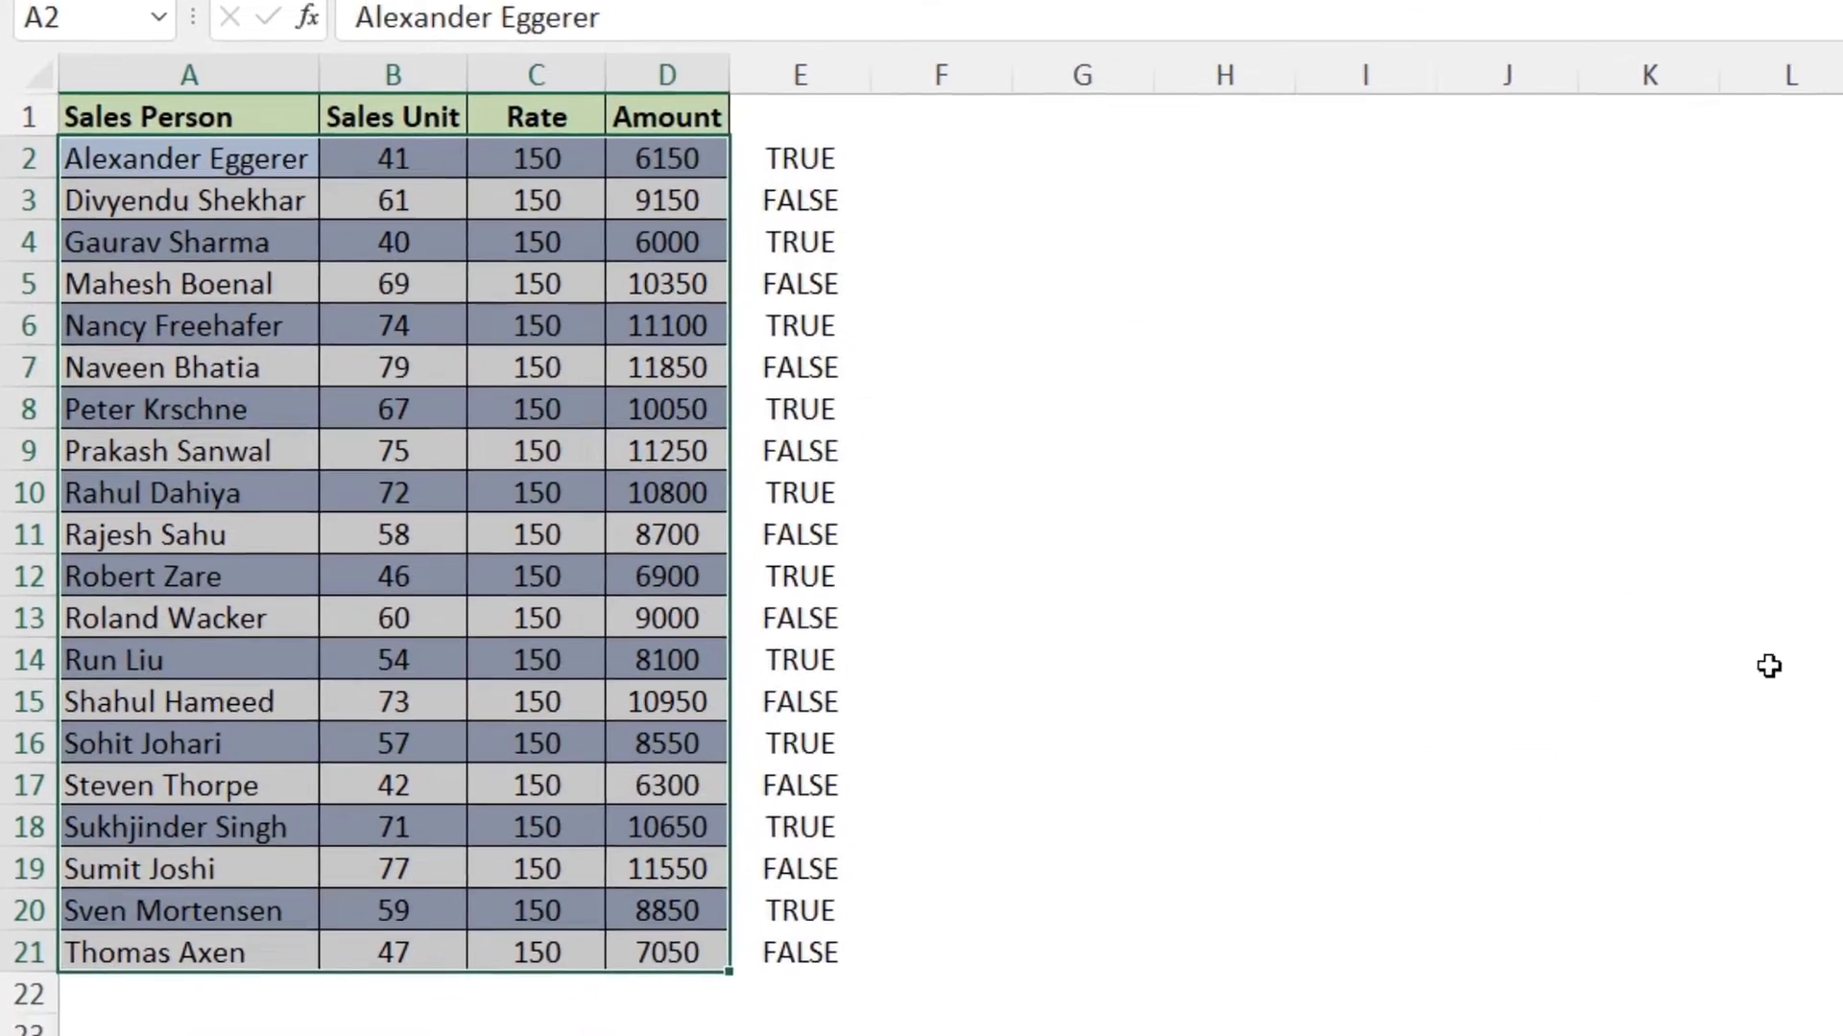
key(ctrl+Home)
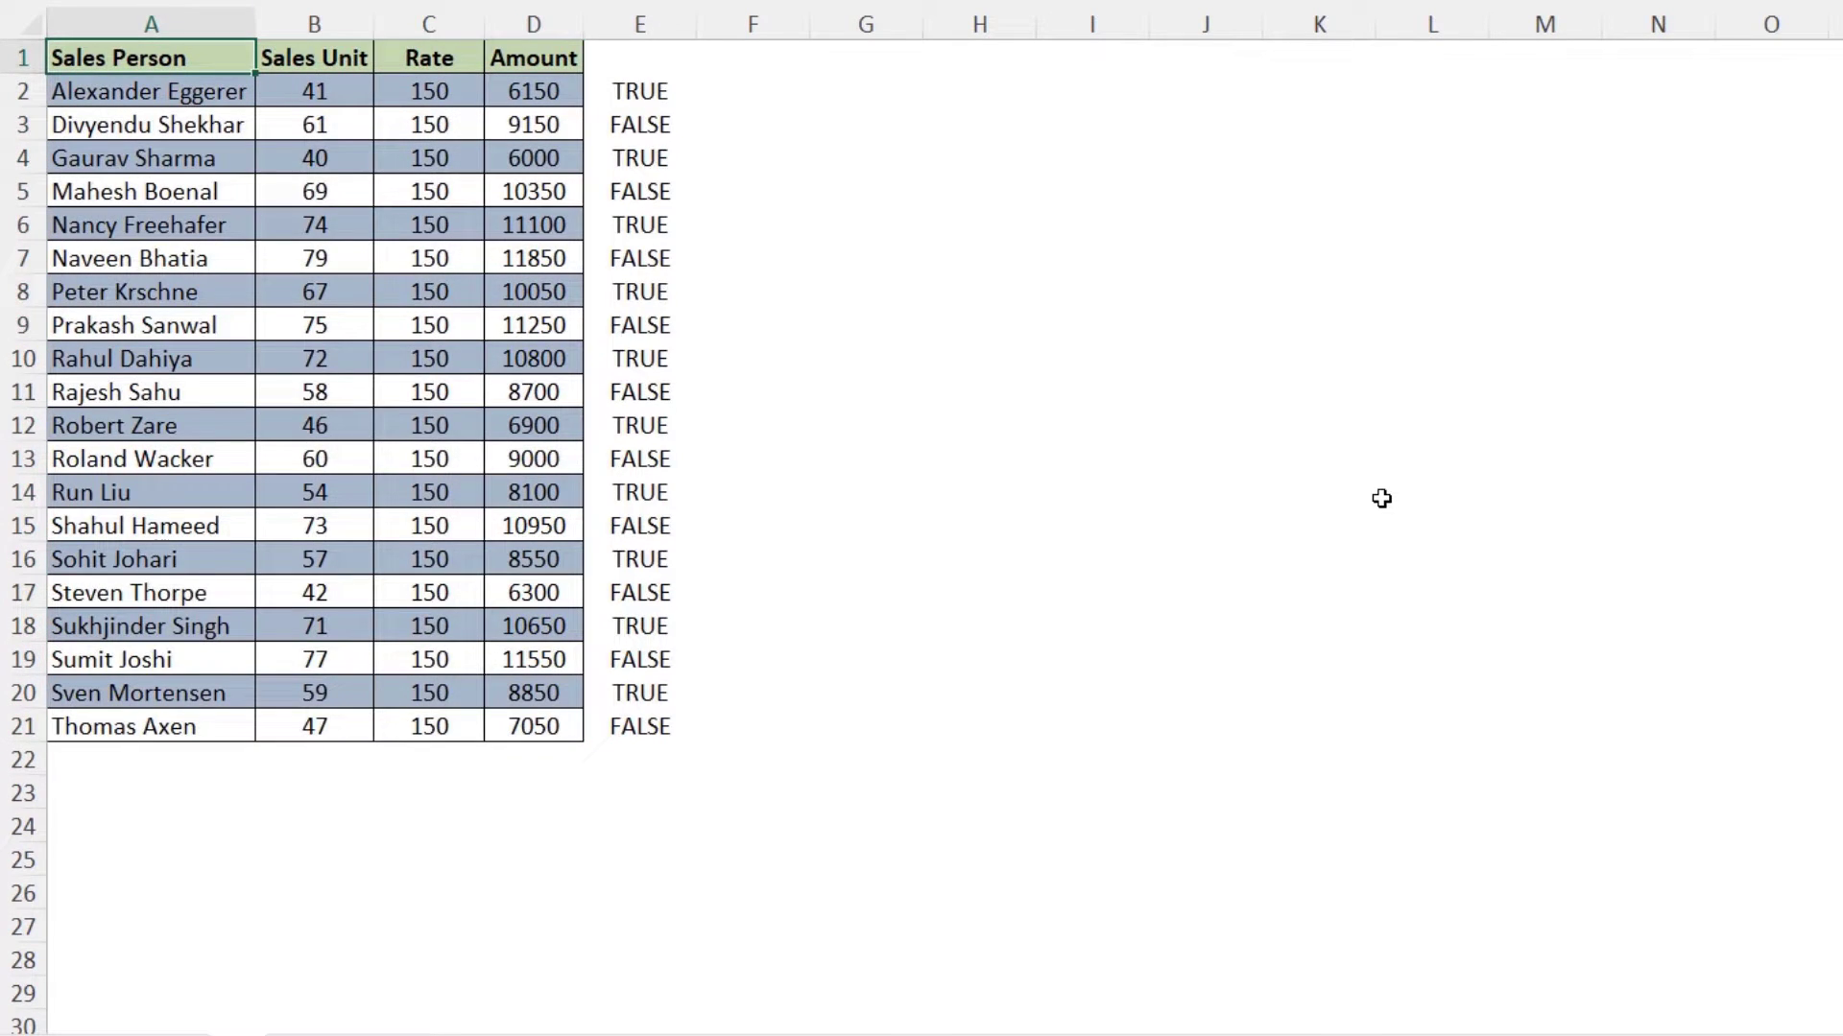
right_click(24, 325)
click(116, 581)
click(165, 564)
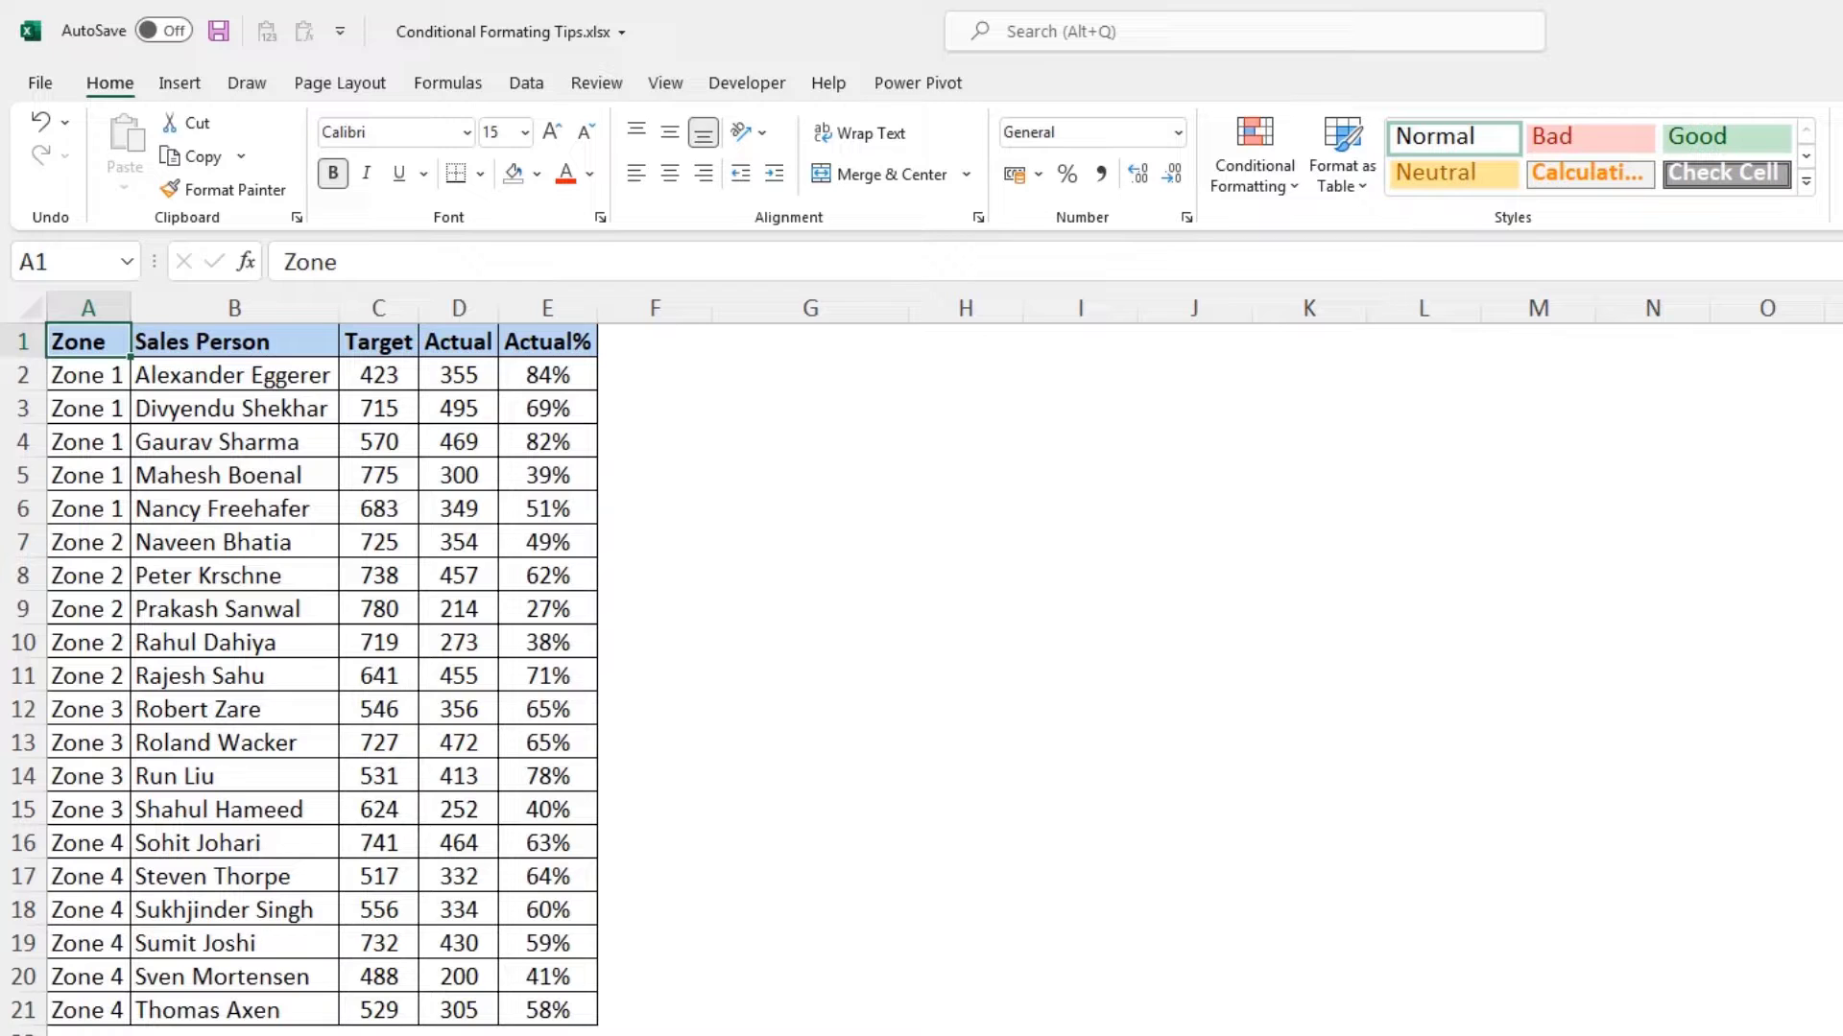
Enter =SUMIFS($D$2:$D$21,$A$2:$A$21,A2) in F2 to total the zone's actual sales.
click(676, 384)
text(=sumifs)
key(Tab)
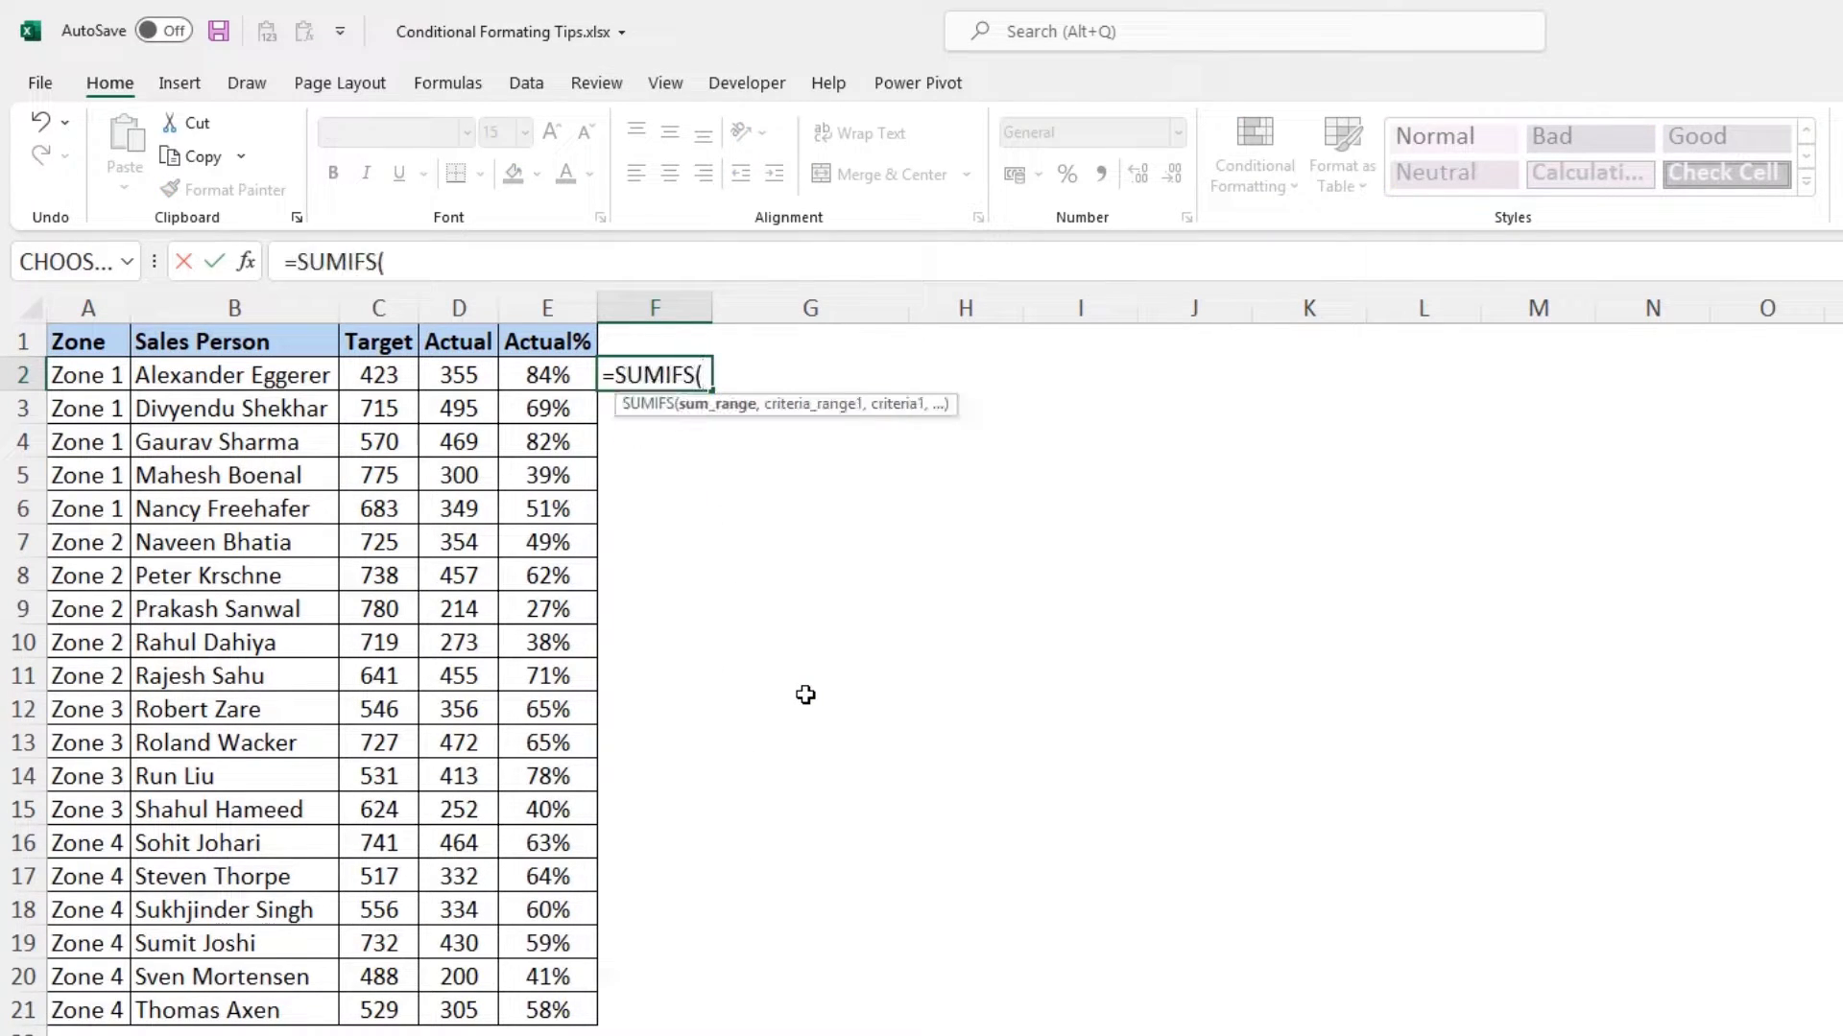
drag(467, 380, 480, 1009)
key(F4)
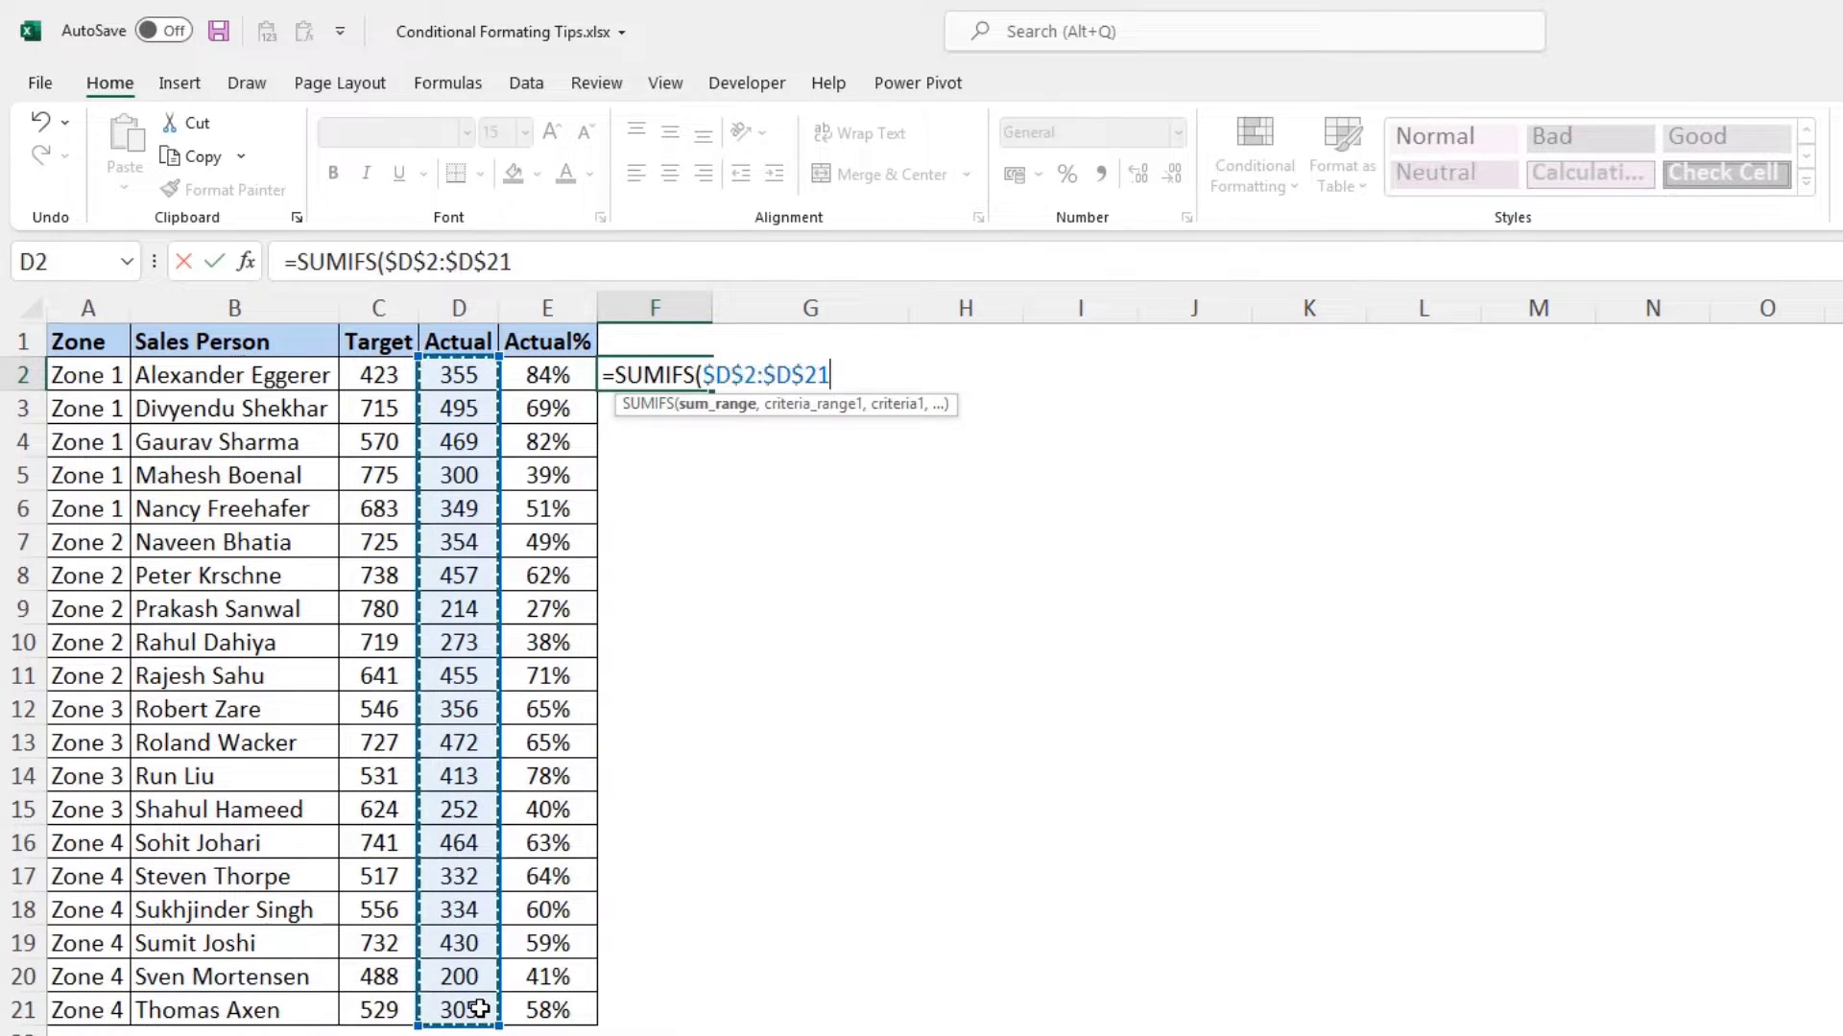
text(,)
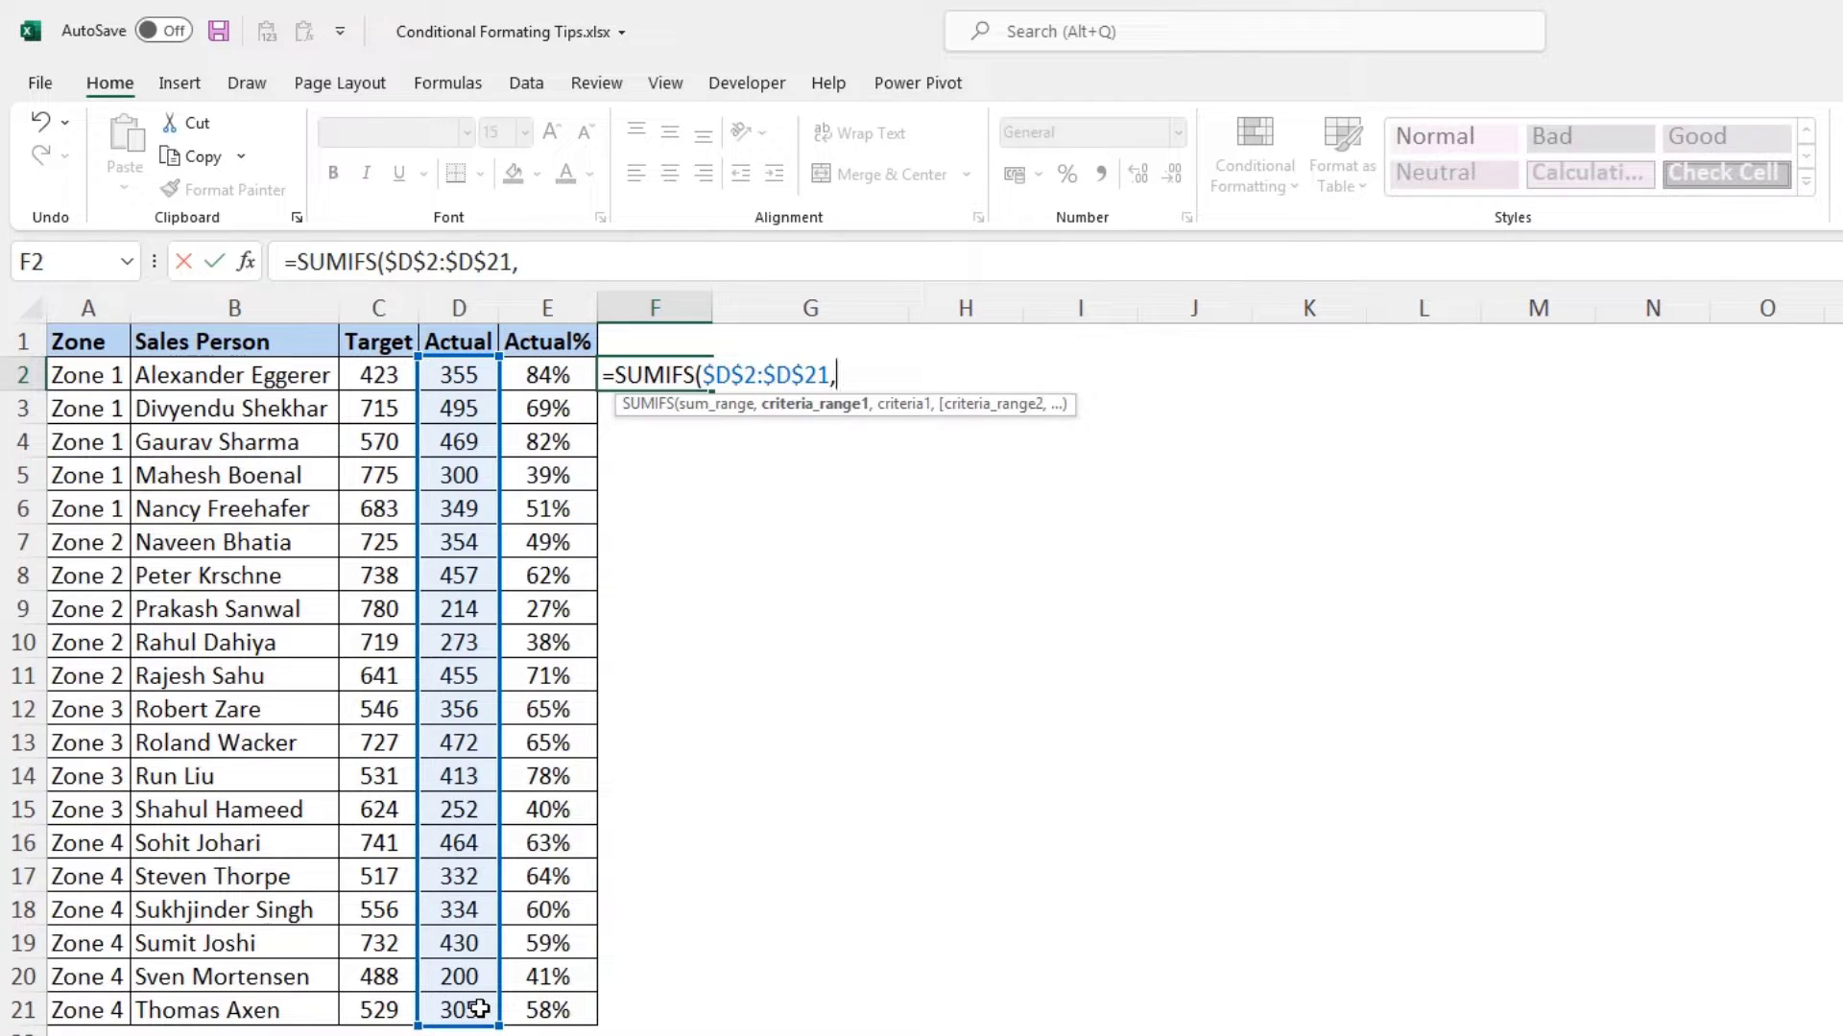
drag(96, 379, 113, 1009)
key(F4)
text(,)
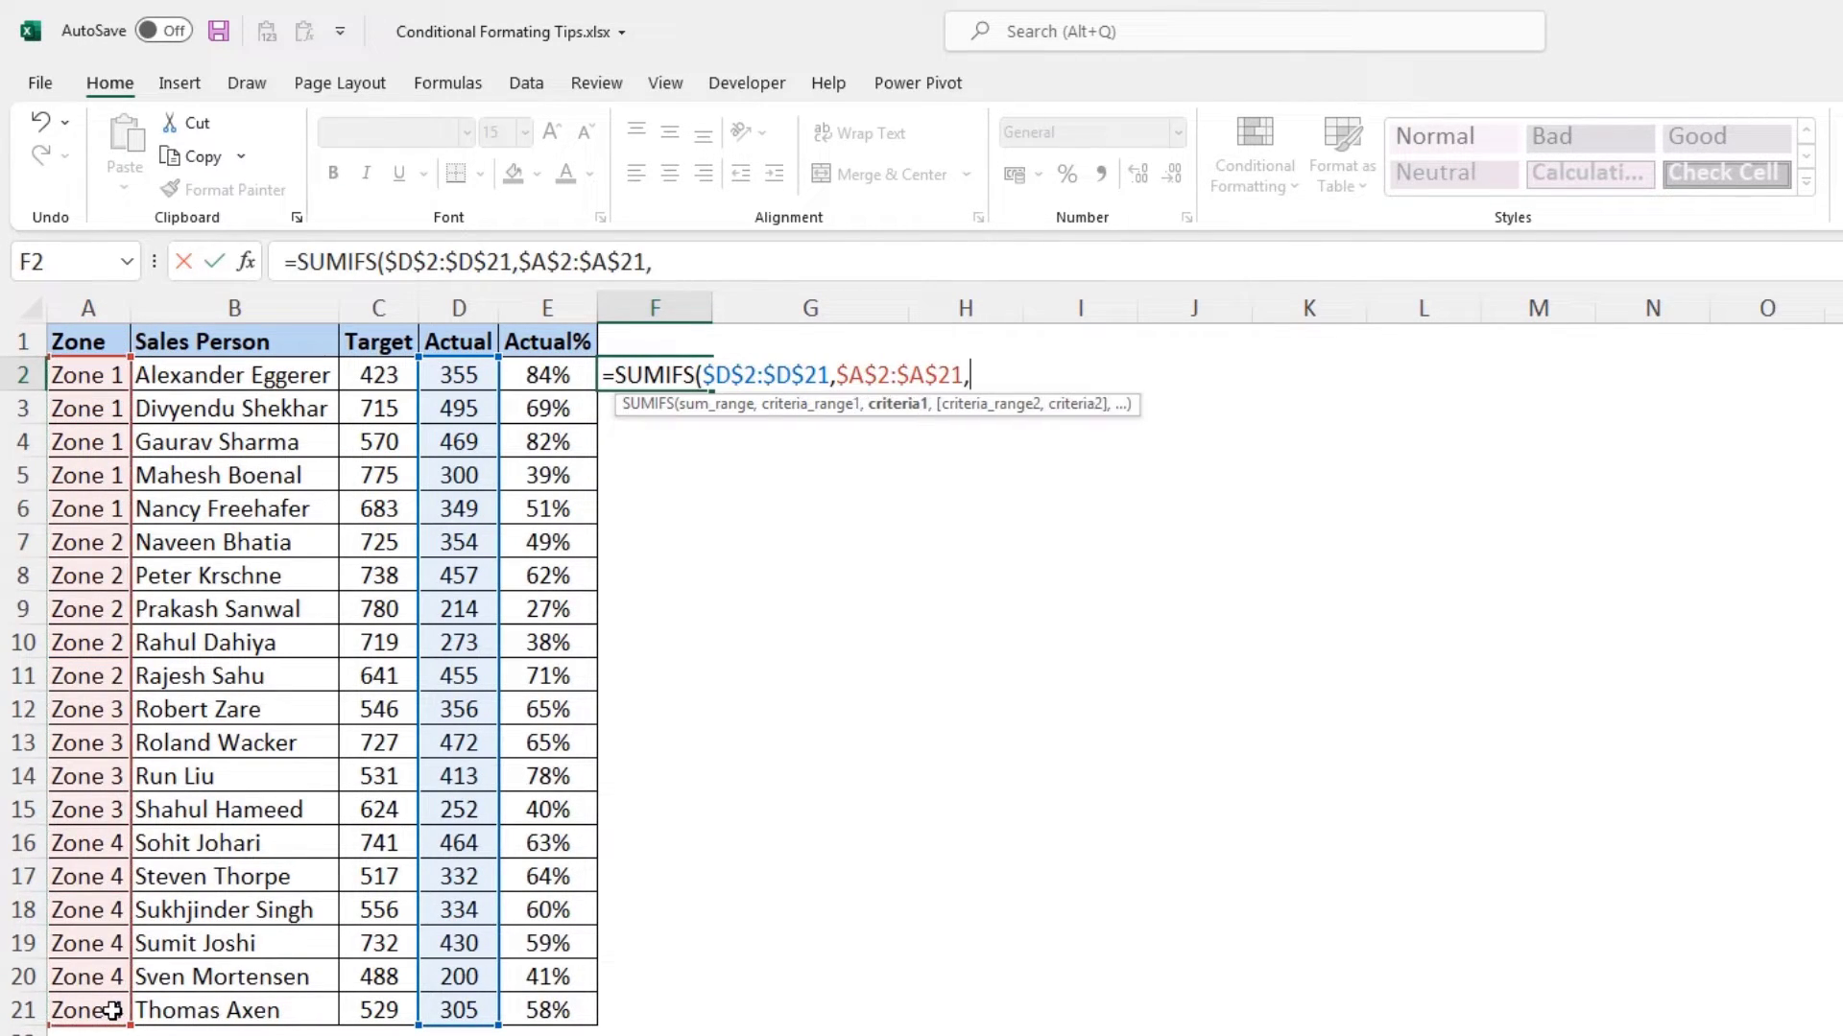
click(102, 377)
text())
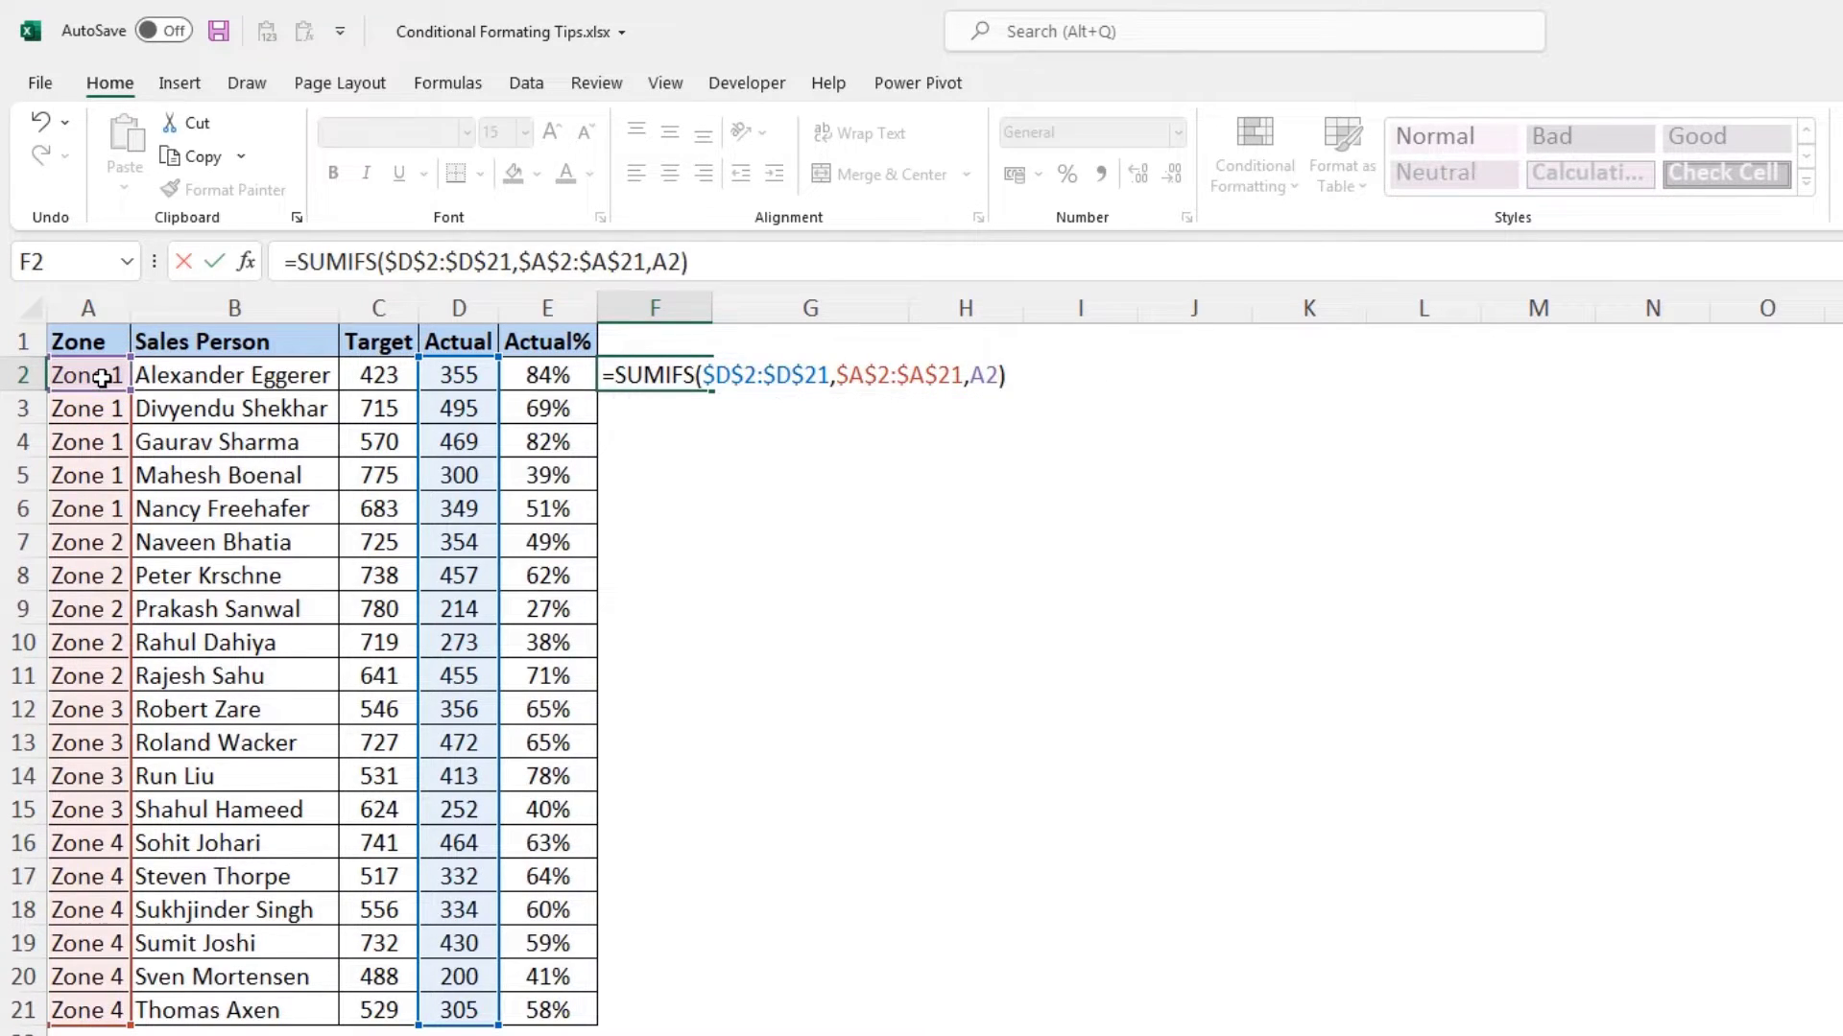
key(Return)
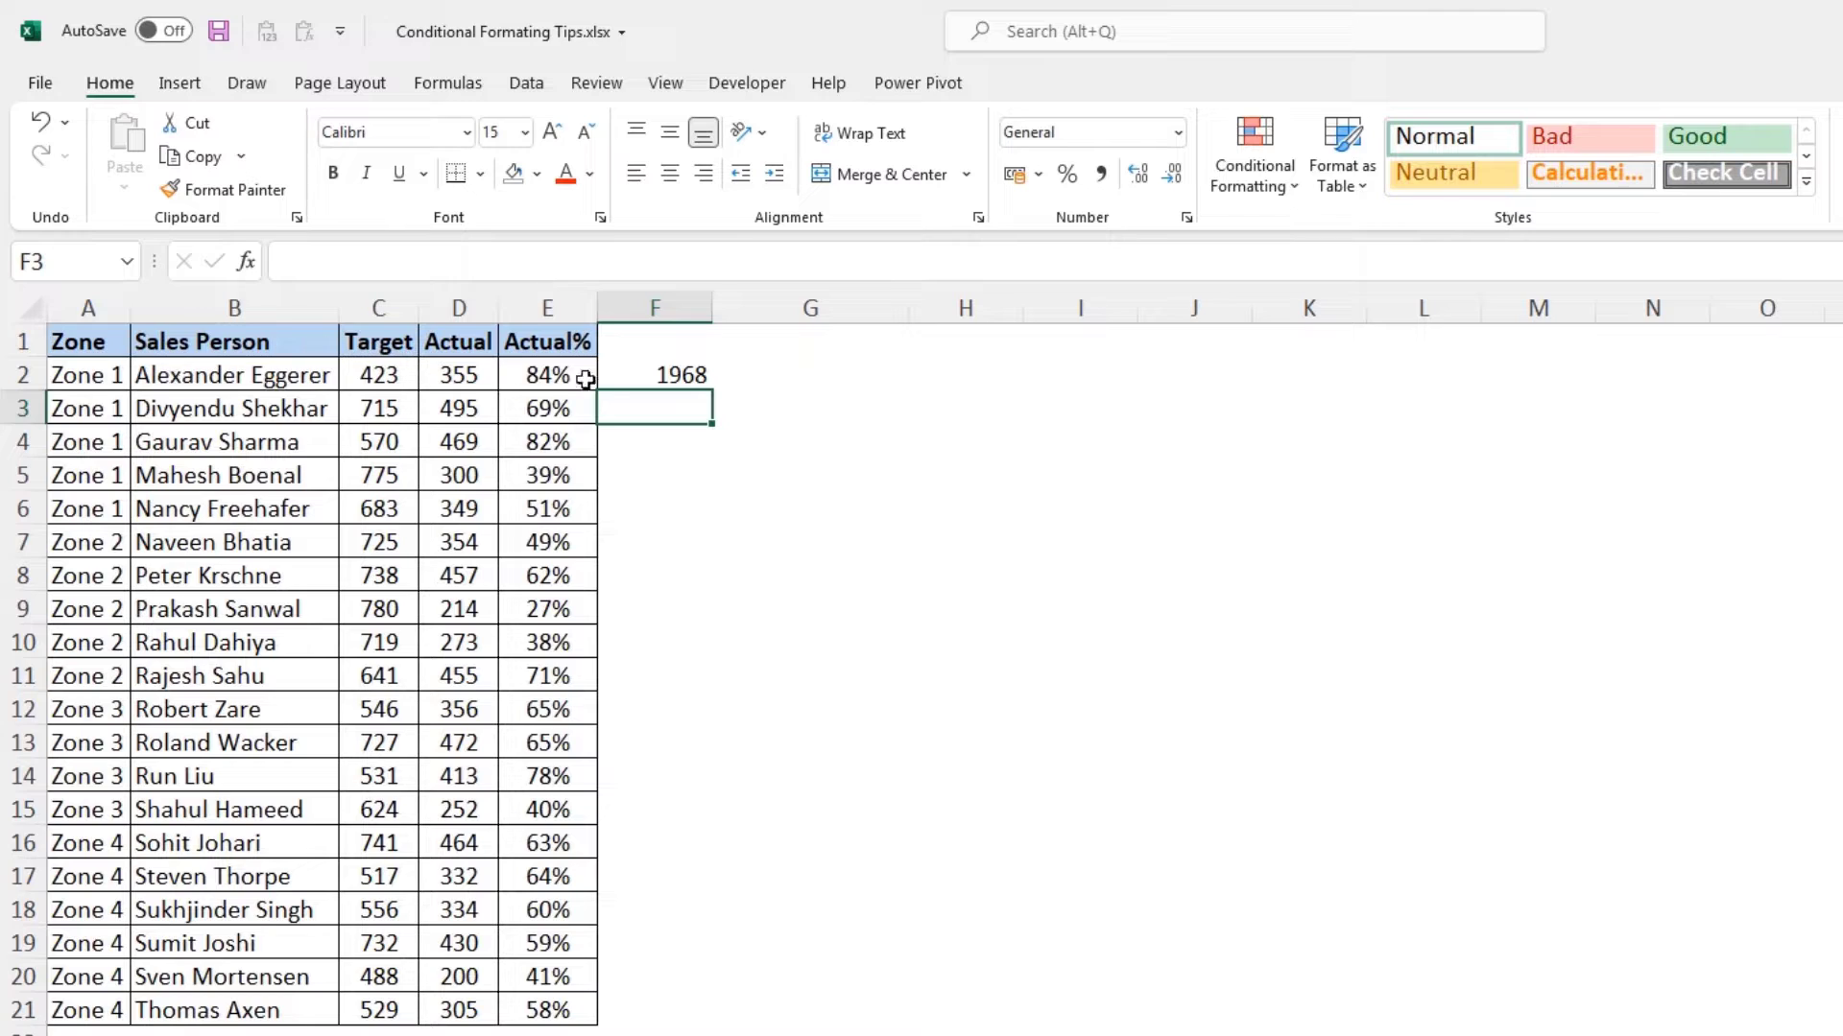
Extend the F2 formula with a division by a copy of its own SUMIFS expression.
click(639, 366)
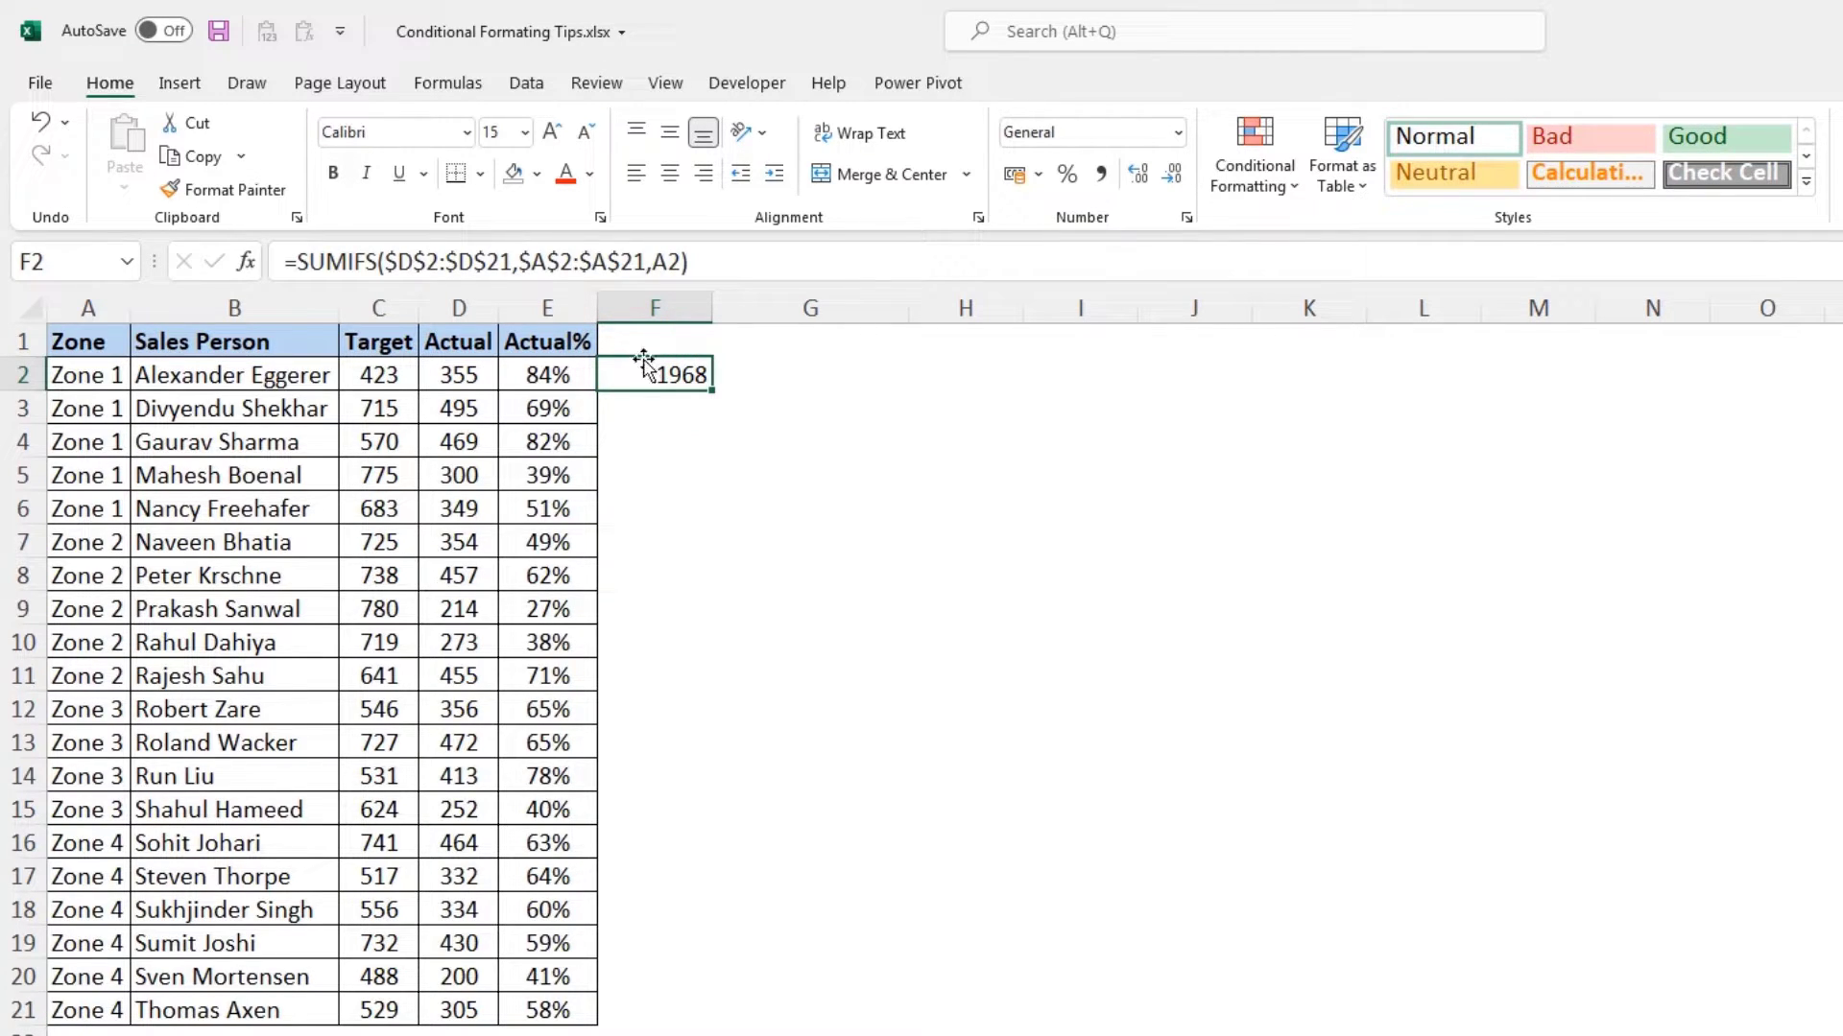
drag(710, 261, 293, 261)
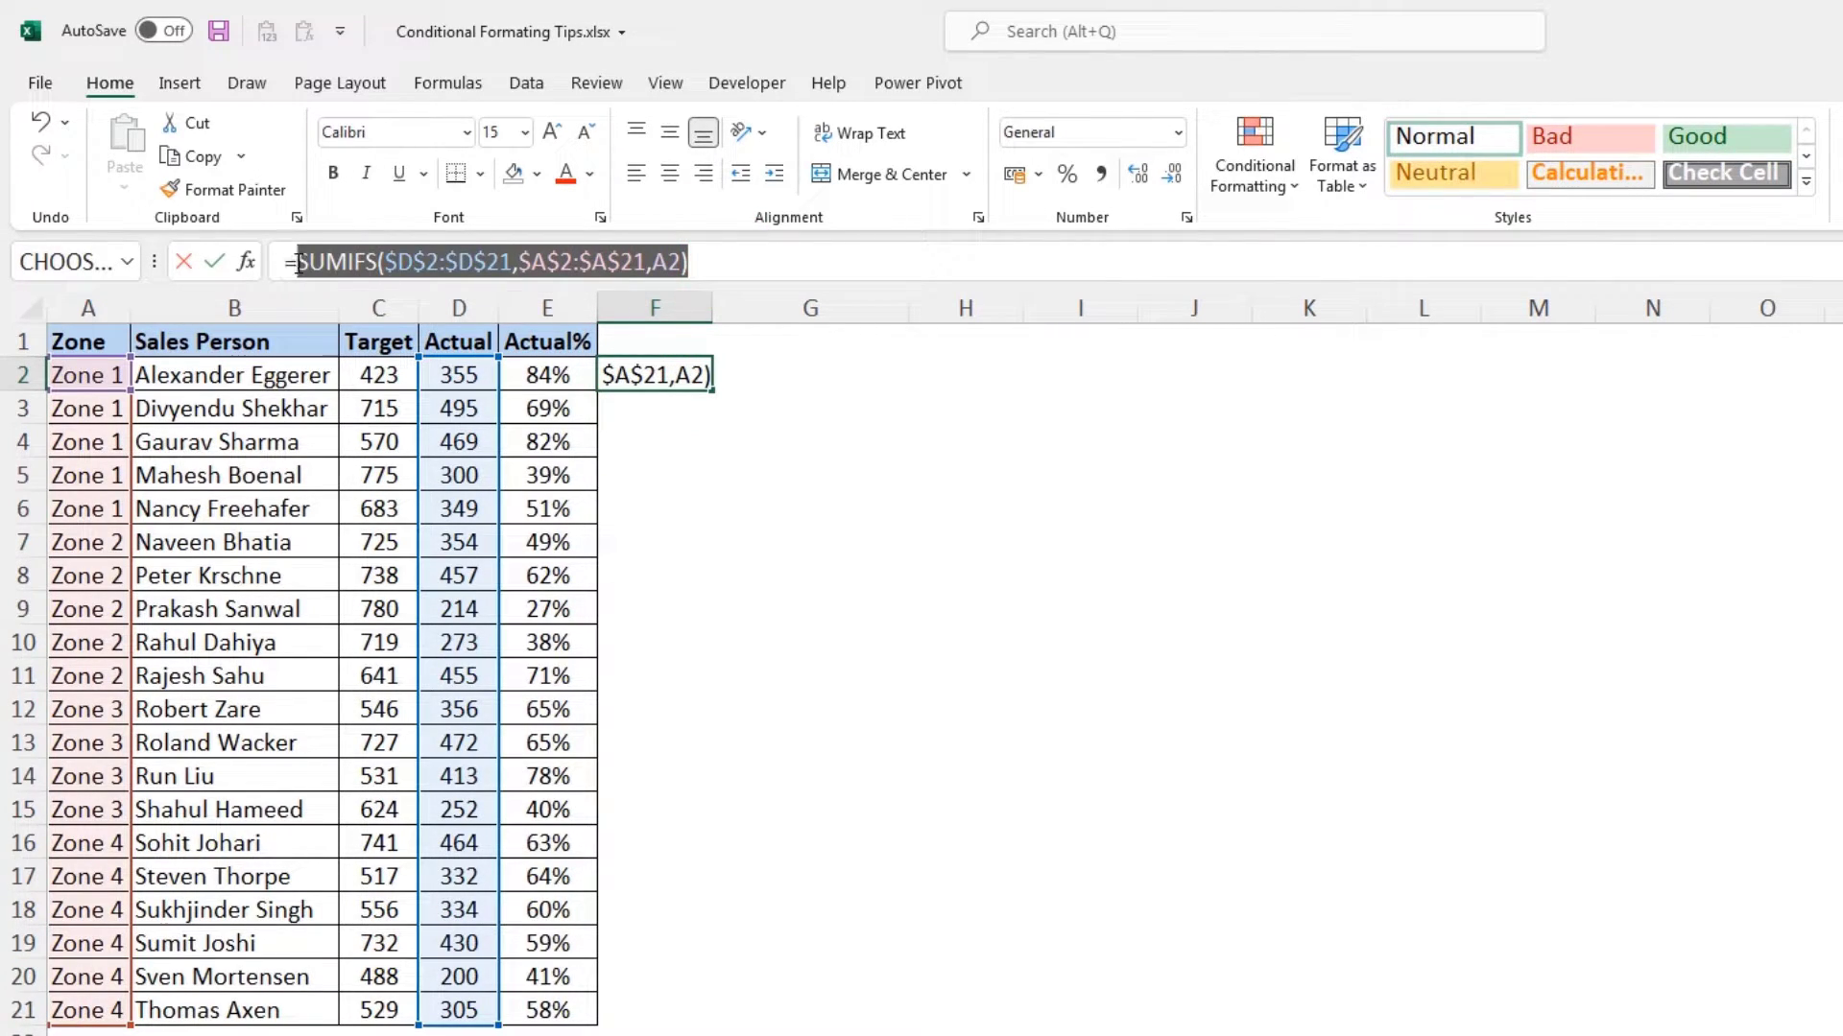
right_click(327, 261)
click(382, 315)
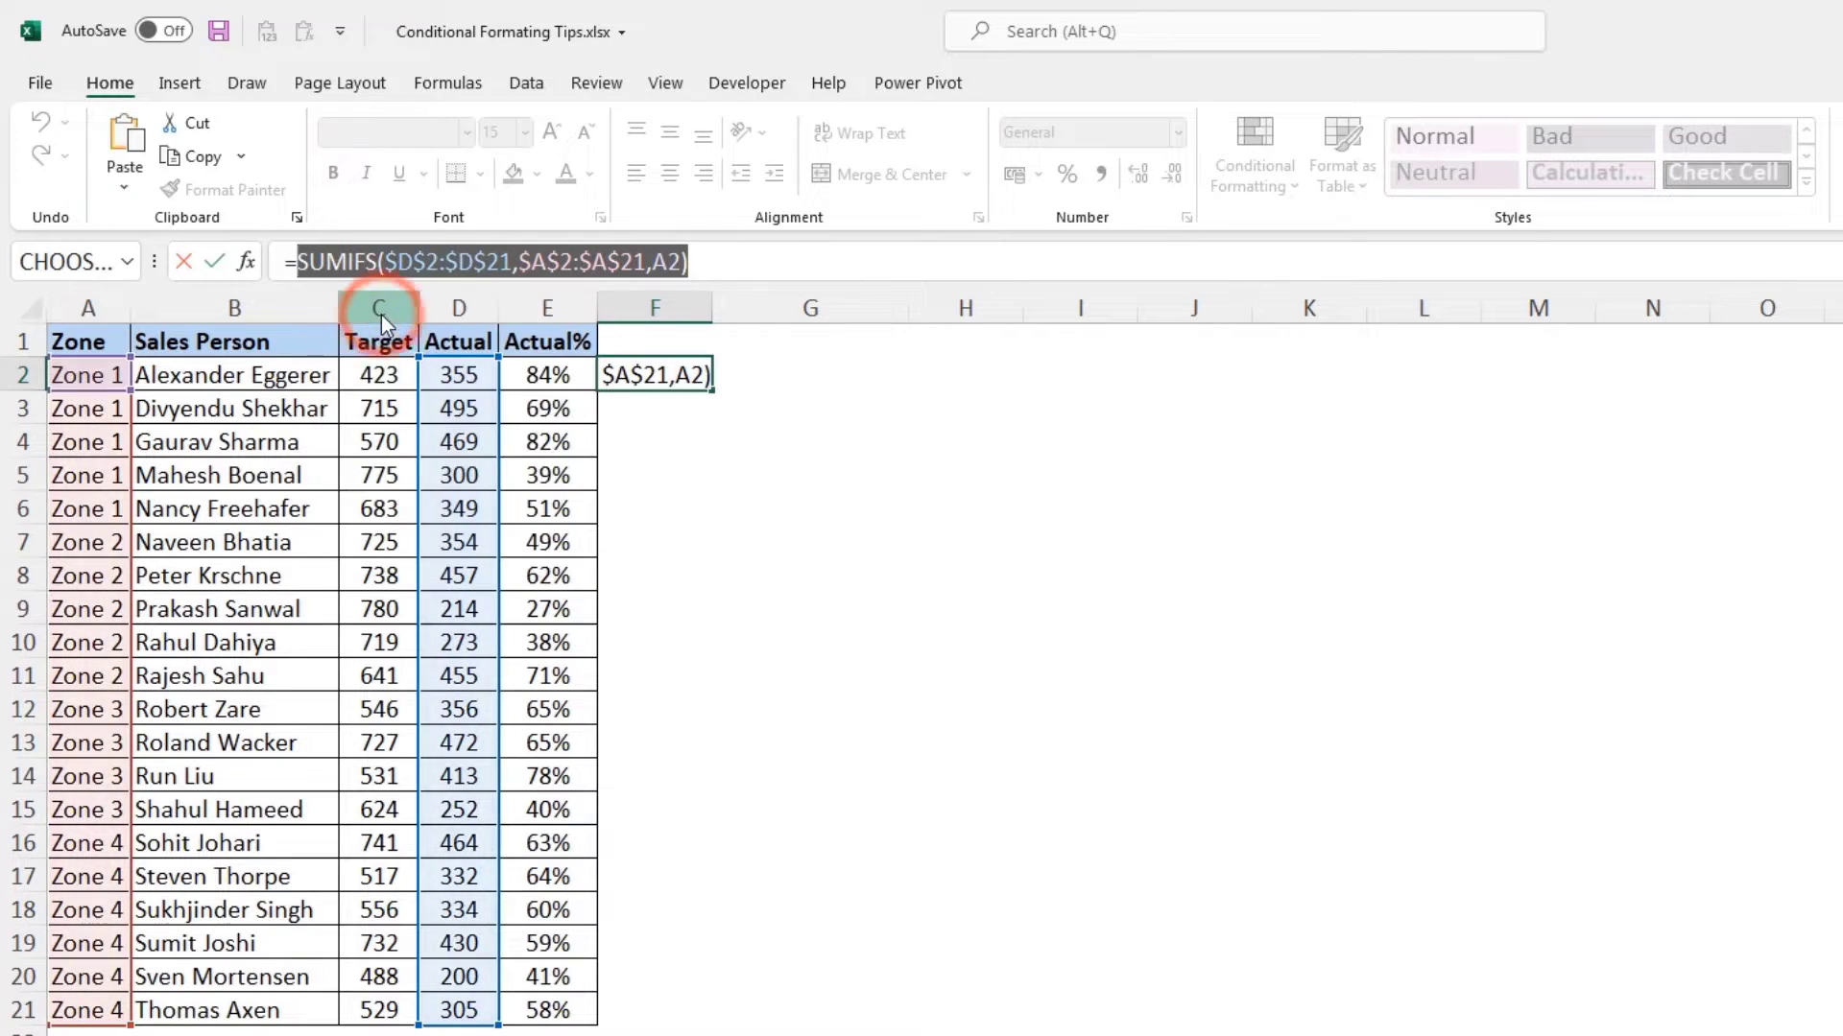
click(768, 268)
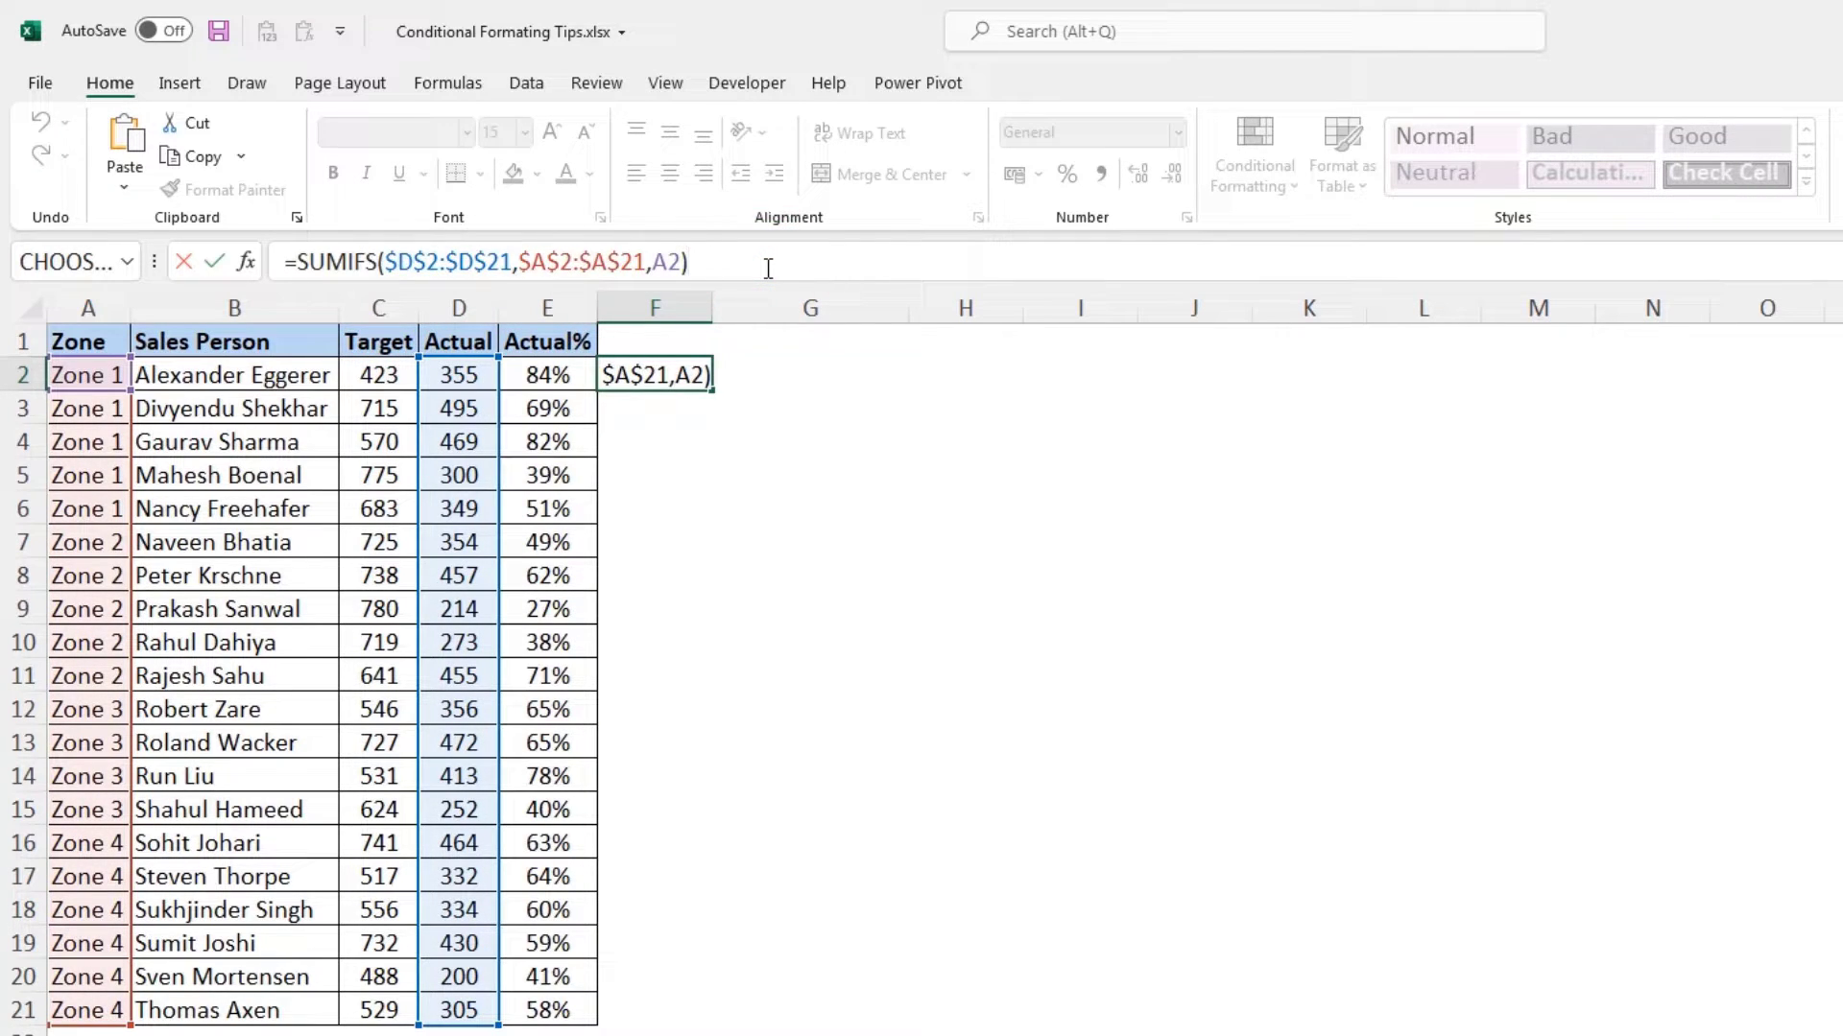
text(/)
right_click(768, 268)
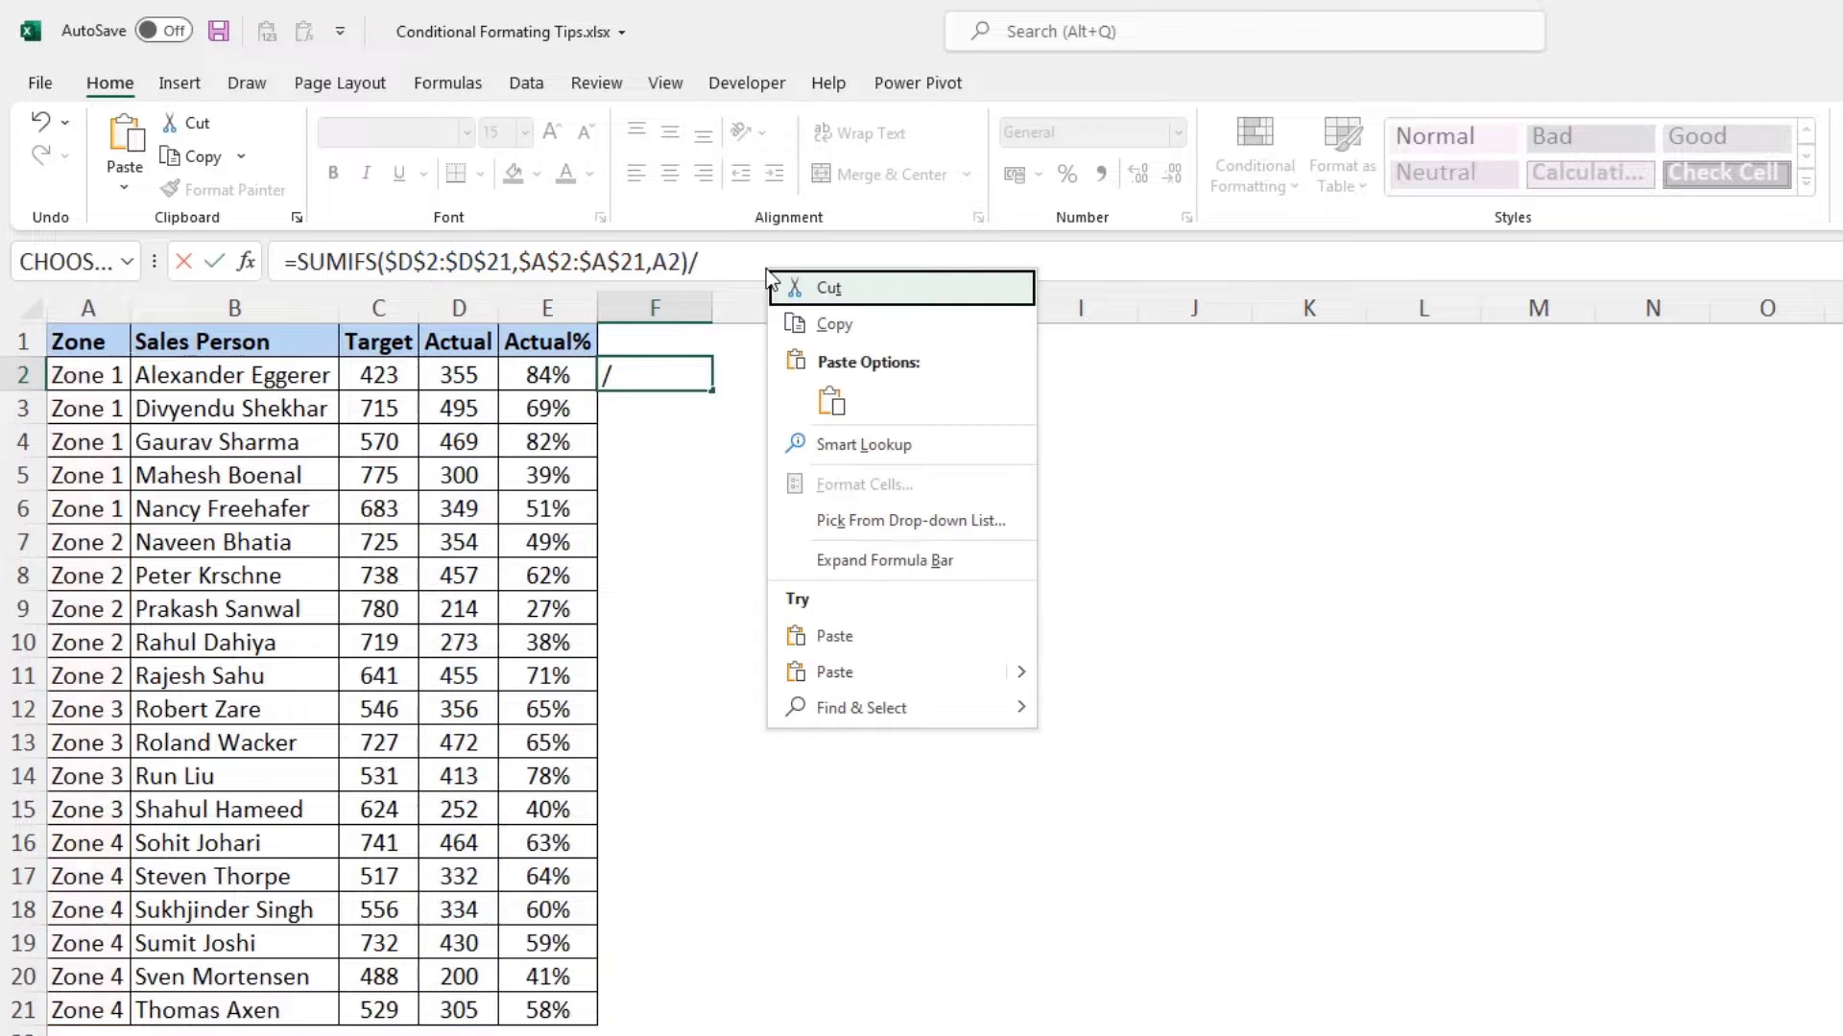
click(831, 401)
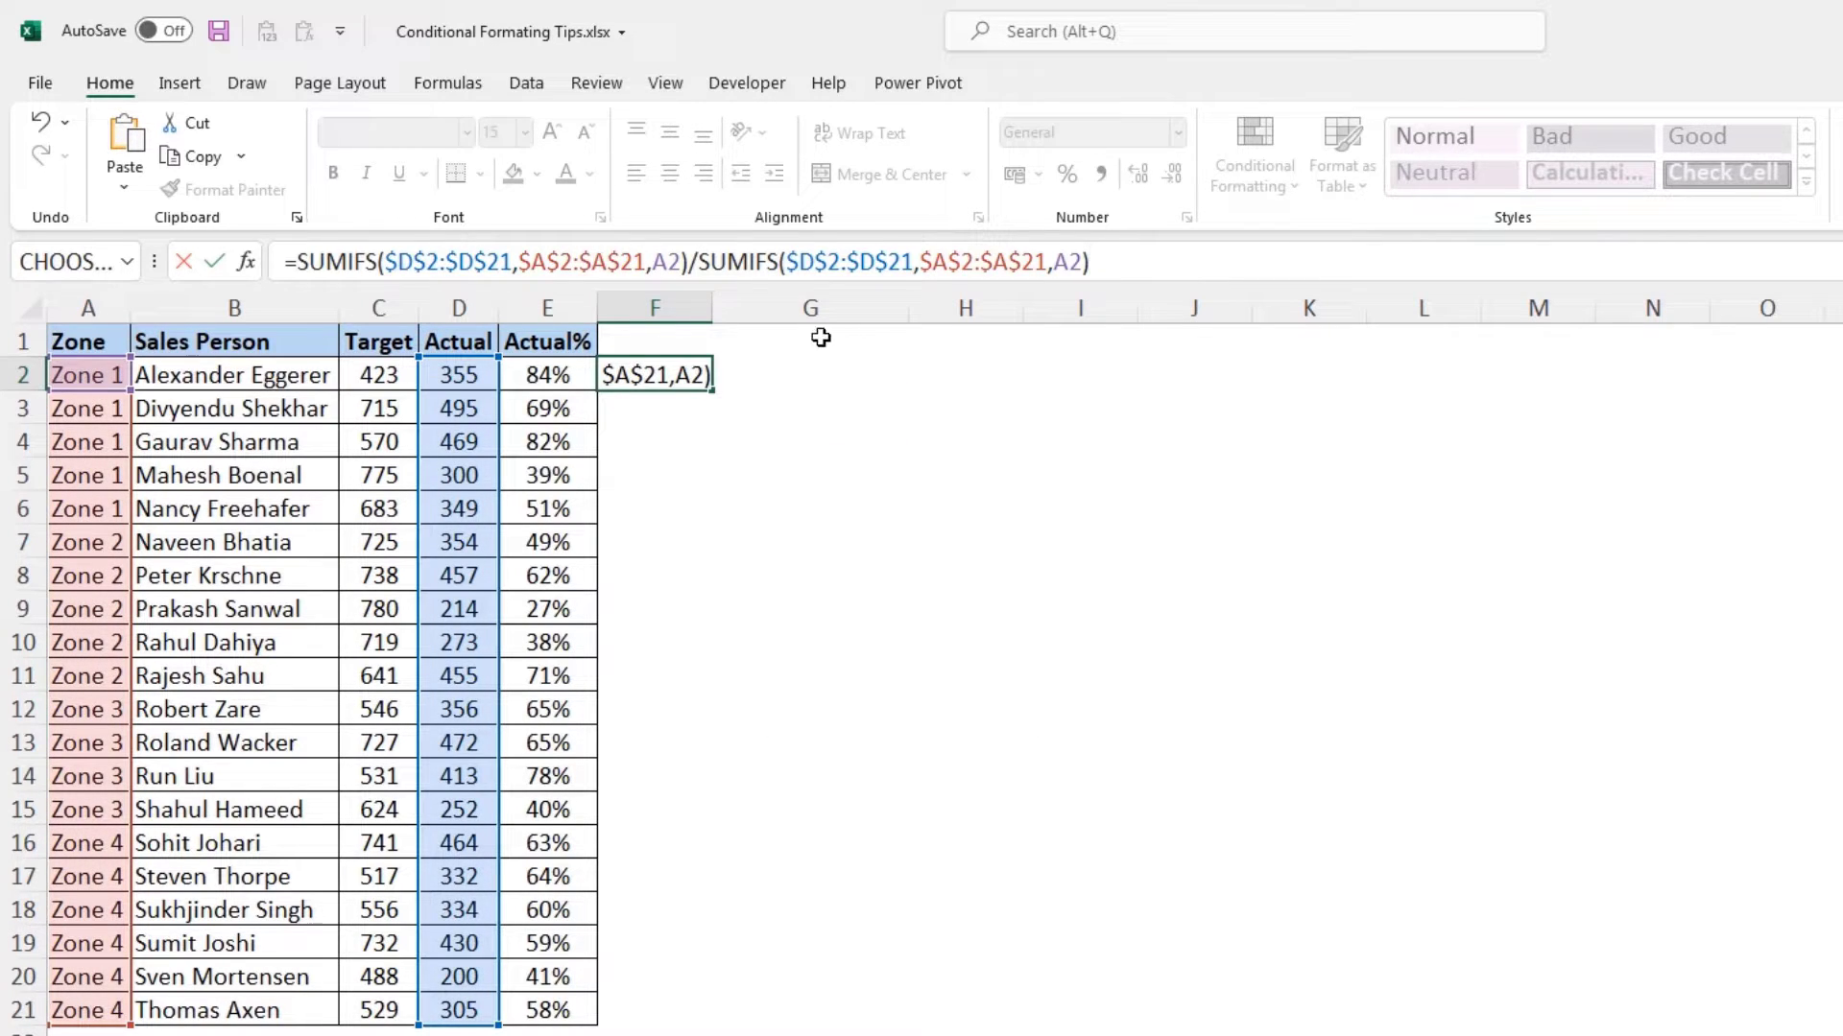
Change the second SUMIFS sum range in F2 to $C$2:$C$21 and format the cell as a percentage.
drag(791, 264, 913, 266)
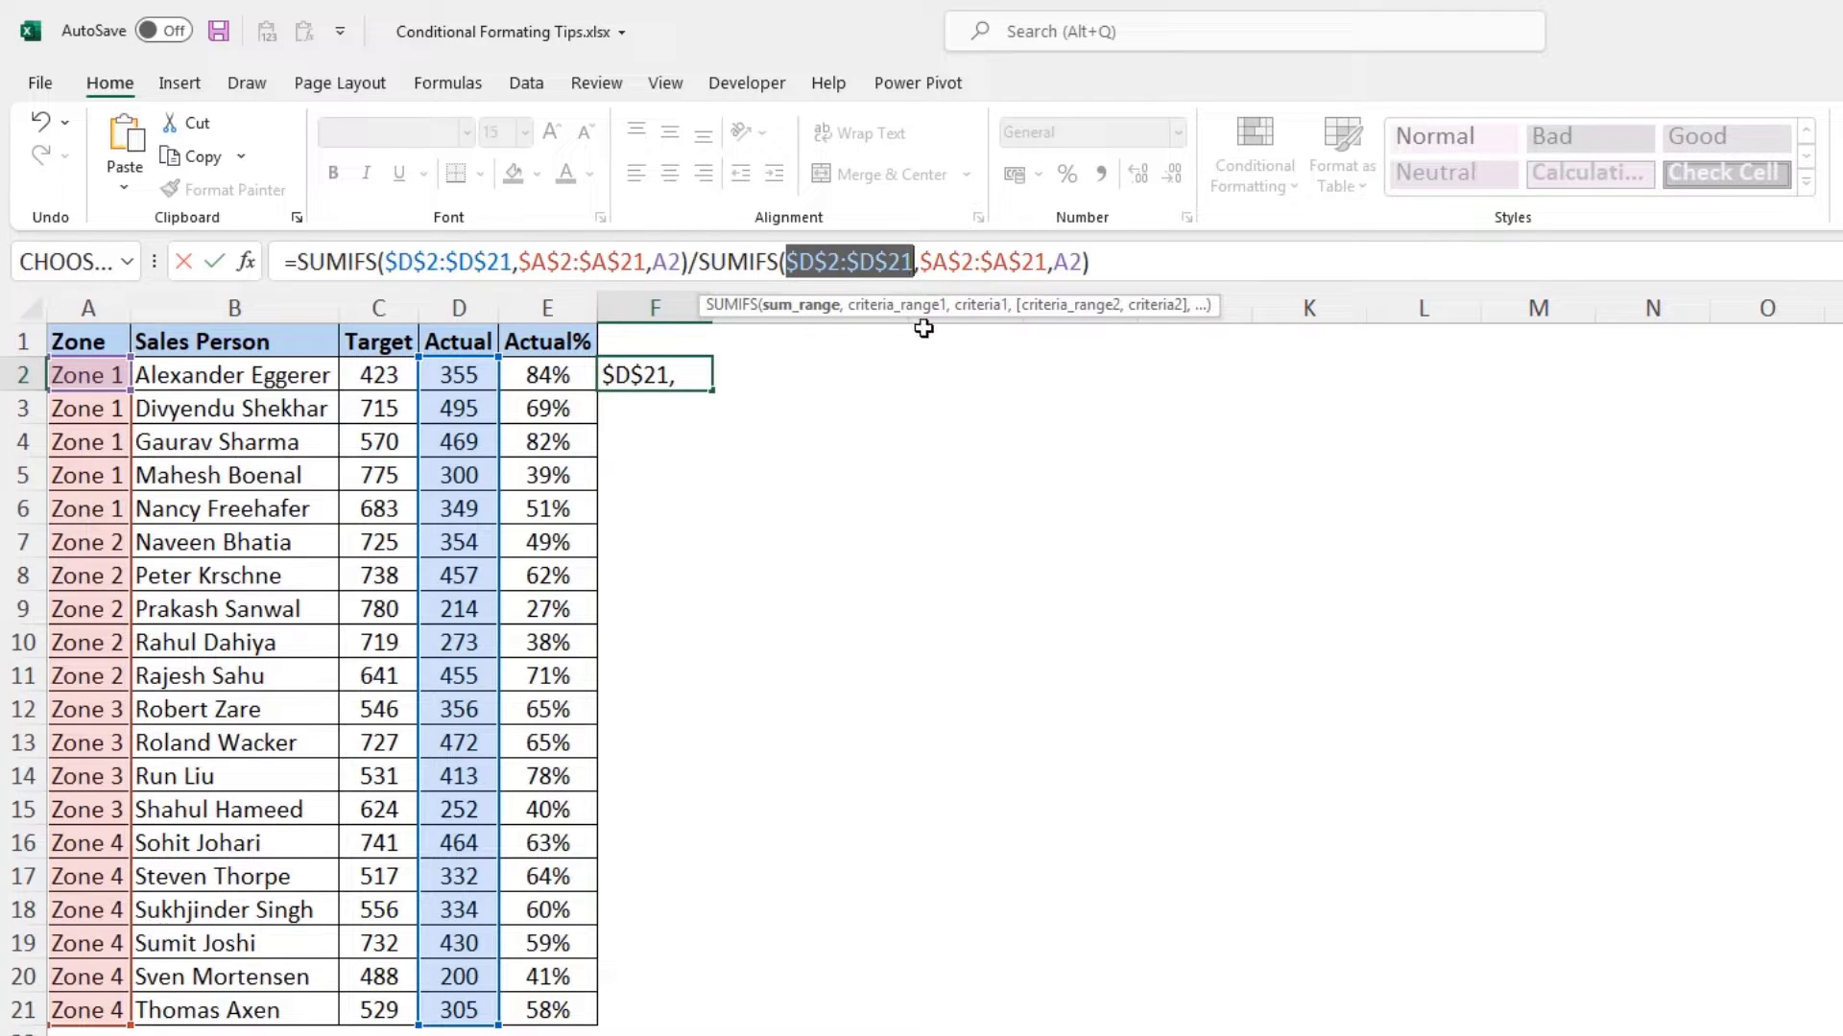
key(BackSpace)
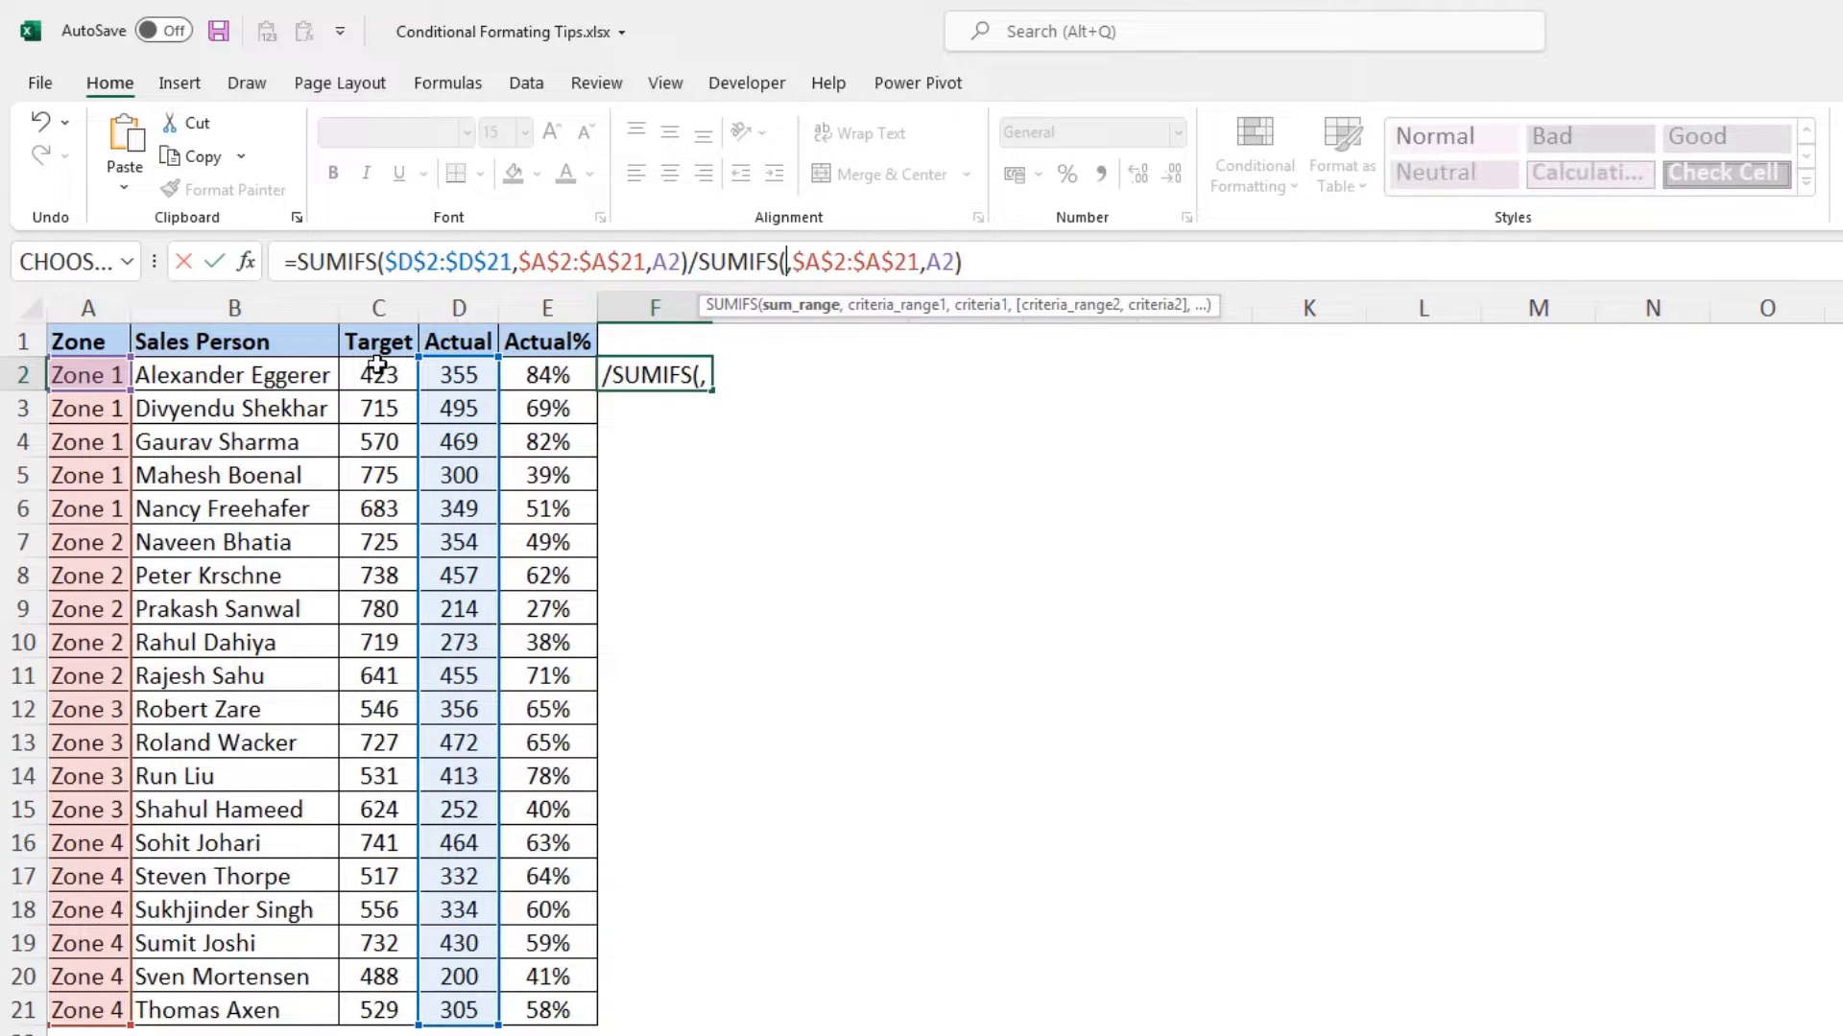
drag(378, 365, 387, 1001)
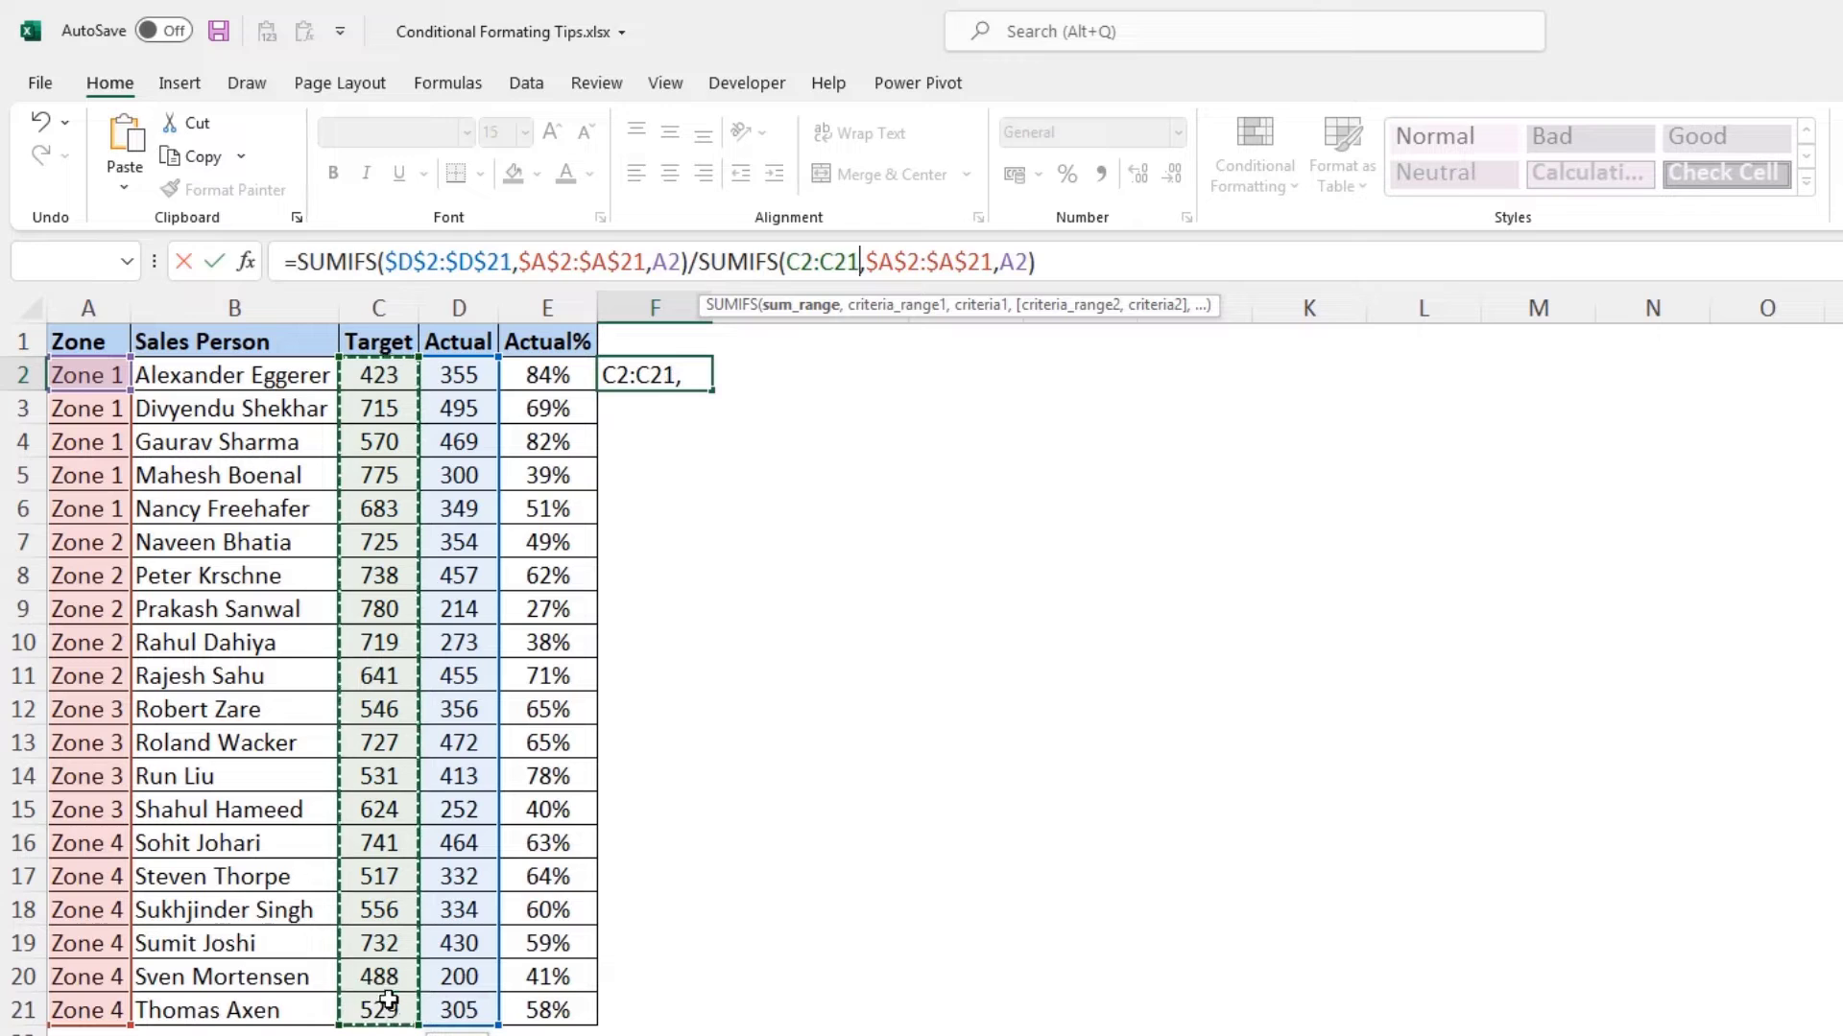
key(F4)
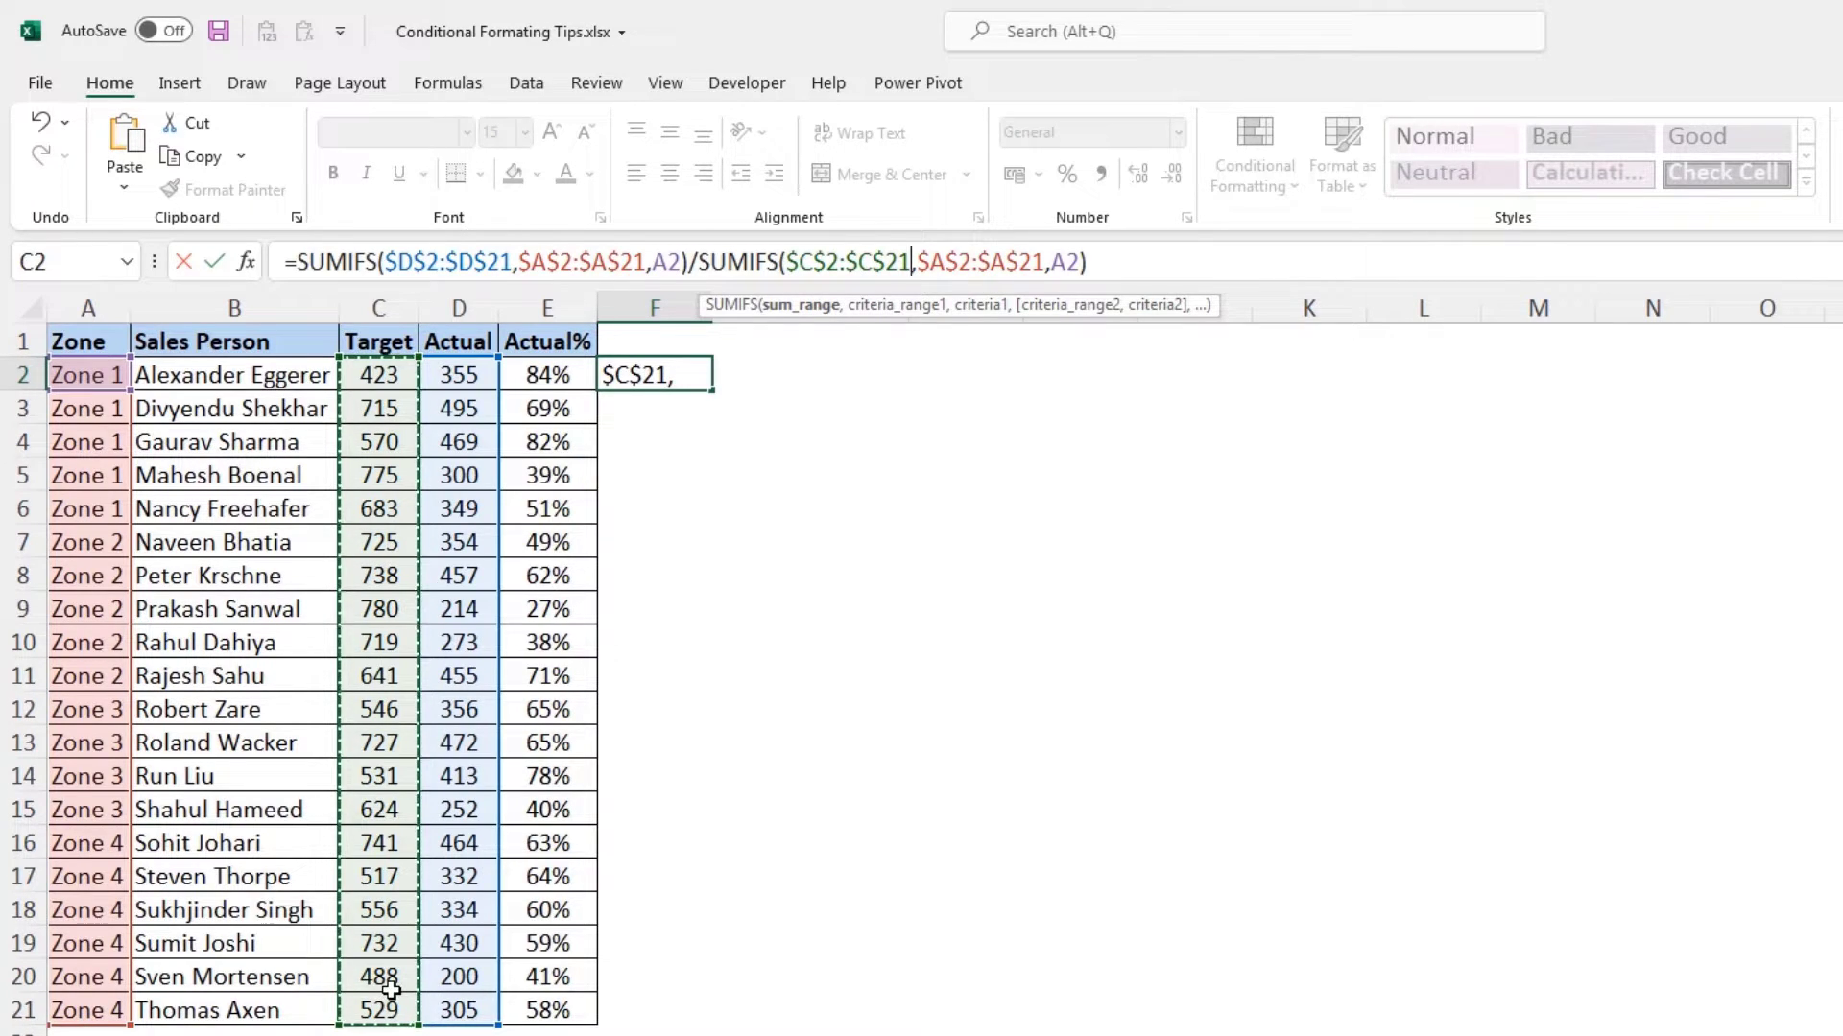
key(Return)
click(661, 377)
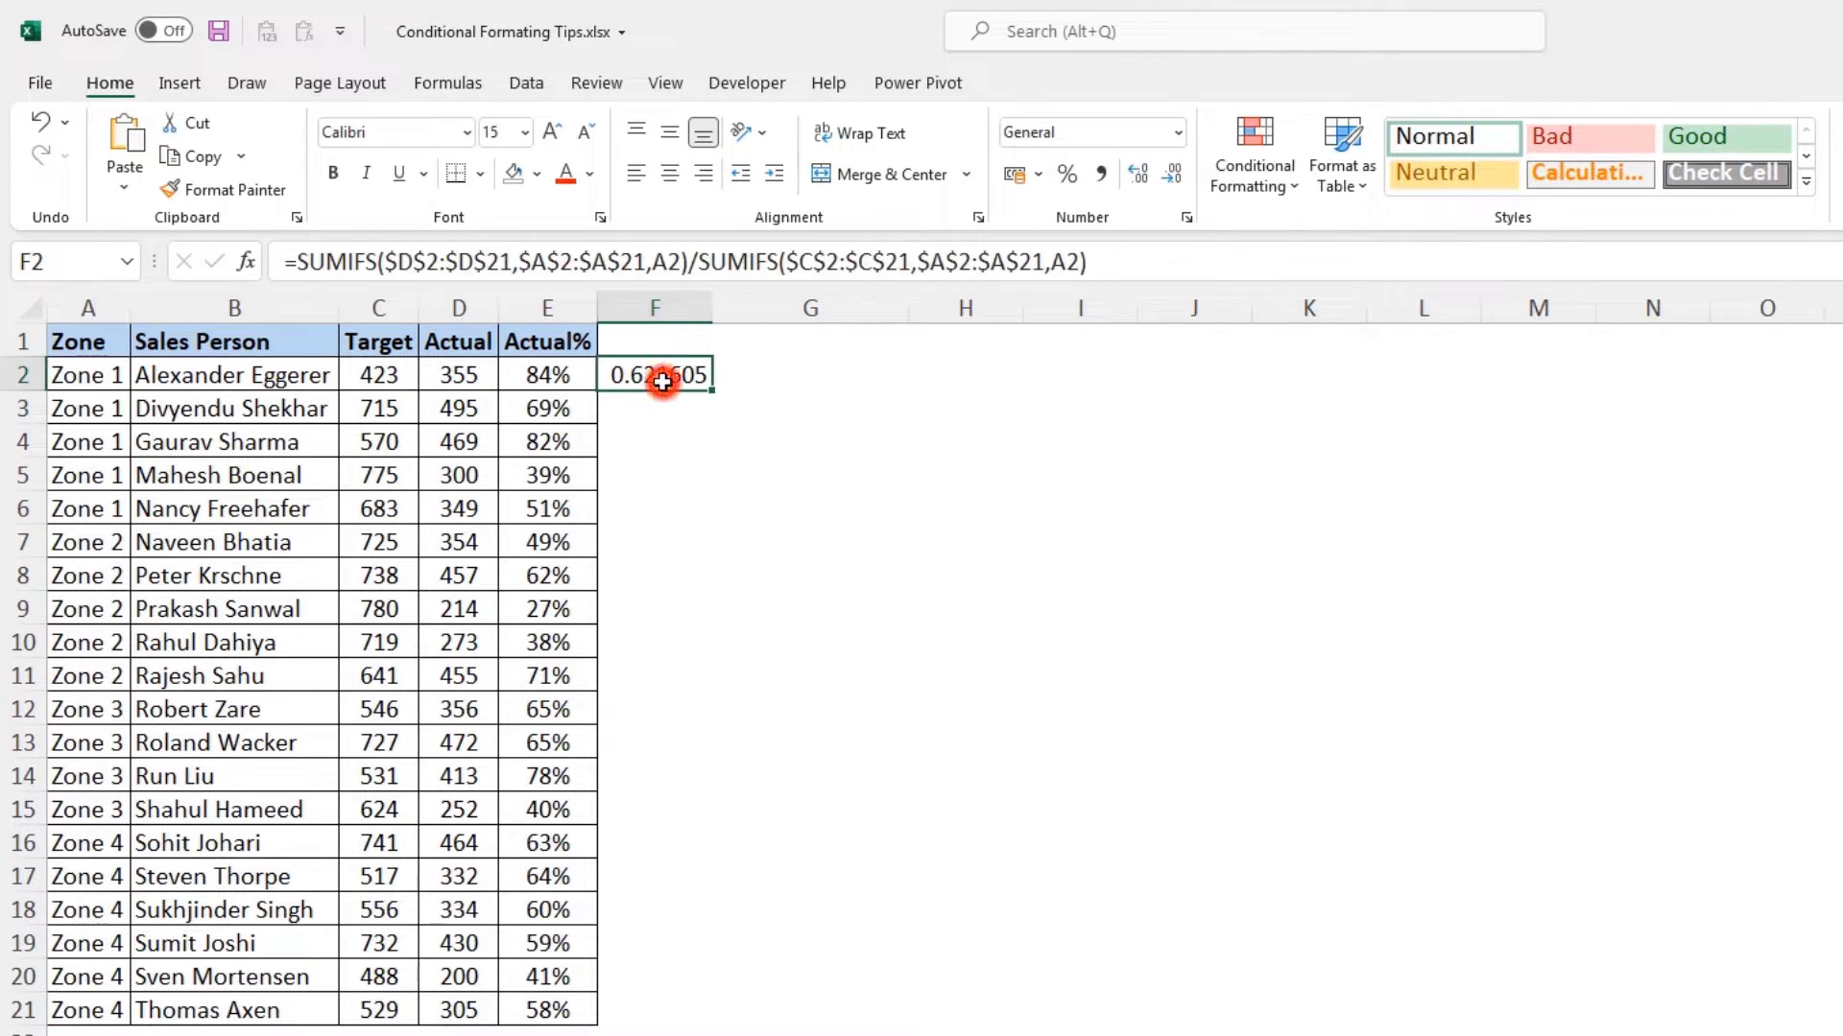
key(ctrl+shift+5)
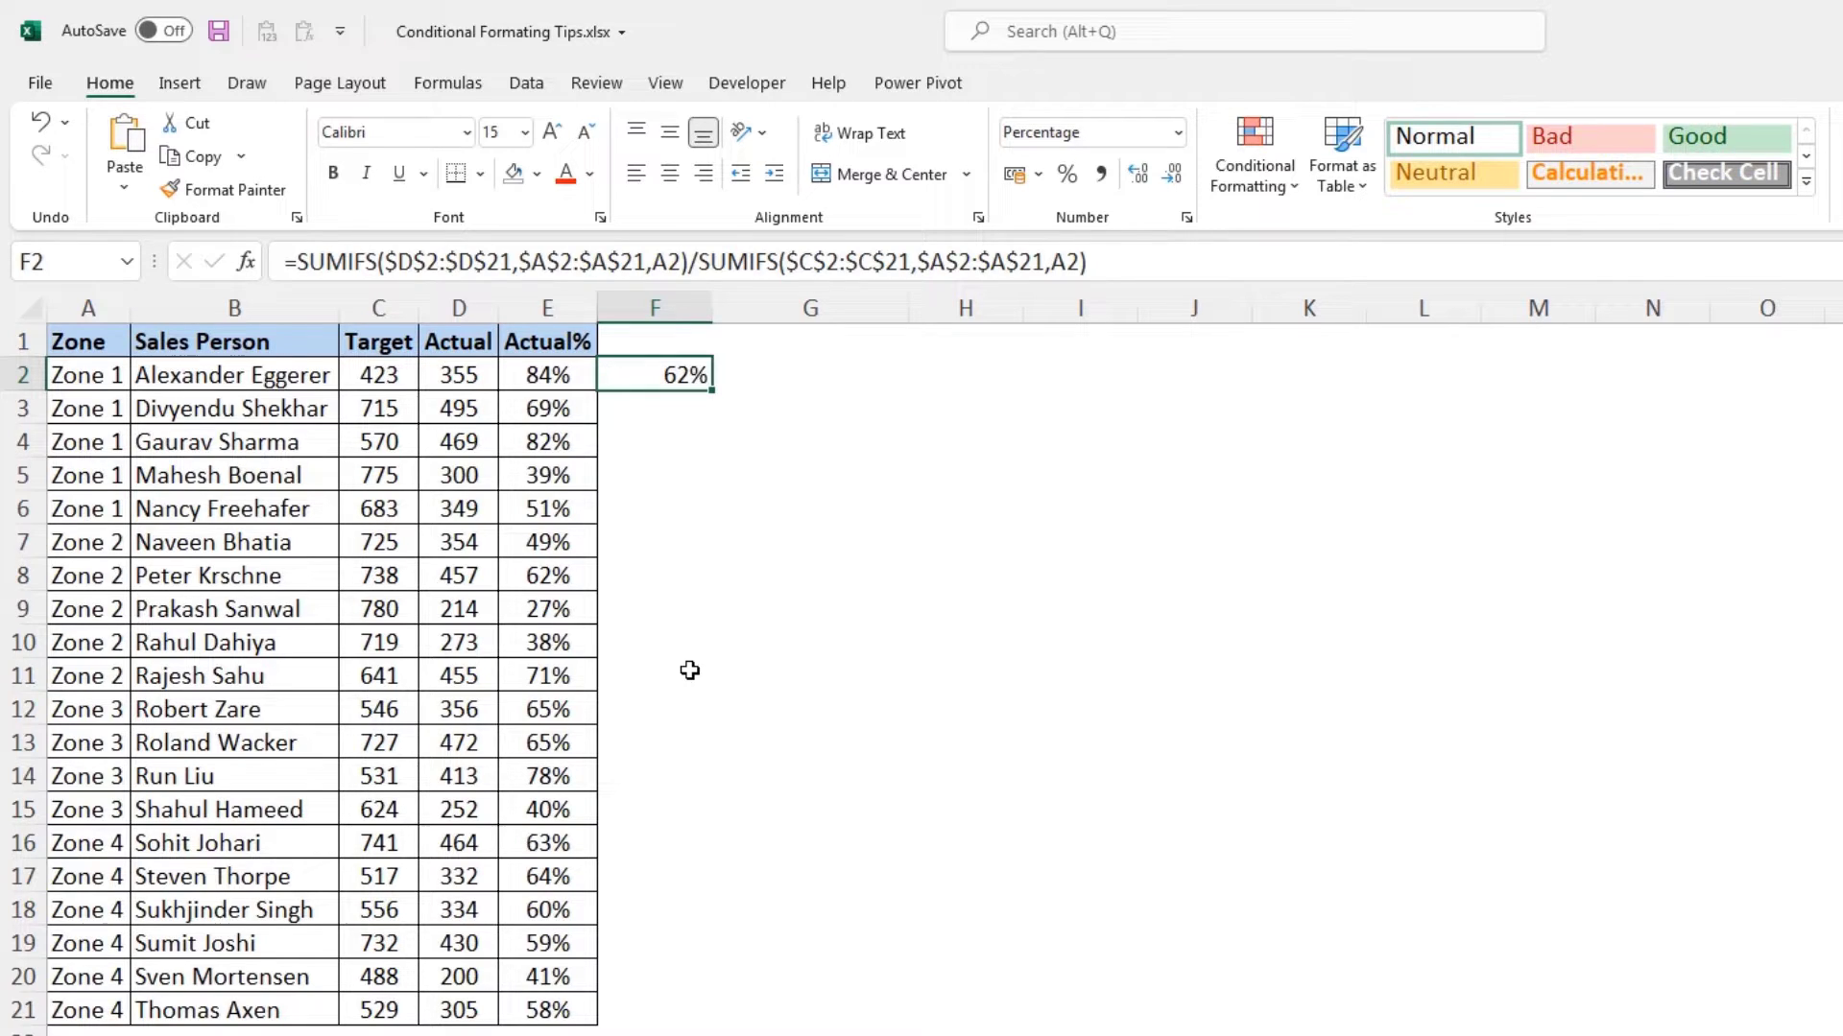
Enter =E2<F2 in G2 to compare the person's Actual% with the zone percentage.
click(758, 376)
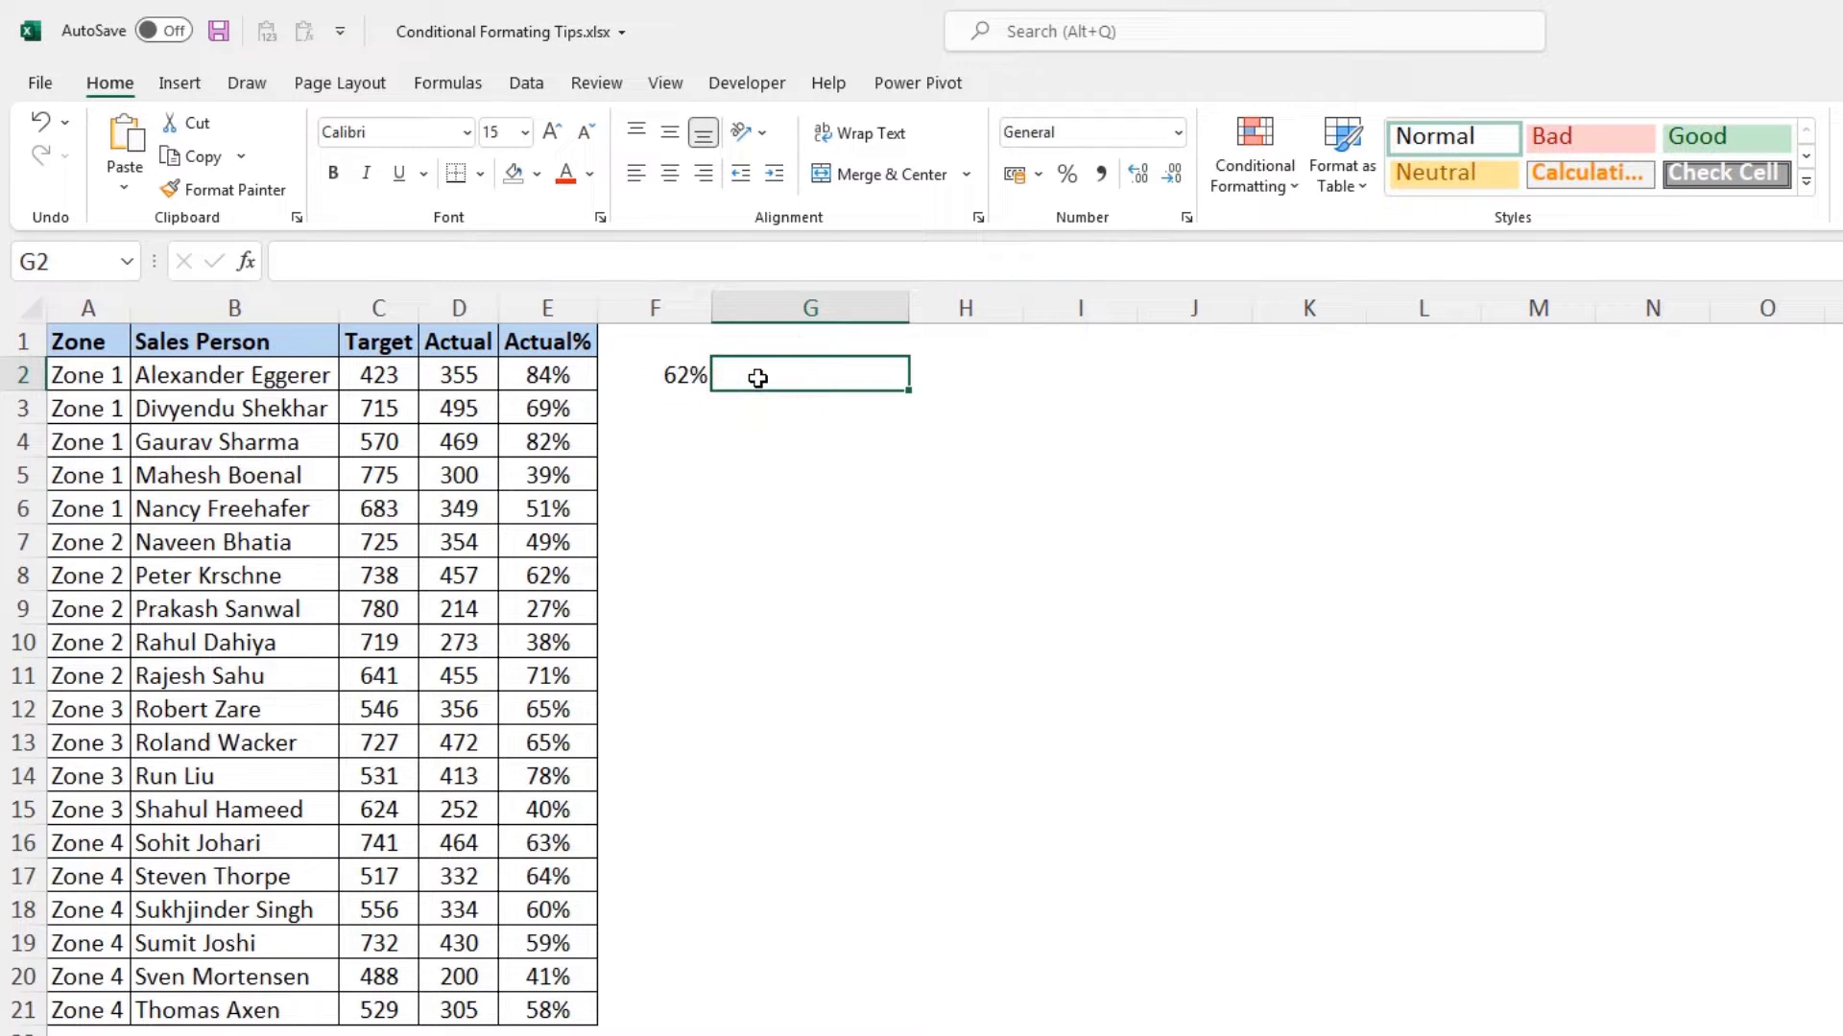
text(=)
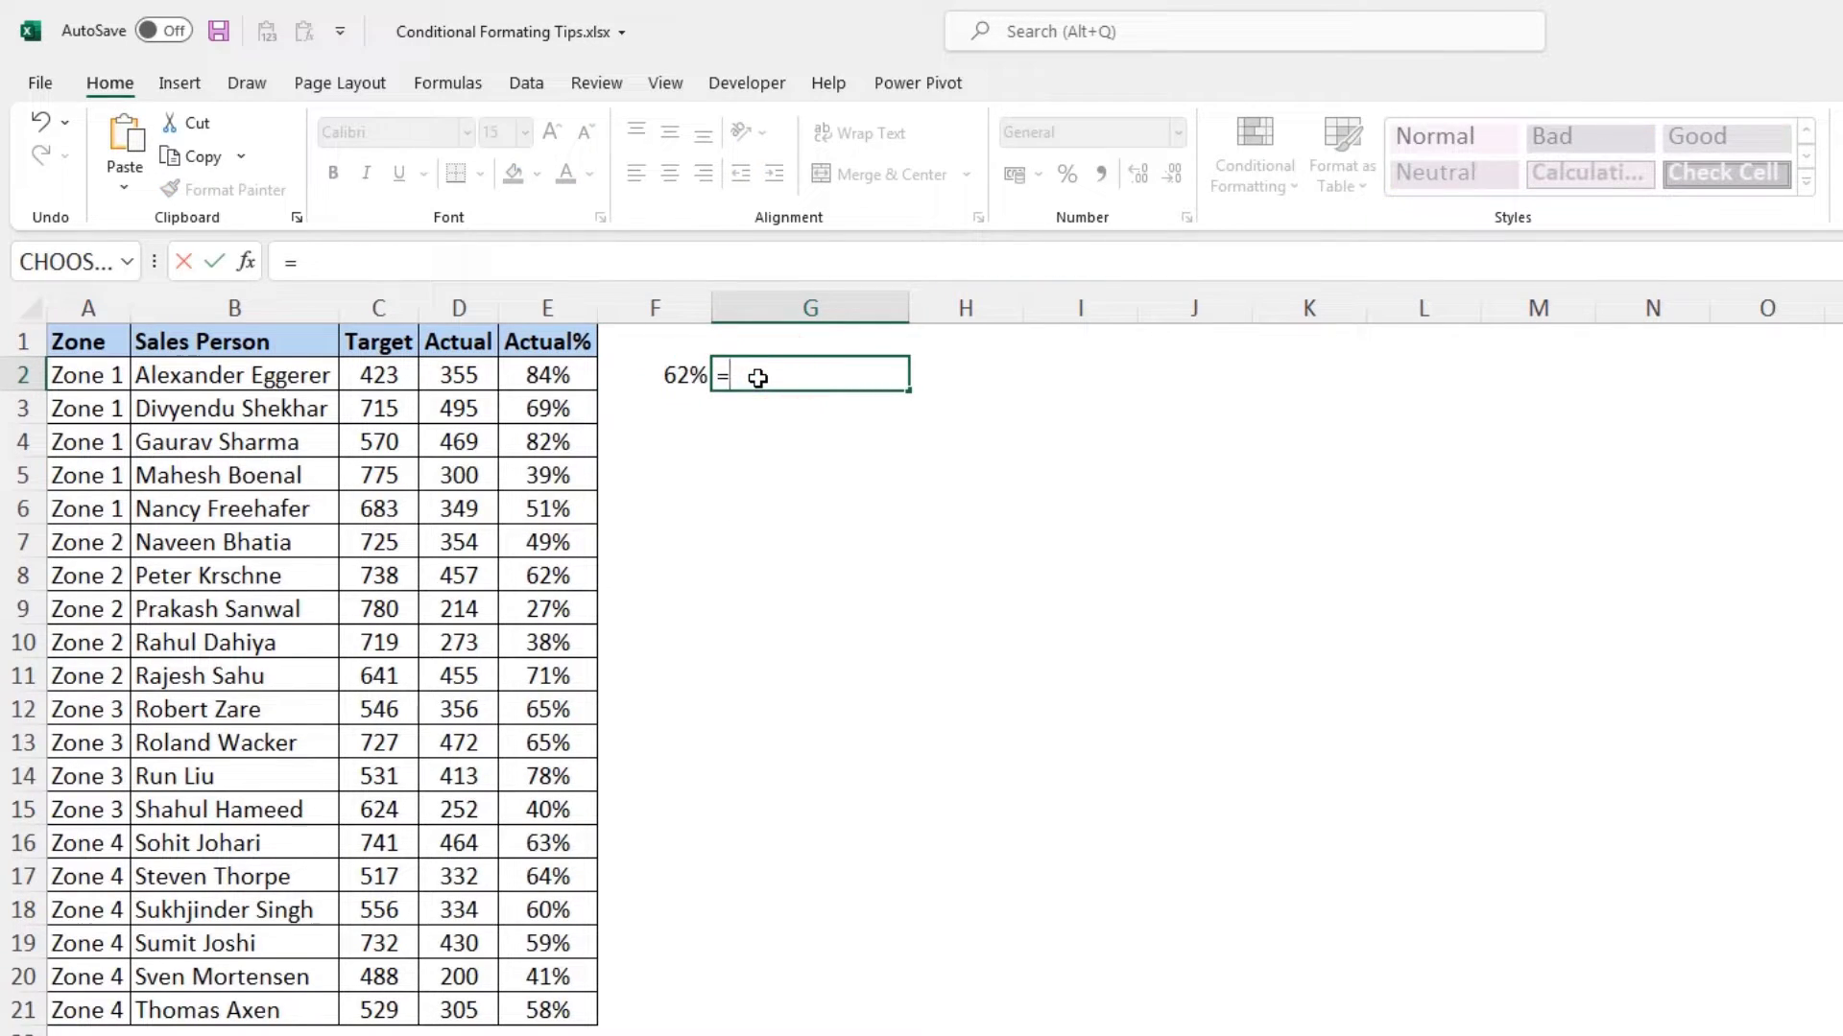
click(560, 375)
text(<)
click(672, 377)
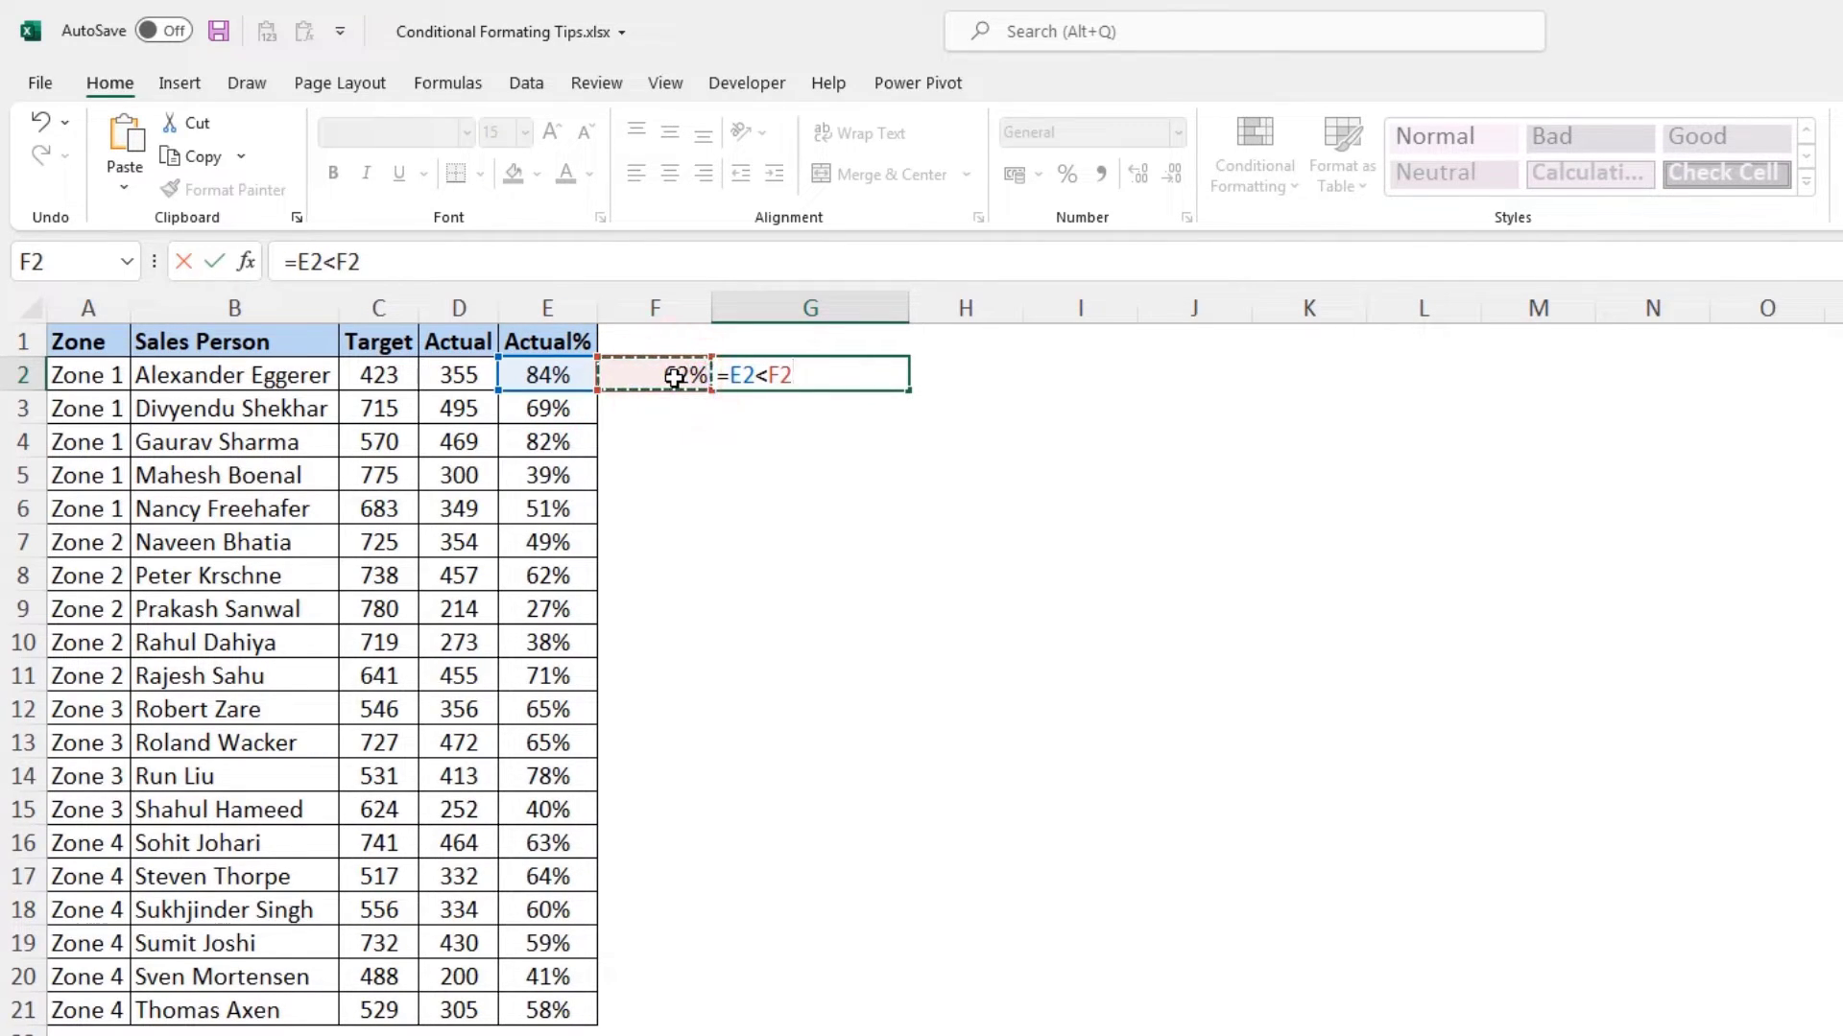
key(Return)
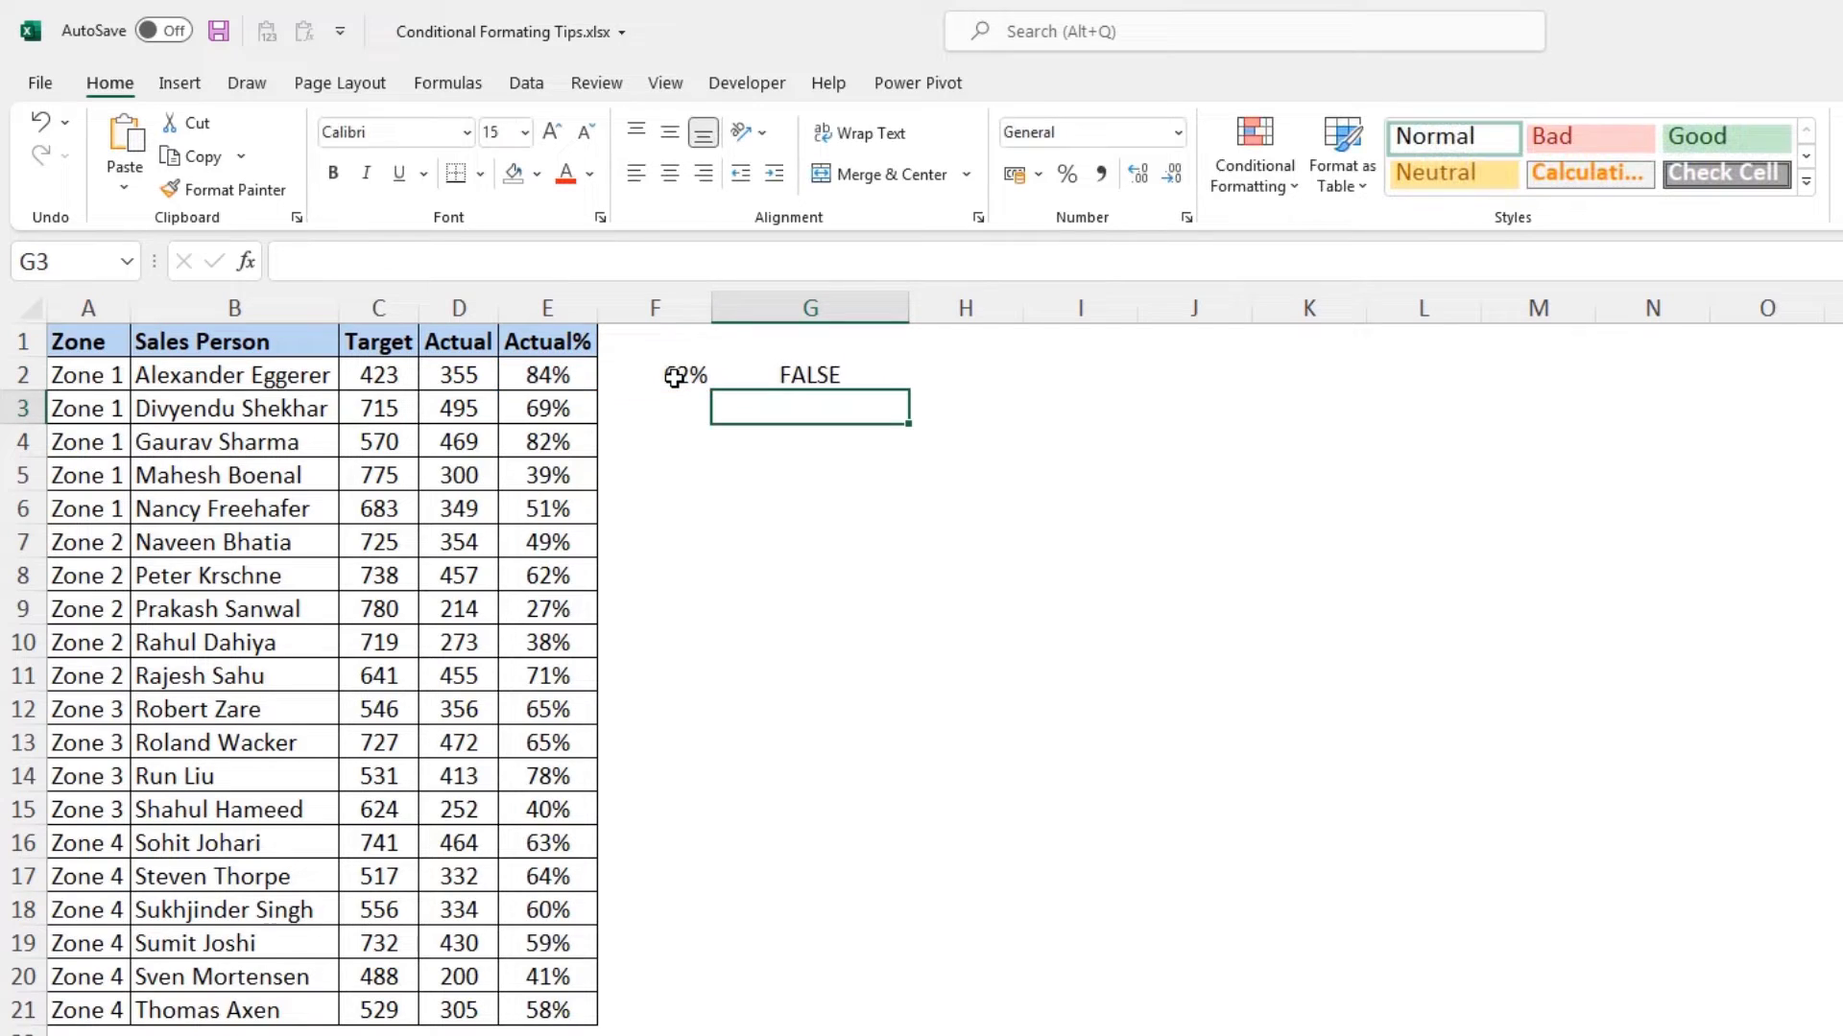
Fill the formulas in F2:G2 down to row 21.
click(675, 377)
drag(700, 377, 851, 399)
double_click(907, 391)
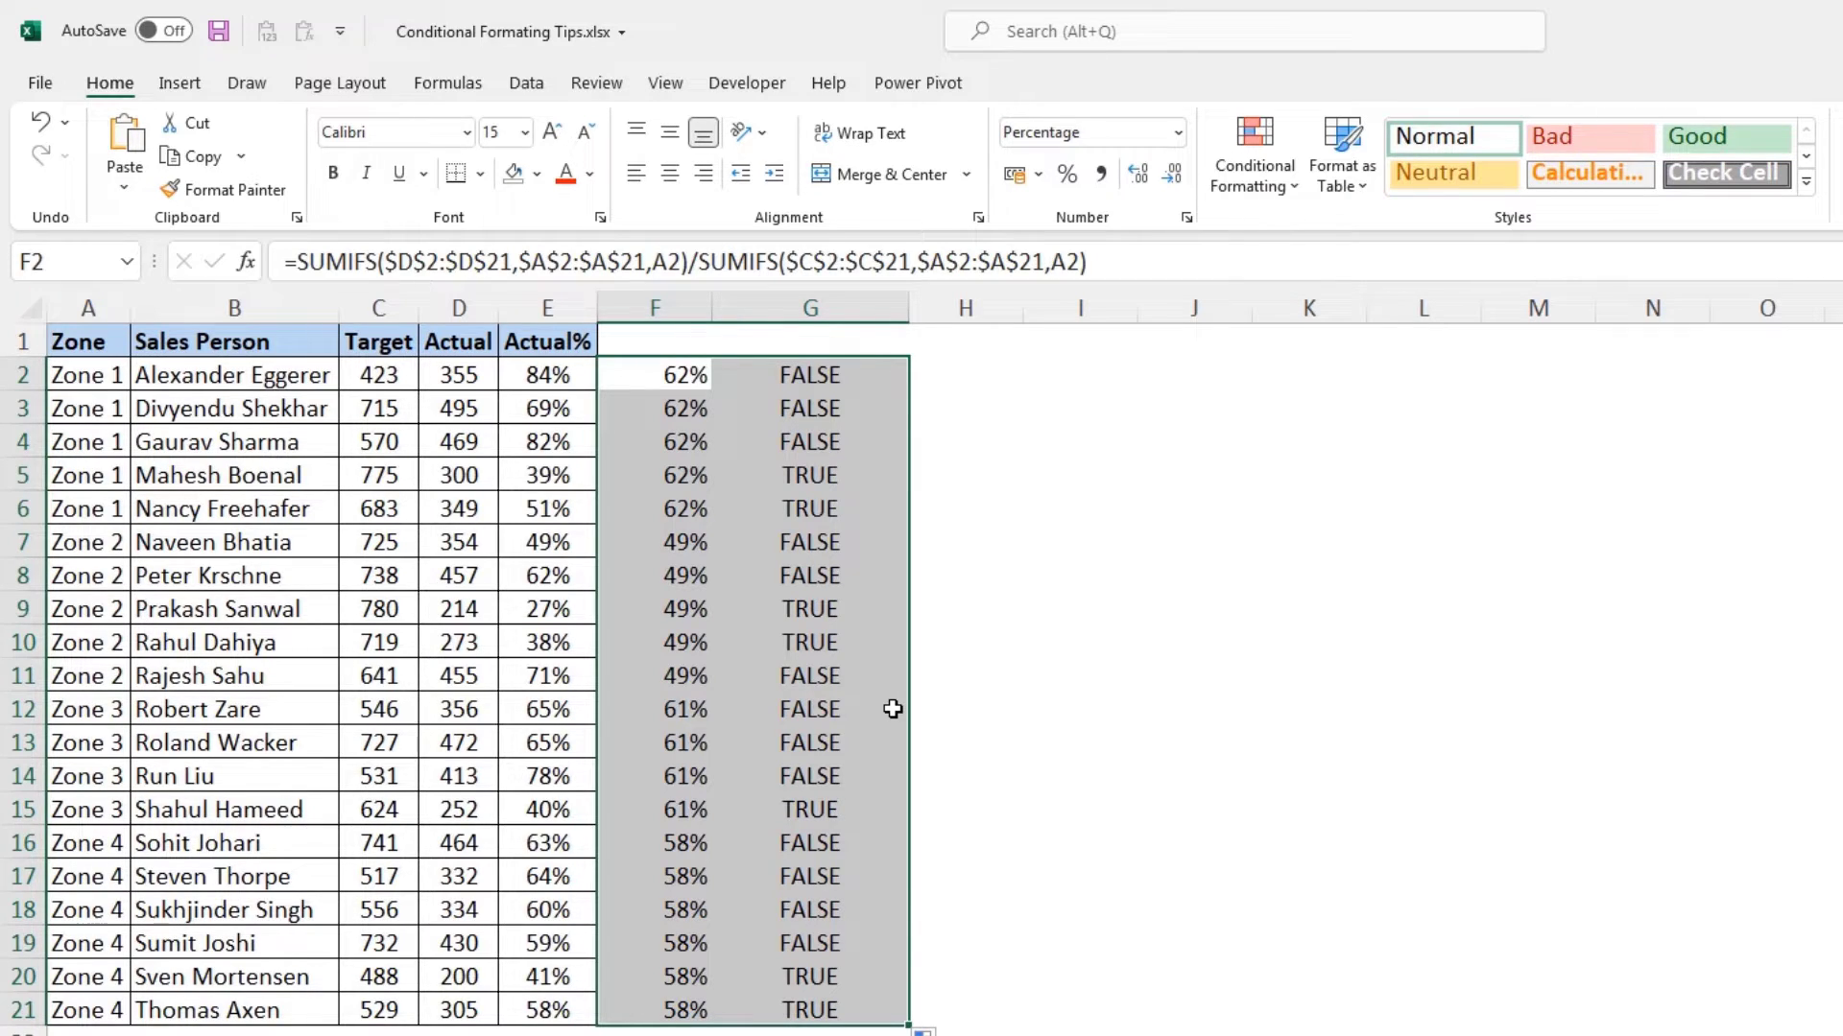
Edit the F2 formula so the SUMIFS division is enclosed in parentheses and preceded by the comparison E2<.
click(674, 375)
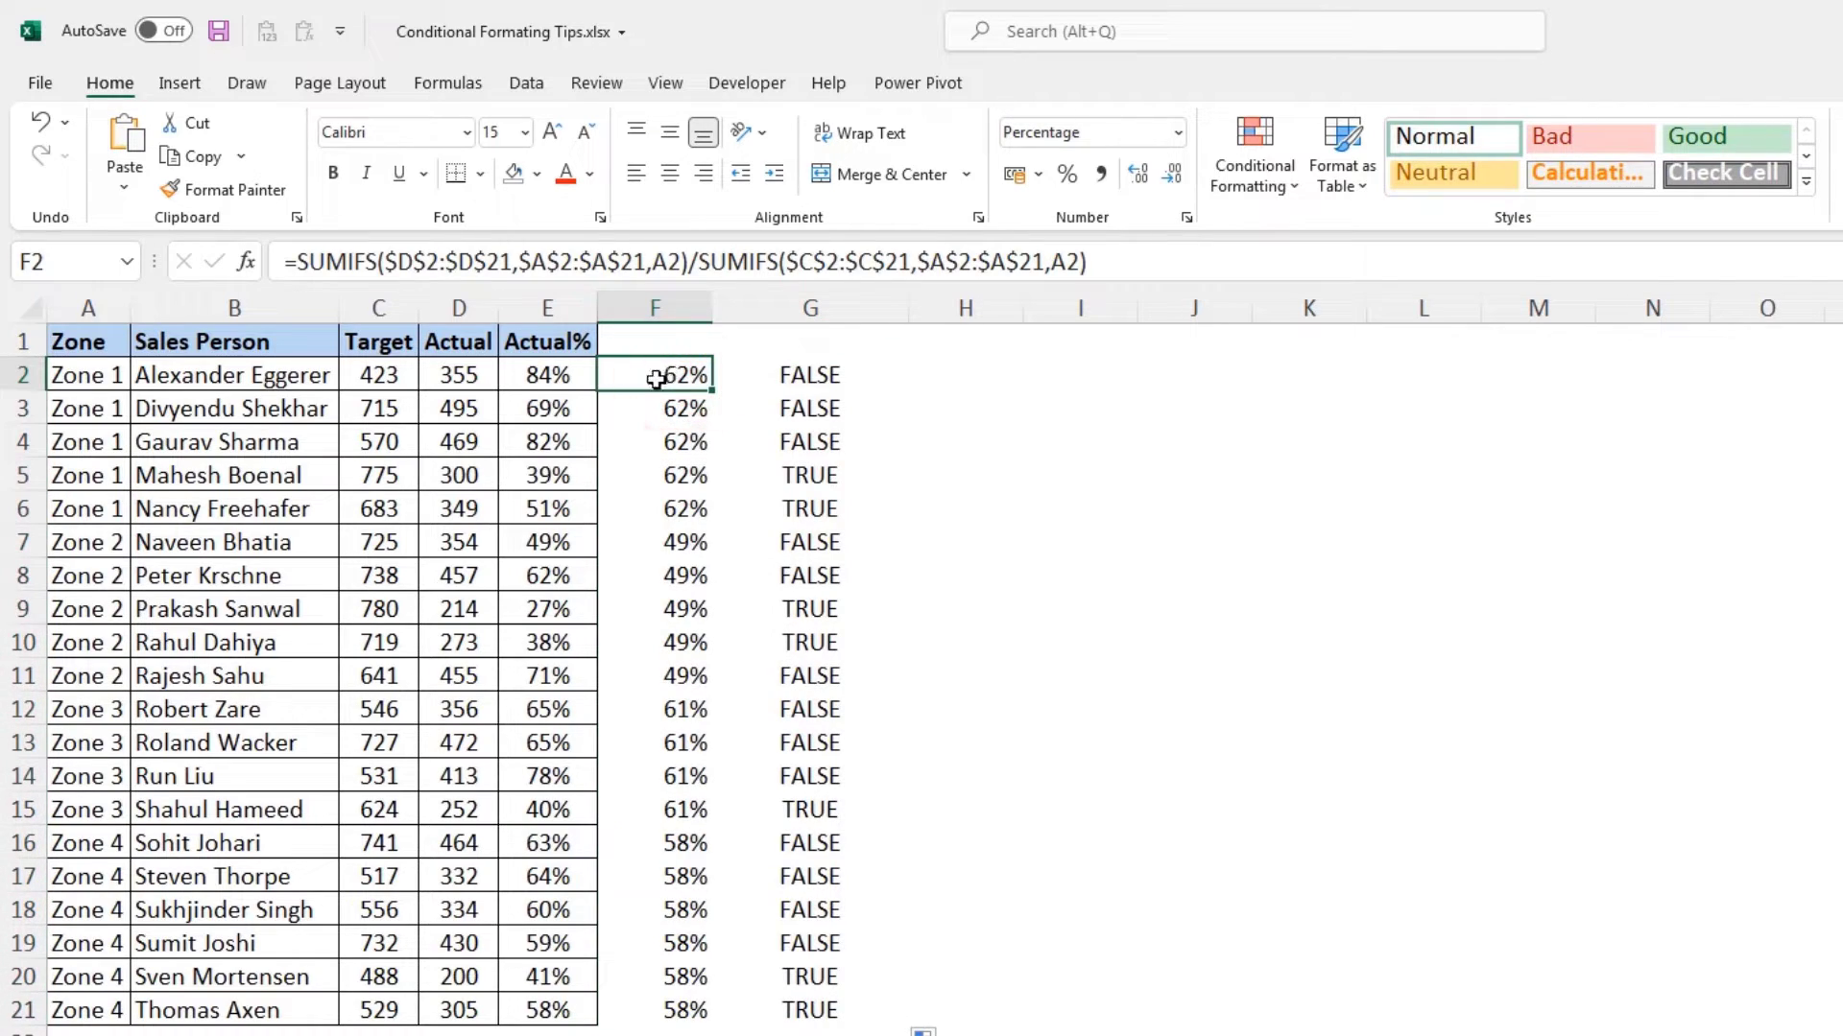
click(298, 262)
text(()
click(1142, 262)
text())
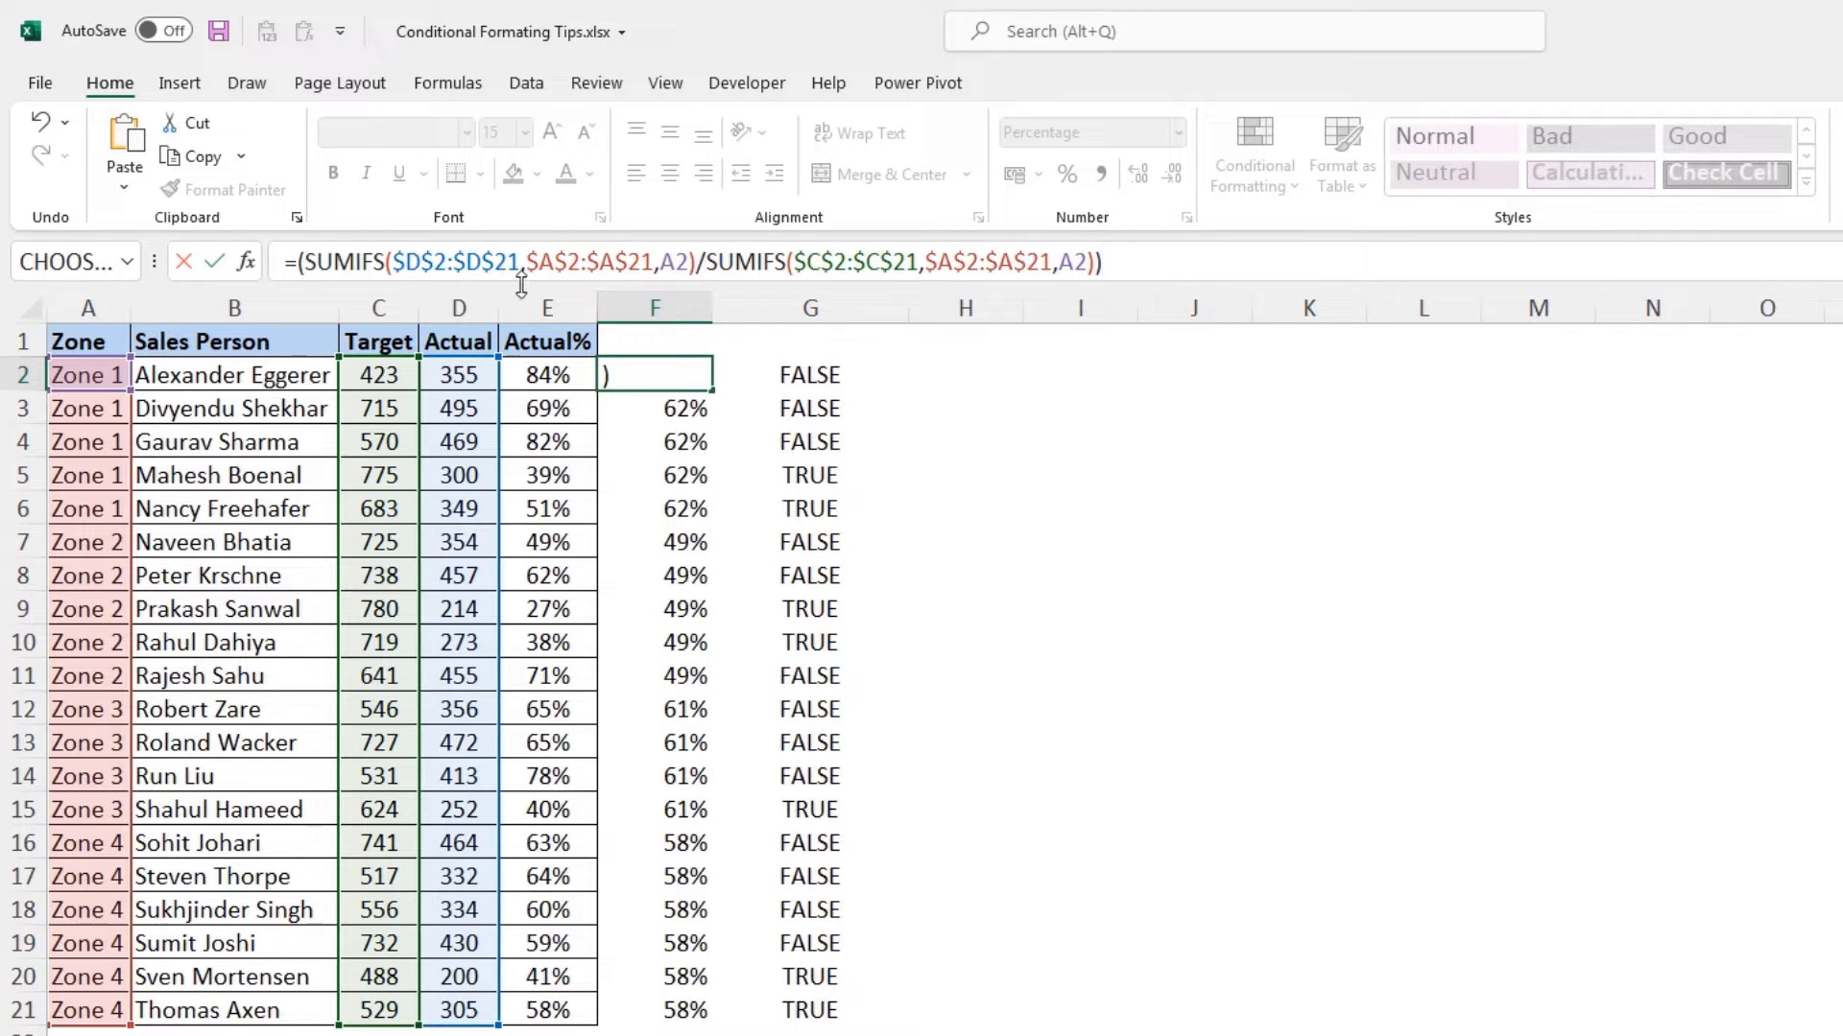
click(299, 262)
click(543, 378)
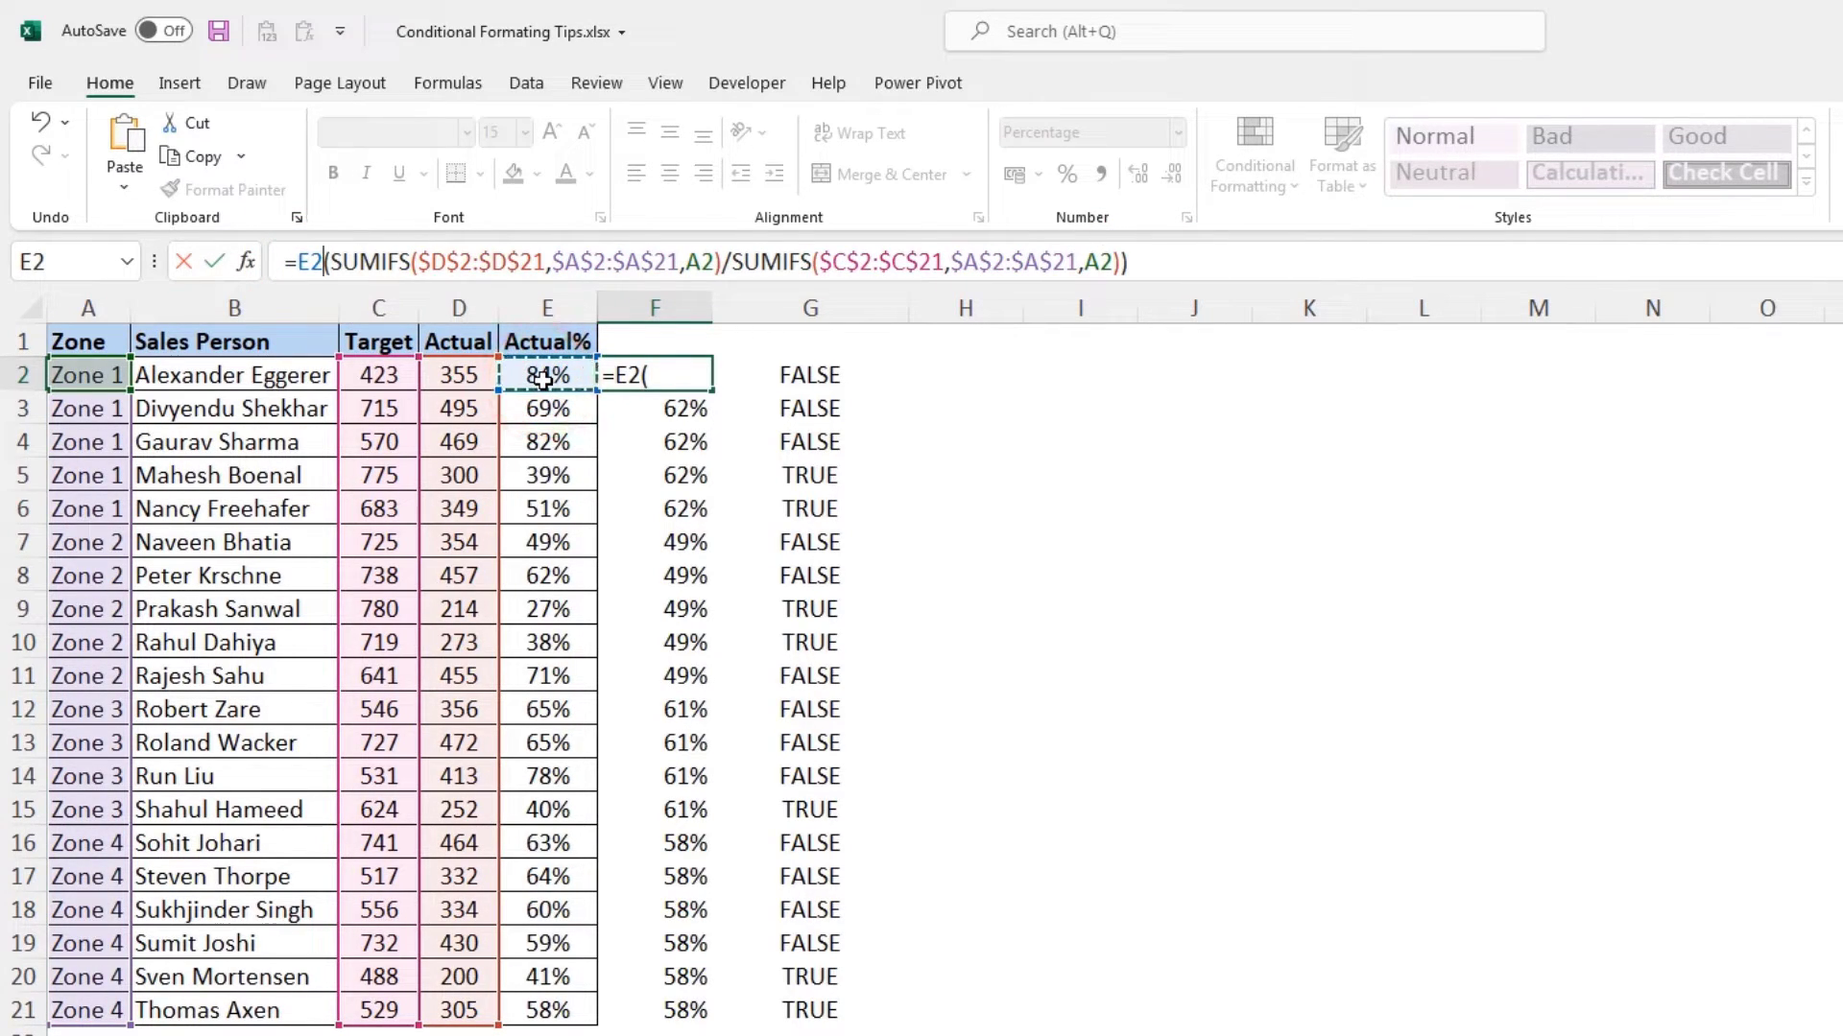
text(<)
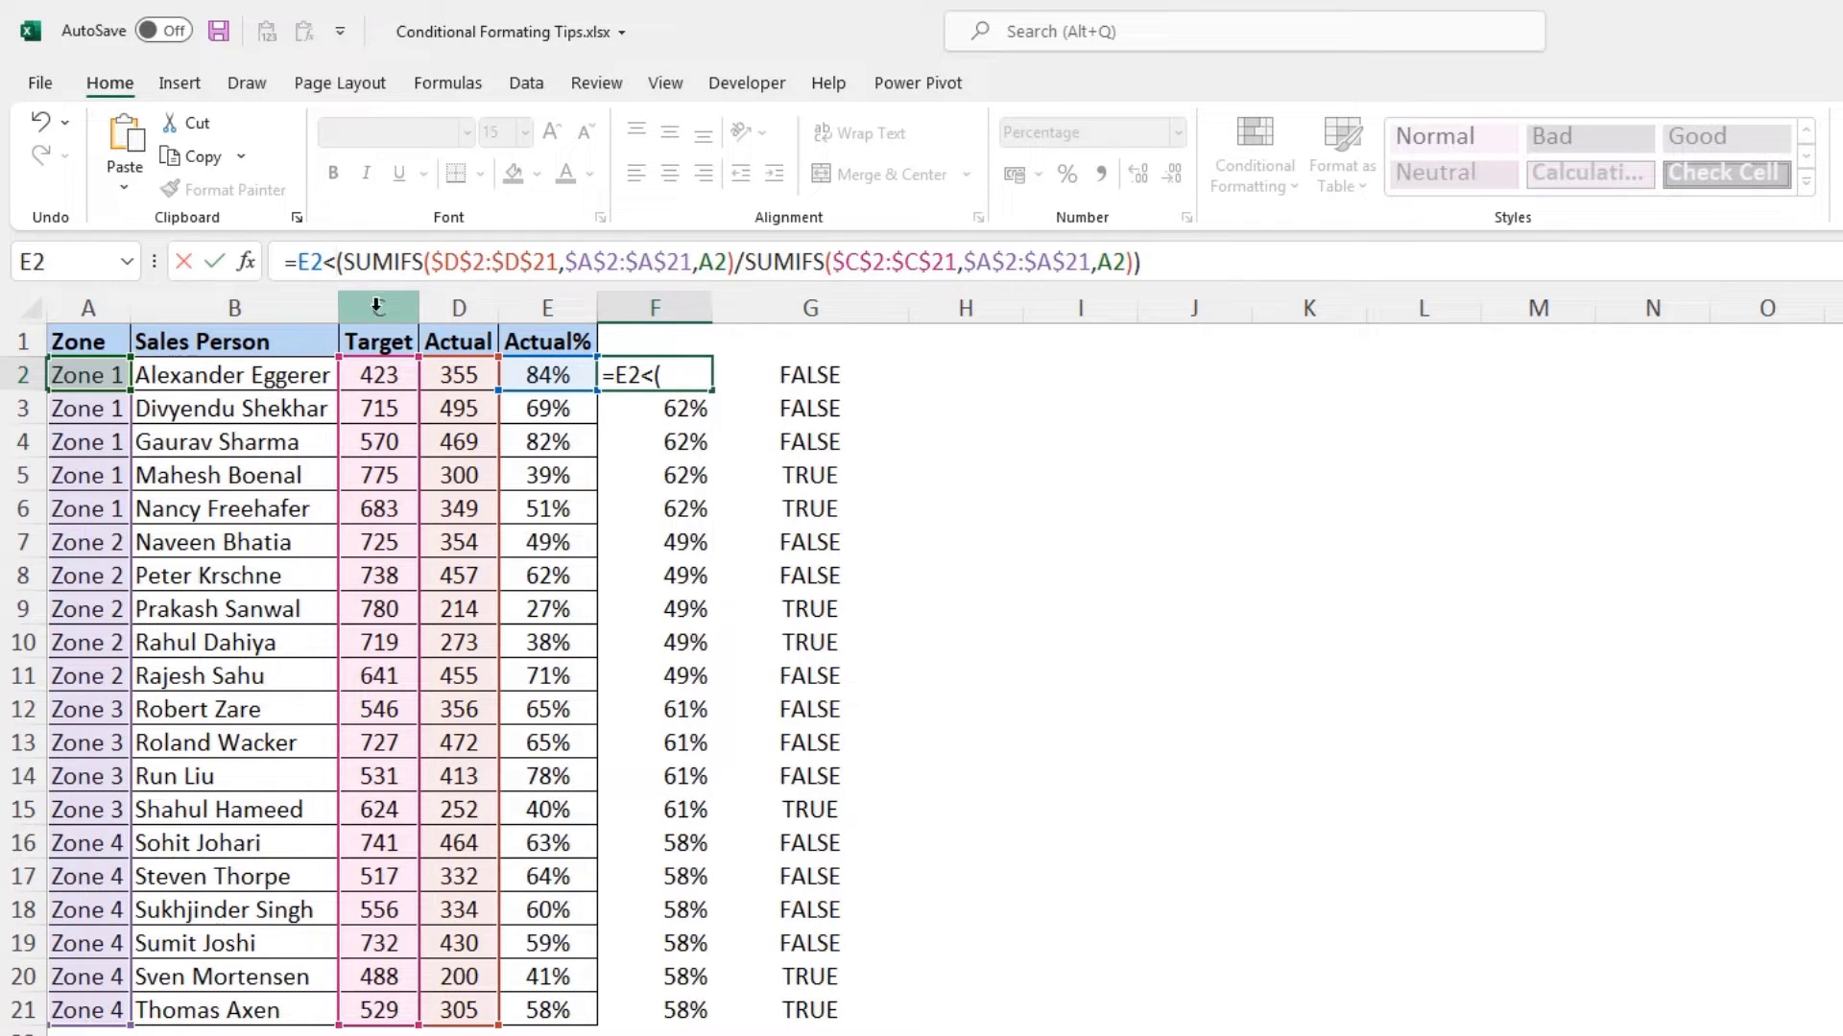
Lock the column references in the F2 formula, using $E2 in the comparison and $A2 as the criteria in both SUMIFS.
click(299, 267)
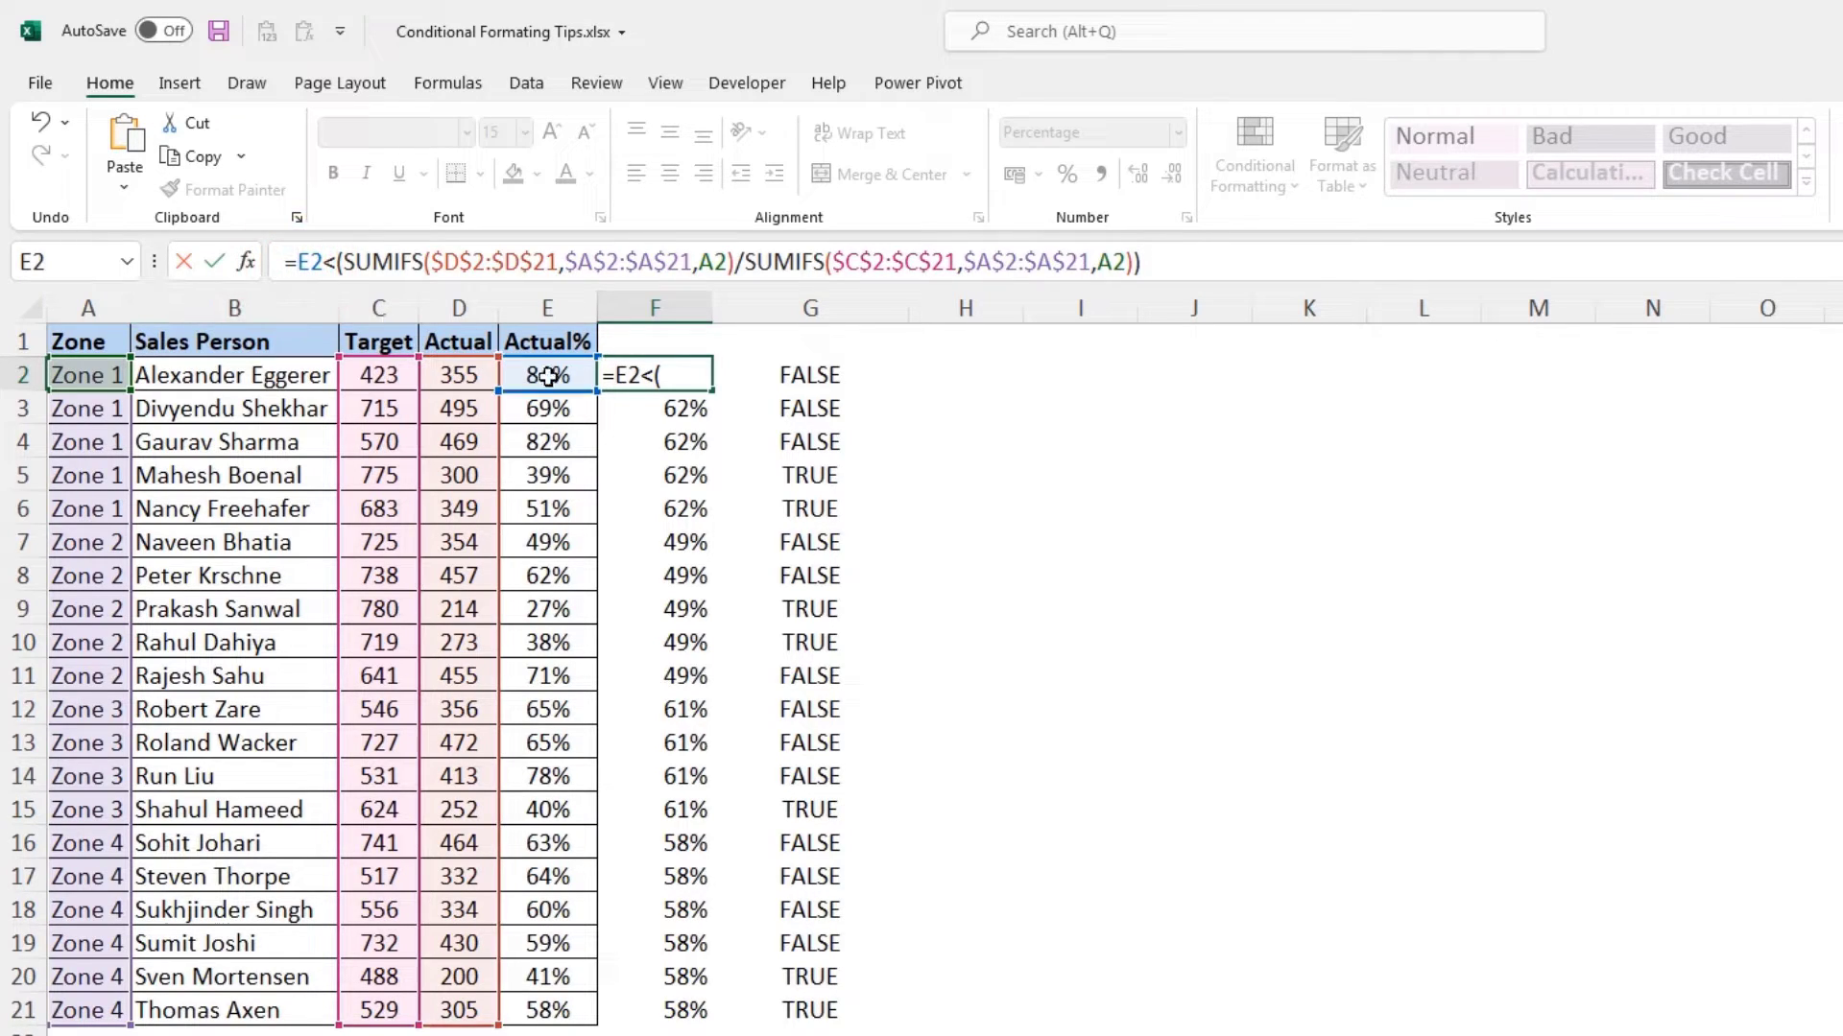
text($)
click(722, 266)
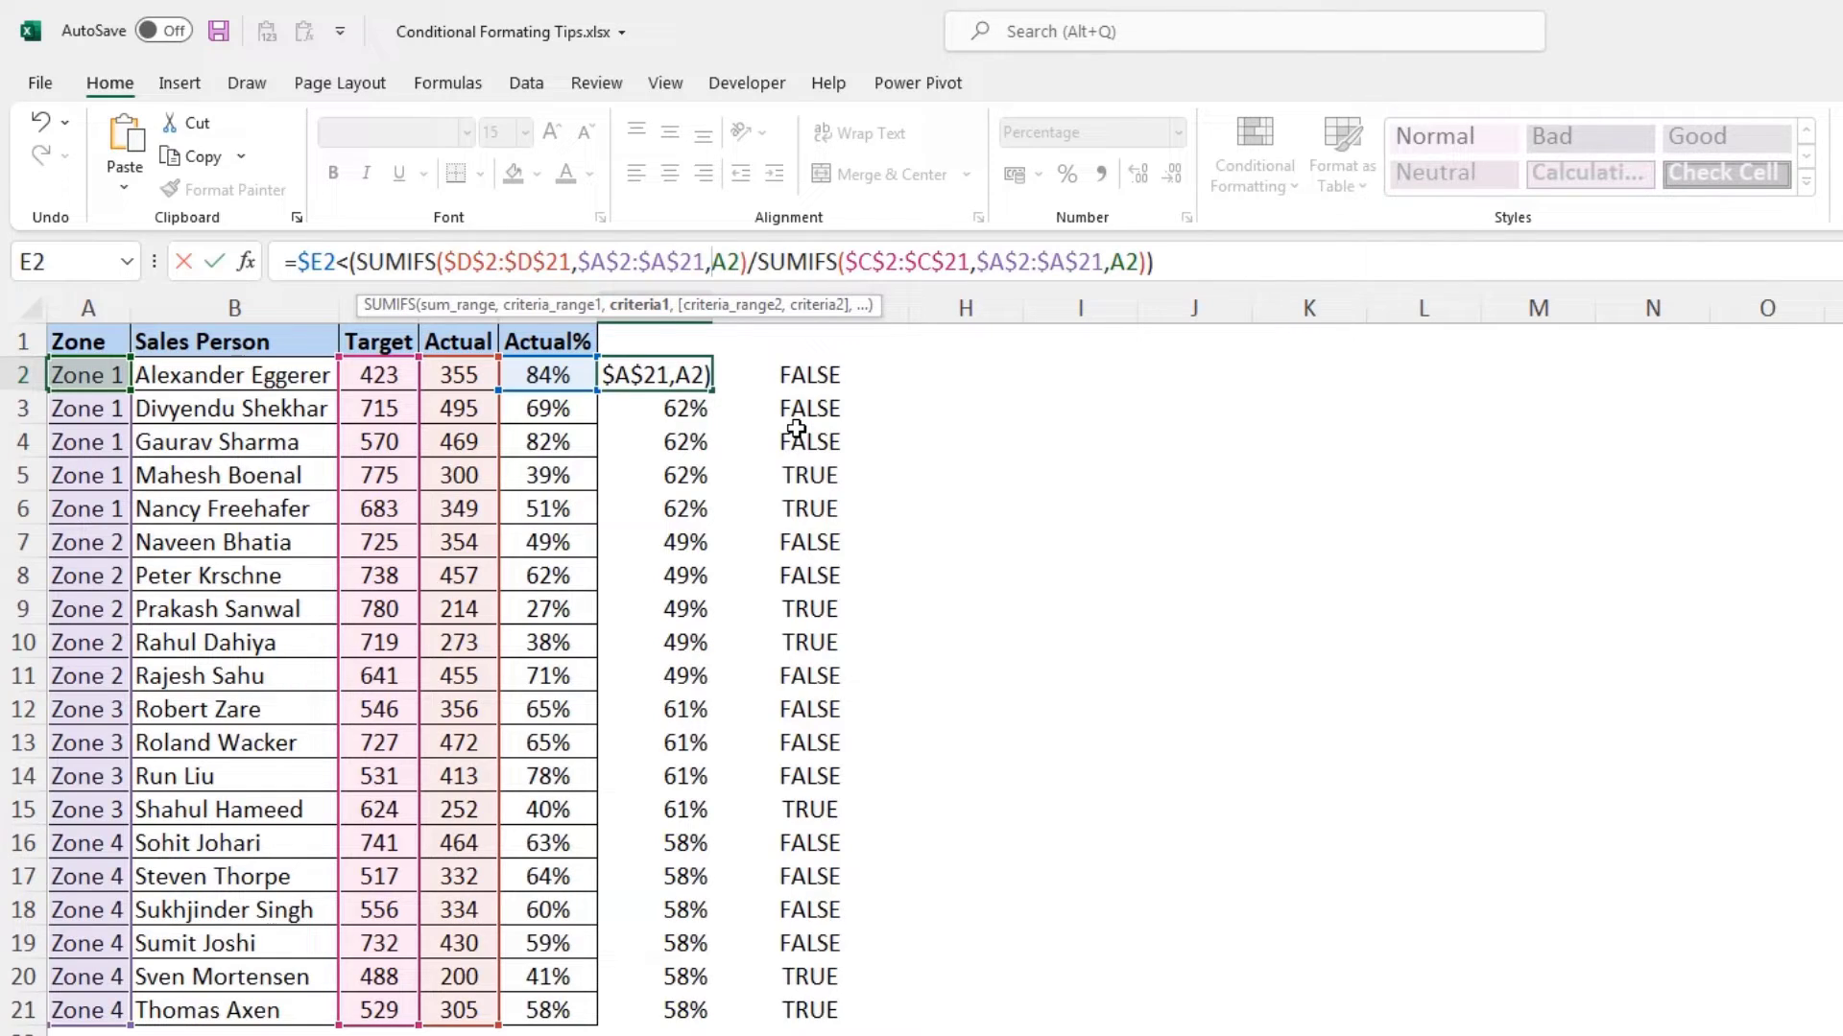
text($)
click(1128, 261)
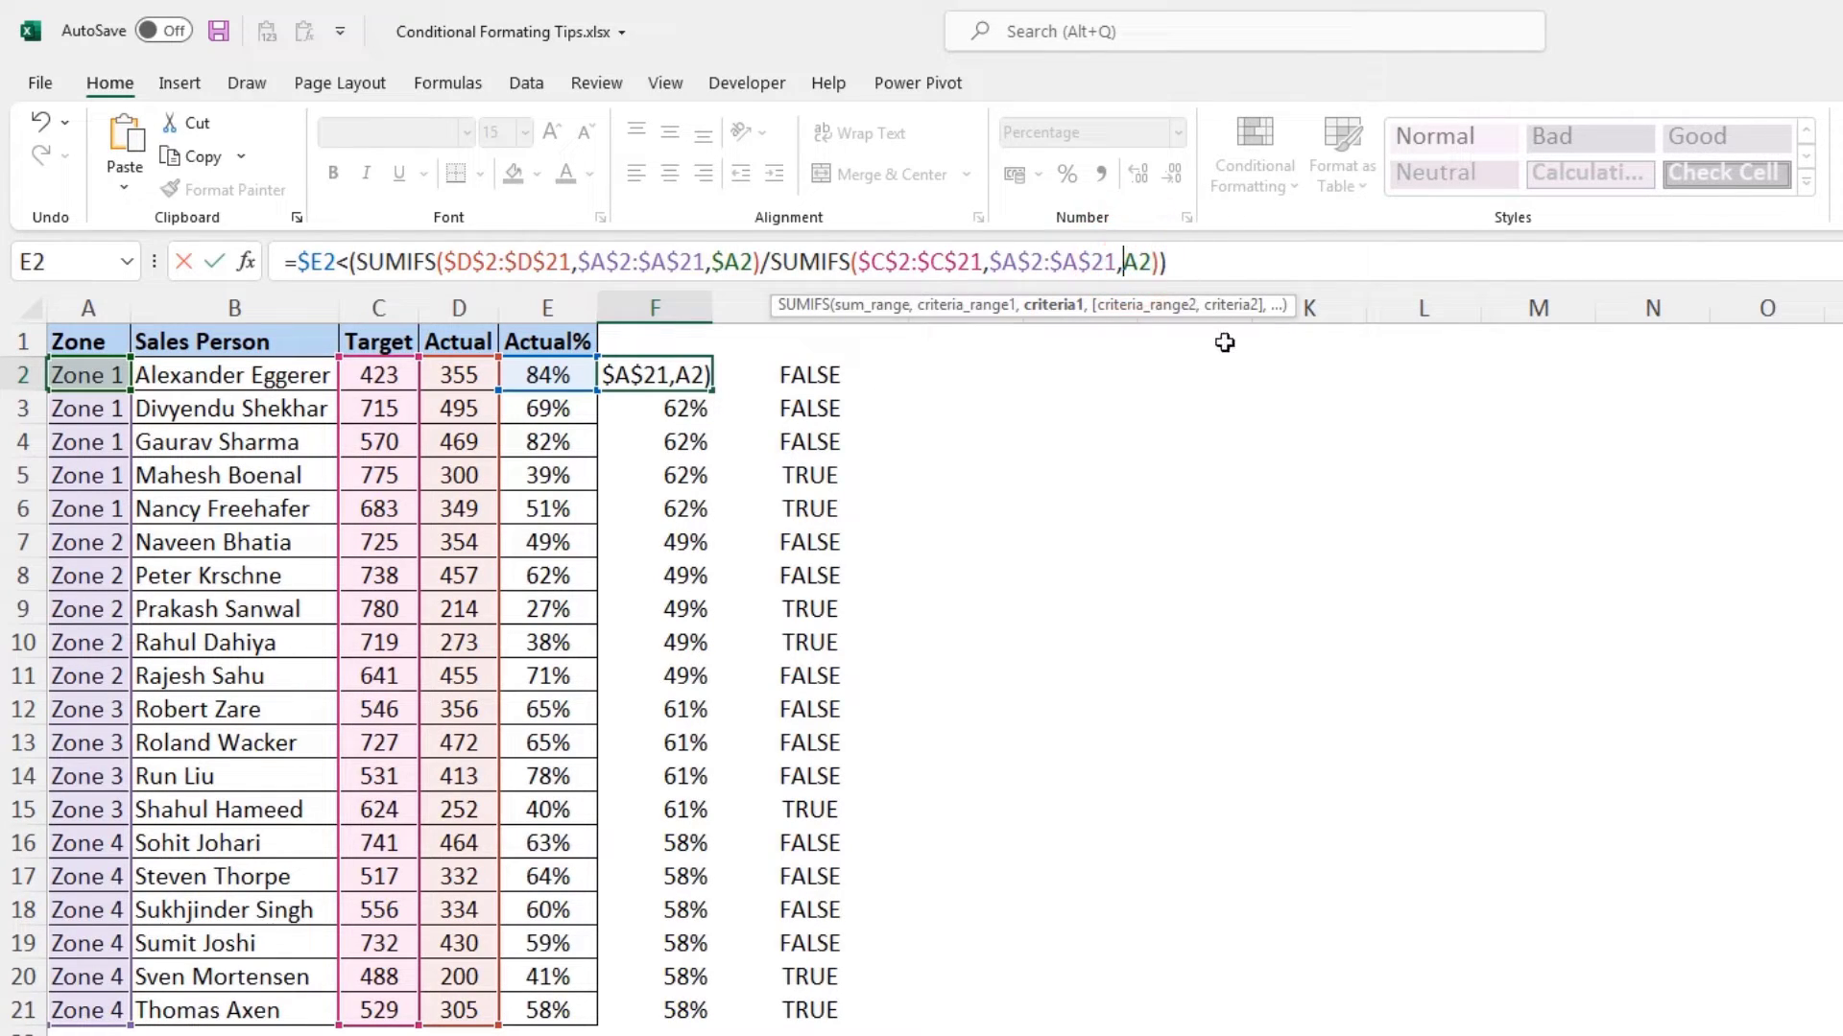
text($)
Copy the complete comparison formula being edited in F2 and discard the edit to the cell.
drag(1191, 266, 282, 271)
right_click(353, 267)
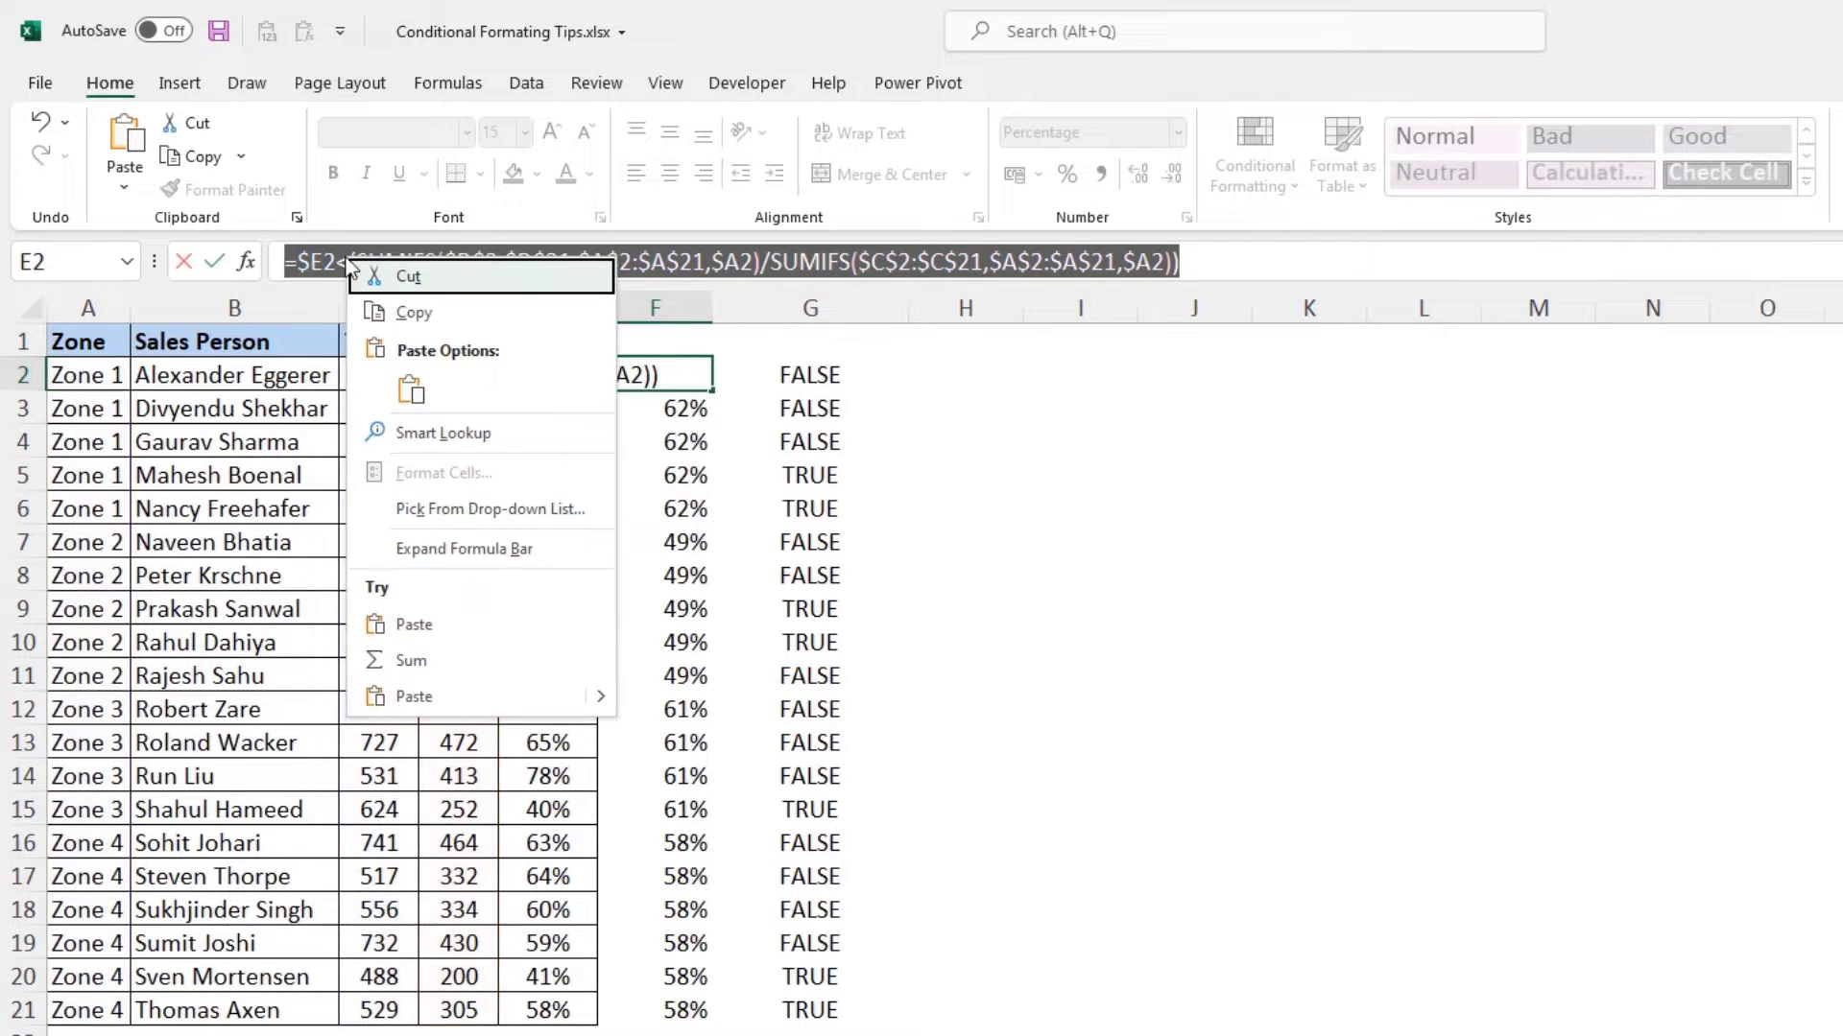
click(415, 321)
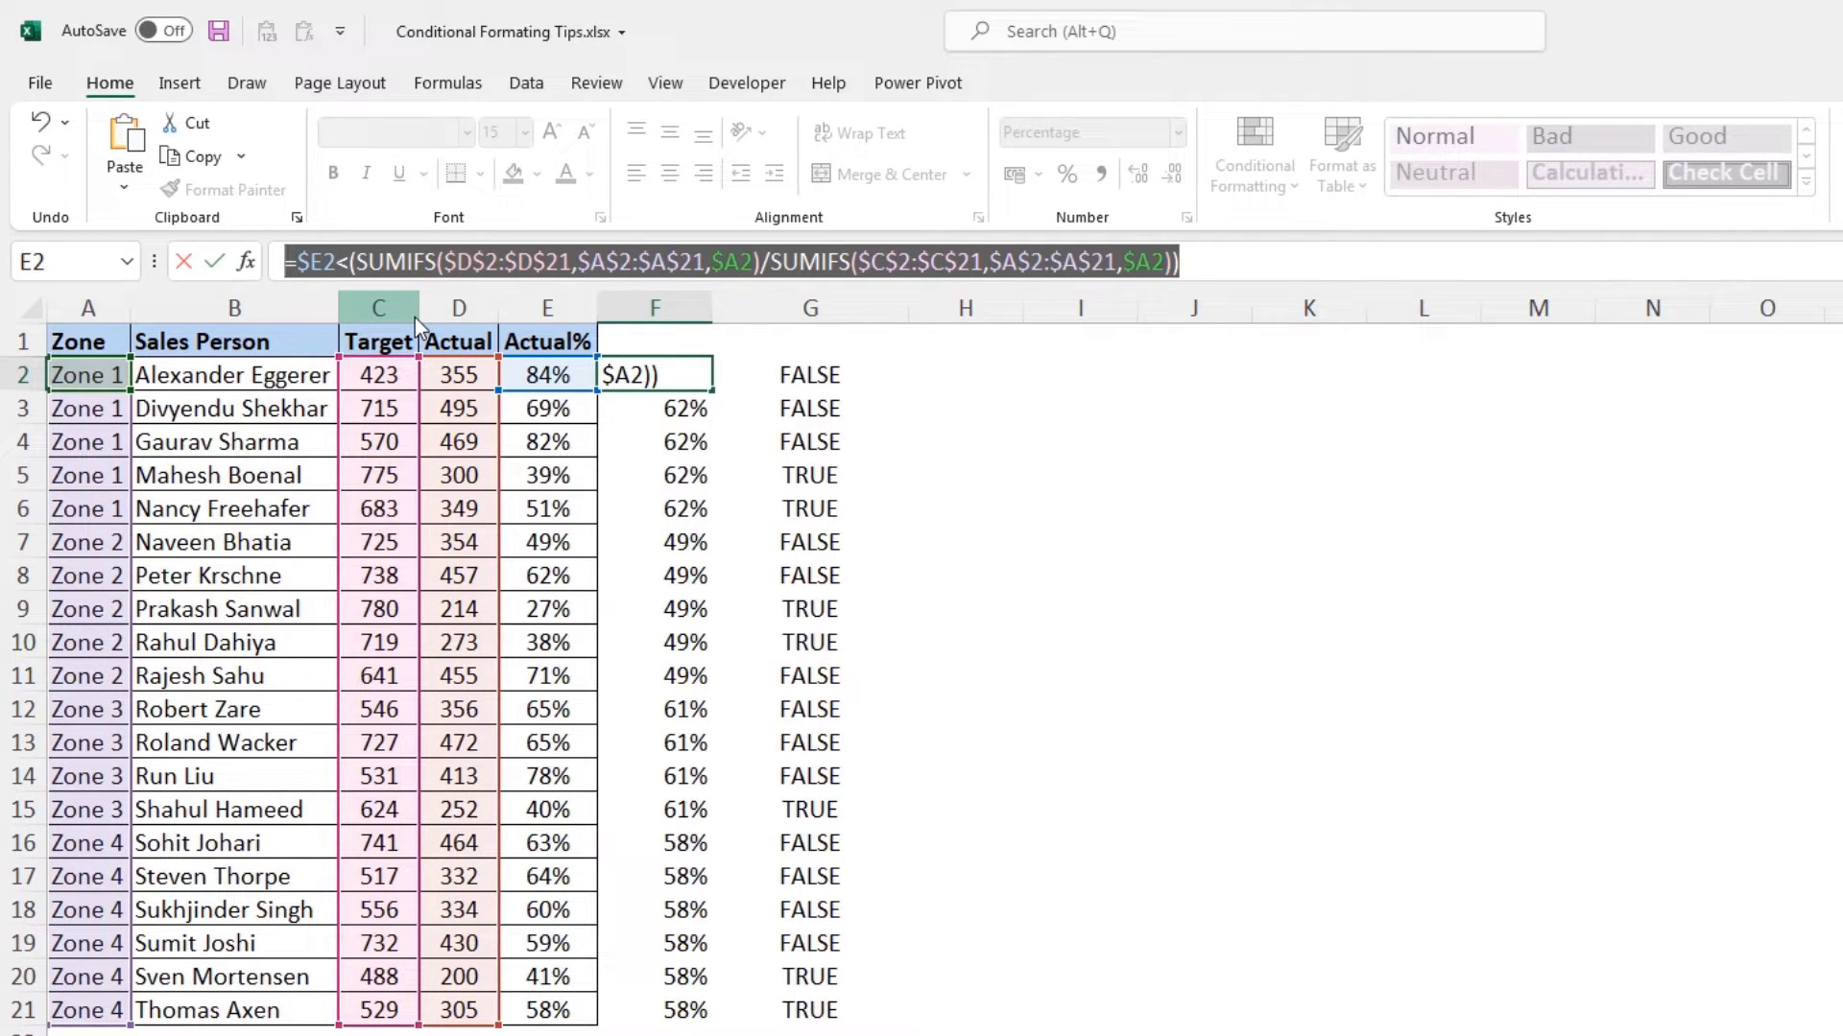
key(Escape)
Start a formula-based conditional formatting rule for B2:B21 using the copied formula =$E2<(SUMIFS($D$2:$D$21,$A$2:$A$21,$A2)/SUMIFS($C$2:$C$21,$A$2:$A$21,$A2)).
drag(268, 369, 288, 1011)
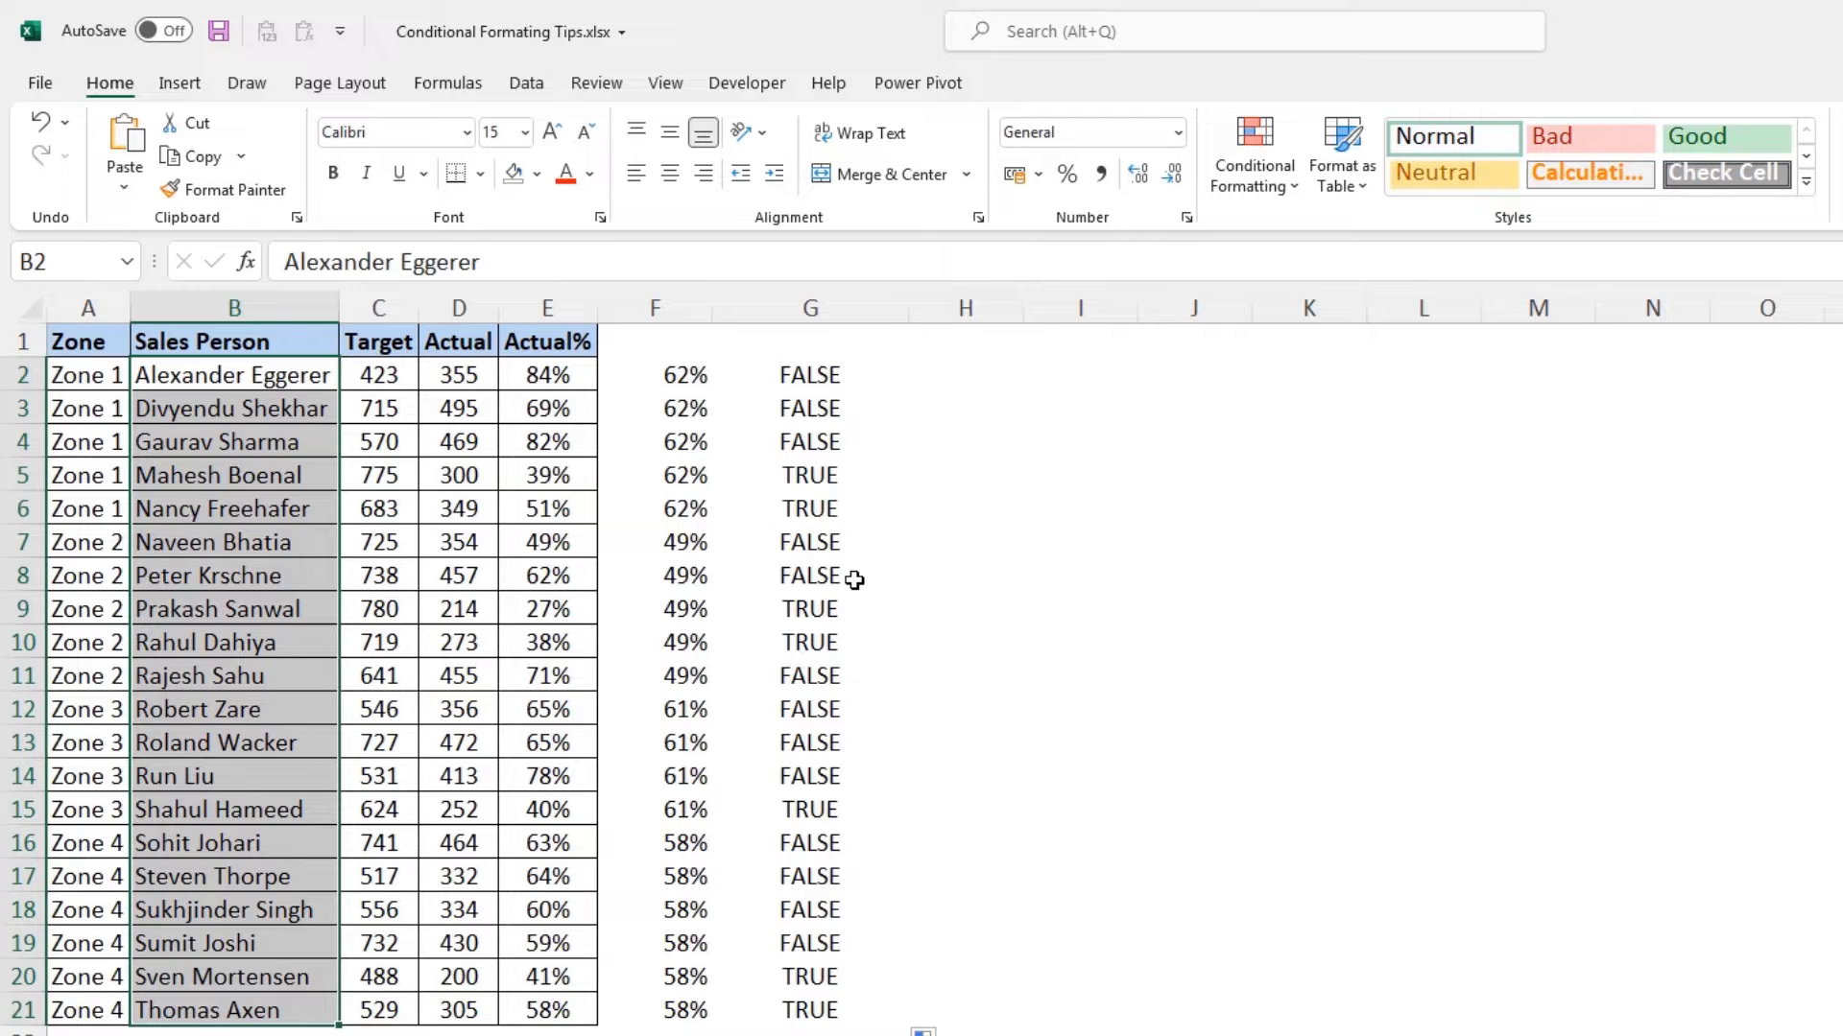
key(alt)
key(o)
key(d)
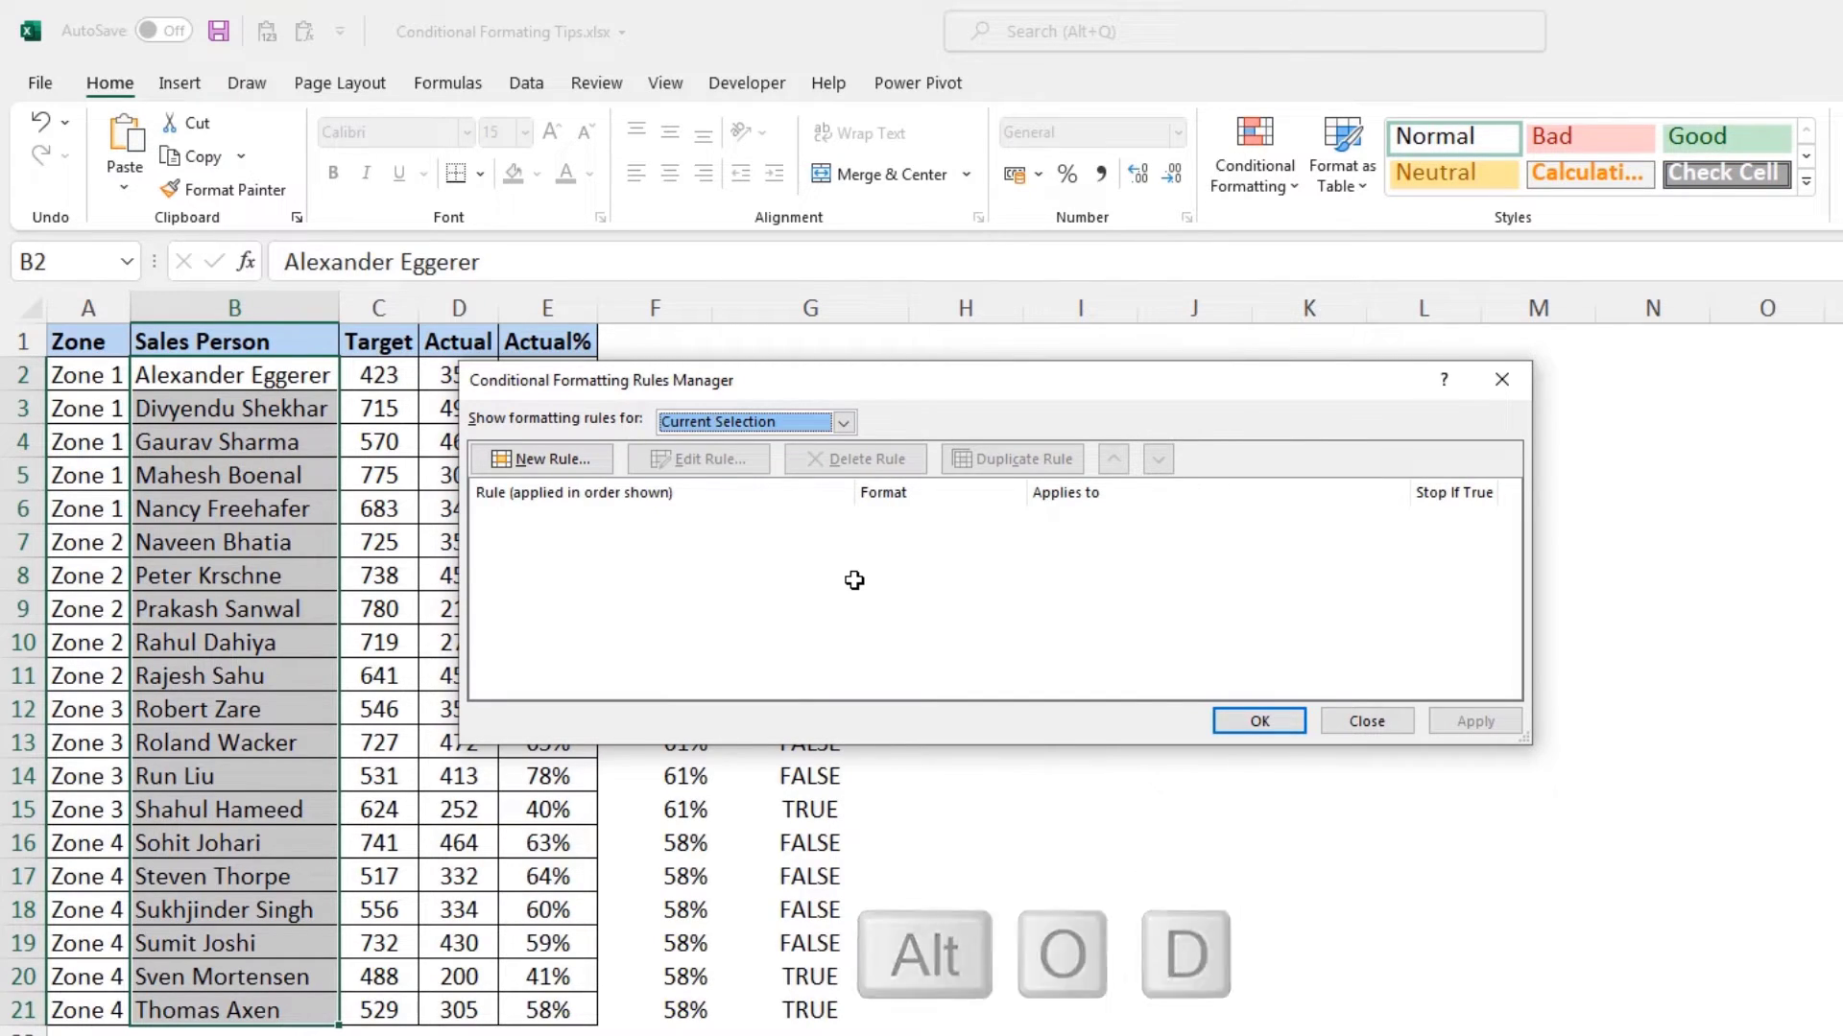
click(580, 463)
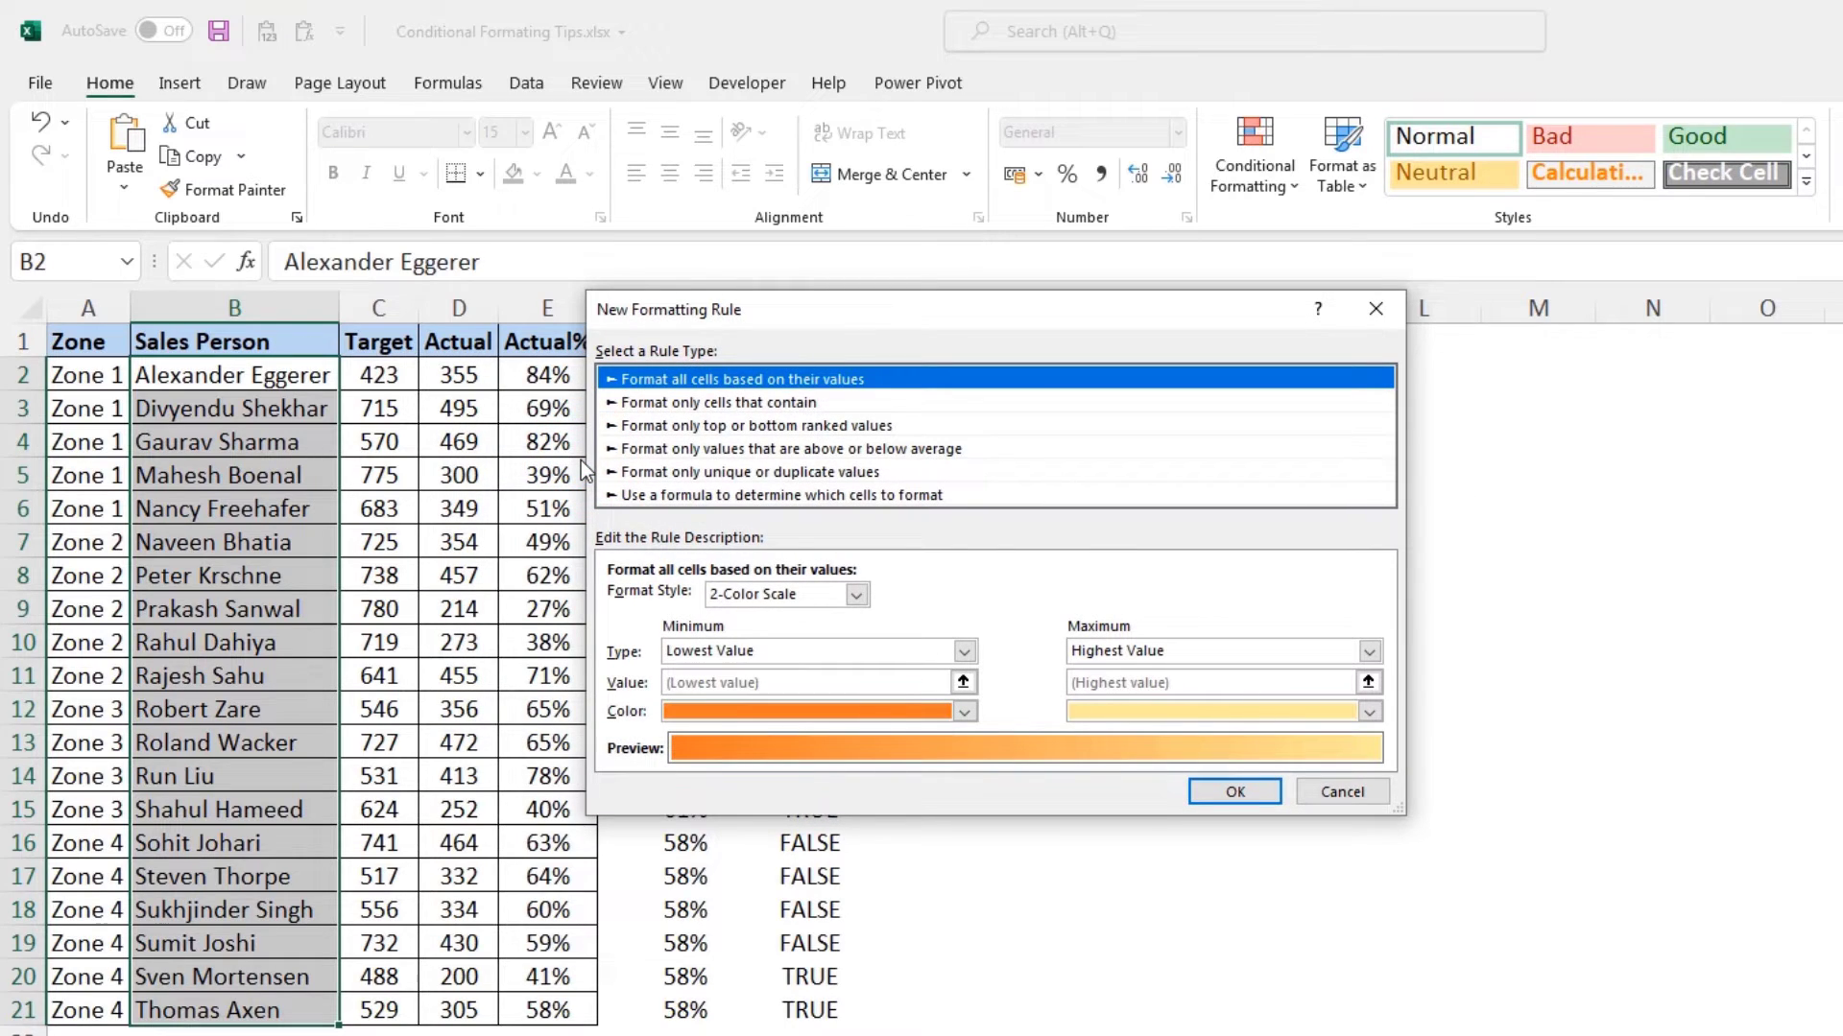
click(753, 499)
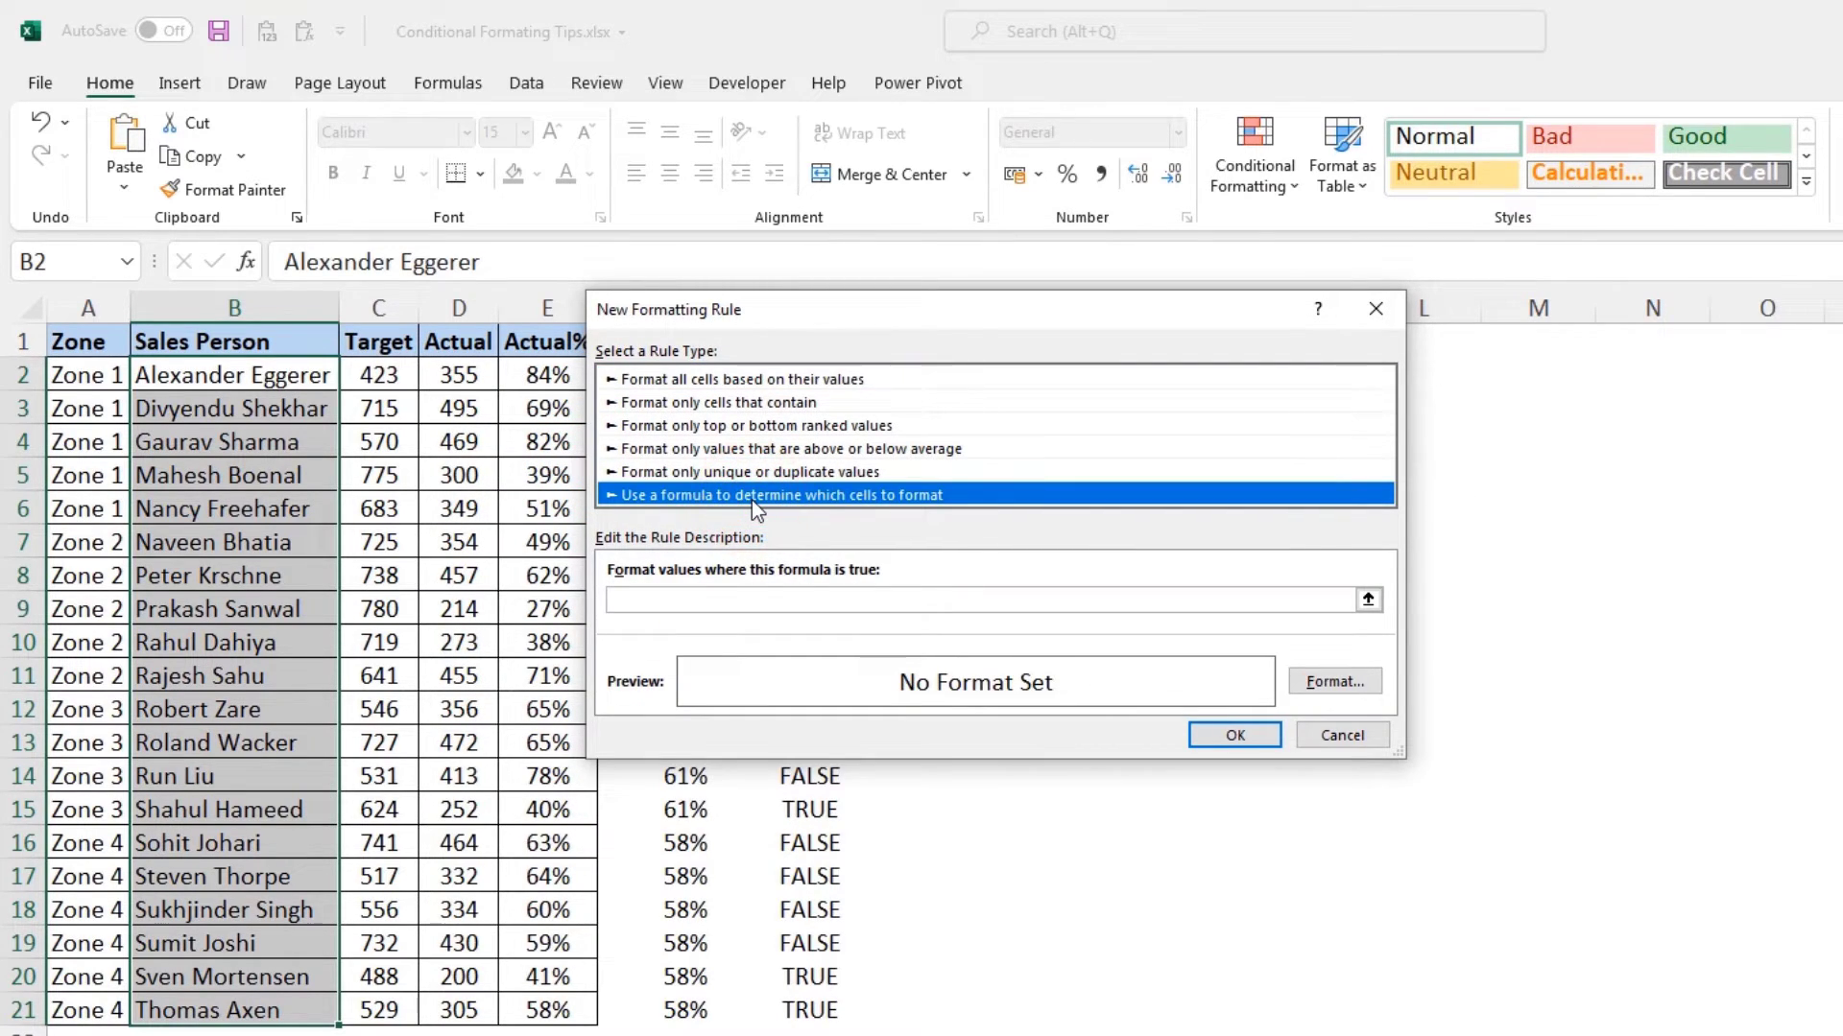
click(708, 600)
right_click(708, 601)
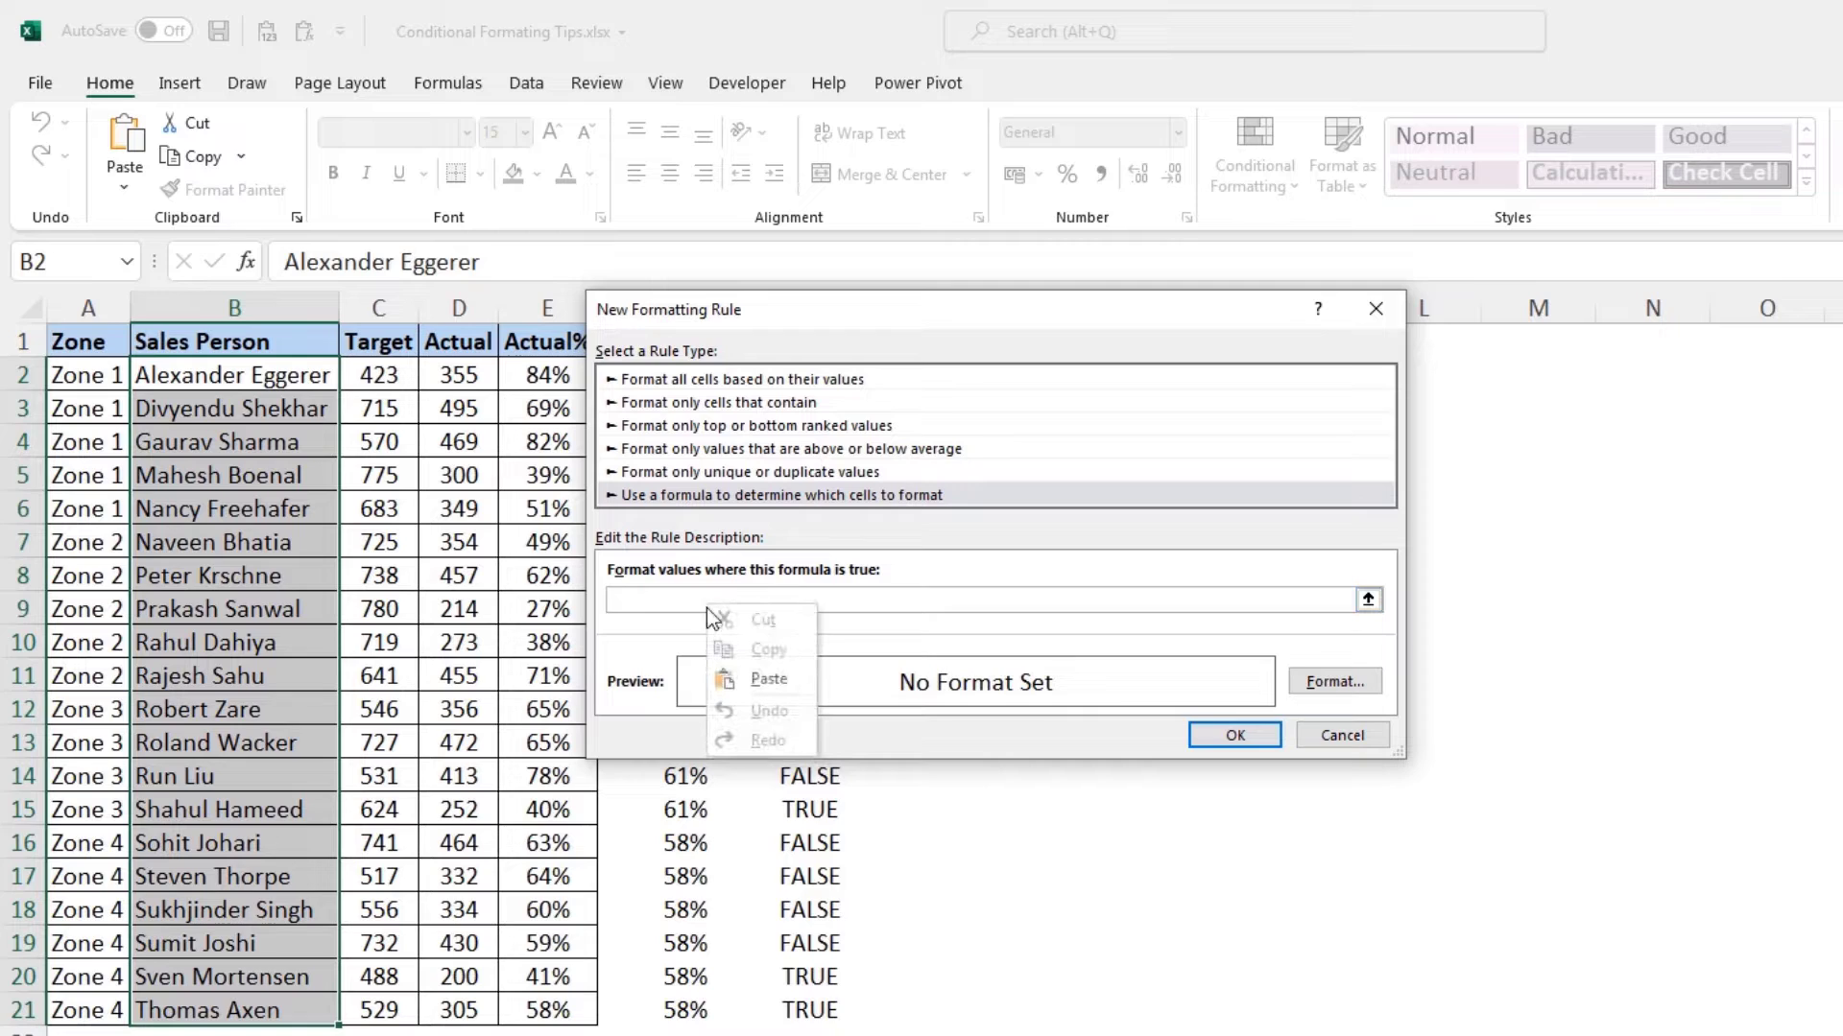
click(756, 683)
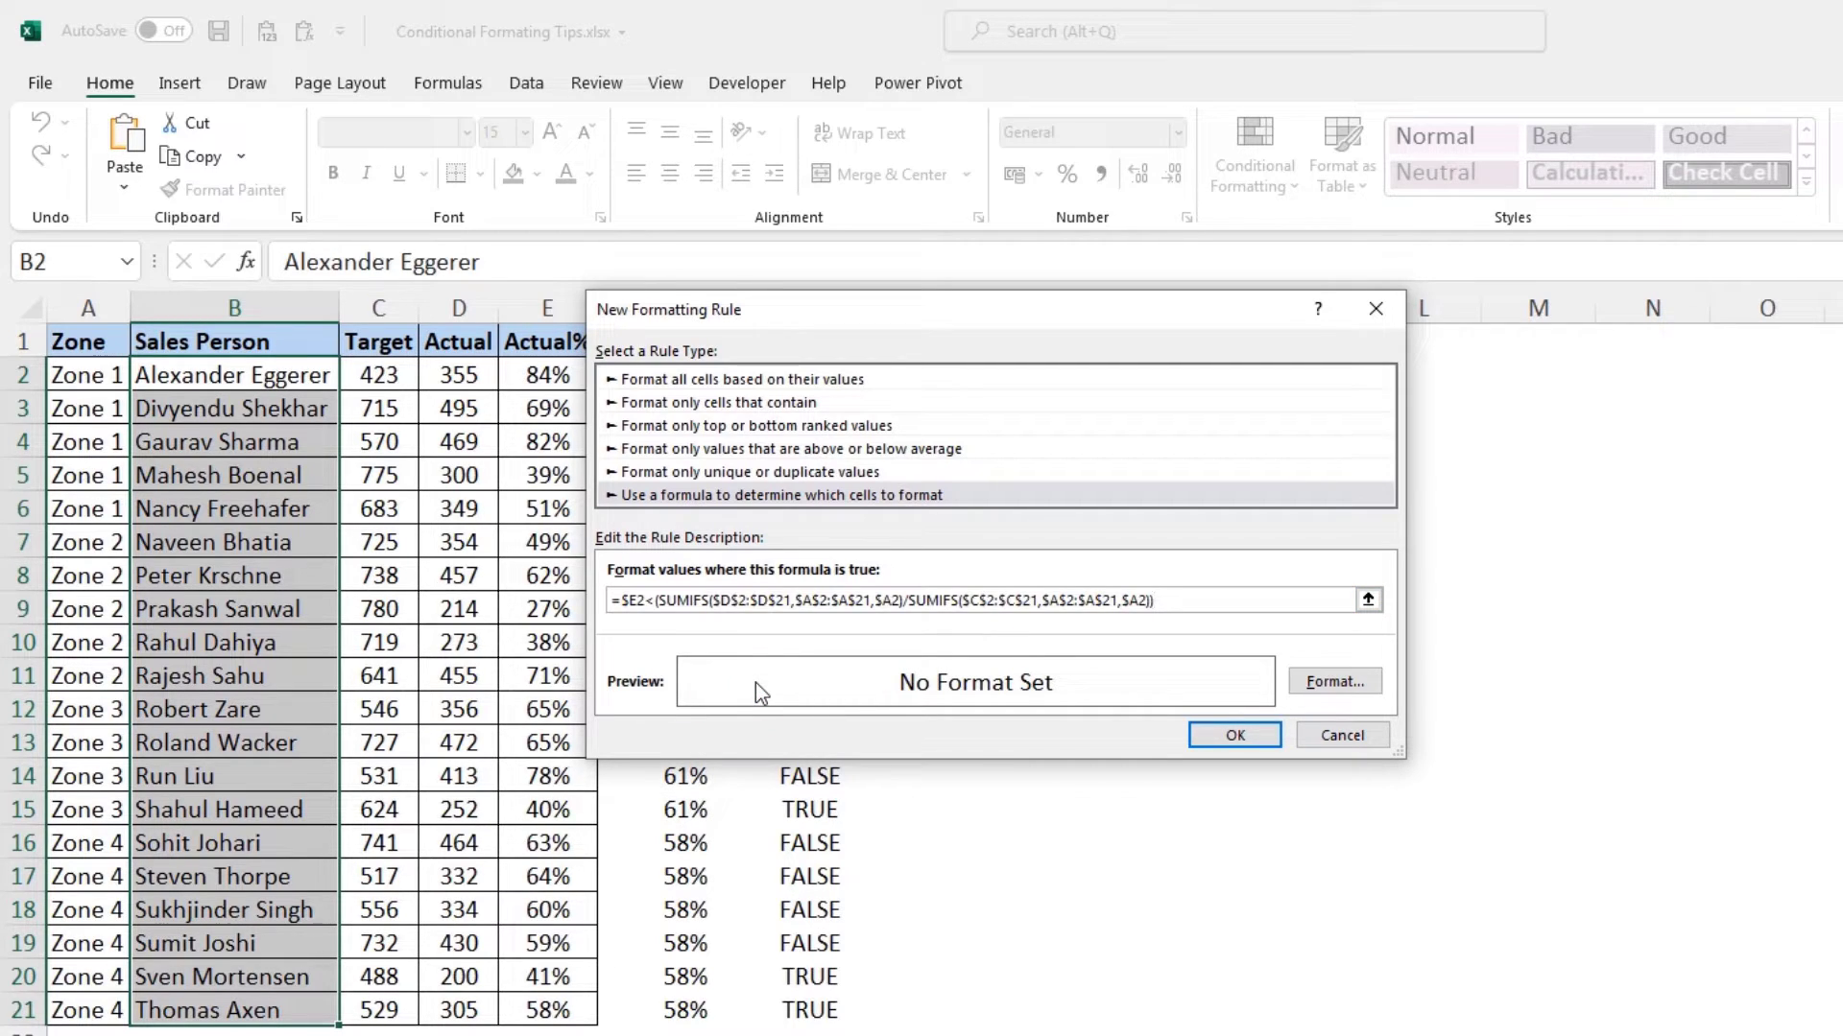
Give the new formula rule a red fill and apply it to the Sales Person cells.
click(1326, 679)
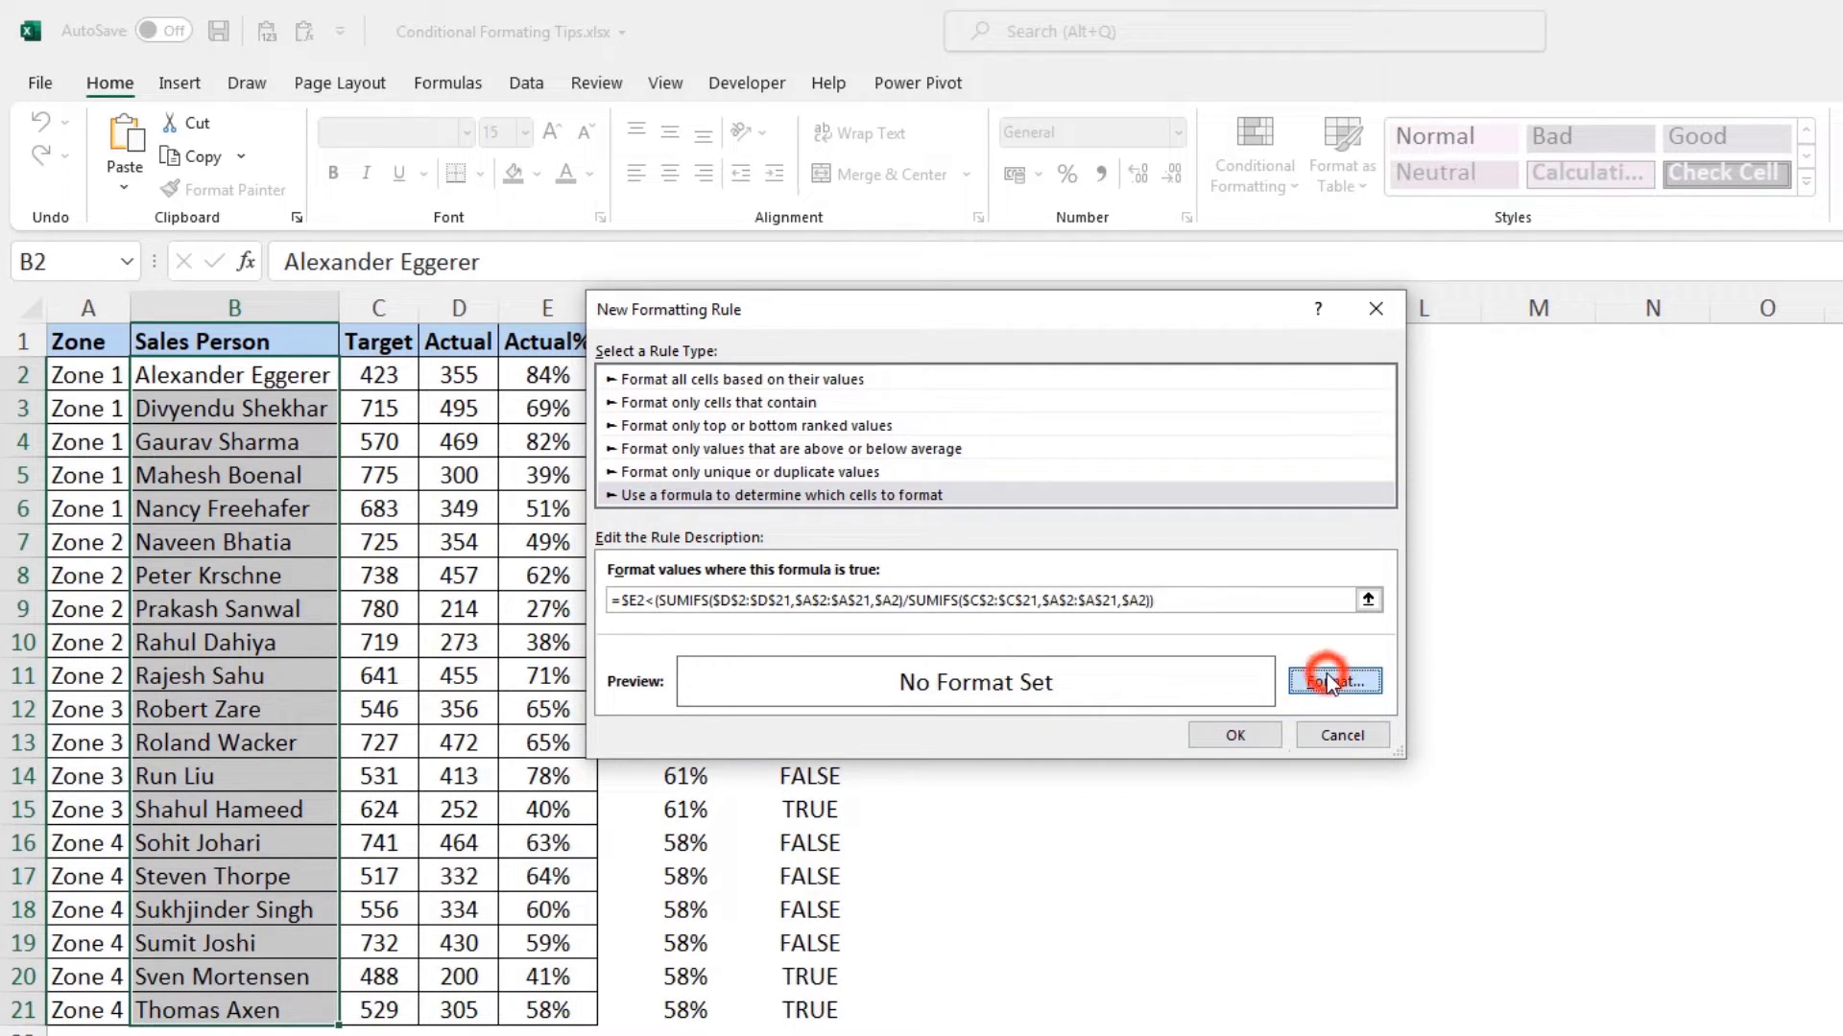
click(698, 493)
click(1171, 813)
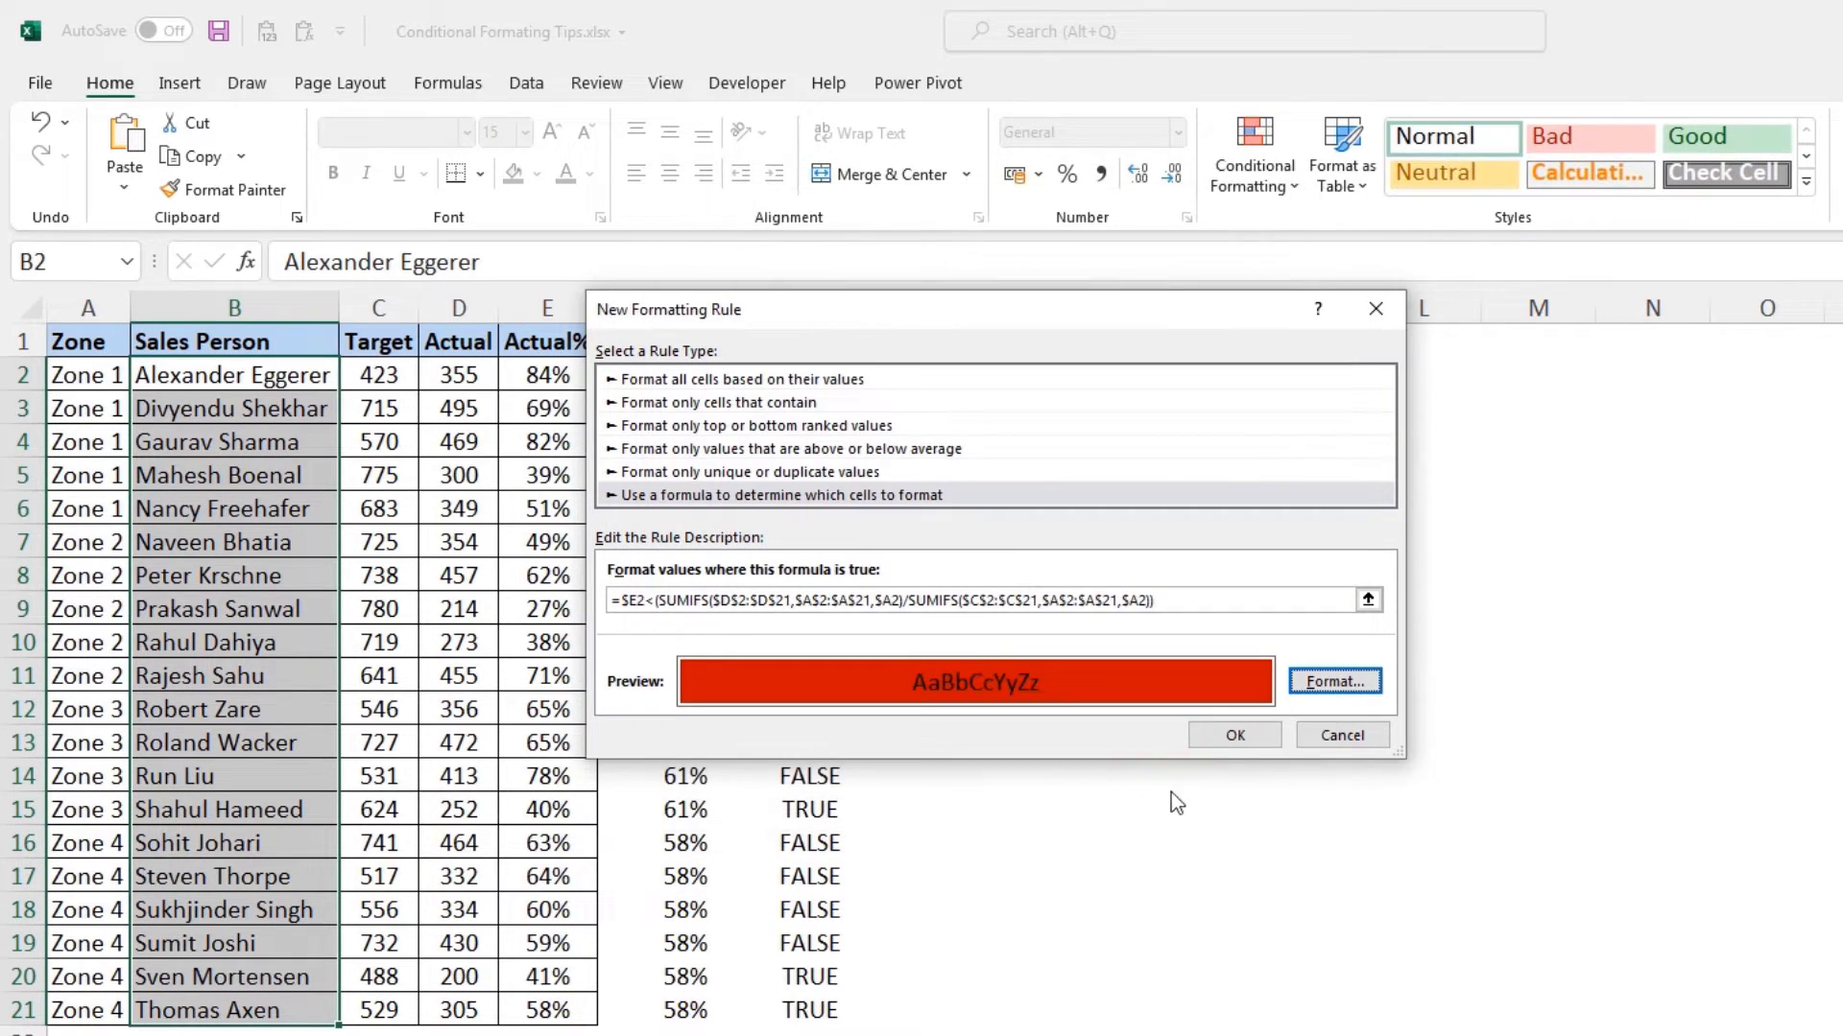
click(1231, 737)
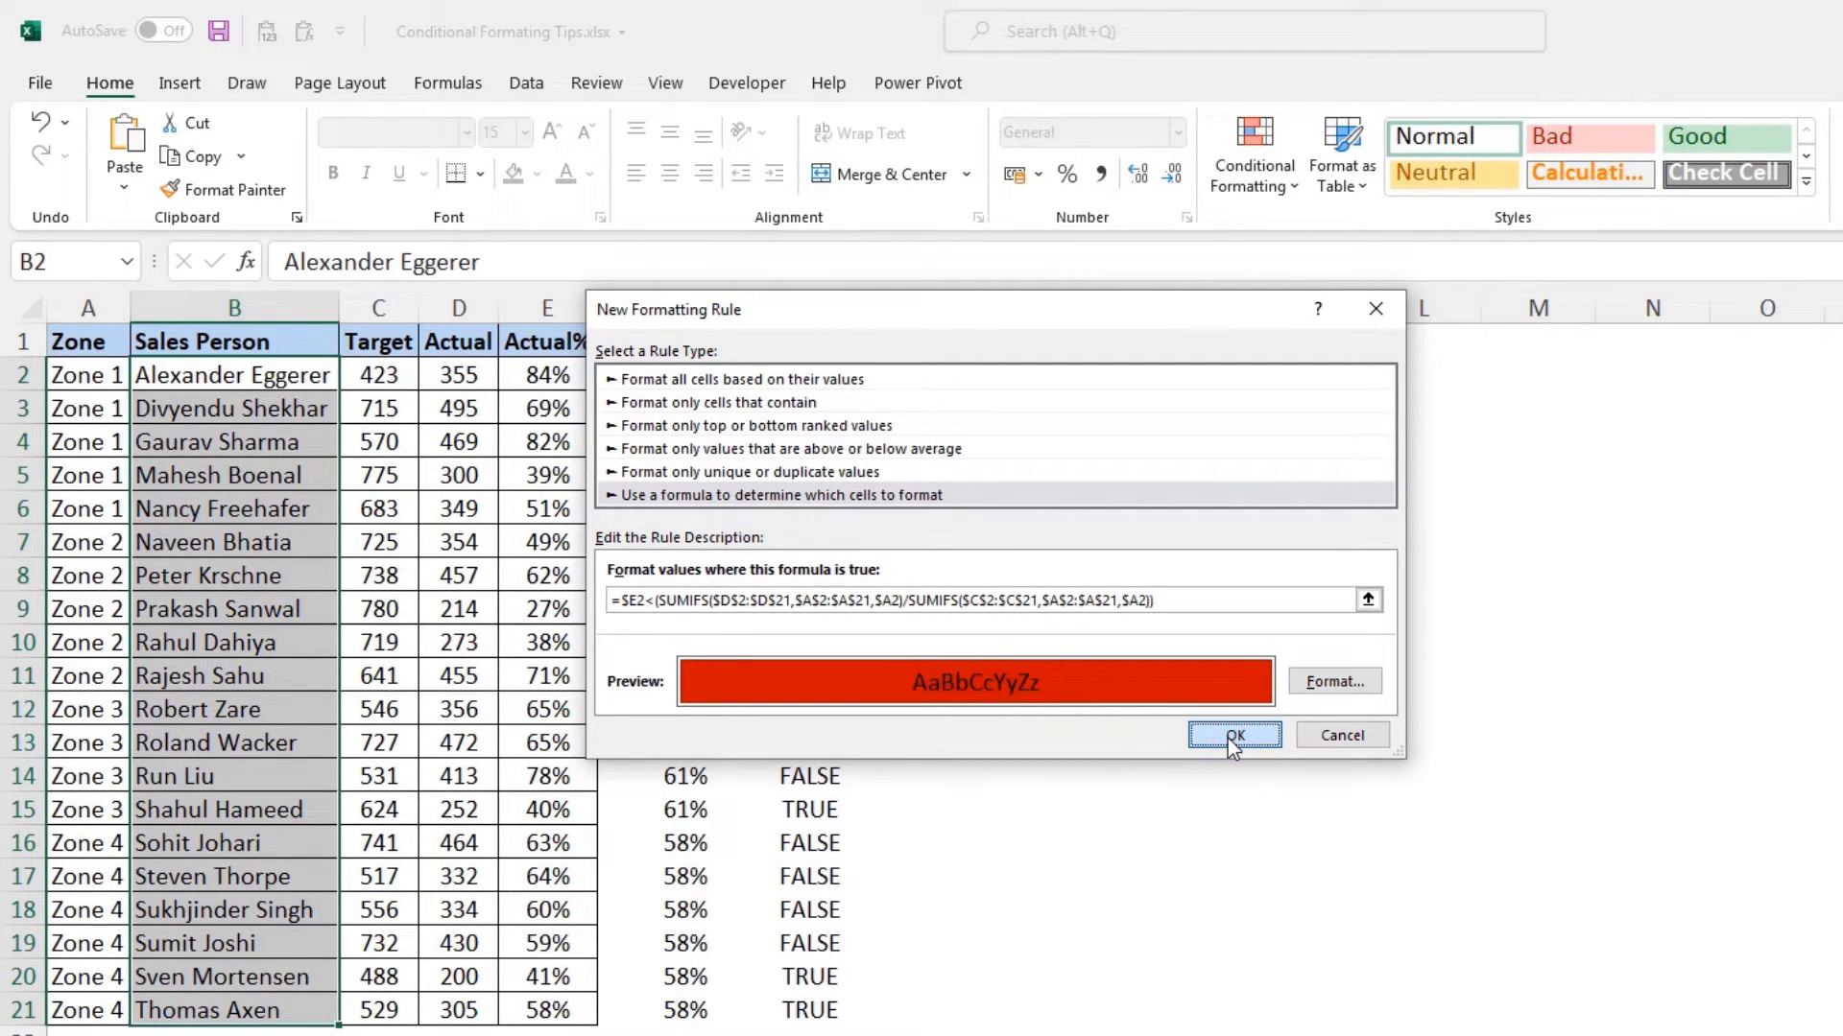
click(1238, 725)
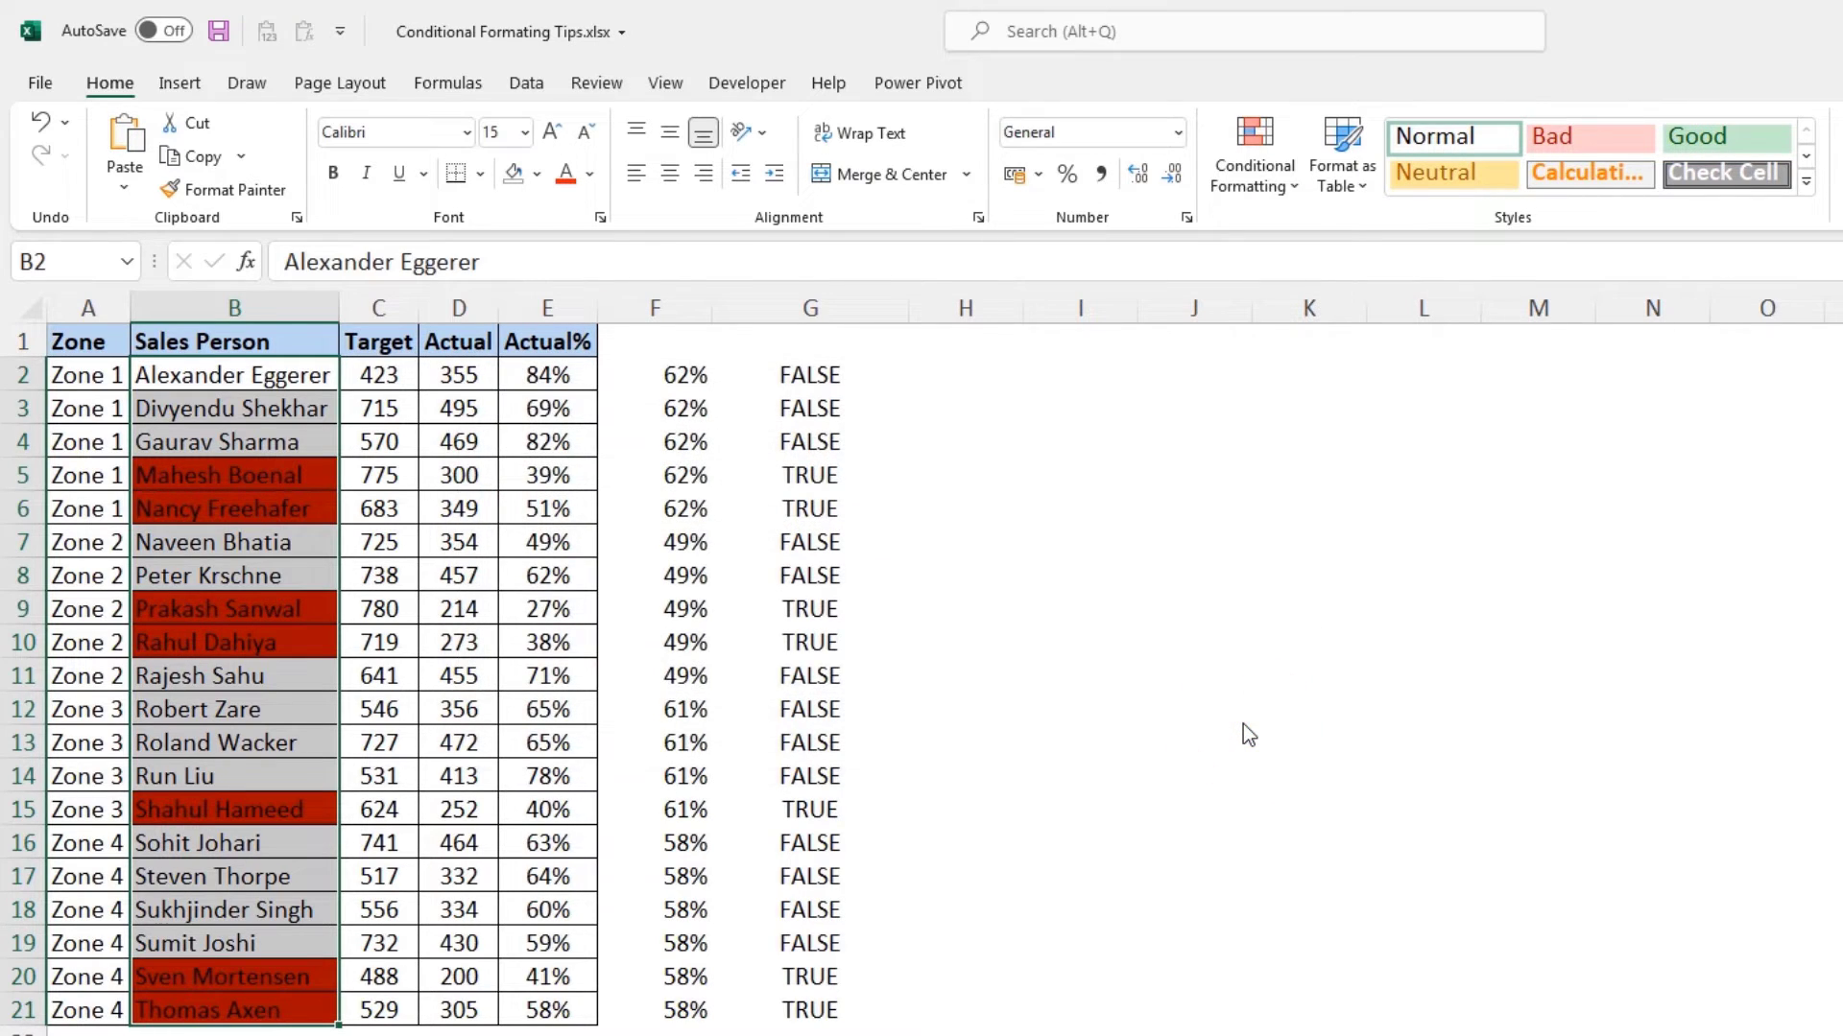
click(304, 376)
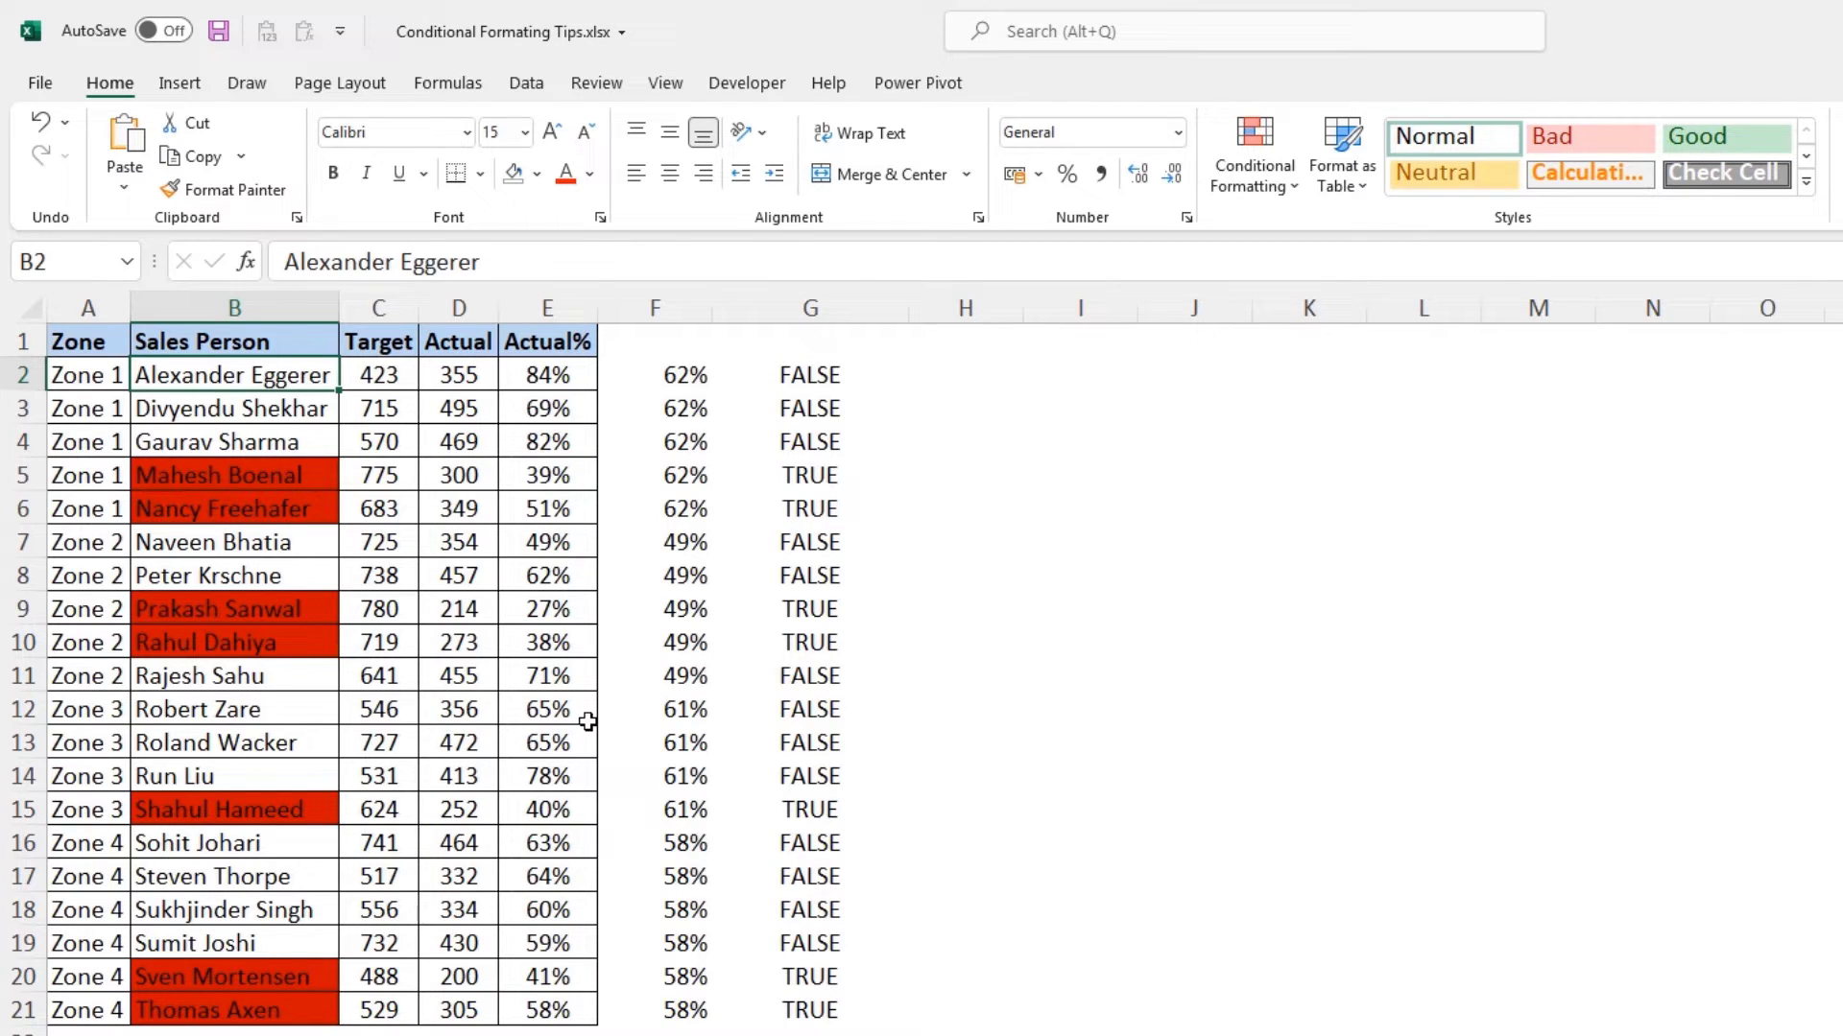
Delete helper columns F and G from the sales sheet.
drag(658, 306, 764, 314)
key(ctrl+minus)
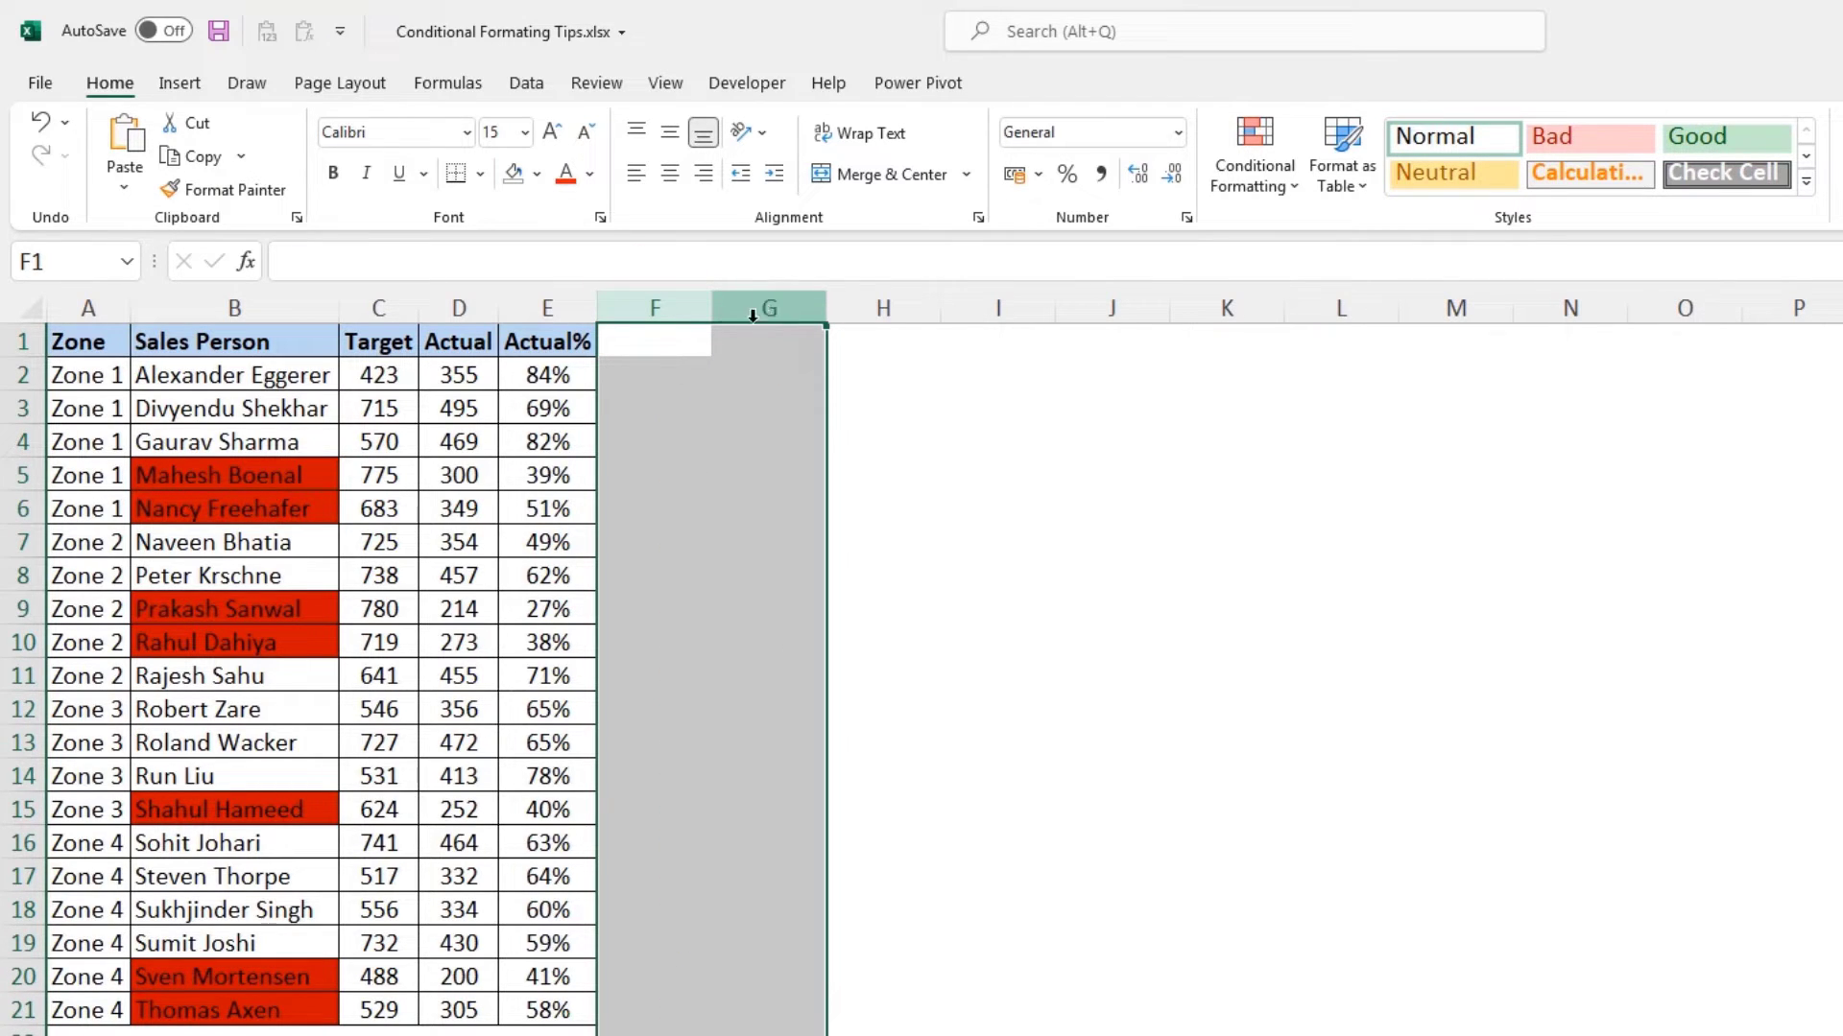
click(107, 334)
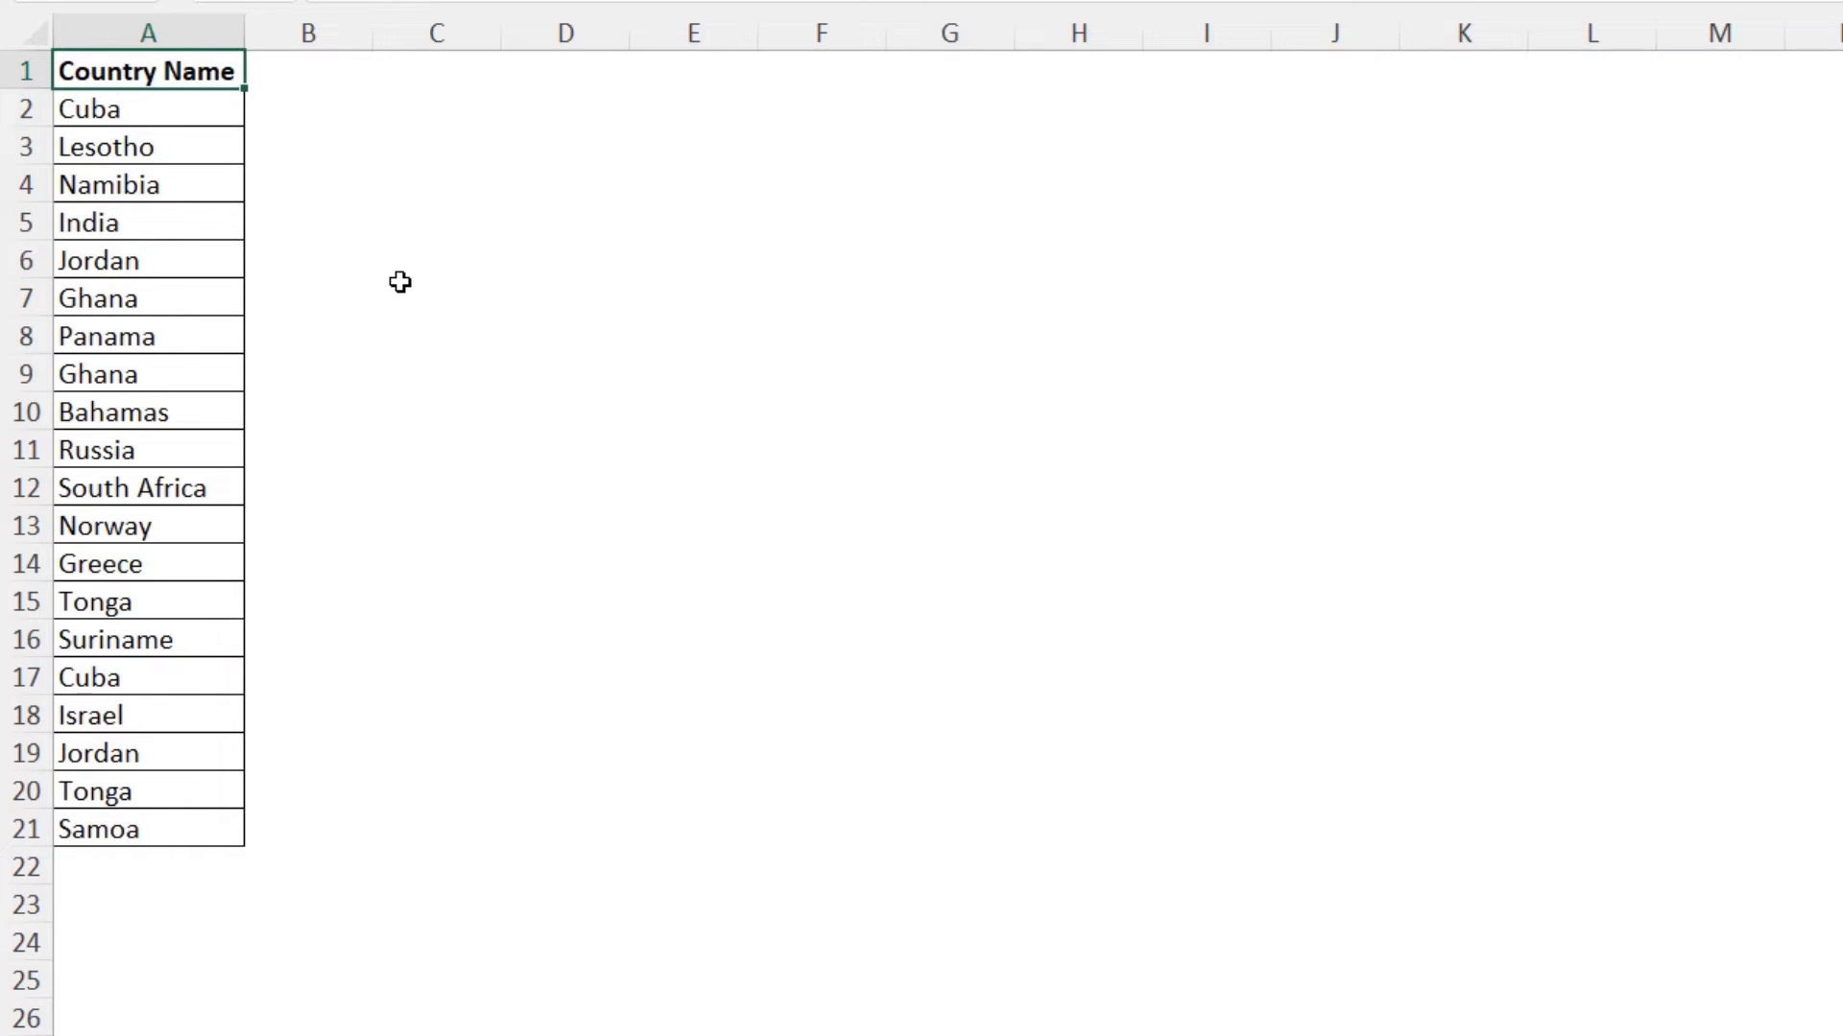
Highlight both the duplicate and the unique values of the country list A2:A21 with Quick Analysis formatting.
drag(187, 109, 212, 523)
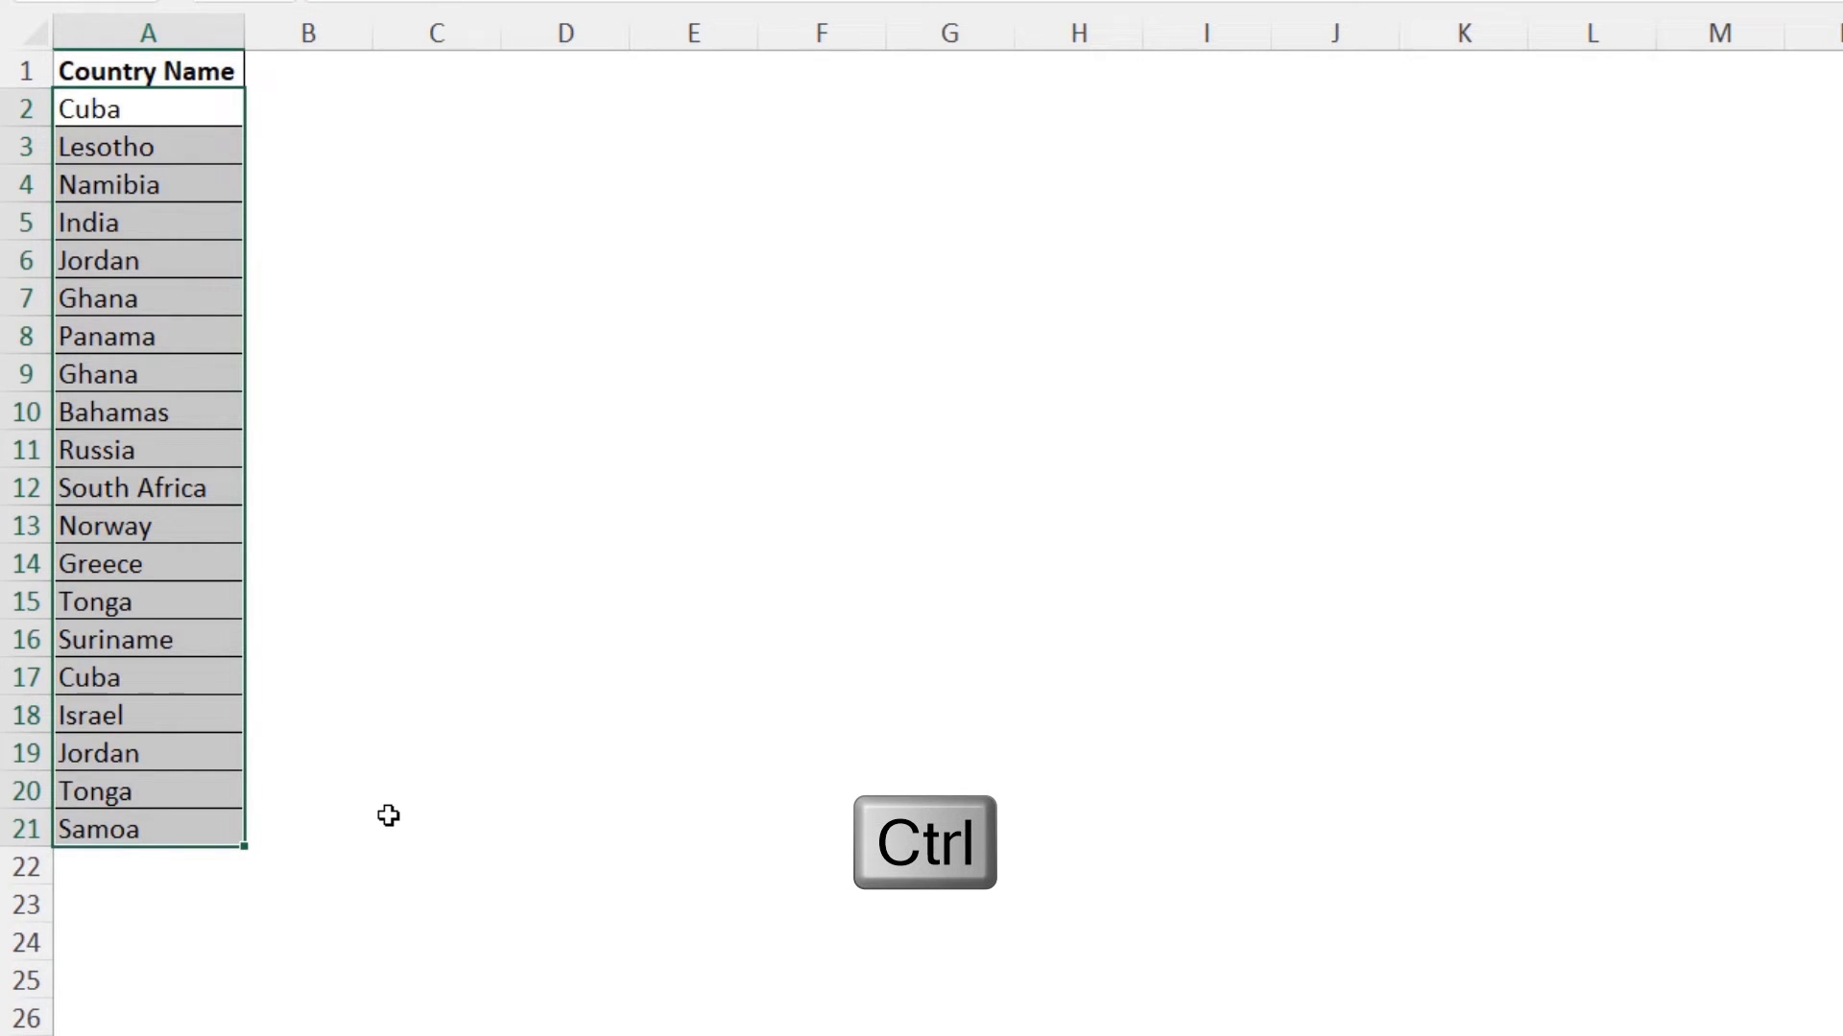
key(ctrl+q)
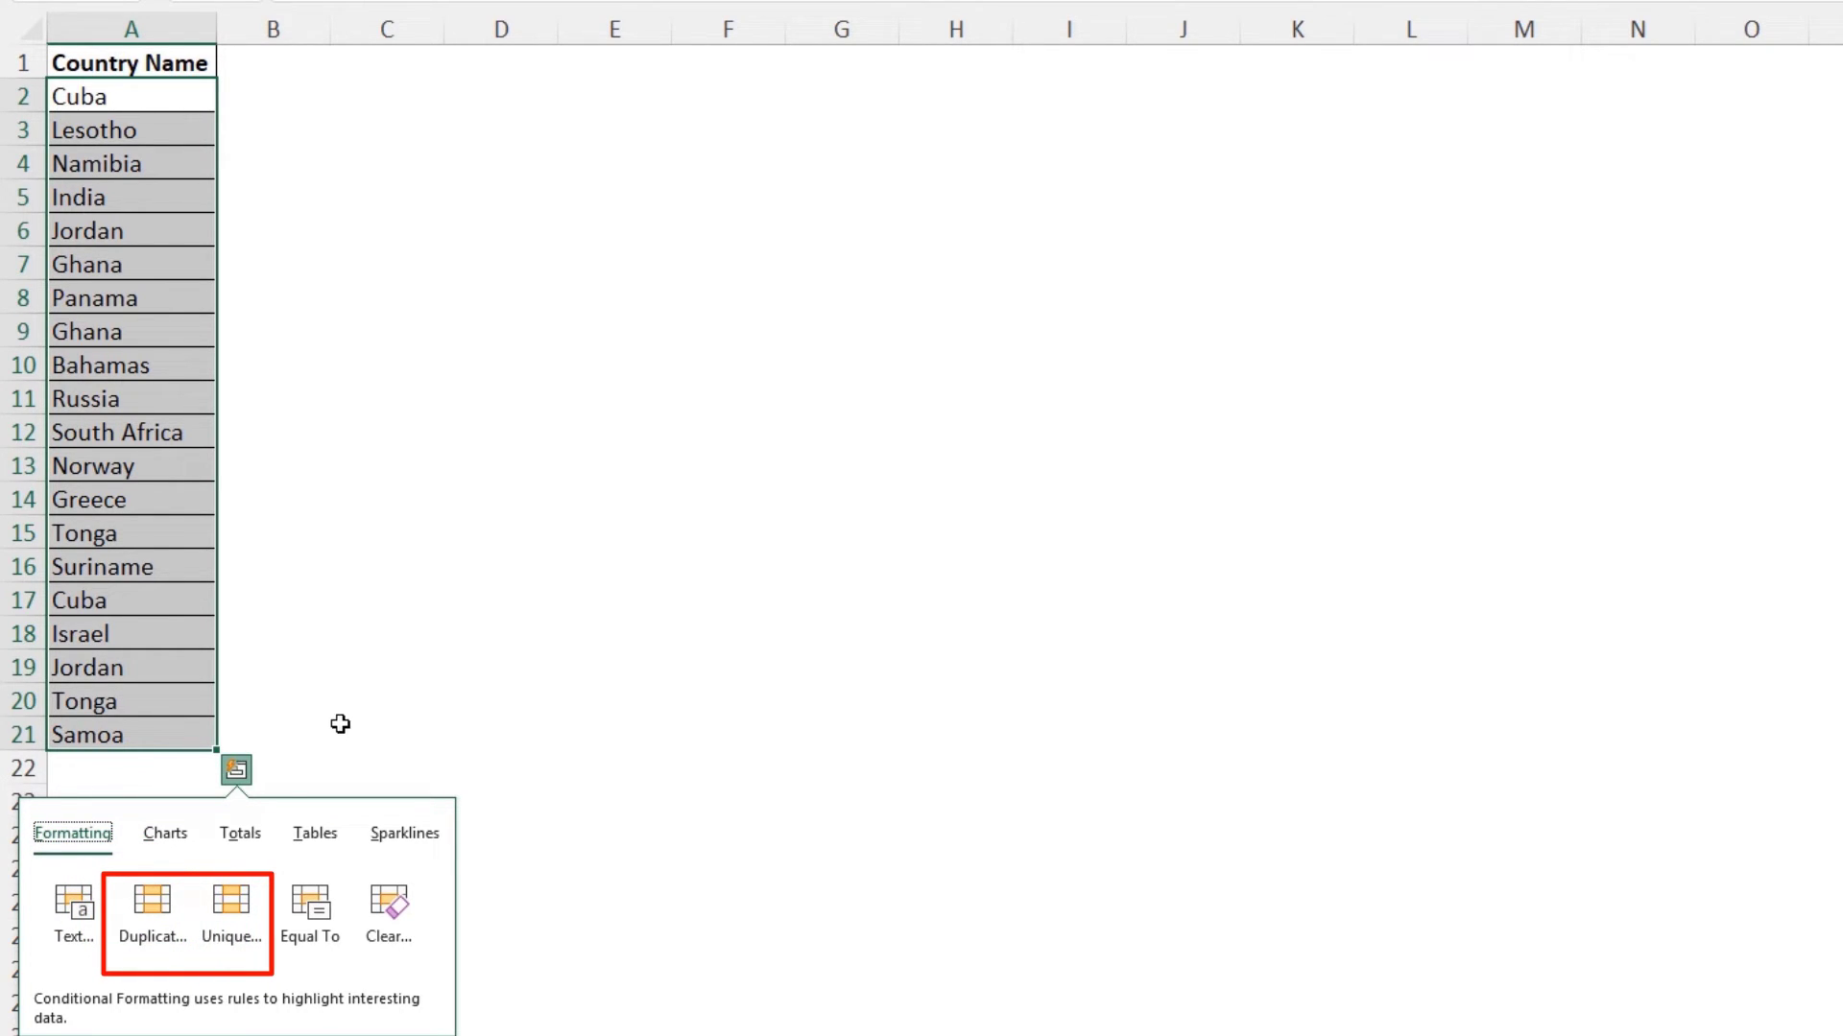
click(151, 920)
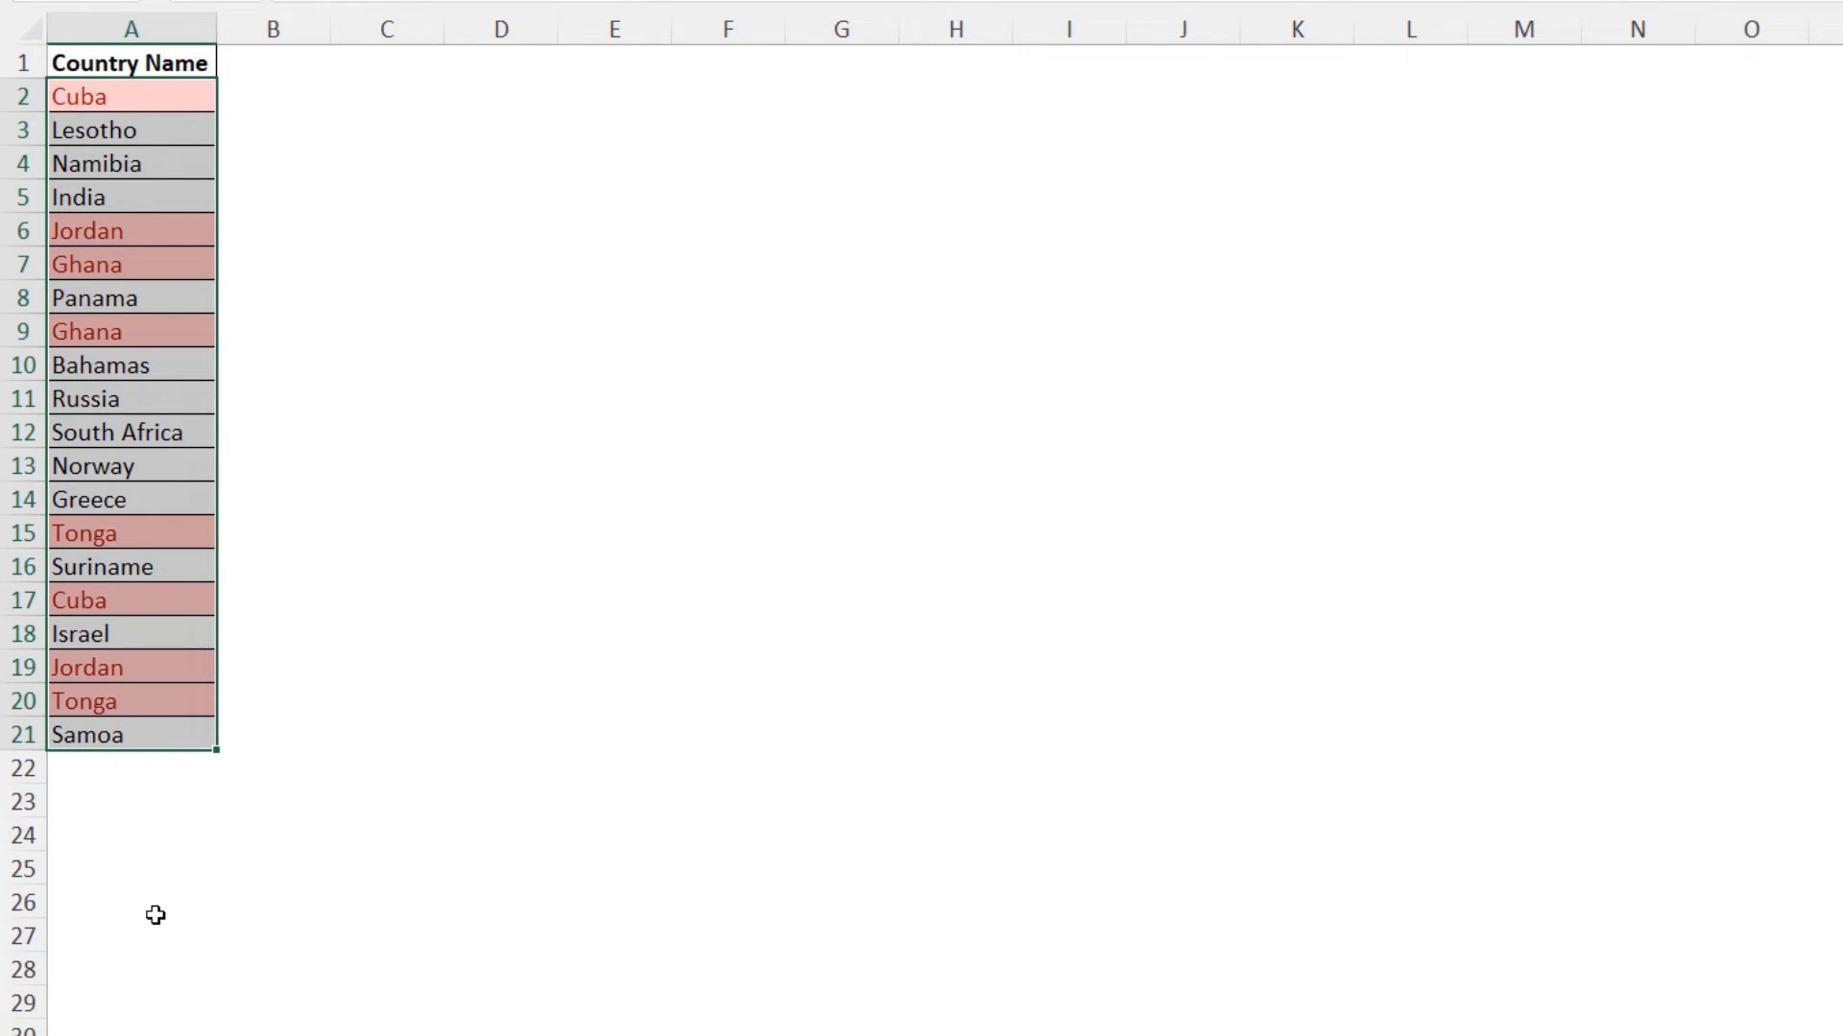
key(ctrl+q)
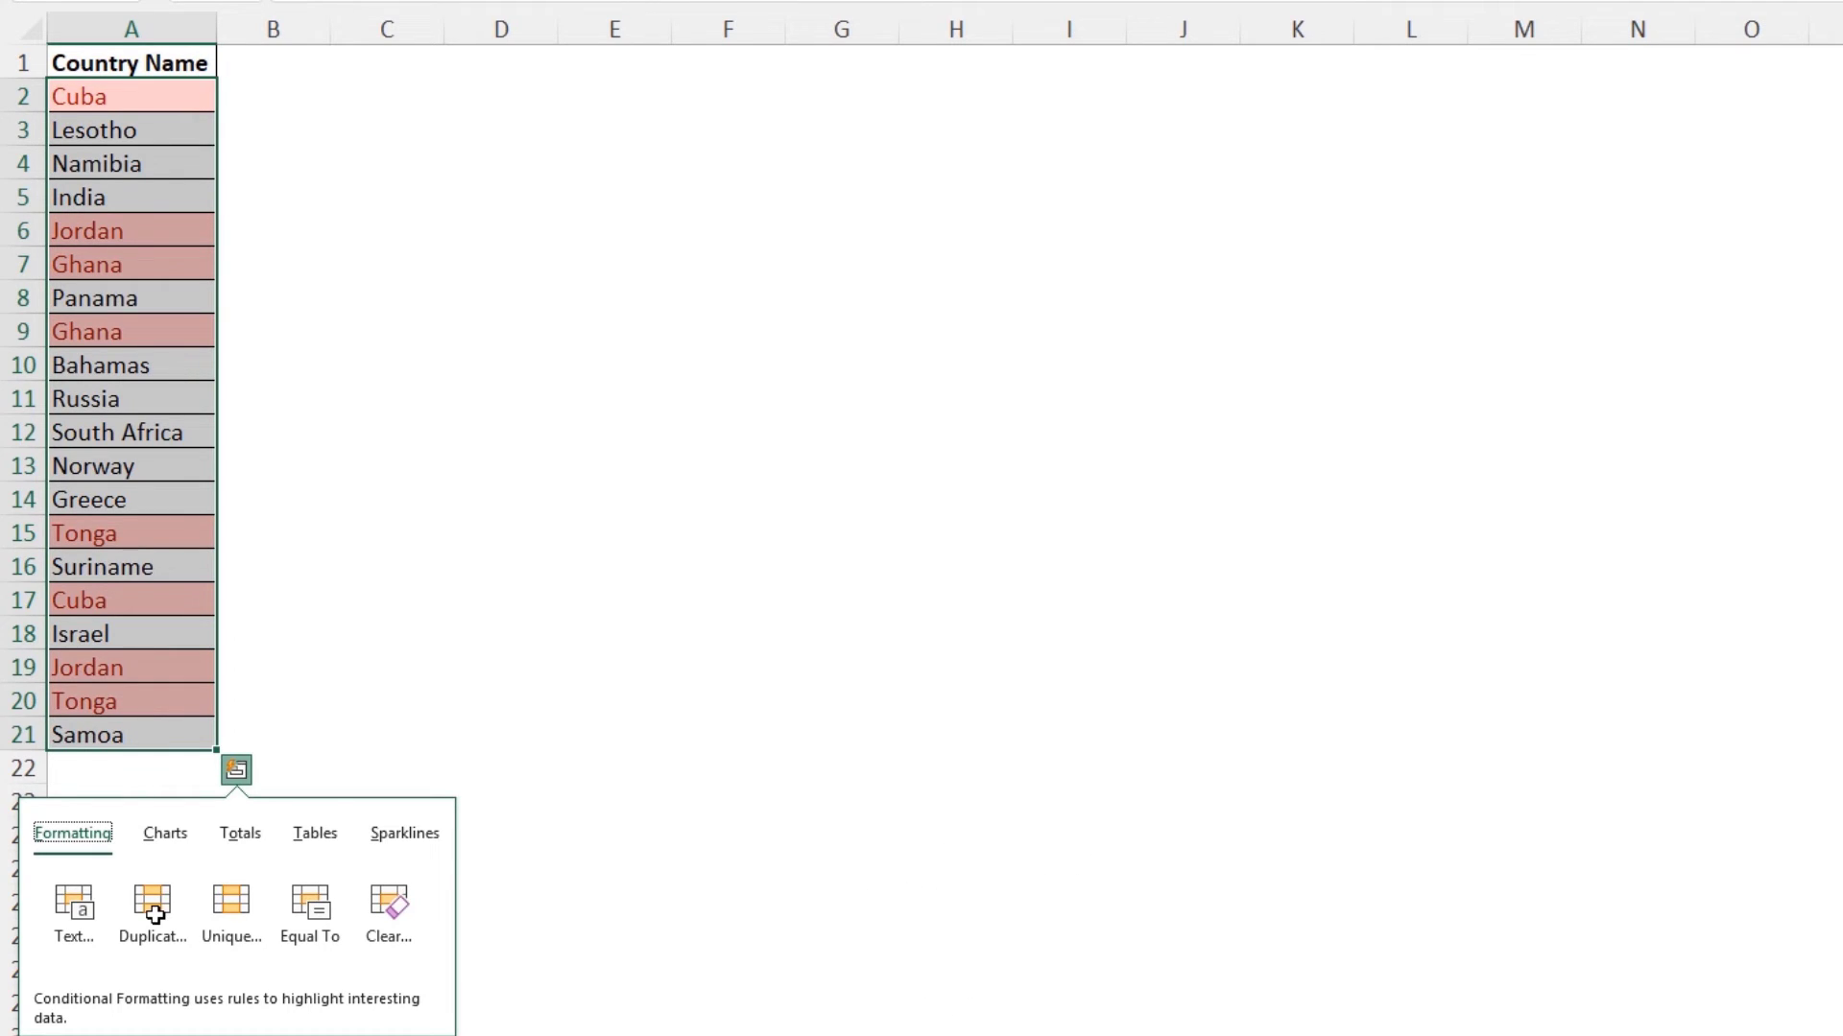
click(229, 914)
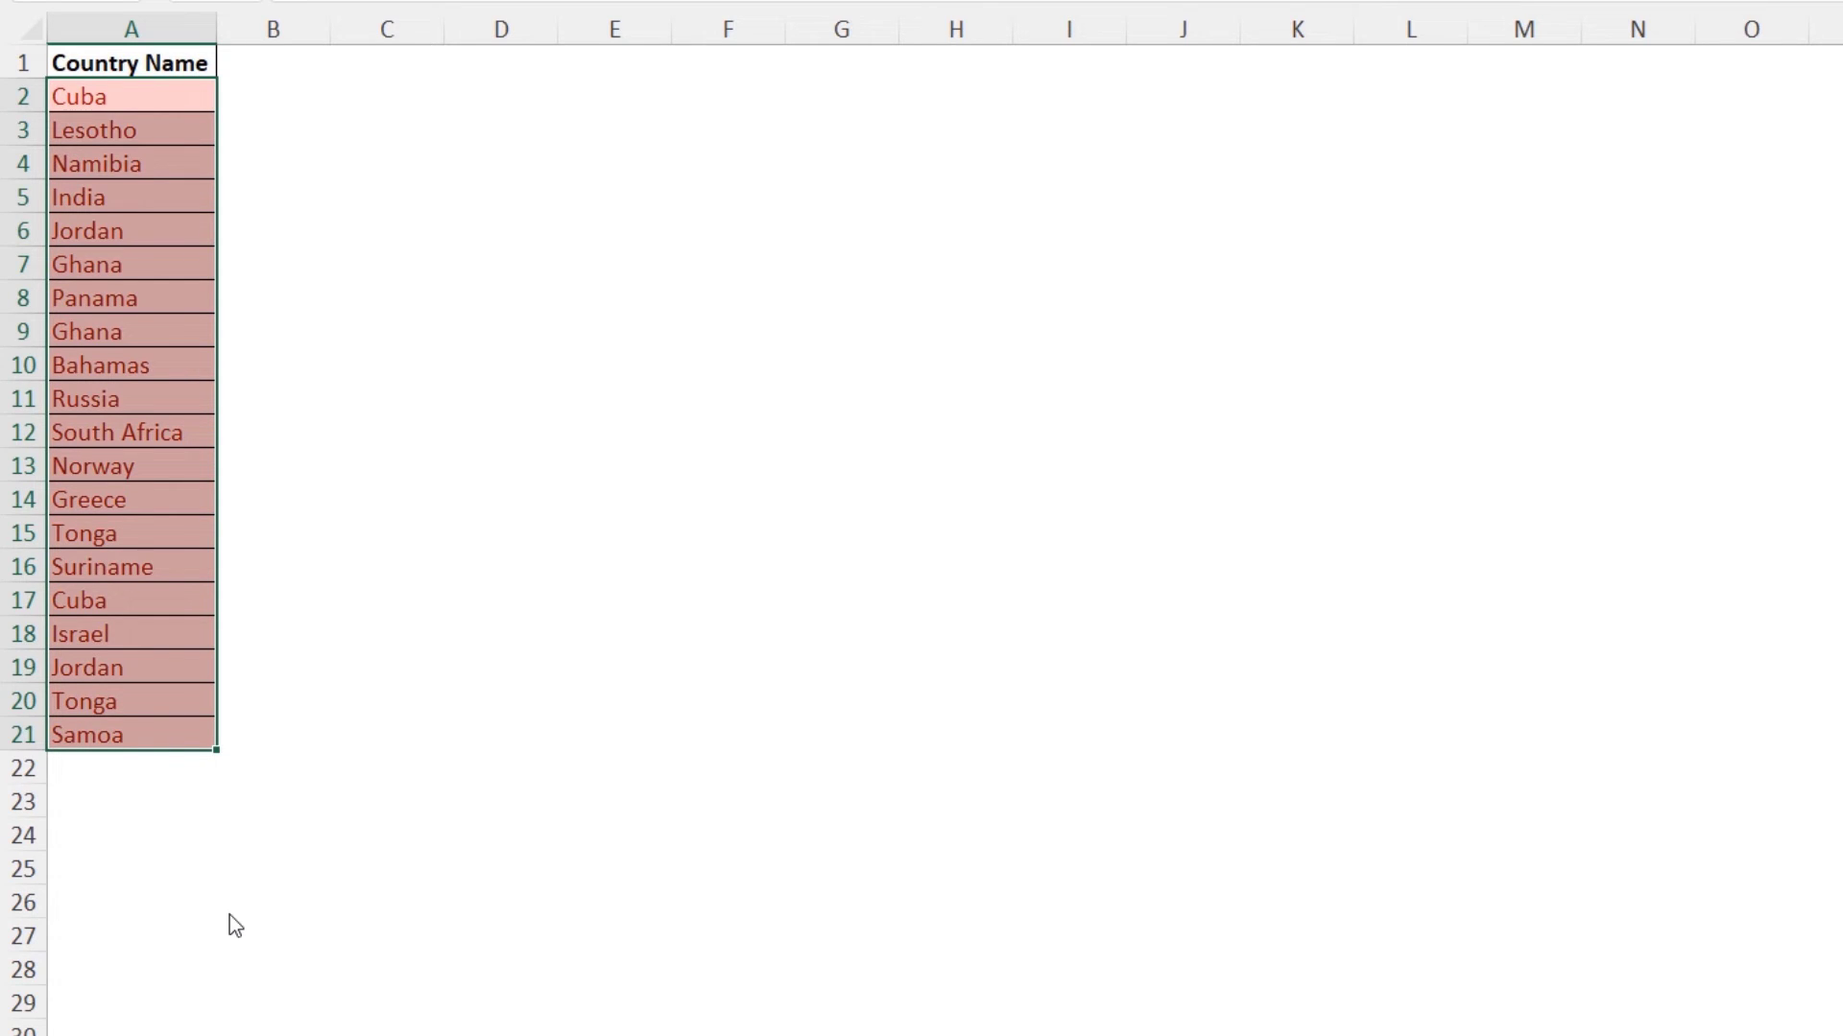
Change the Unique Values rule on the country list to a green fill and apply the updated rule.
key(alt)
key(o)
key(d)
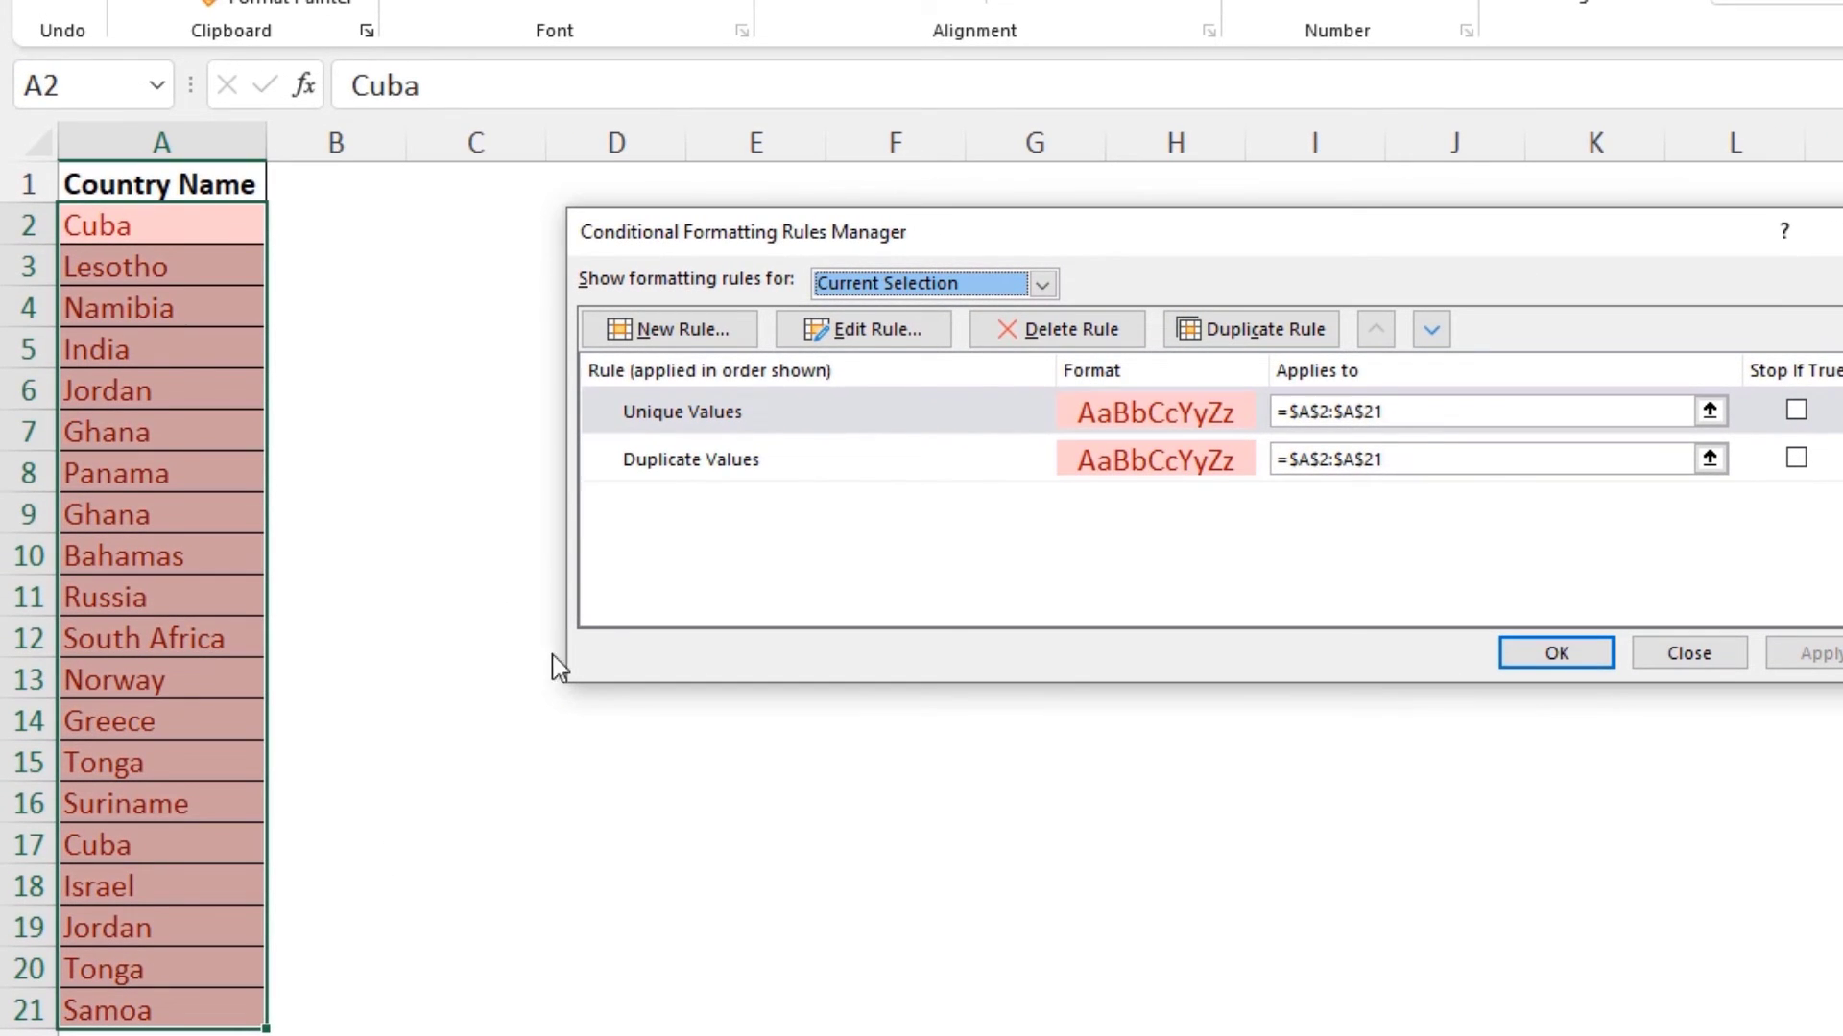
click(744, 411)
click(854, 329)
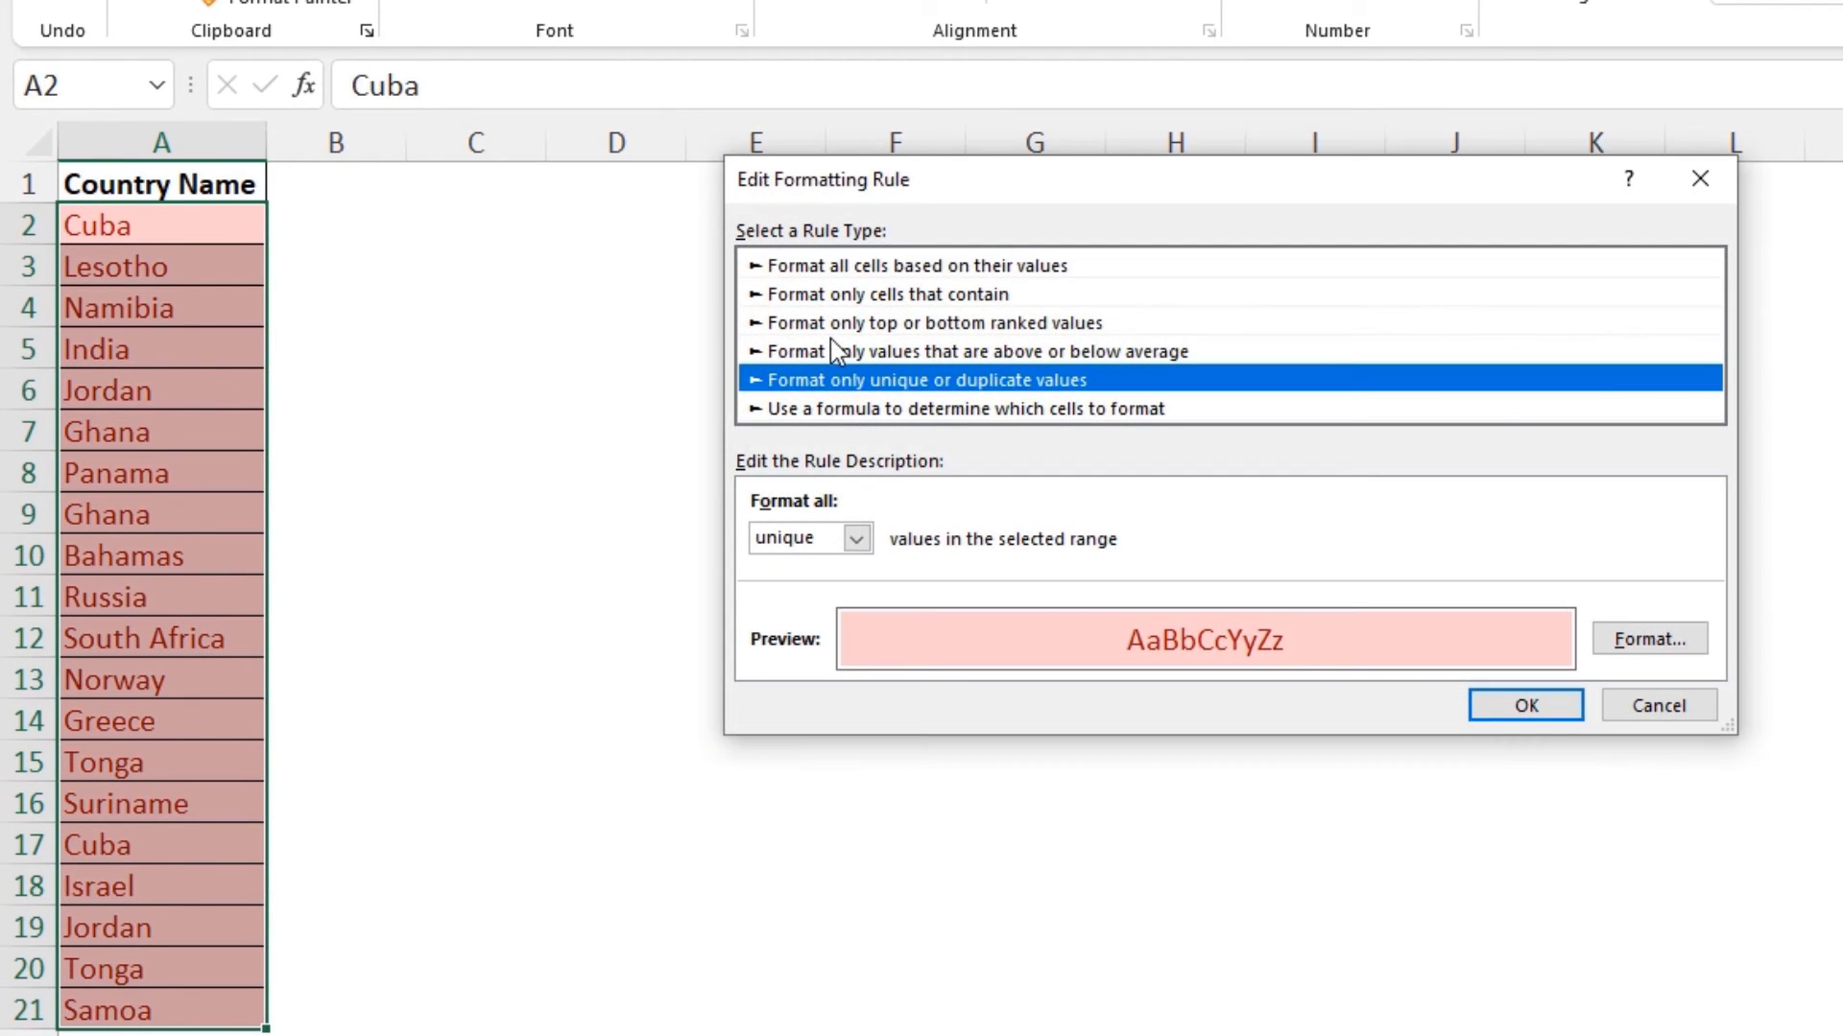
click(1643, 639)
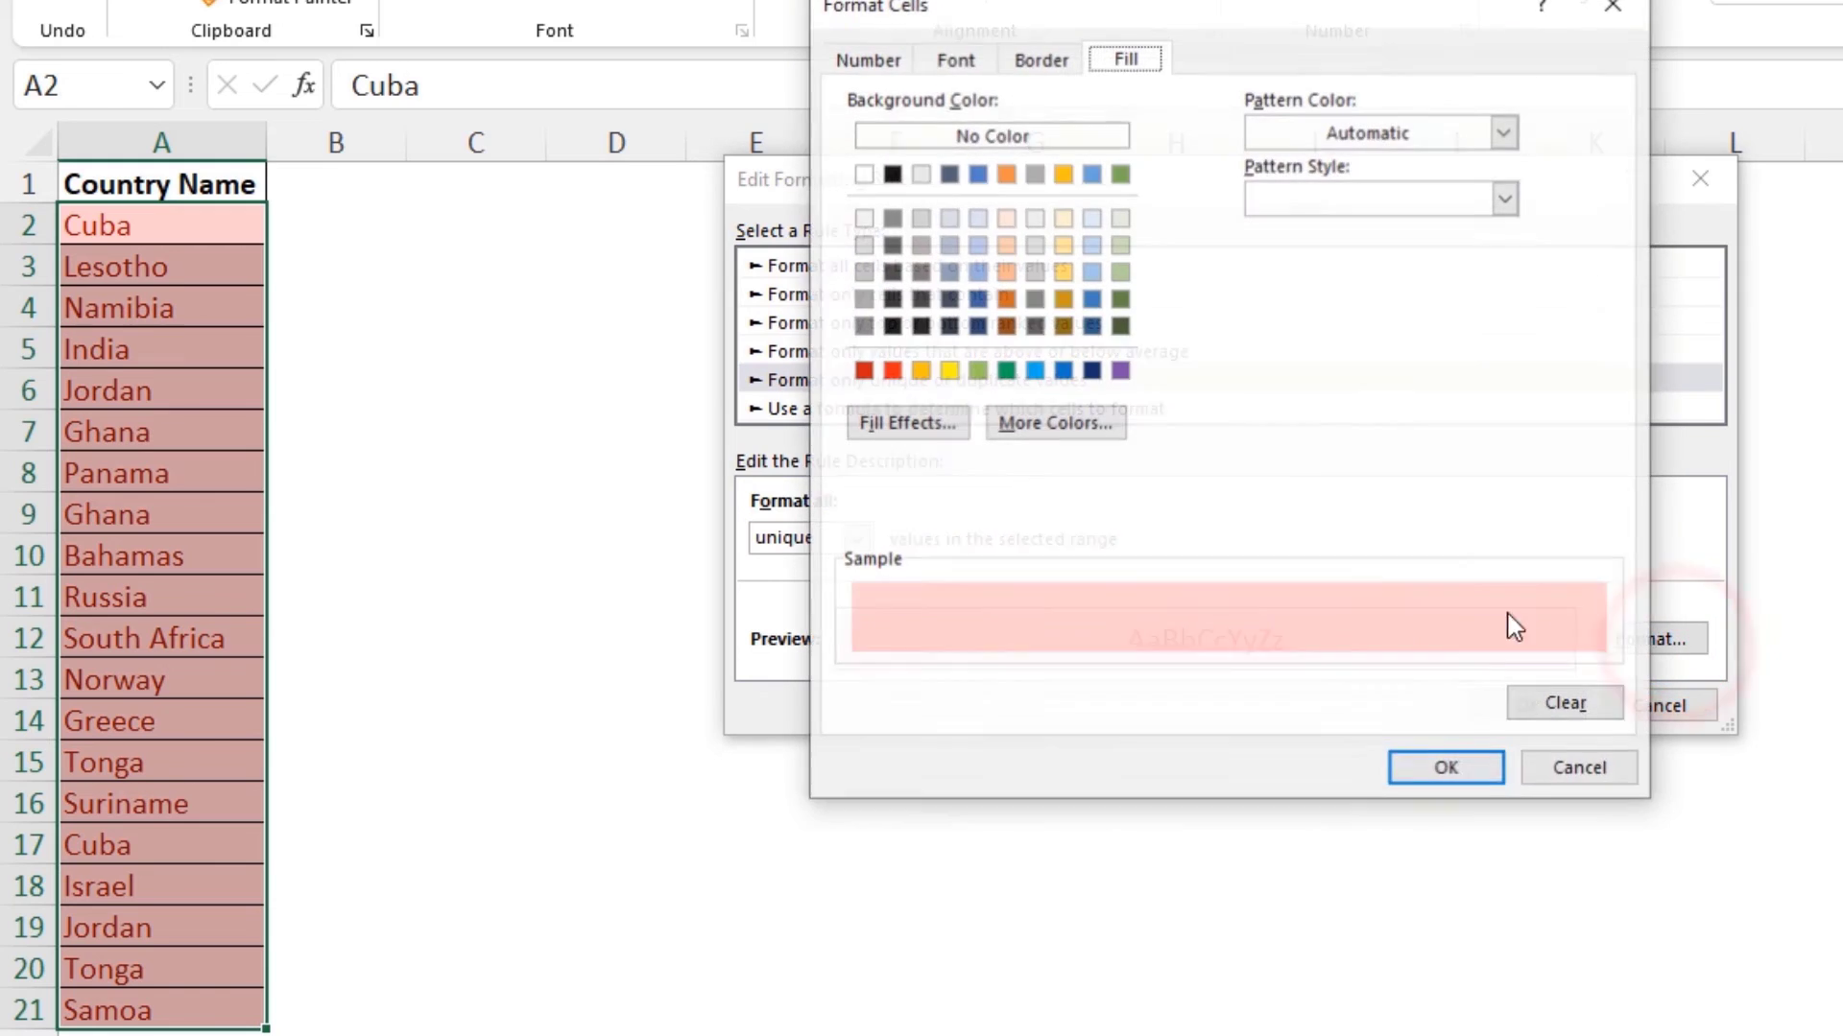
click(1006, 371)
click(1431, 765)
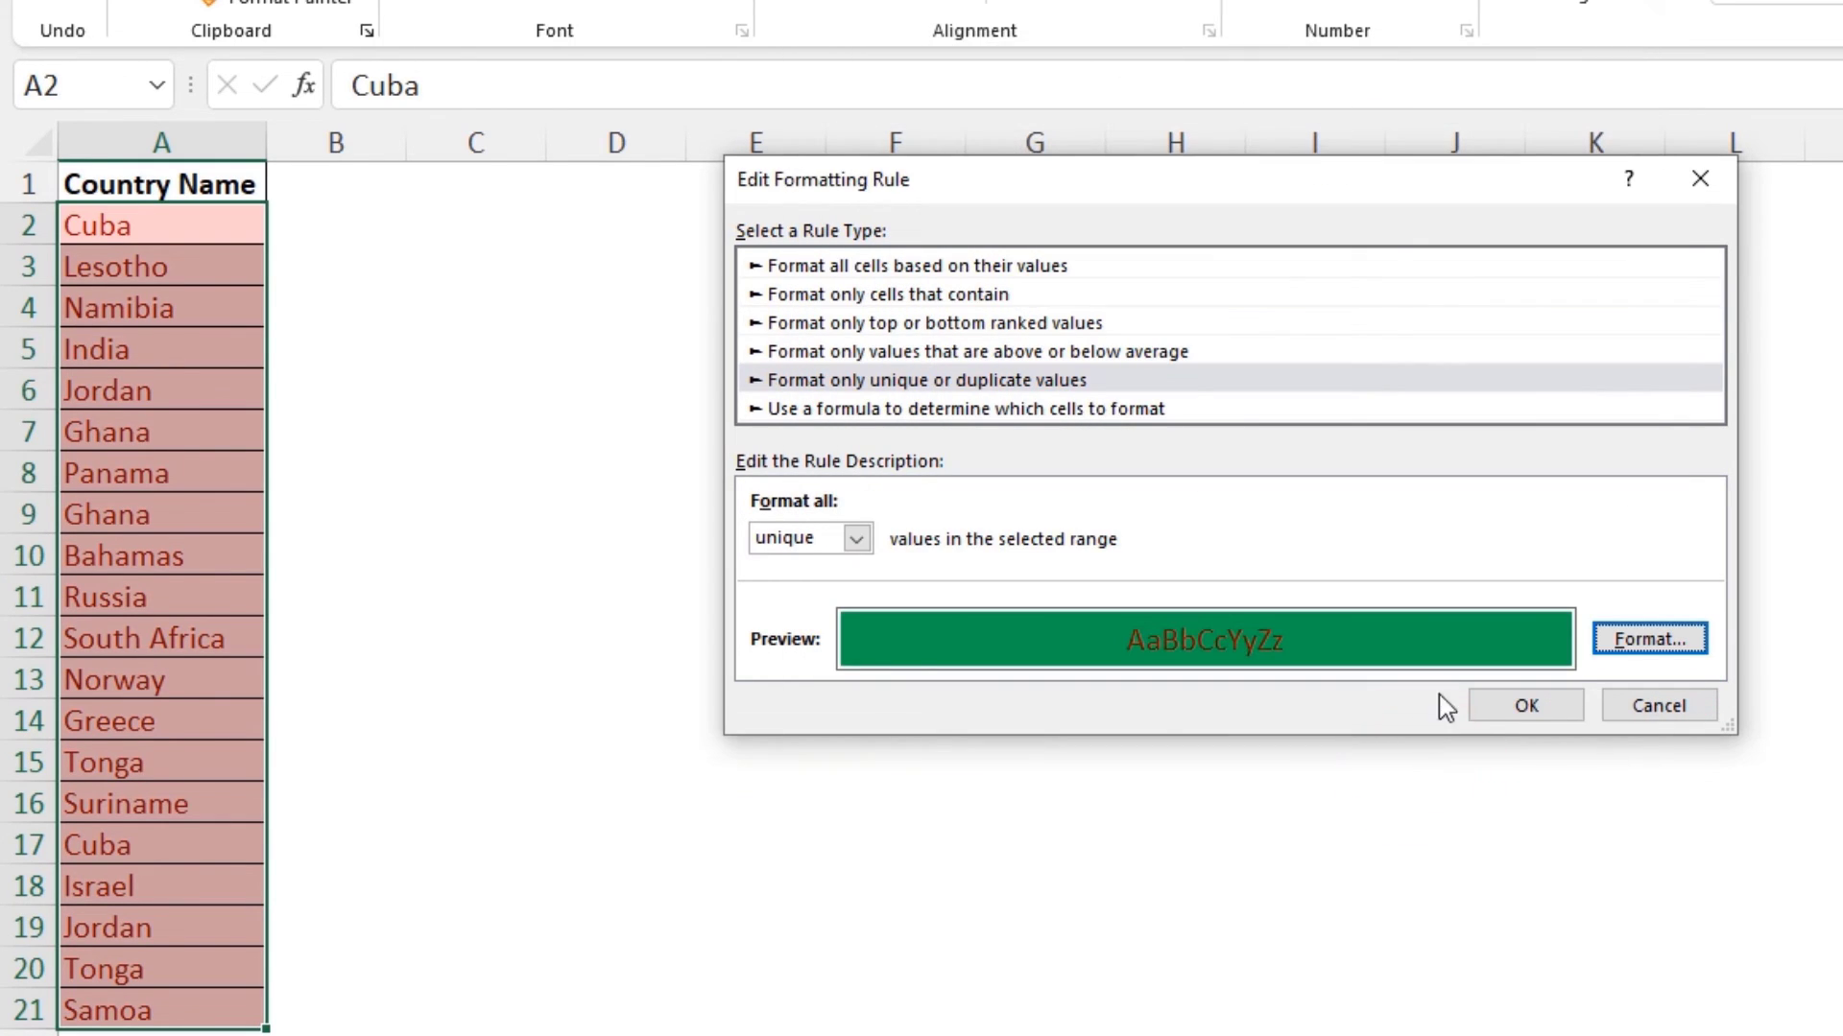
click(1504, 712)
click(1800, 653)
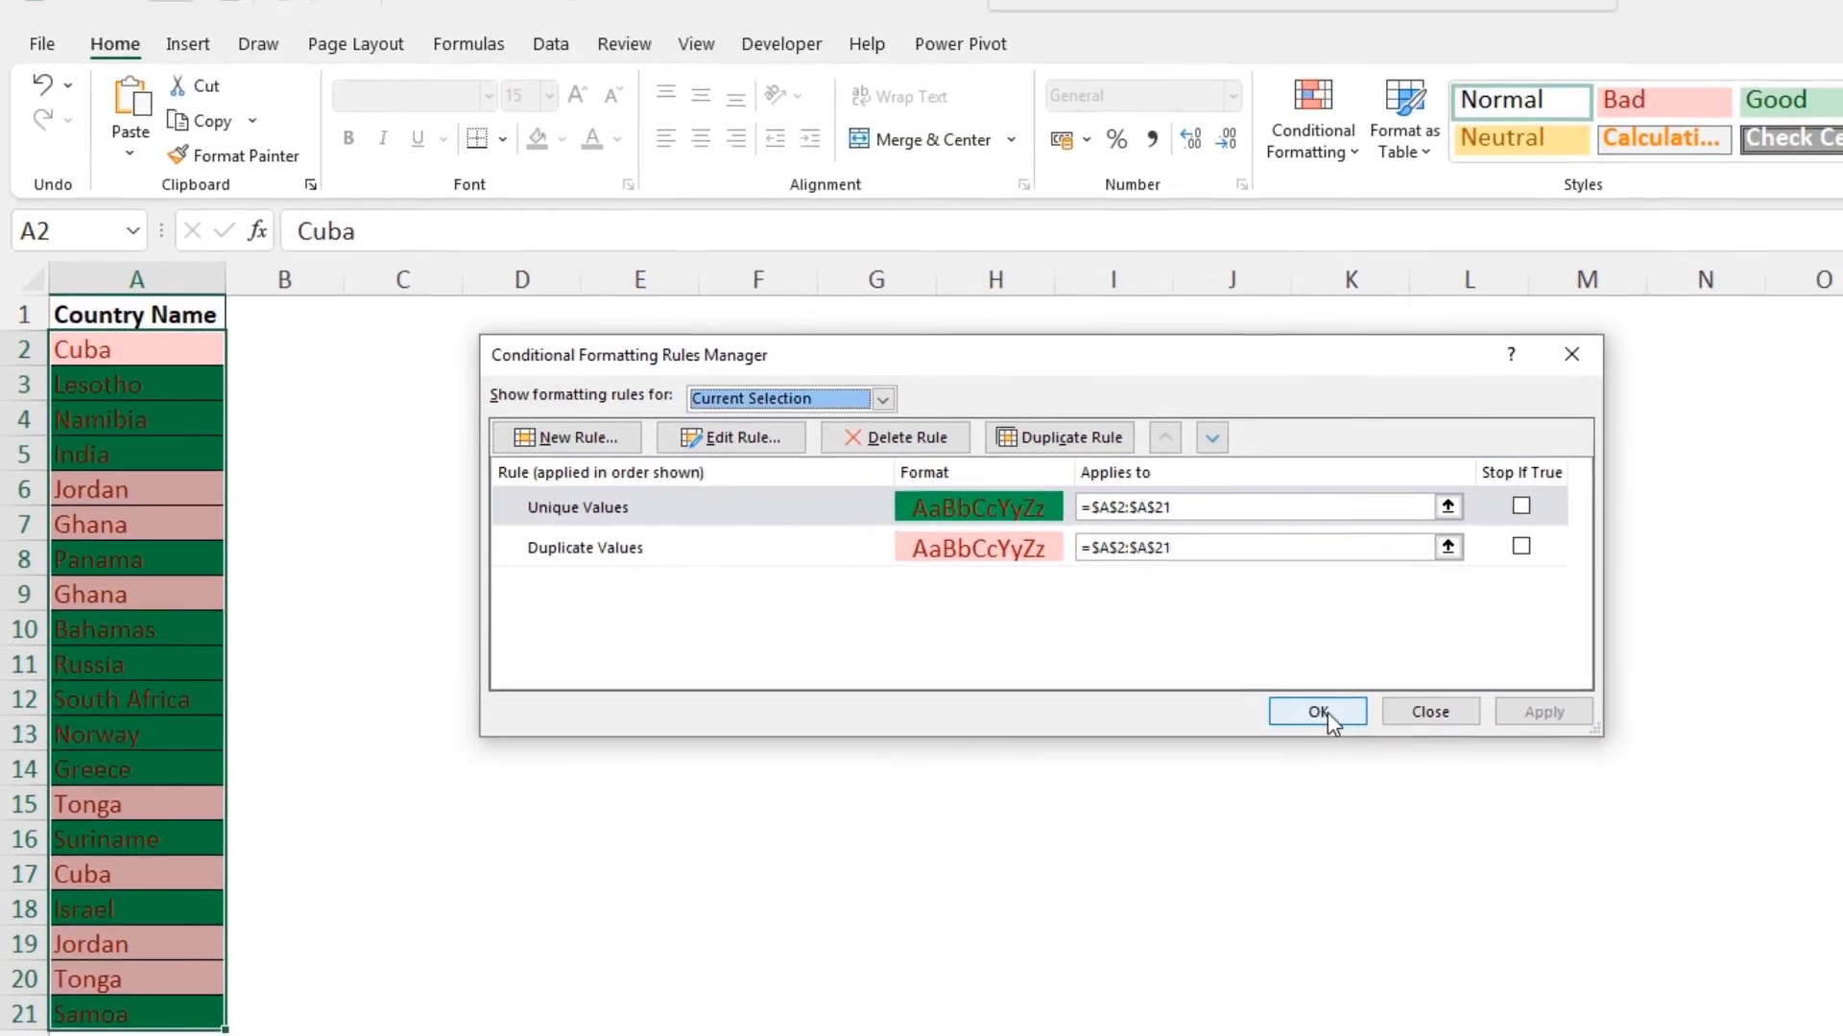
click(1545, 653)
click(134, 342)
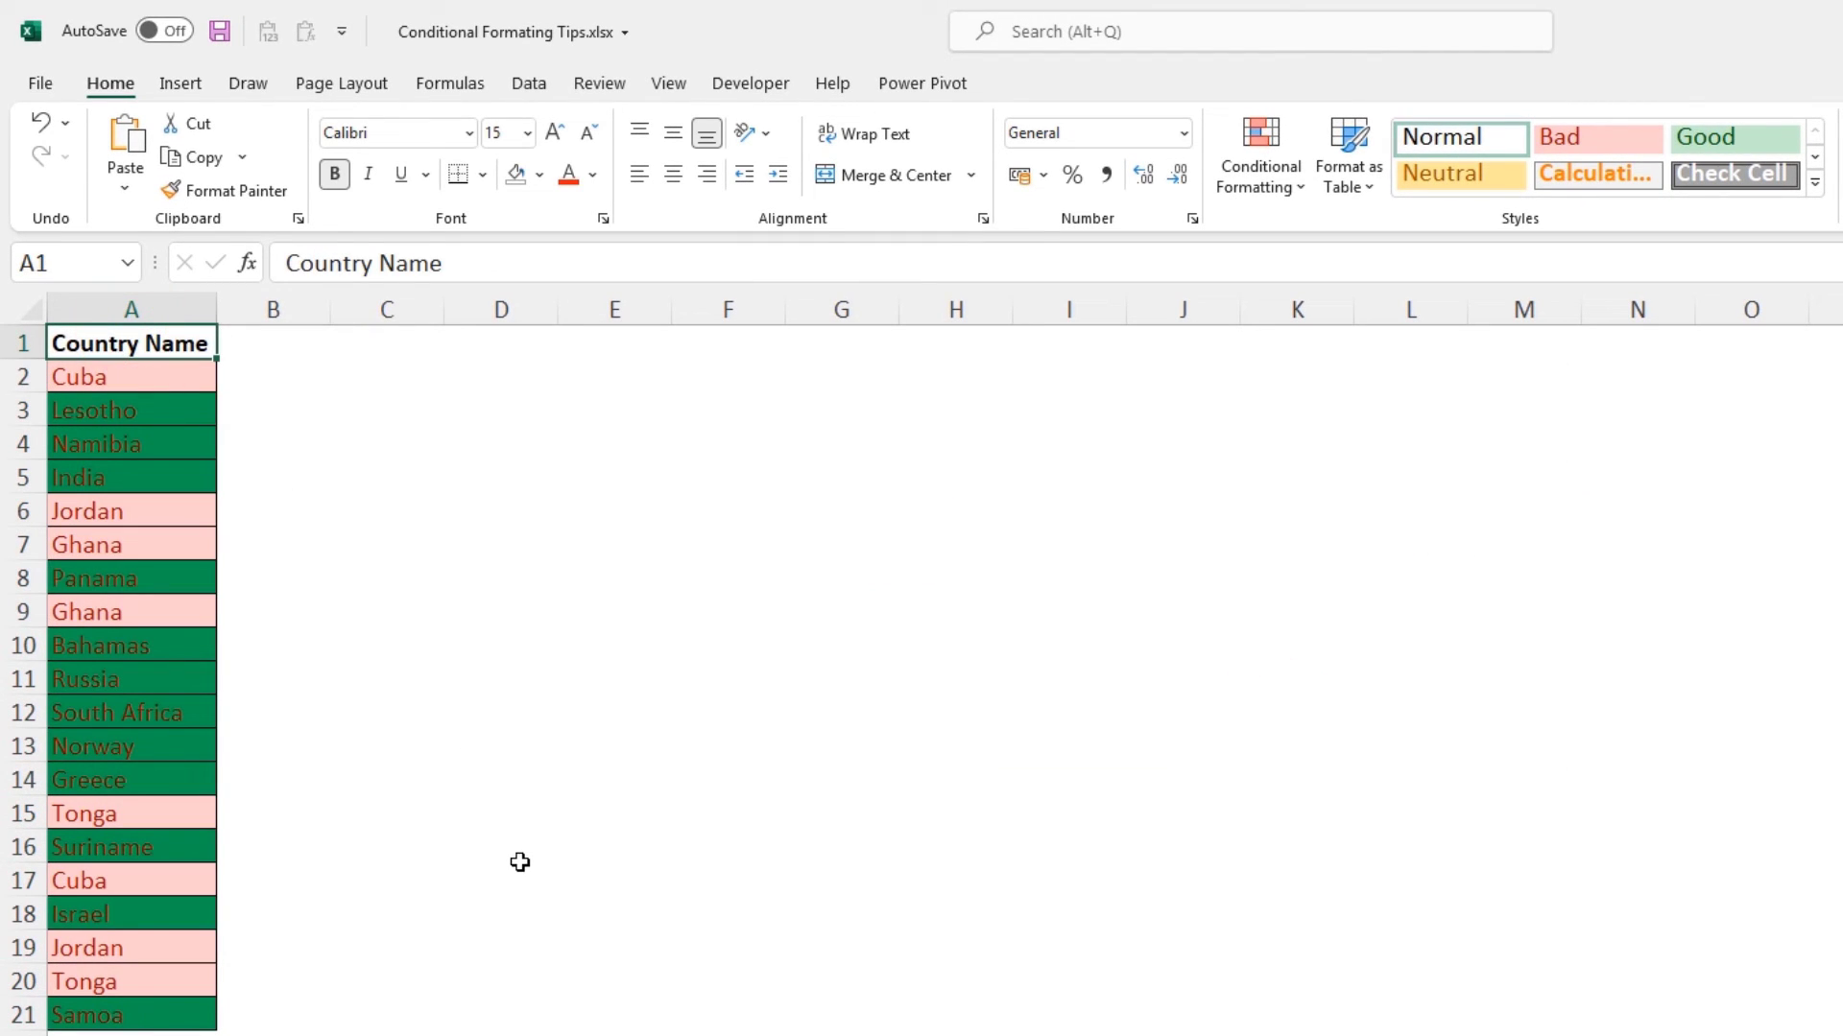